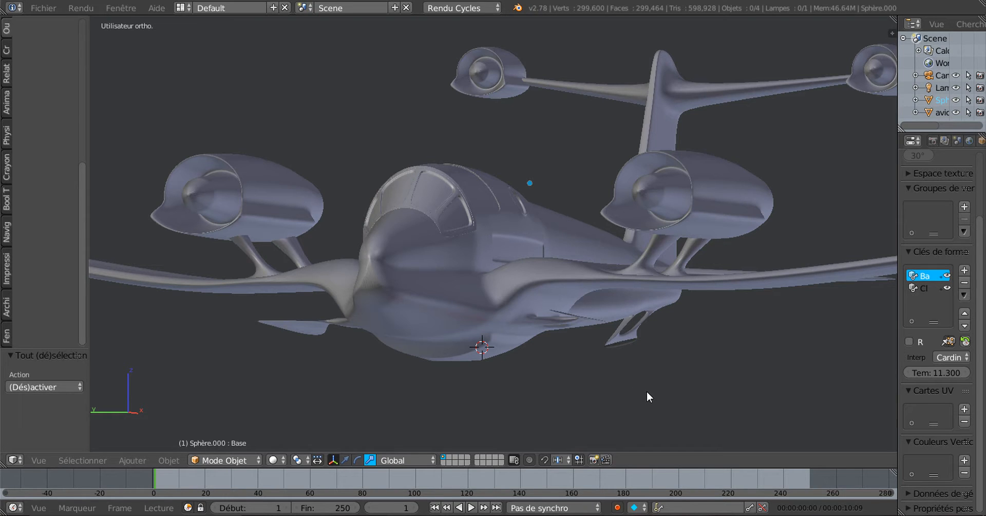
- Widen the properties area and set the aircraft's shape-key evaluation time to 0, then raise it to 14.4
scroll(663, 375, "down", 1)
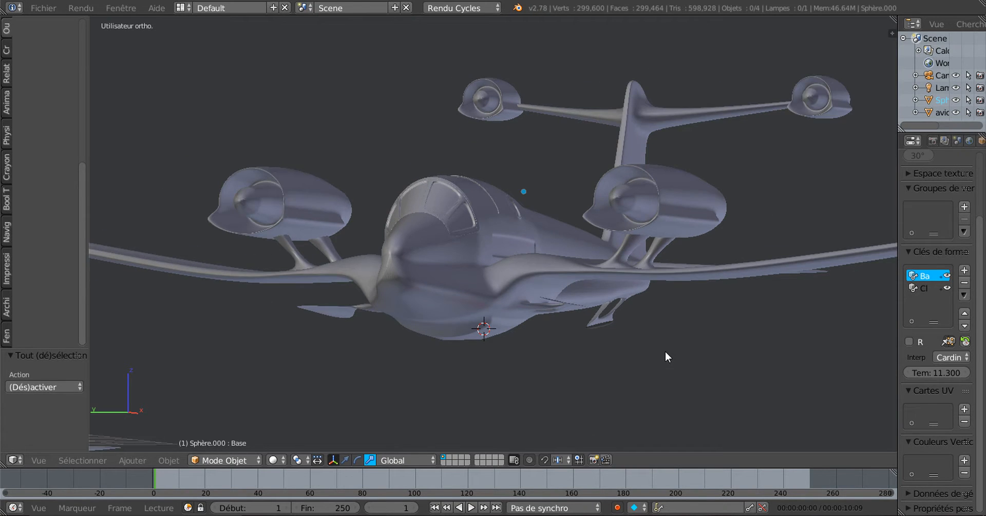
scroll(666, 352, "down", 1)
middle_click_drag(665, 359, 619, 371)
scroll(653, 378, "down", 2)
scroll(621, 372, "up", 2)
scroll(621, 374, "up", 2)
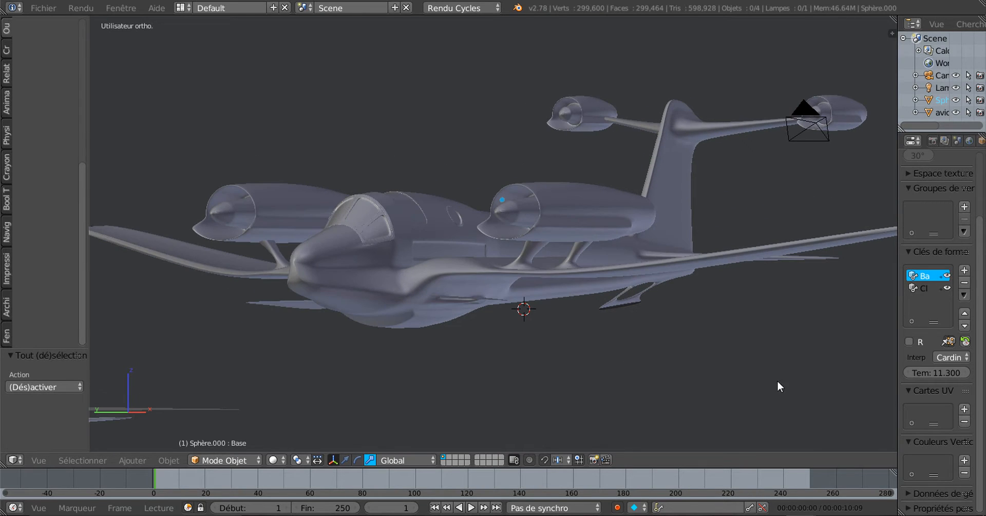
left_click_drag(898, 327, 843, 334)
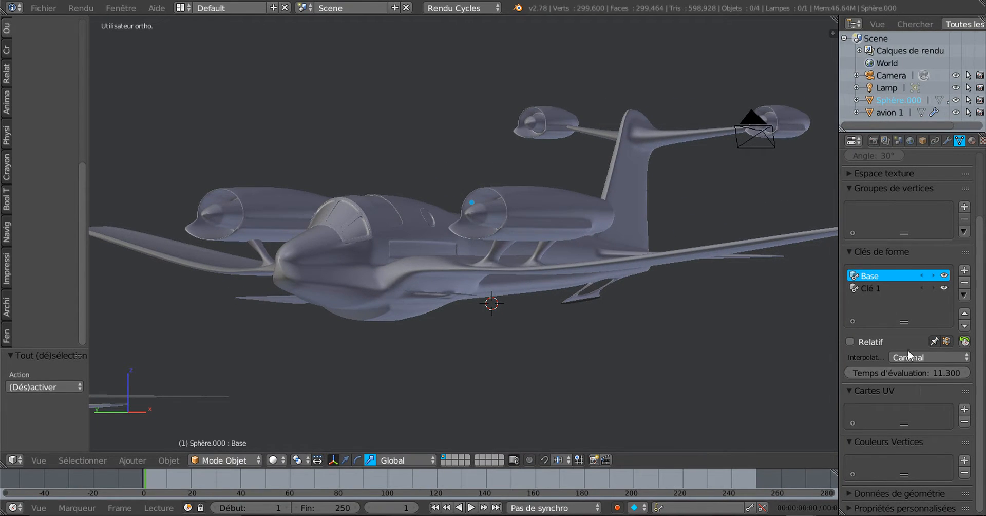
left_click_drag(927, 371, 878, 371)
mouse_move(614, 381)
middle_mouse_down()
mouse_move(728, 383)
mouse_move(616, 394)
middle_mouse_up()
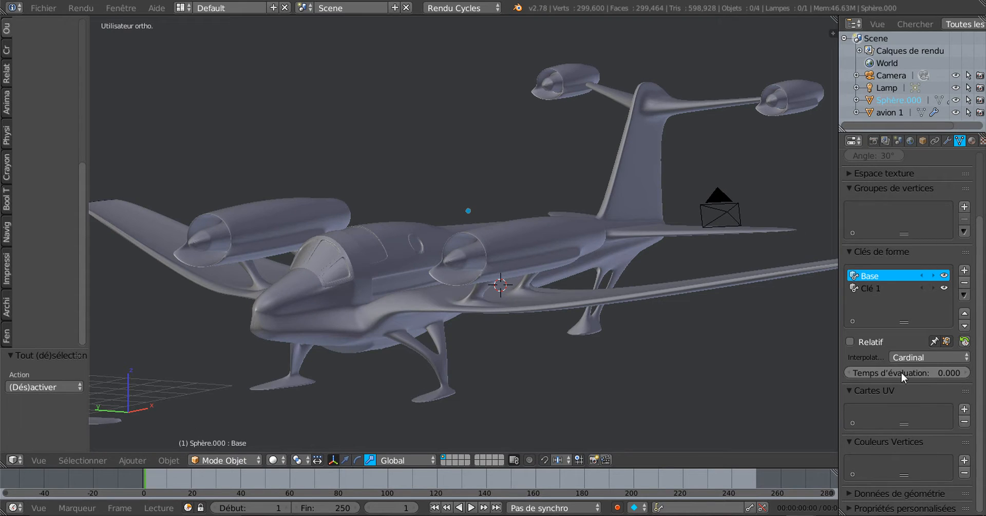
left_click_drag(902, 372, 965, 372)
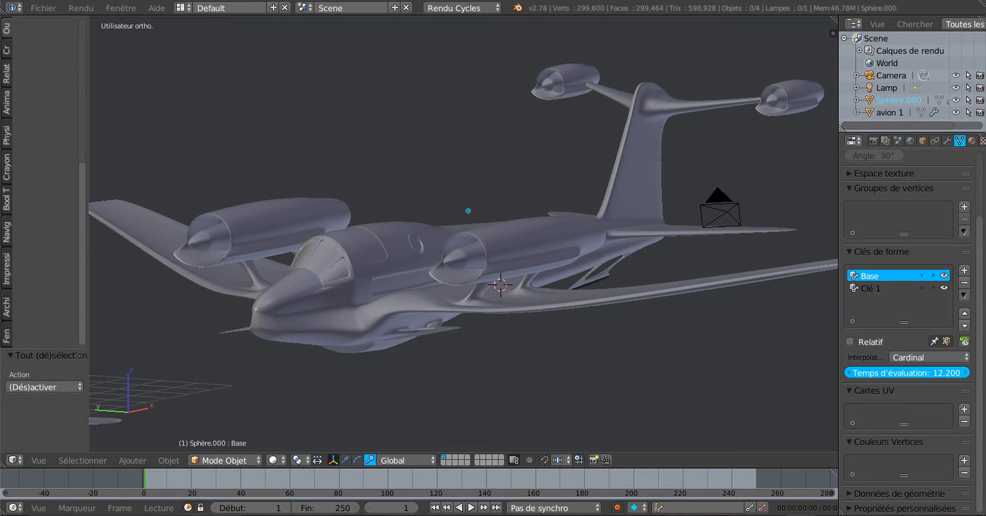
left_click_drag(902, 372, 905, 372)
- Examine the aircraft's cockpit windows, nose, engines and wings up close and from the front
scroll(532, 349, "up", 3)
middle_click_drag(567, 350, 675, 314)
middle_click_drag(546, 368, 580, 266, "ctrl")
middle_click_drag(558, 334, 533, 337)
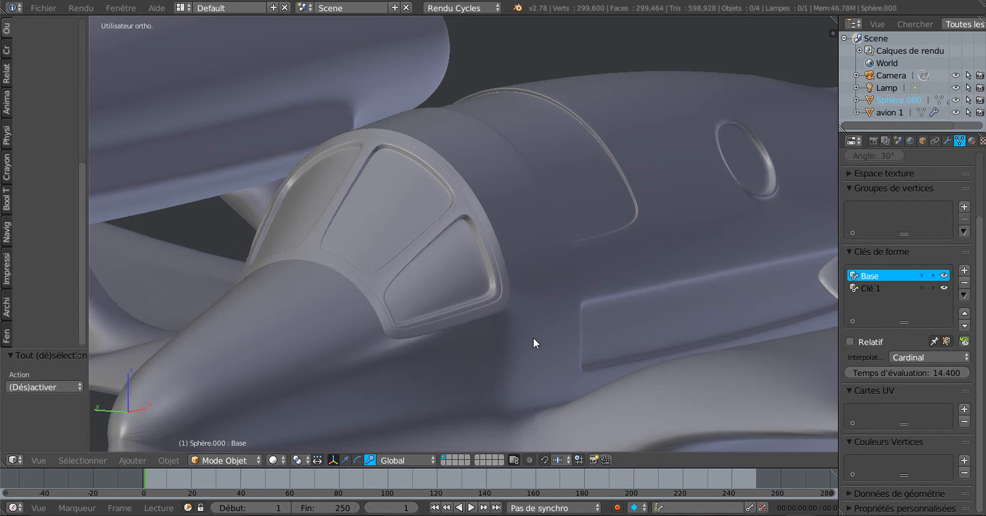
scroll(529, 331, "down", 1)
scroll(546, 264, "up", 1)
scroll(508, 282, "up", 2)
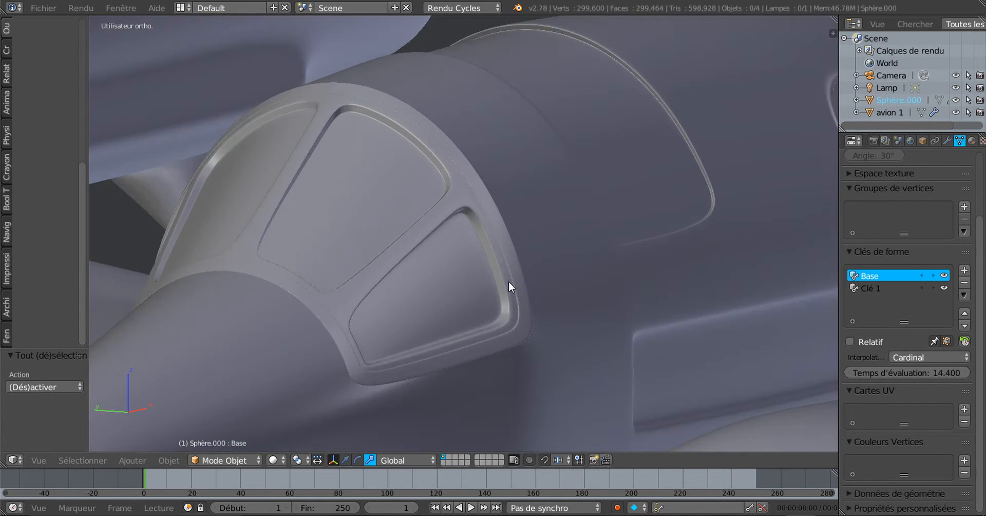
scroll(495, 296, "down", 6)
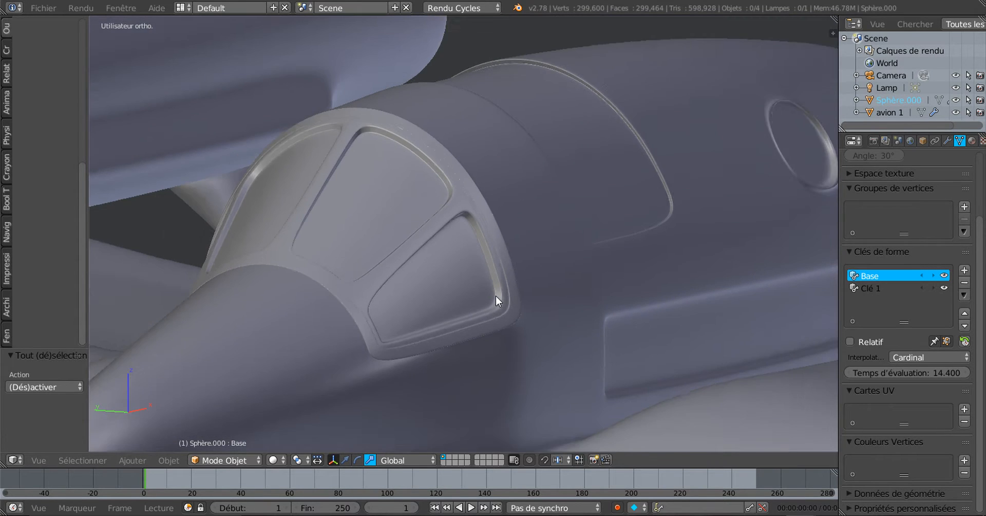
scroll(495, 296, "down", 3)
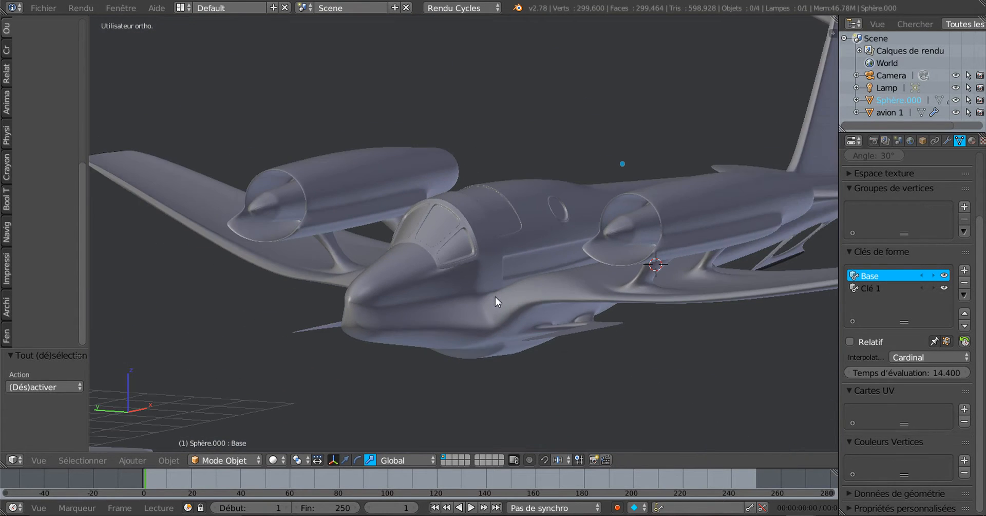
middle_click_drag(495, 297, 519, 316)
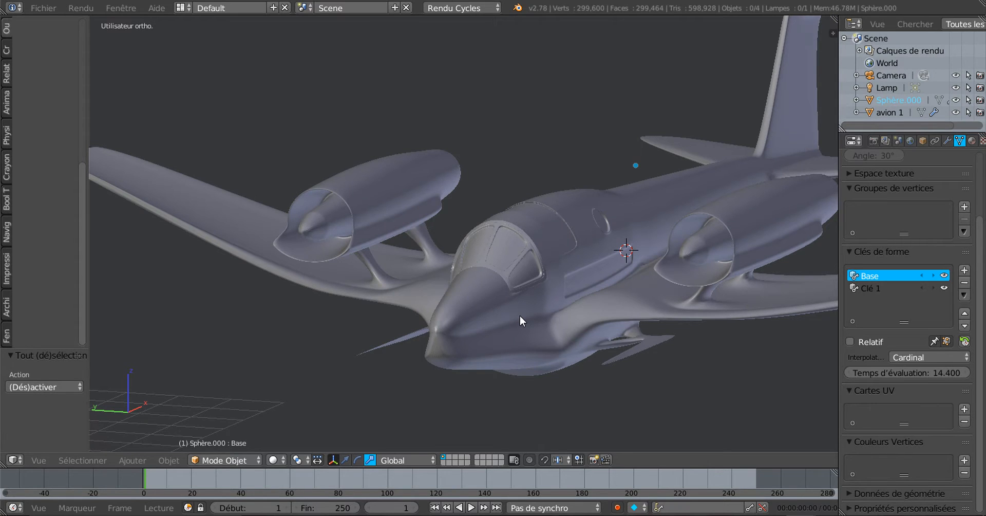
scroll(520, 315, "up", 5)
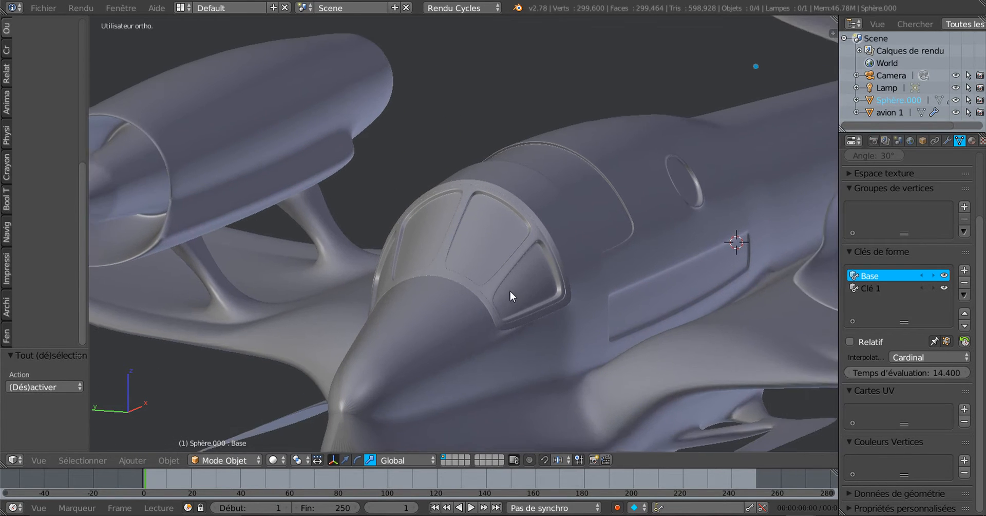
scroll(510, 293, "down", 4)
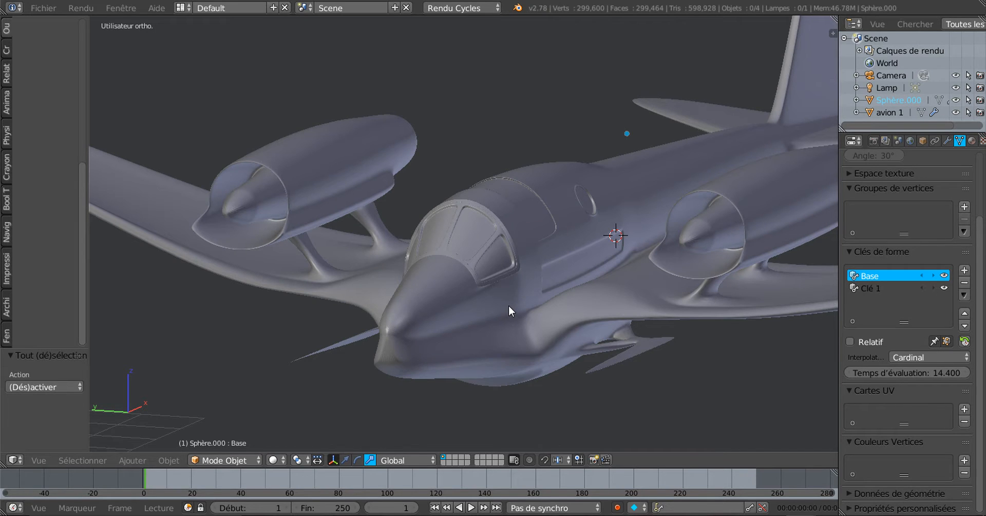
scroll(510, 305, "down", 2)
middle_click_drag(510, 305, 489, 297)
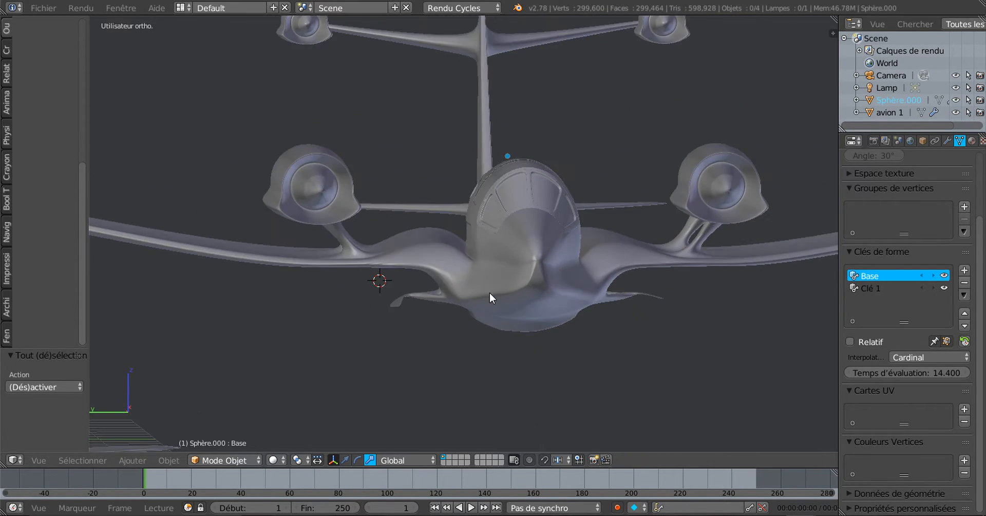
scroll(490, 294, "down", 3)
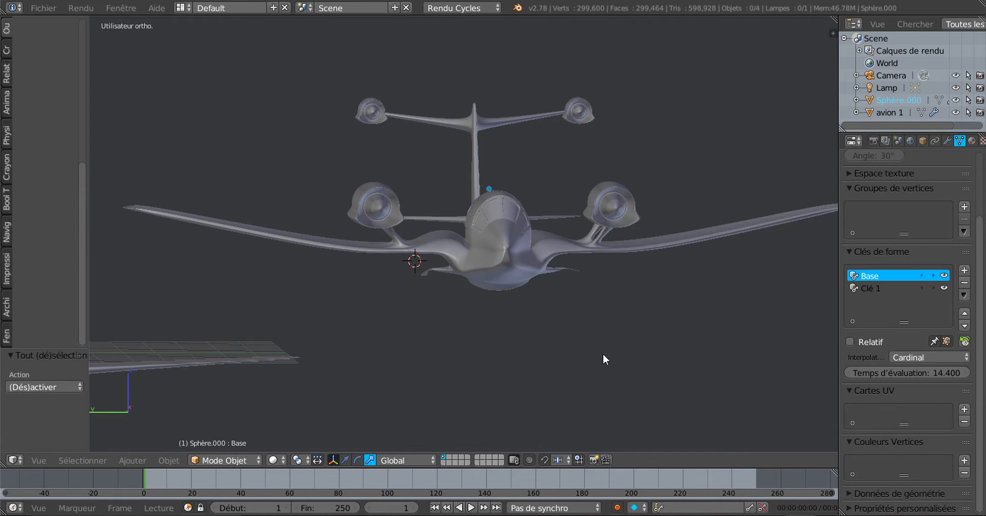
- Select the aircraft and rotate it by about 190.89° around the global X axis
key("x")
key("x")
right_click(524, 248)
key("r")
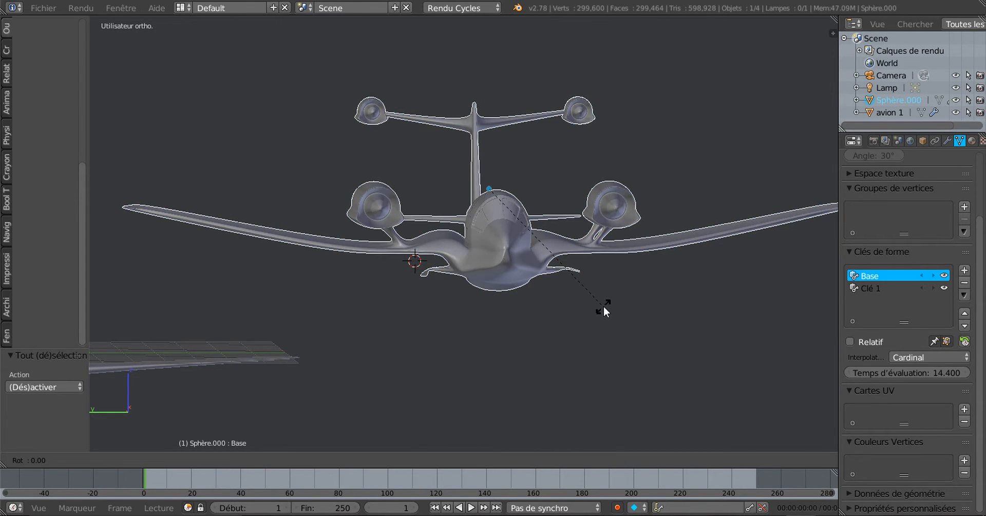
key("x")
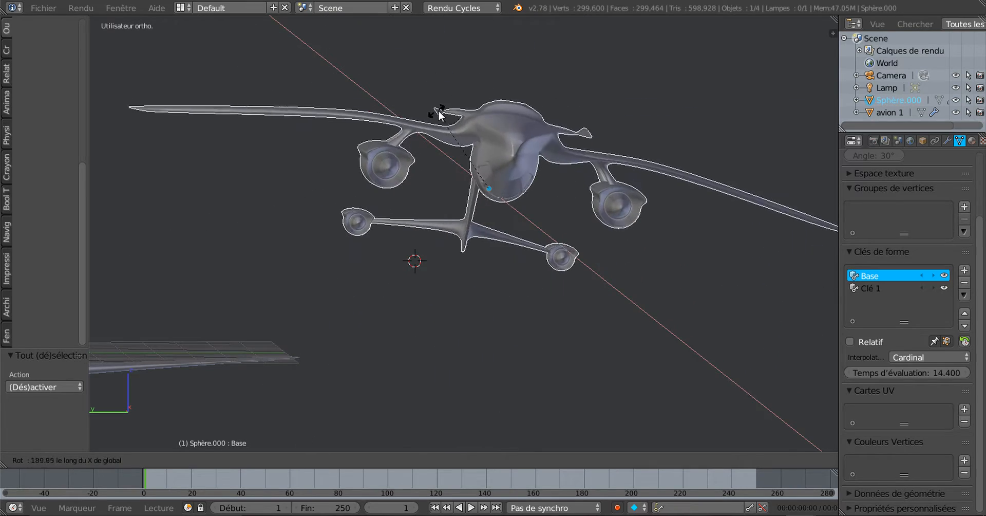
left_click(441, 114)
- Inspect the rotated aircraft's fuselage, engines and tail from the front
middle_click_drag(577, 239, 704, 88)
middle_click_drag(599, 267, 594, 139)
middle_click_drag(630, 295, 522, 288)
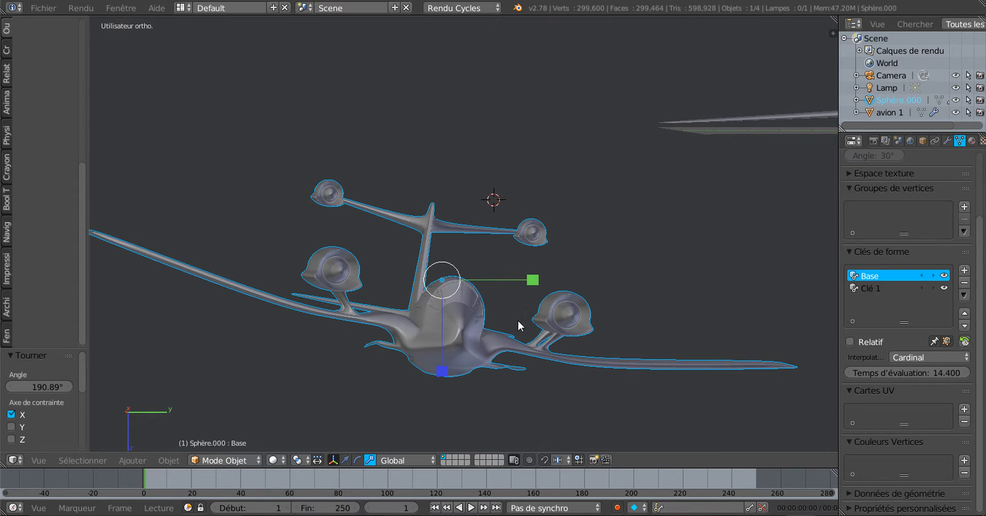
middle_click_drag(517, 320, 545, 268)
scroll(544, 266, "up", 2)
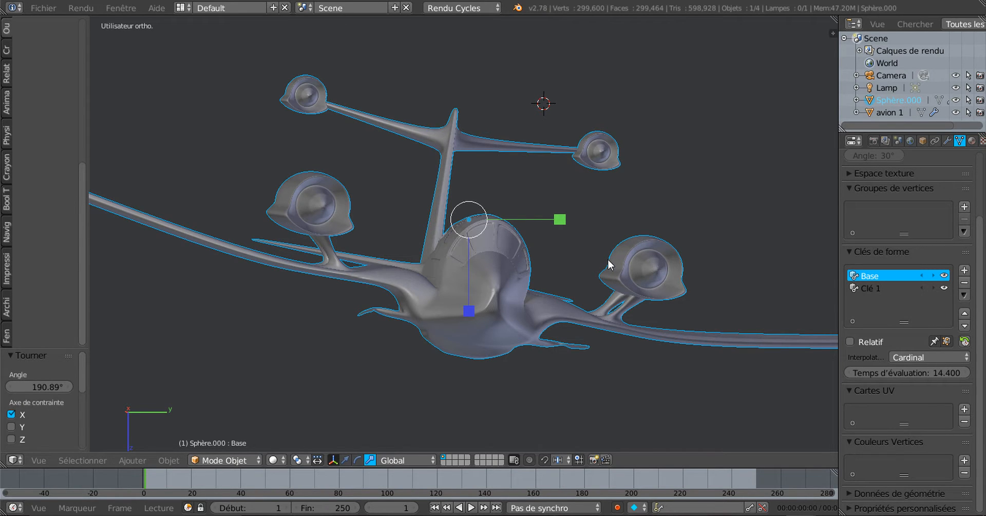
middle_click_drag(607, 260, 551, 271)
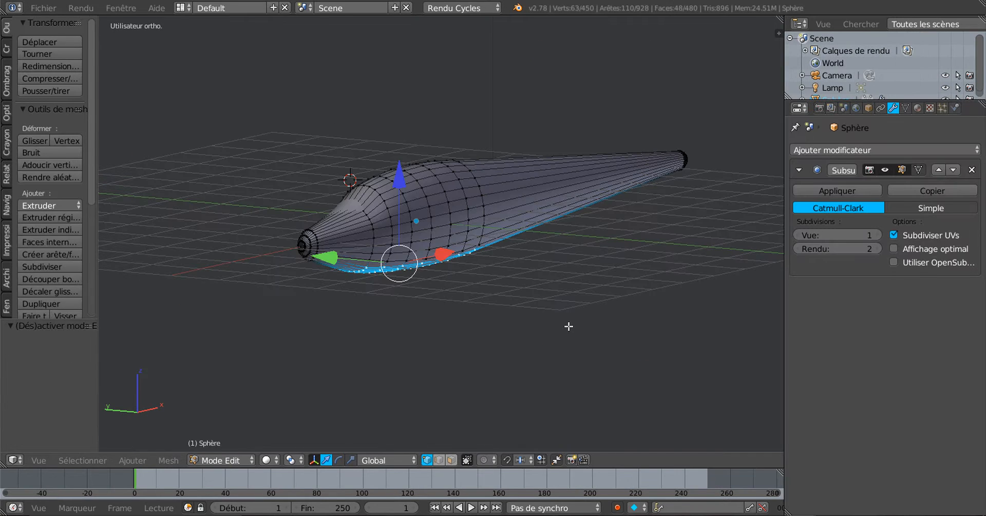
- Examine the early fuselage mesh and its selected underside vertices from the side
middle_click_drag(537, 346, 570, 339)
scroll(570, 339, "up", 6)
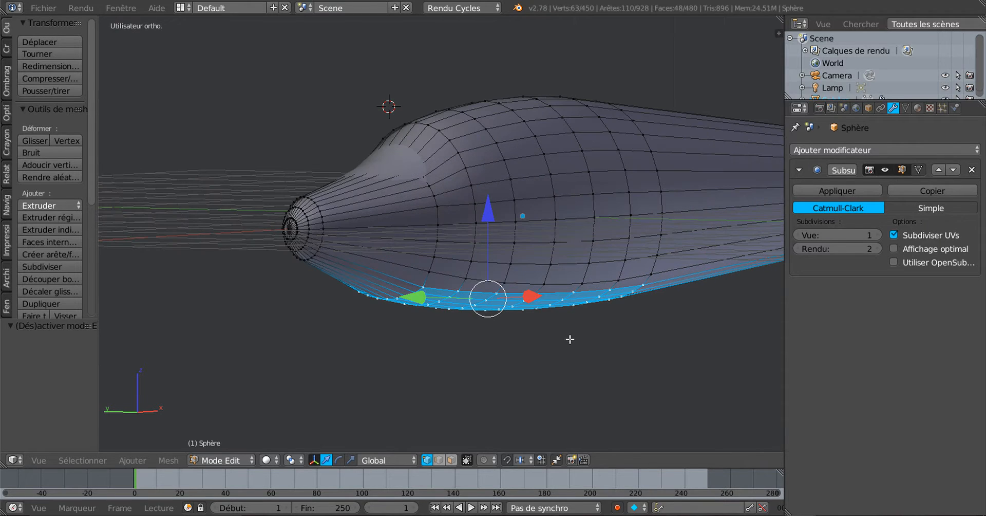
scroll(570, 339, "down", 4)
middle_click_drag(570, 339, 443, 354)
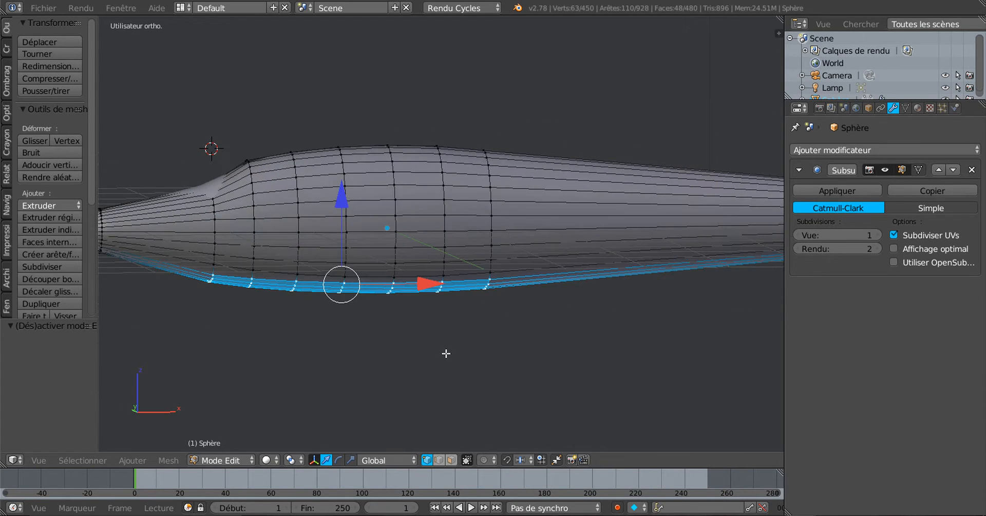
scroll(445, 353, "down", 2)
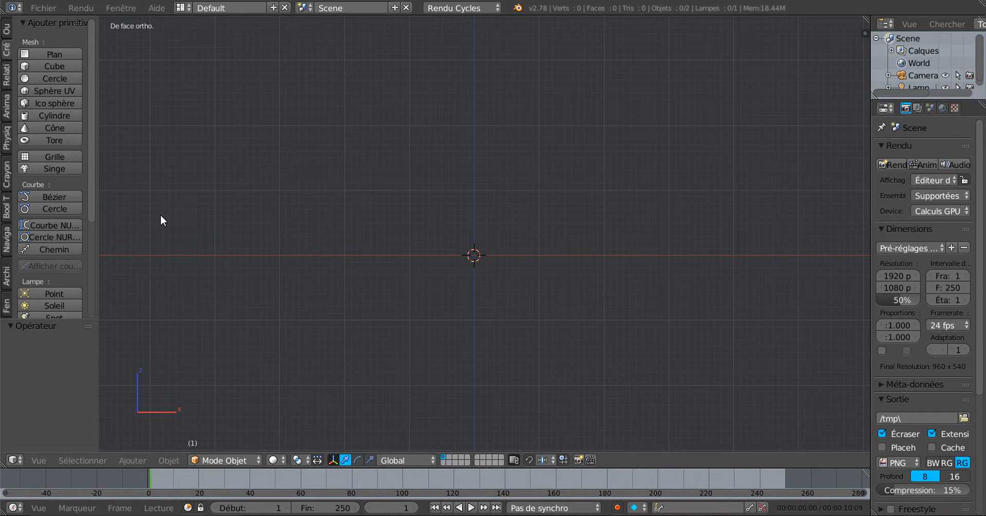
- Add a UV sphere at the origin and rotate it 90° around the global Y axis
left_click(38, 90)
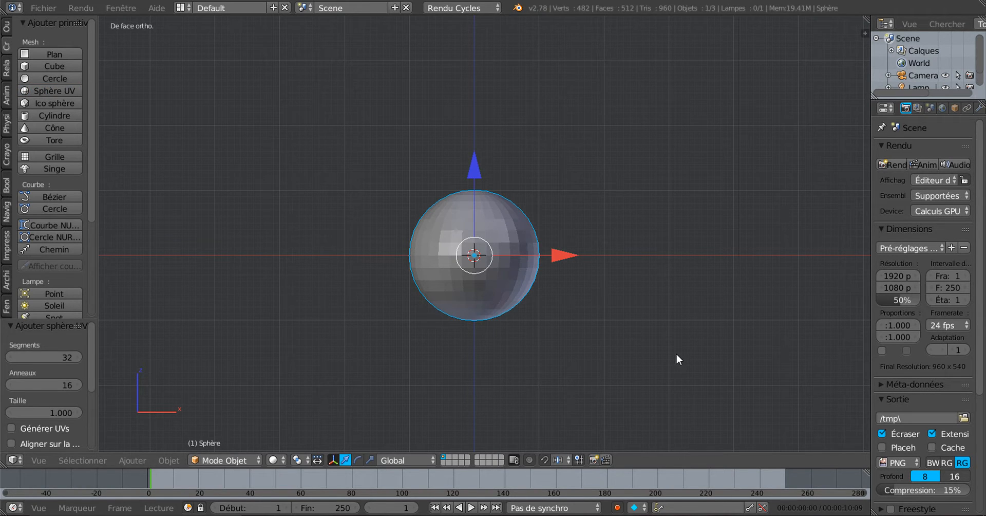
key("r")
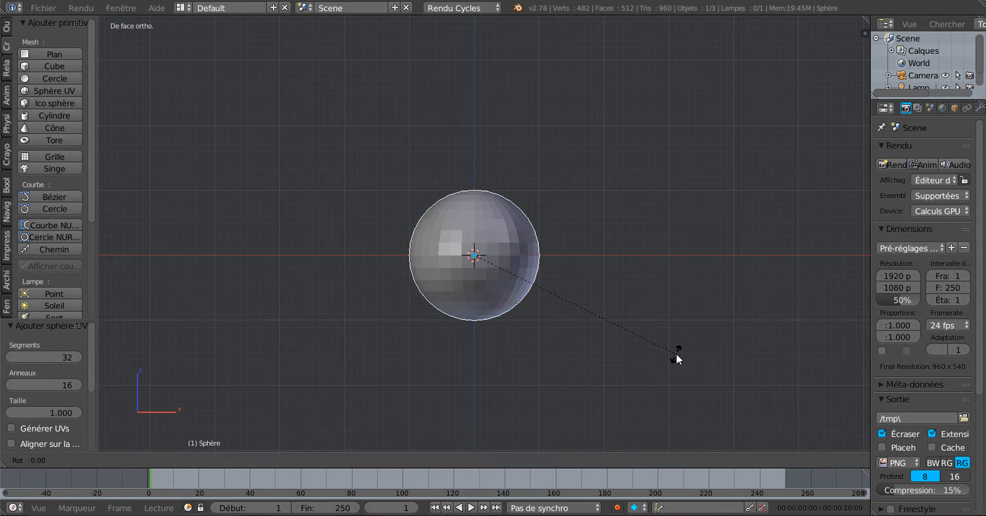
type("y")
type("90")
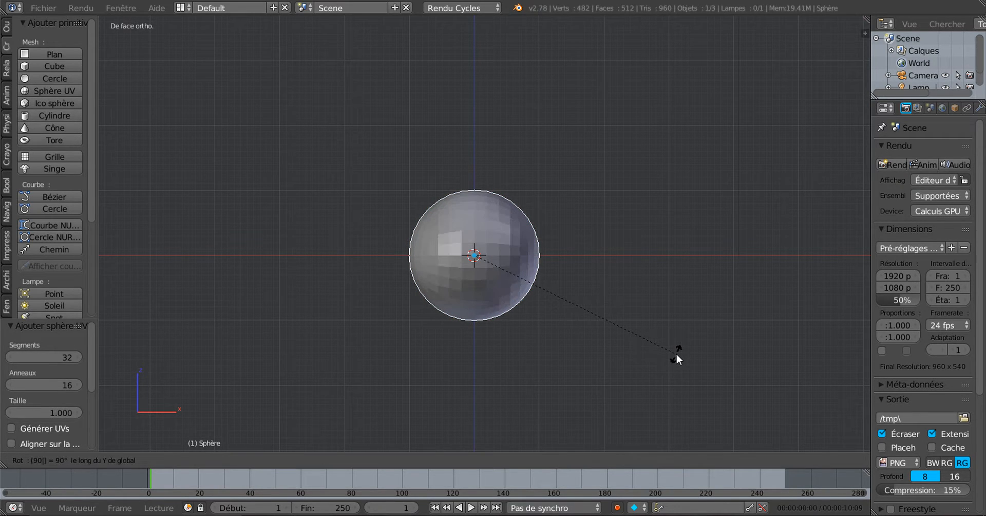
key("Return")
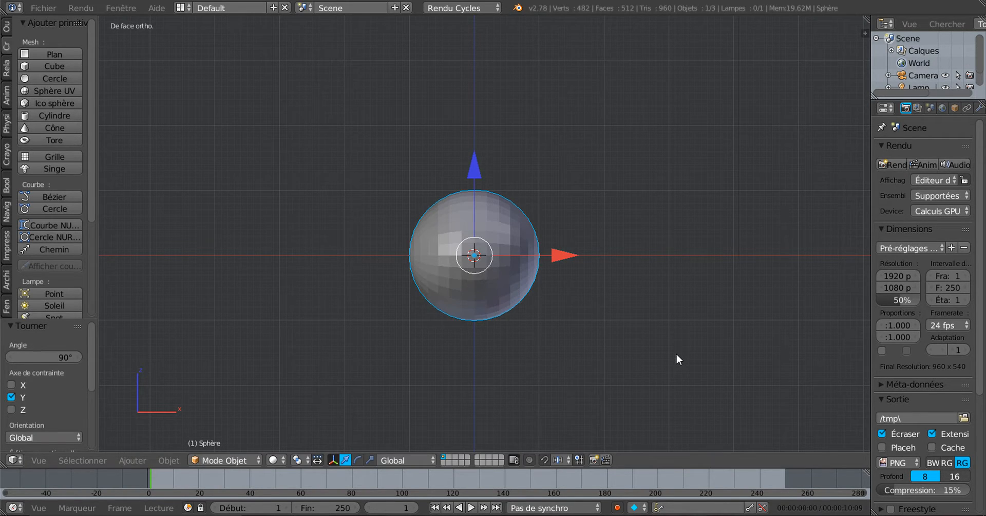
- In Edit Mode, stretch the whole sphere mesh along X by a factor of about 3.715
key("Tab")
scroll(676, 353, "up", 3)
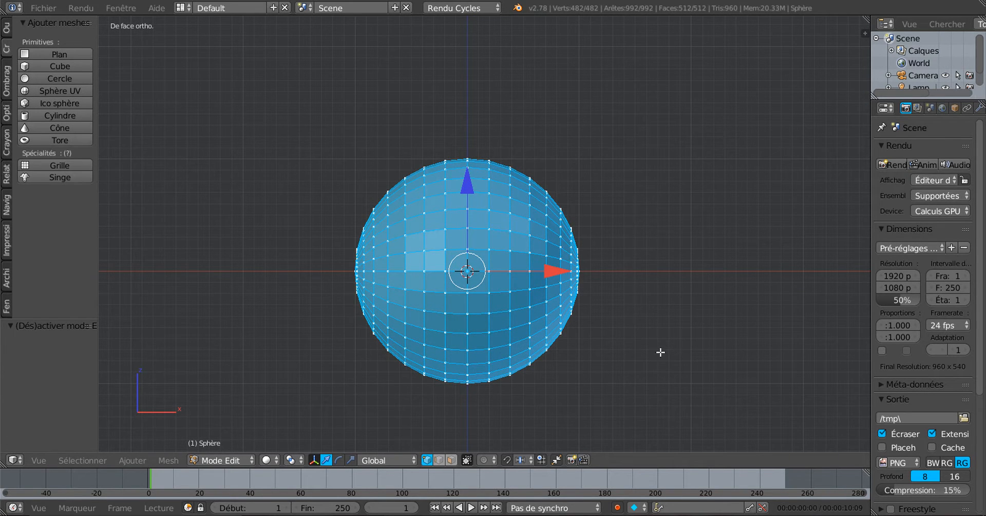
scroll(621, 275, "down", 3)
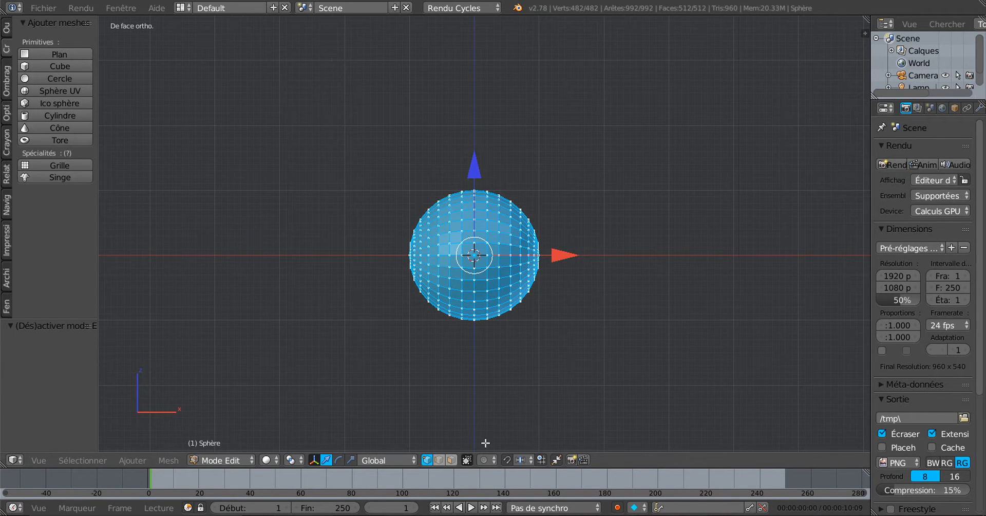
left_click(352, 460)
left_click_drag(567, 255, 819, 255)
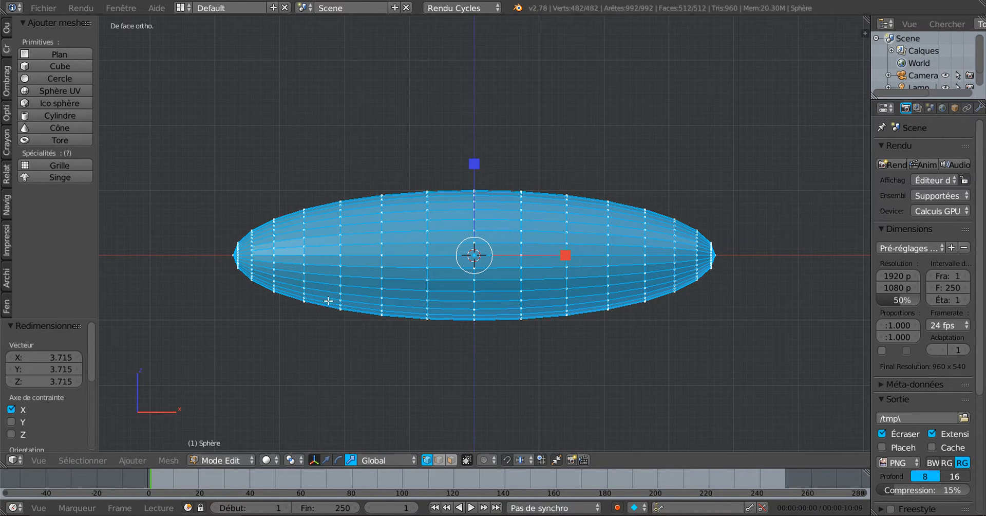
- Shorten the elongated mesh along X by a factor of about 0.889
middle_click_drag(336, 313, 402, 295, "shift")
scroll(387, 288, "up", 2)
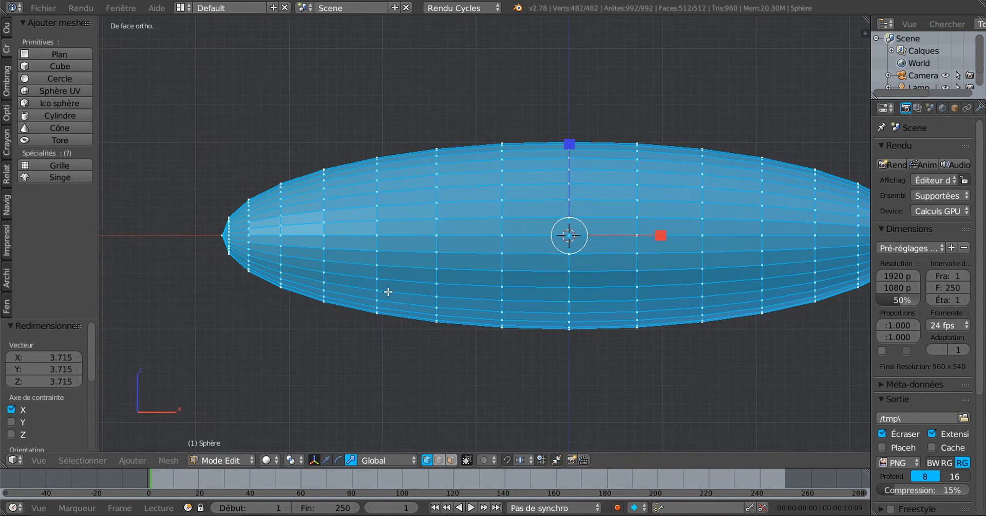
scroll(379, 289, "down", 1)
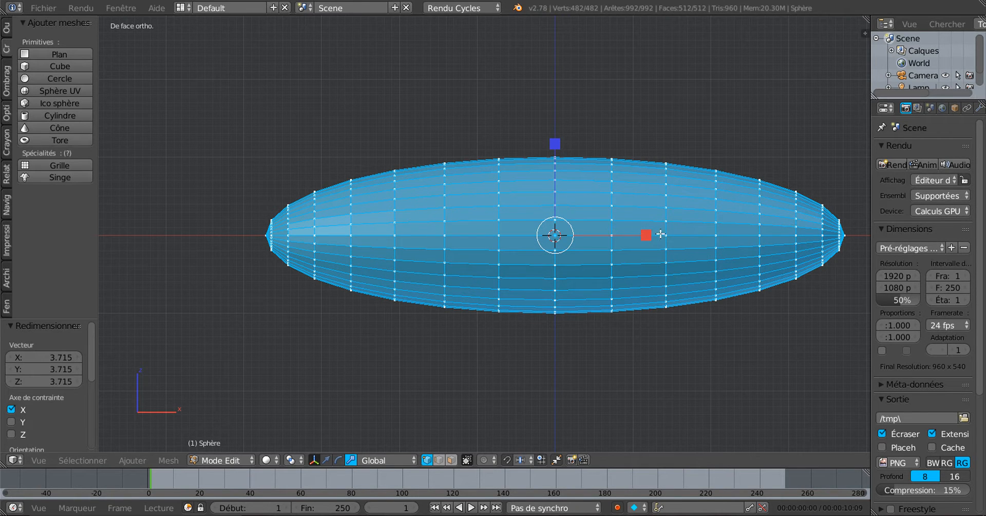
left_click_drag(650, 236, 634, 236)
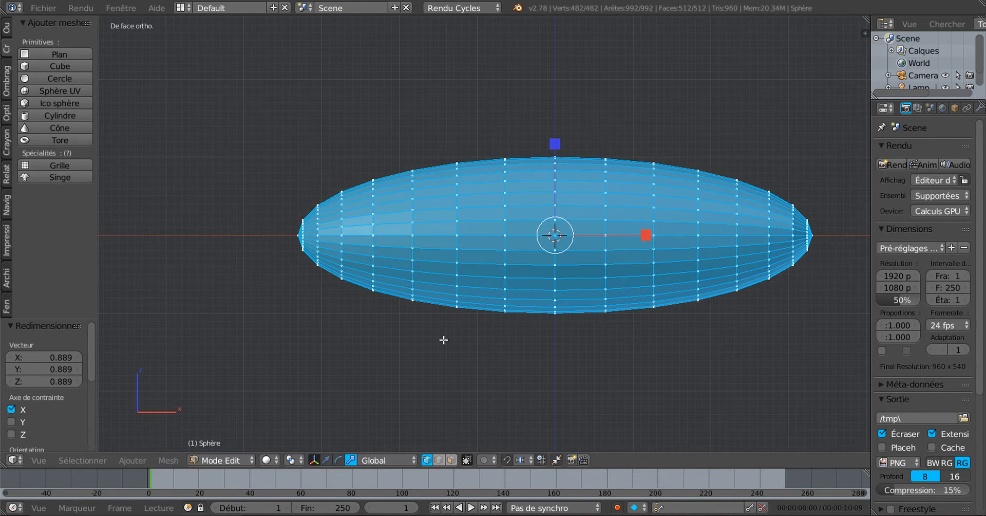
- In wireframe display, circle-select only the tip vertex and its three nearest rings at the mesh's negative X end
key("a")
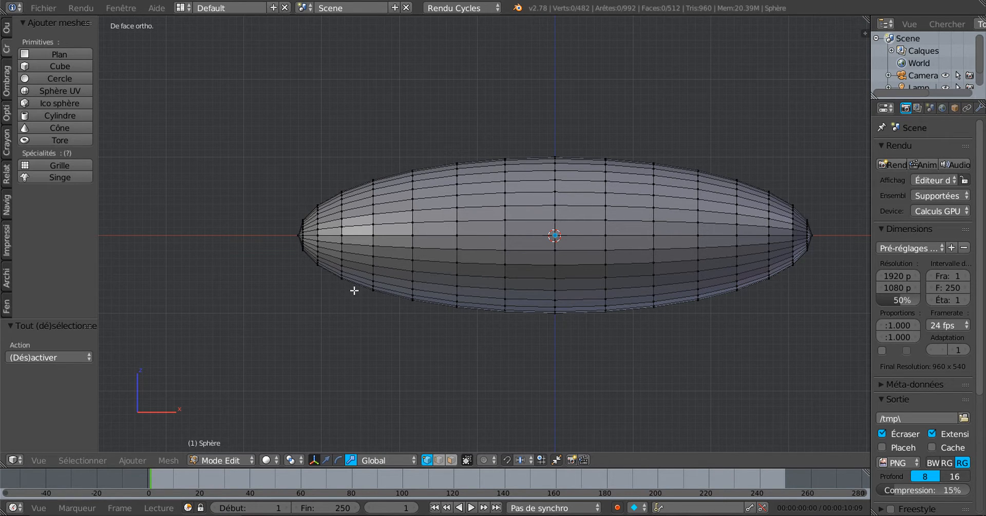
key("z")
key("c")
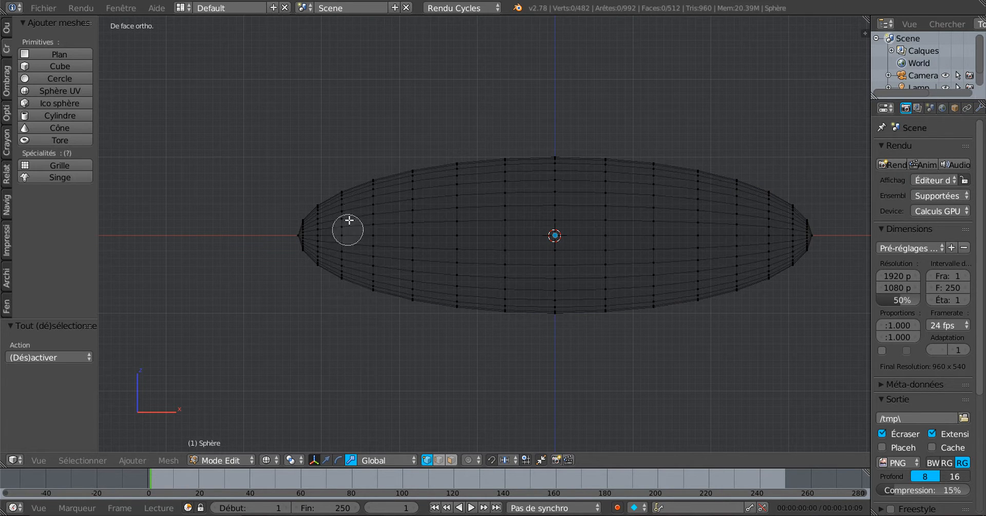
mouse_move(338, 188)
left_mouse_down()
mouse_move(341, 241)
mouse_move(324, 194)
mouse_move(300, 238)
left_mouse_up()
right_click(299, 238)
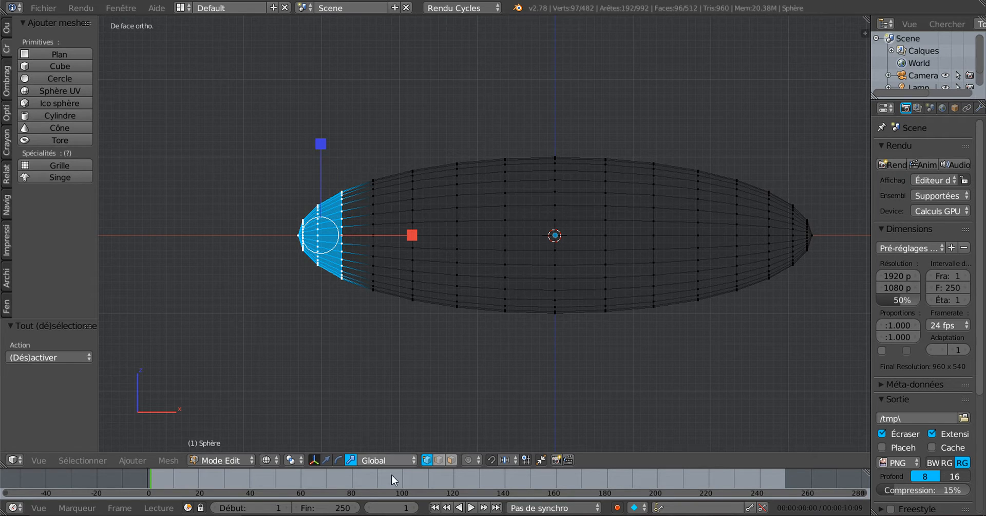
- Move the selected tip rings about -1.552 along X and scale them uniformly by a factor of about 0.501
left_click_drag(406, 236, 286, 228)
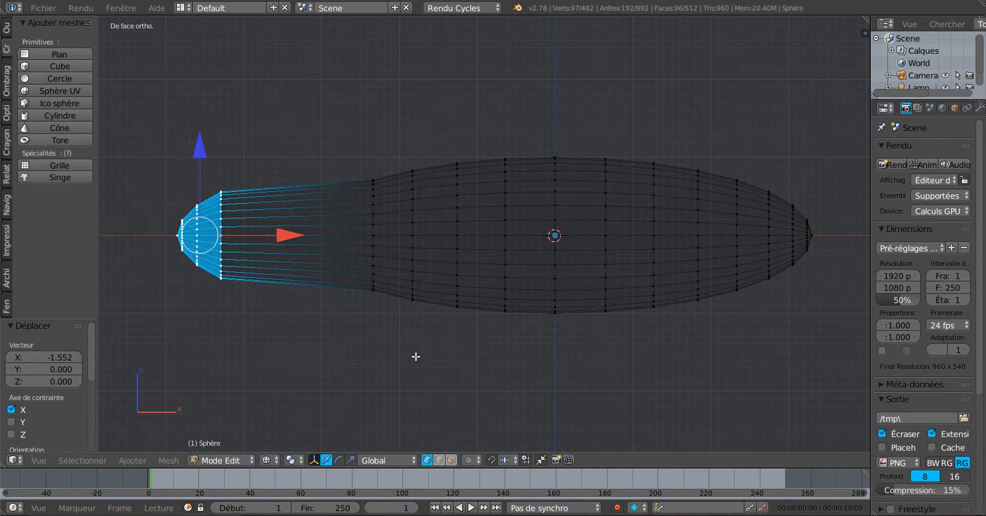
key("s")
left_click(327, 273)
scroll(333, 281, "up", 1)
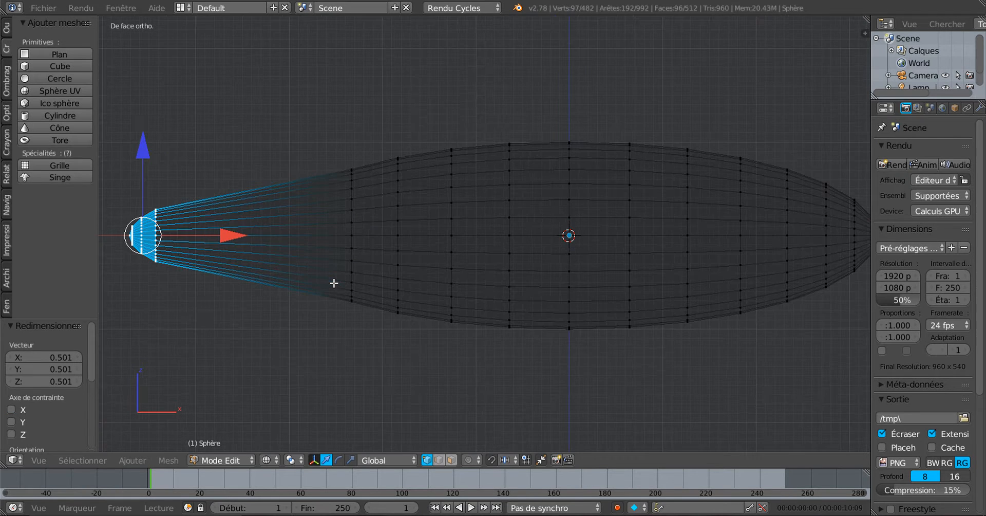
- Circle-select only the upper half of the ring behind the extended nose tip and scale it along Z by about 0.545
middle_click_drag(406, 277, 494, 276, "shift")
scroll(457, 270, "up", 2)
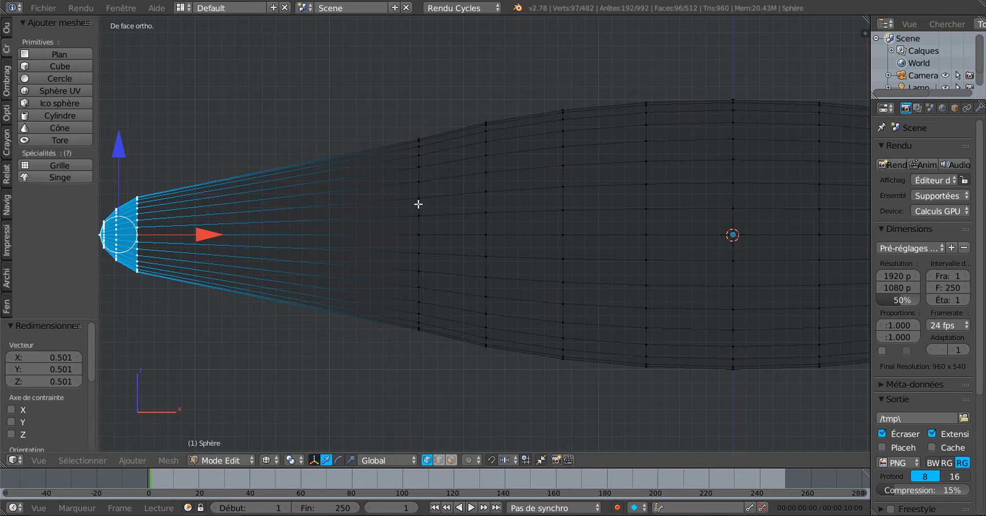
key("a")
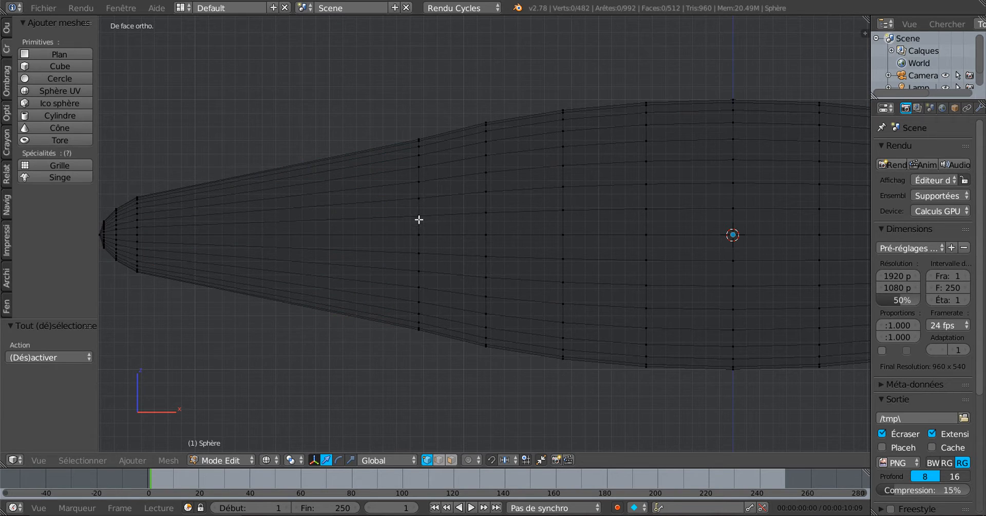
key("c")
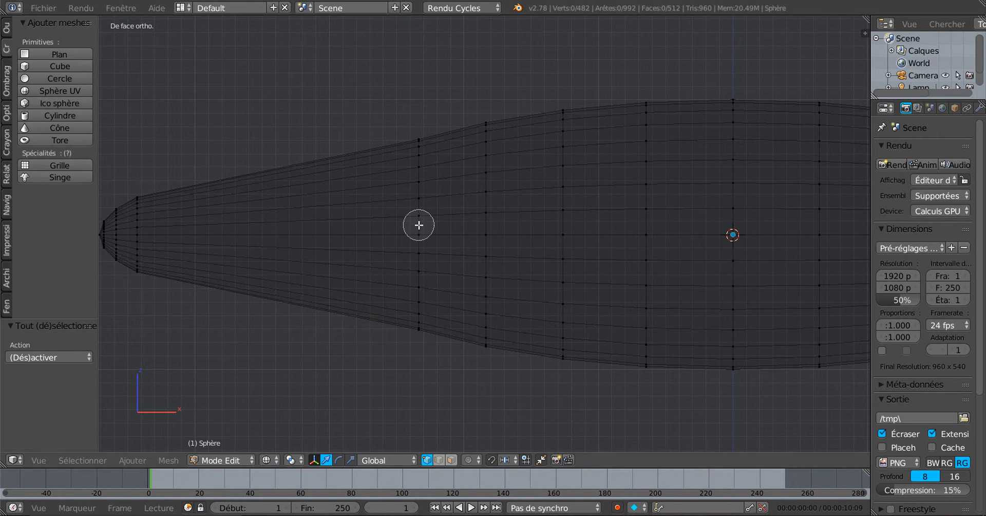
left_click_drag(418, 225, 419, 120)
right_click(418, 121)
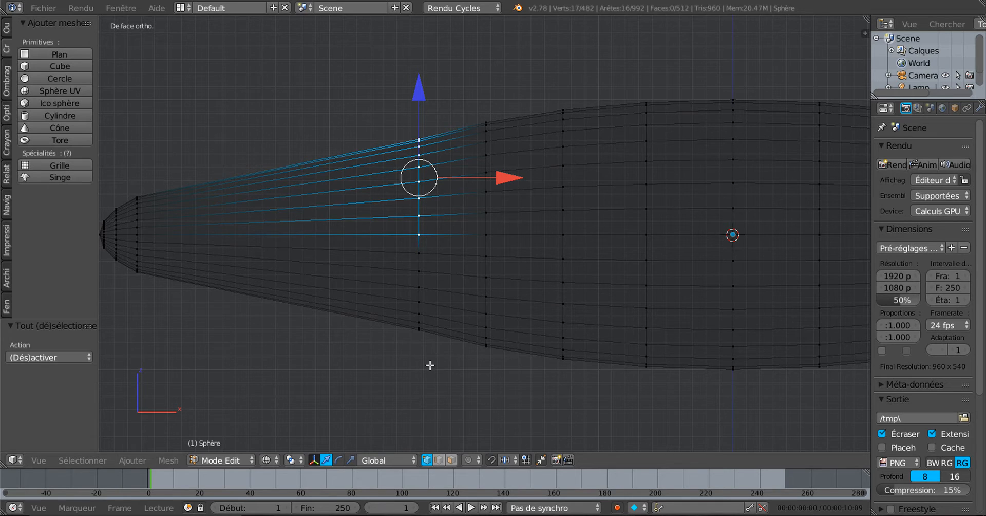
left_click(351, 460)
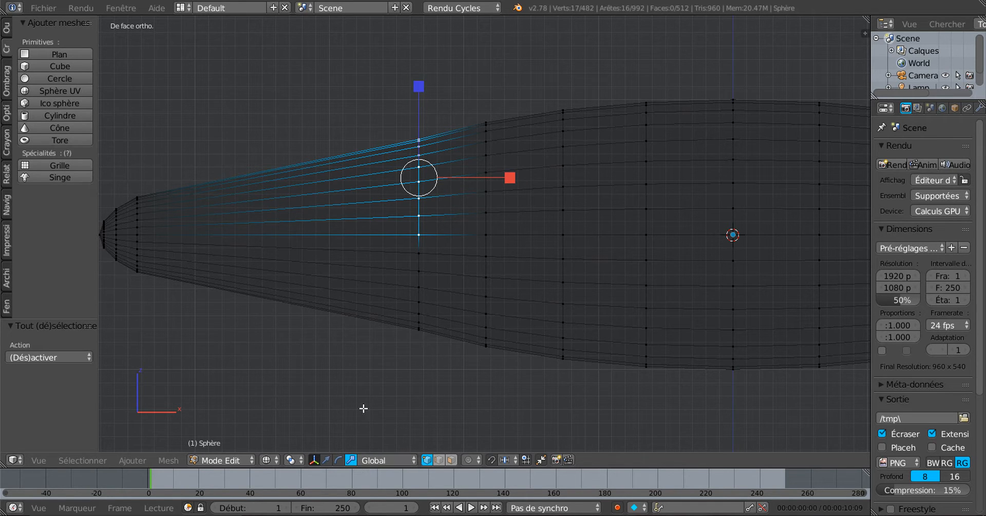
left_click_drag(421, 95, 421, 128)
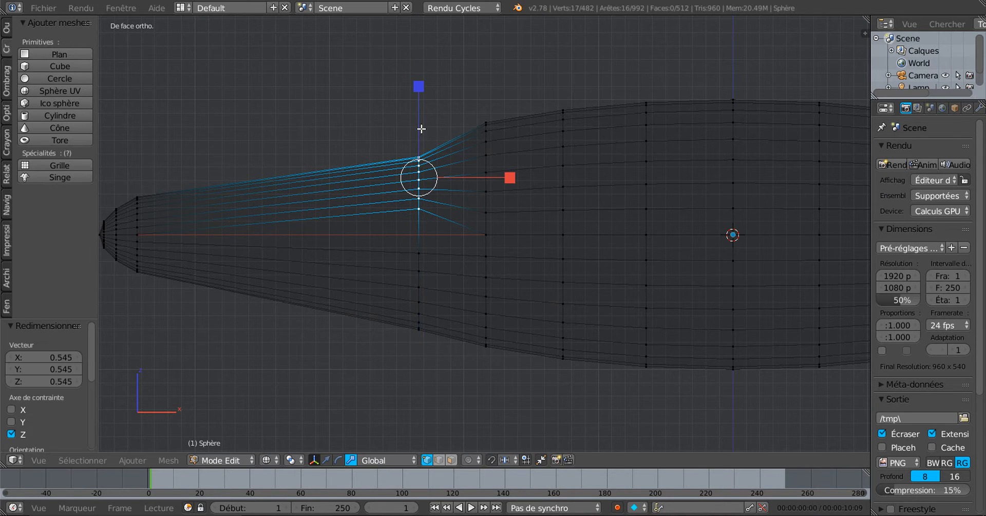
- Switch the 3D transform manipulator from scaling to translation
left_click(314, 459)
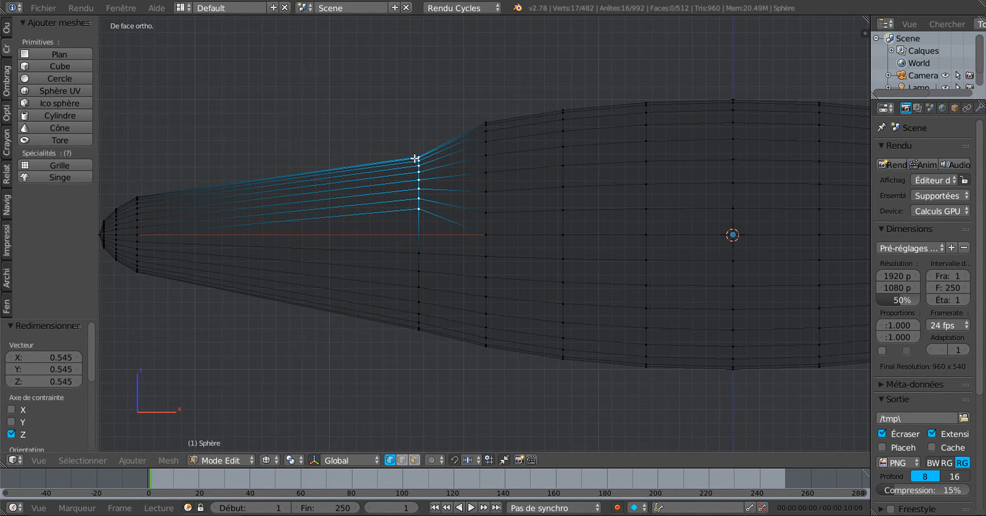
left_click(314, 460)
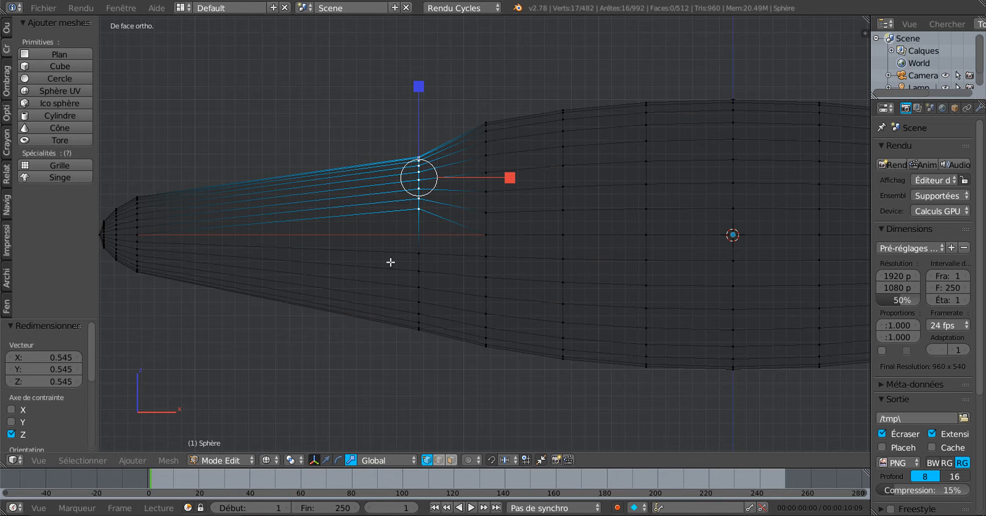
left_click(315, 460)
left_click(311, 446)
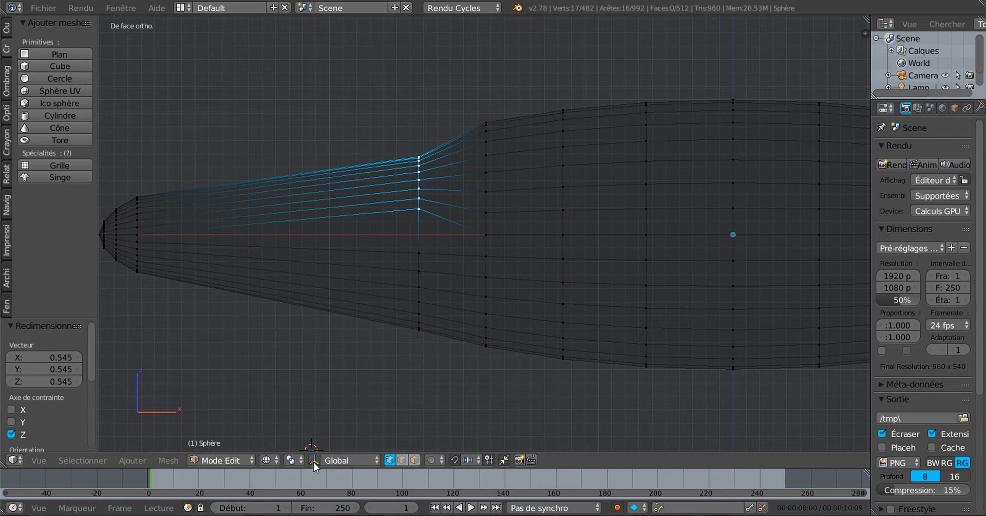
left_click(314, 460)
left_click(327, 459)
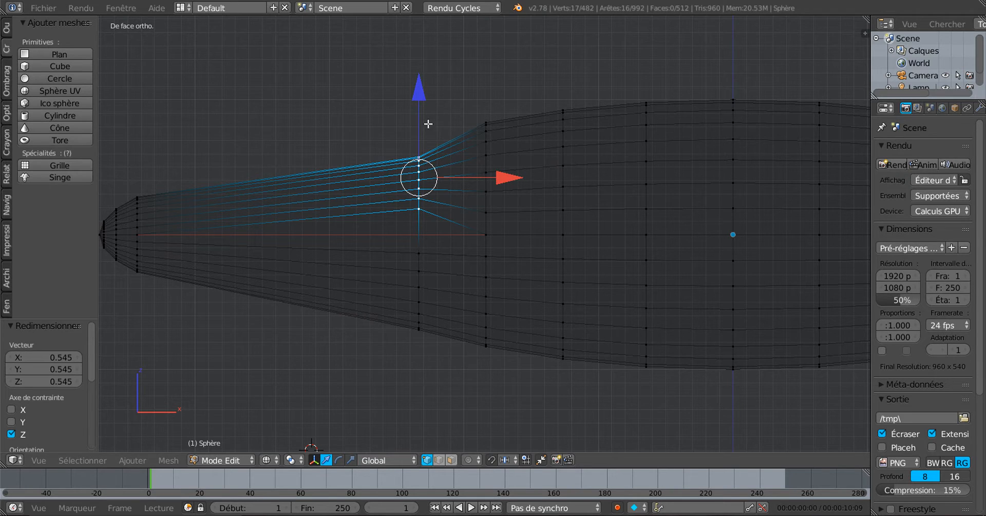
left_click_drag(424, 102, 430, 120)
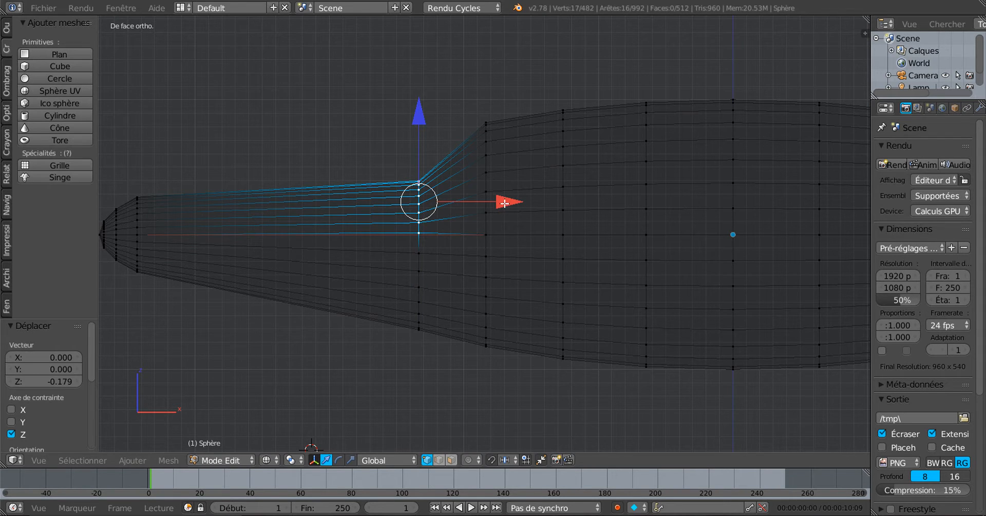
mouse_move(505, 203)
left_mouse_down()
mouse_move(469, 201)
mouse_move(507, 197)
left_mouse_up()
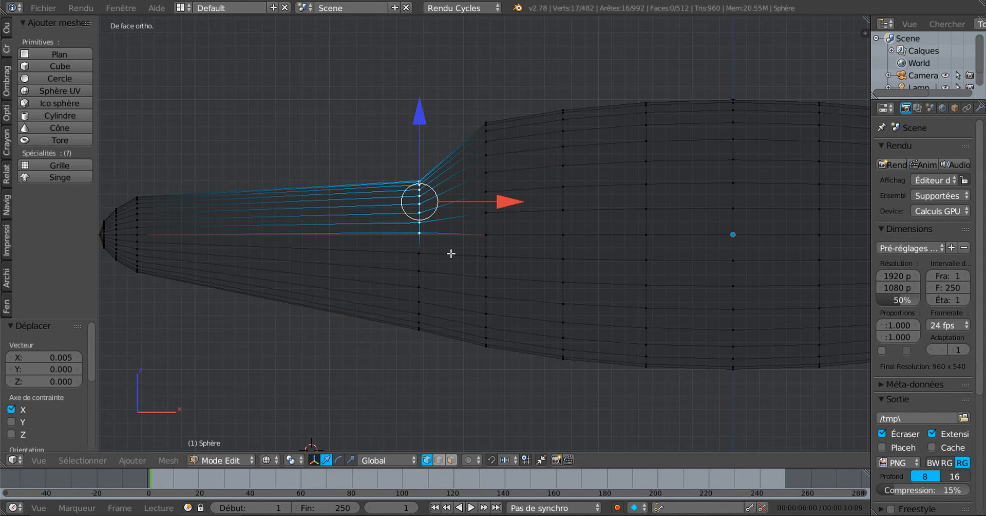
key("ctrl+z")
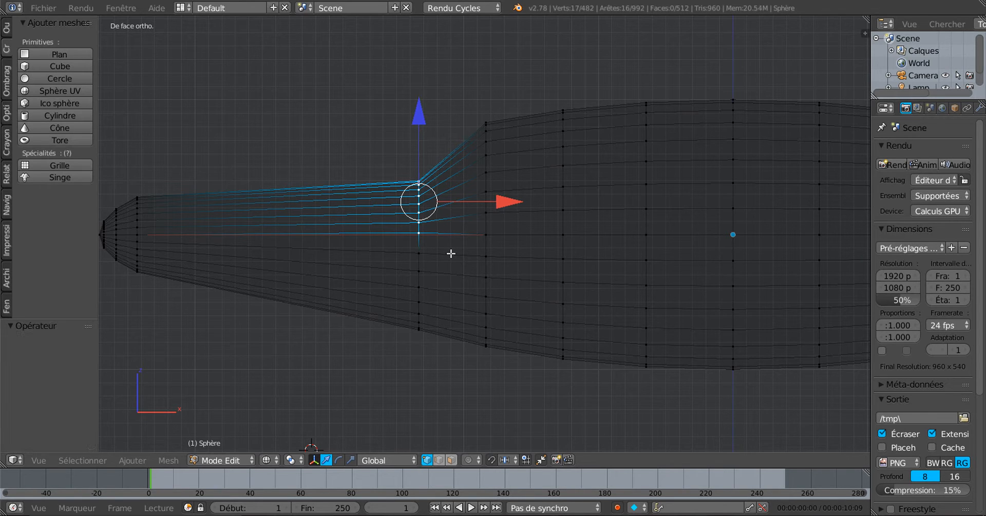
key("ctrl+z")
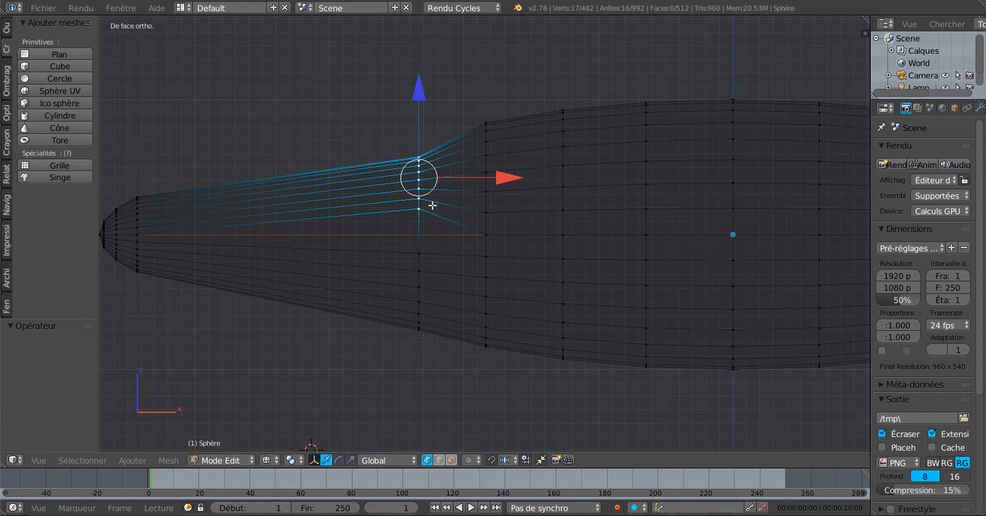
- Lower the upper half of the ring by about 0.179 along Z, and edge-slide the whole ring toward the nose by about 0.047
left_click_drag(419, 97, 426, 120)
right_click(419, 238, "alt")
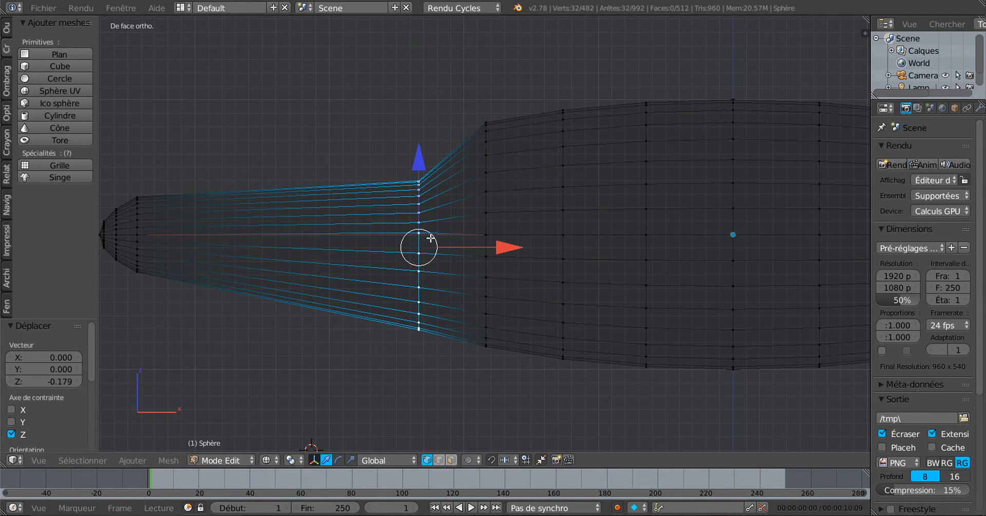
key("g")
key("g")
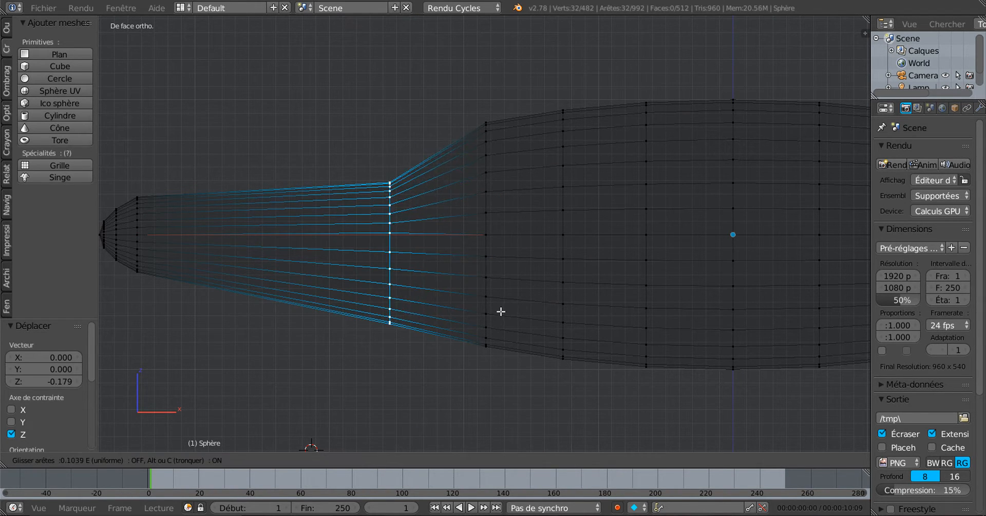
left_click(509, 313)
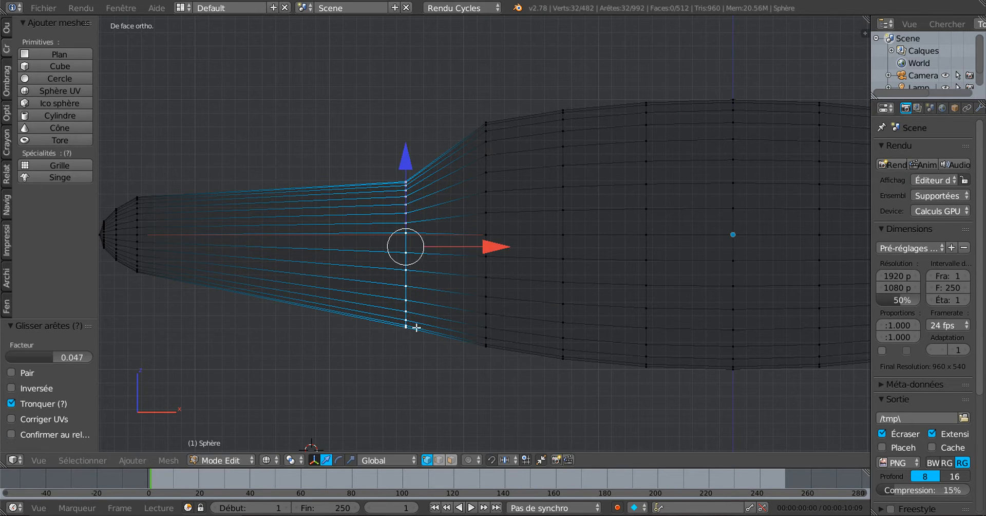
- Circle-select the nose tip and its three nearest rings and move them about -0.095 along Z and 0.361 along X
scroll(378, 327, "down", 4)
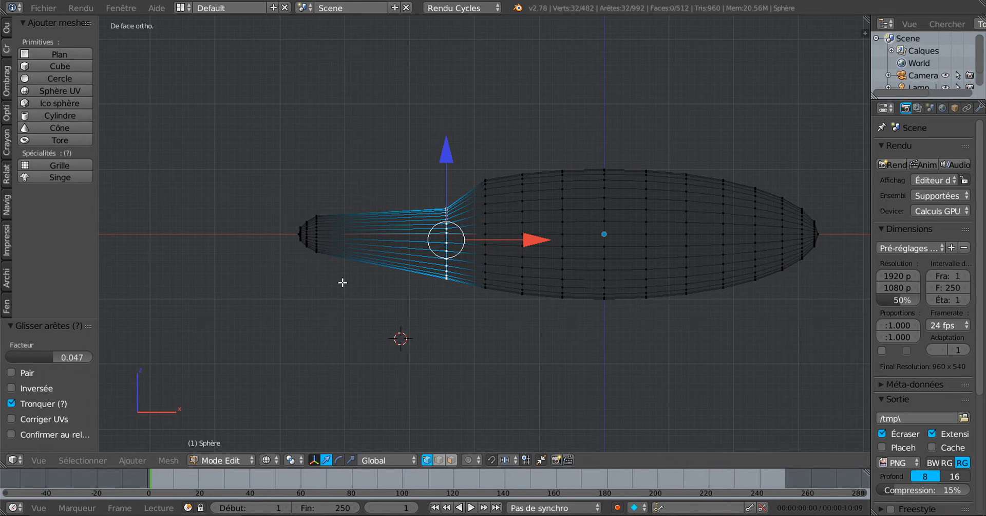
key("a")
key("c")
left_click_drag(313, 201, 315, 276)
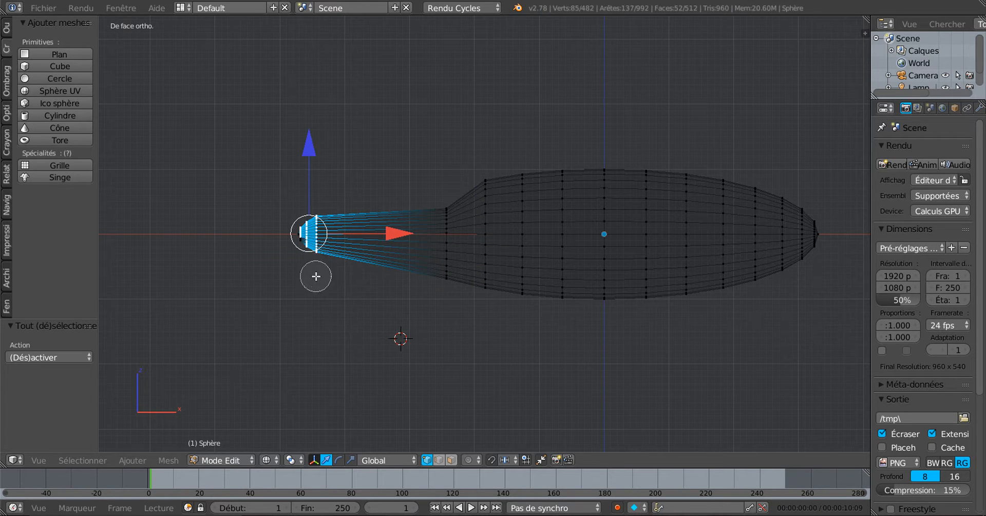
right_click(307, 253)
key("g")
key("z")
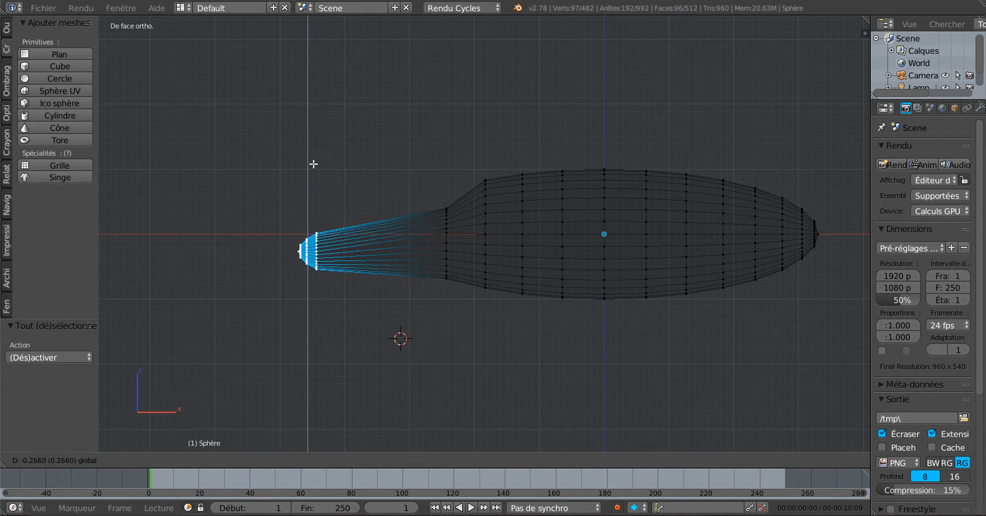
left_click(316, 152)
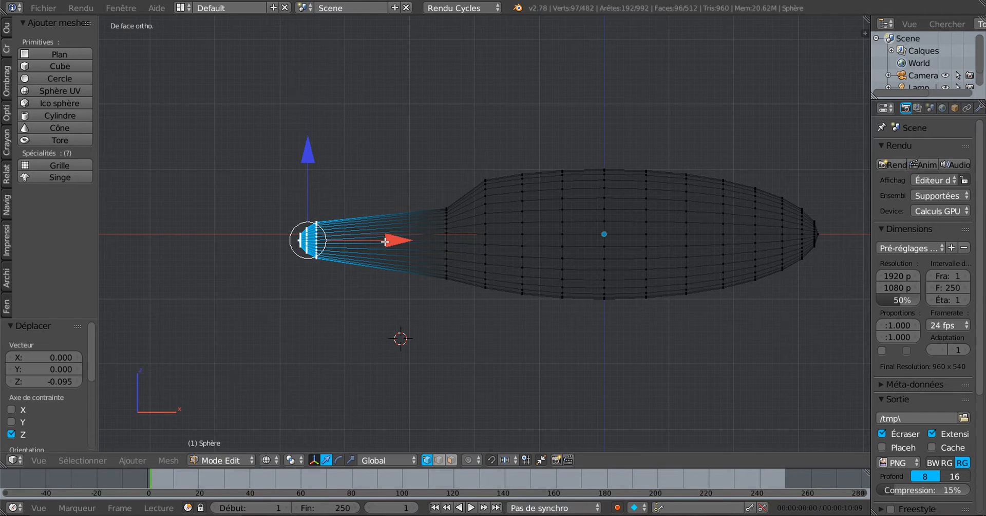
left_click_drag(385, 242, 411, 240)
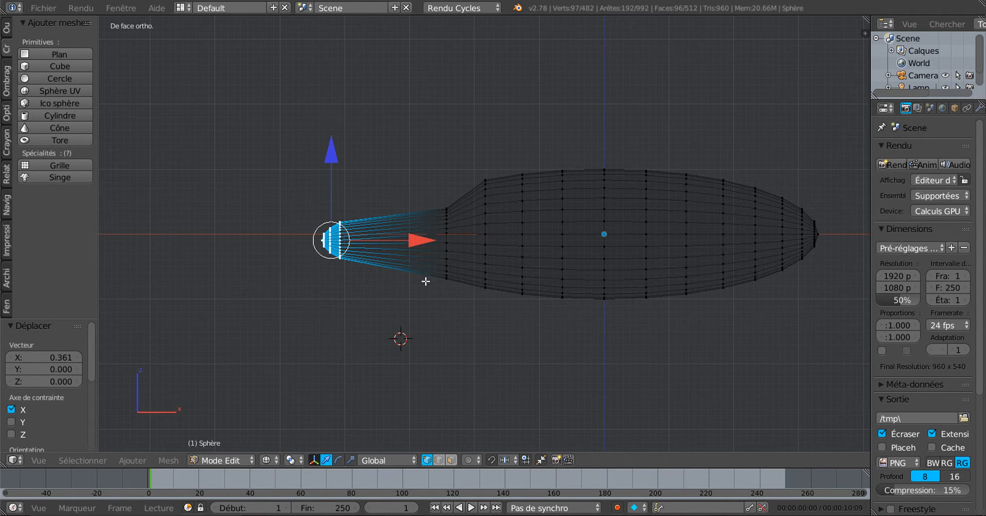
- In wireframe front view, circle-select the tip vertex and three nearest rings at the mesh's positive X end
scroll(426, 281, "up", 1)
mouse_move(424, 280)
middle_mouse_down()
mouse_move(615, 294)
mouse_move(425, 289)
middle_mouse_up()
key("z")
scroll(425, 289, "down", 2)
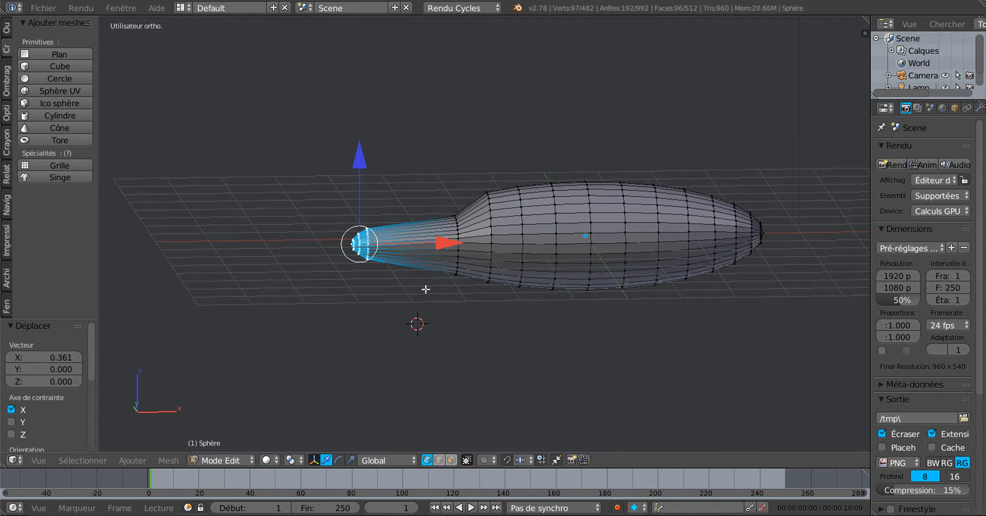
key("KP_1")
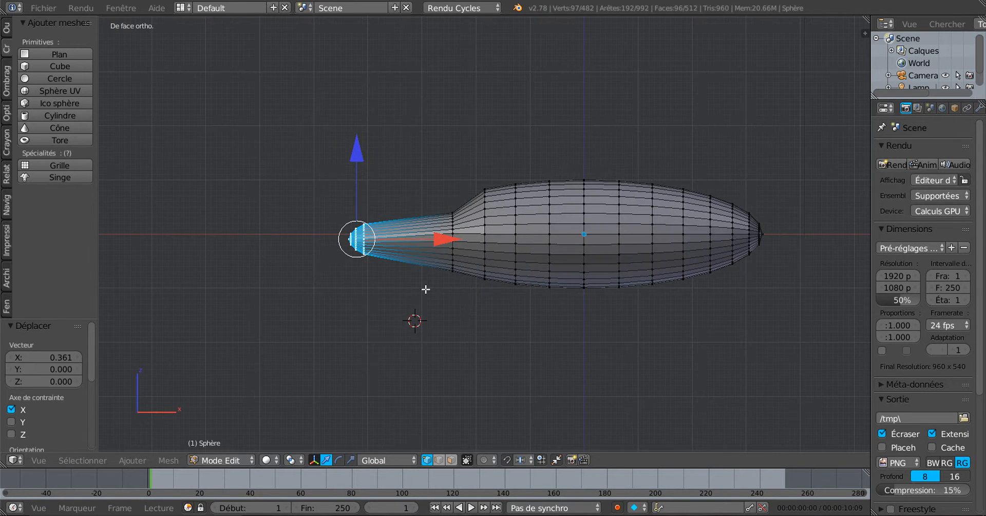
scroll(426, 291, "down", 2)
middle_click_drag(560, 279, 410, 289, "shift")
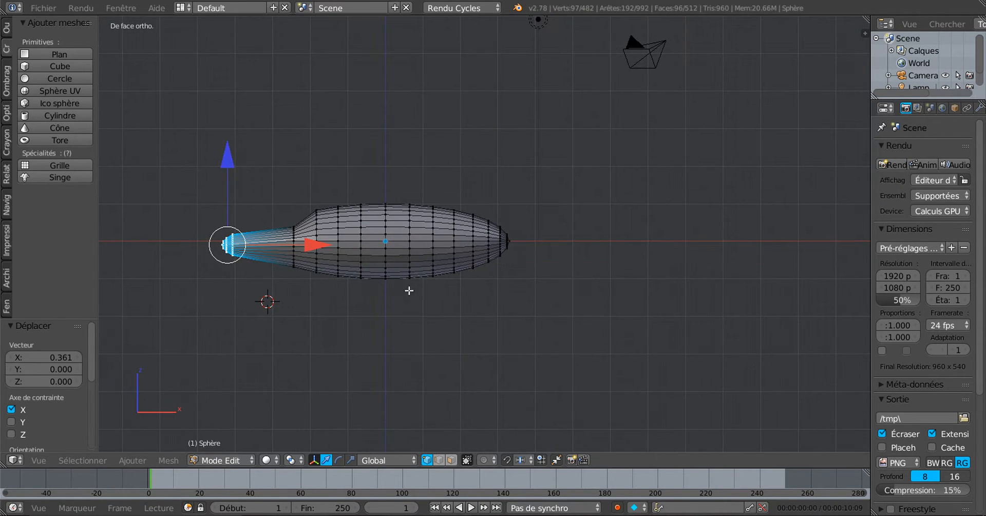
scroll(489, 298, "up", 1)
key("z")
scroll(489, 298, "up", 2)
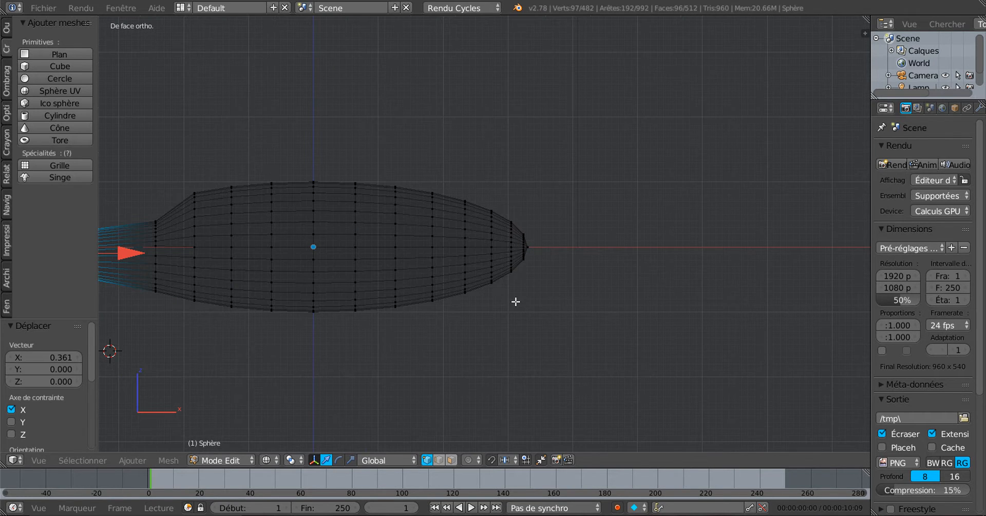
key("c")
left_click_drag(521, 231, 516, 270)
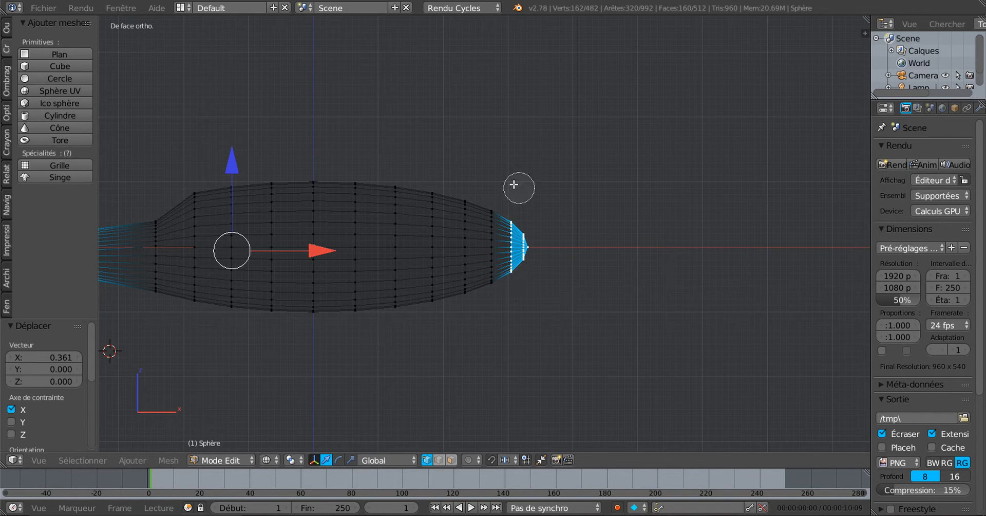
left_click_drag(514, 185, 497, 292)
key("Escape")
scroll(543, 237, "down", 2)
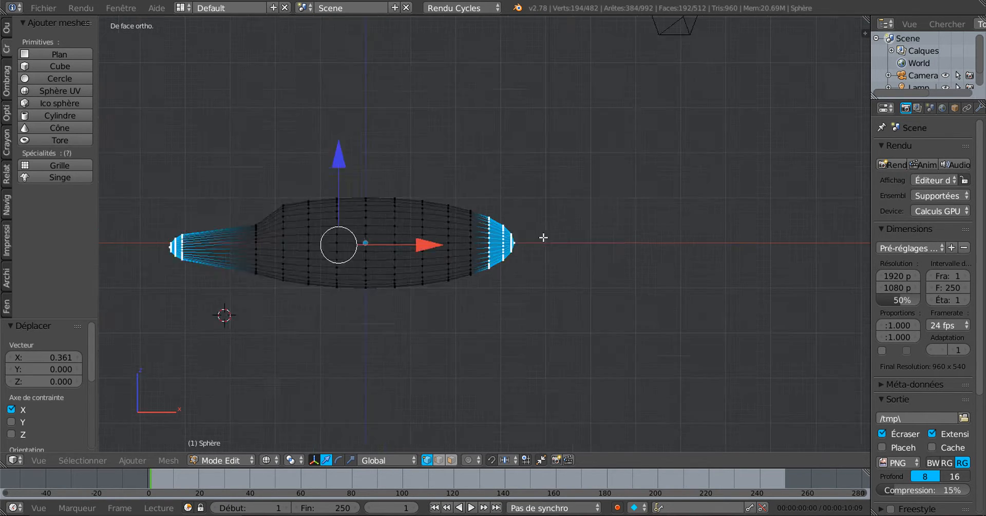
- Circle-deselect the nose vertices at the negative X end, leaving only the positive X tip rings selected without moving them
scroll(543, 237, "down", 1)
left_click_drag(457, 242, 608, 245)
key("ctrl+z")
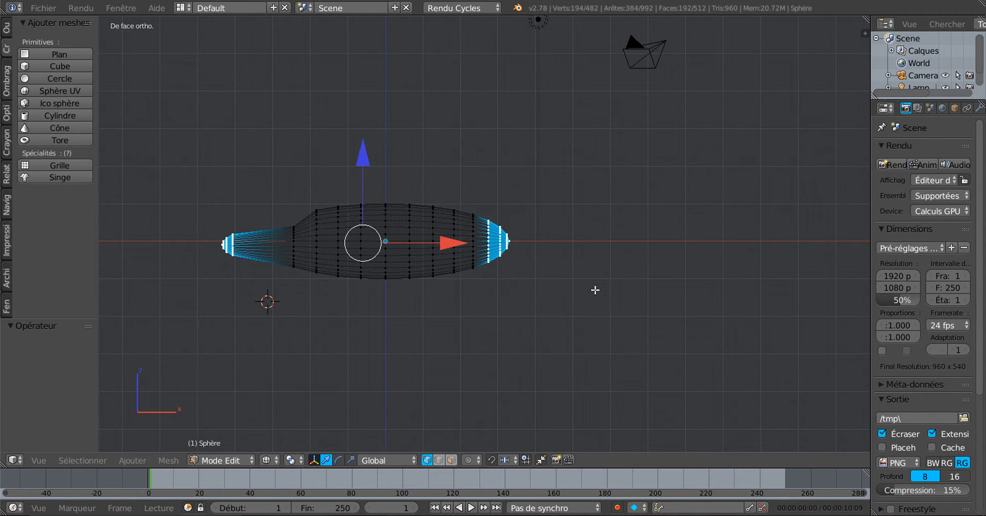
key("c")
middle_click_drag(224, 220, 238, 229)
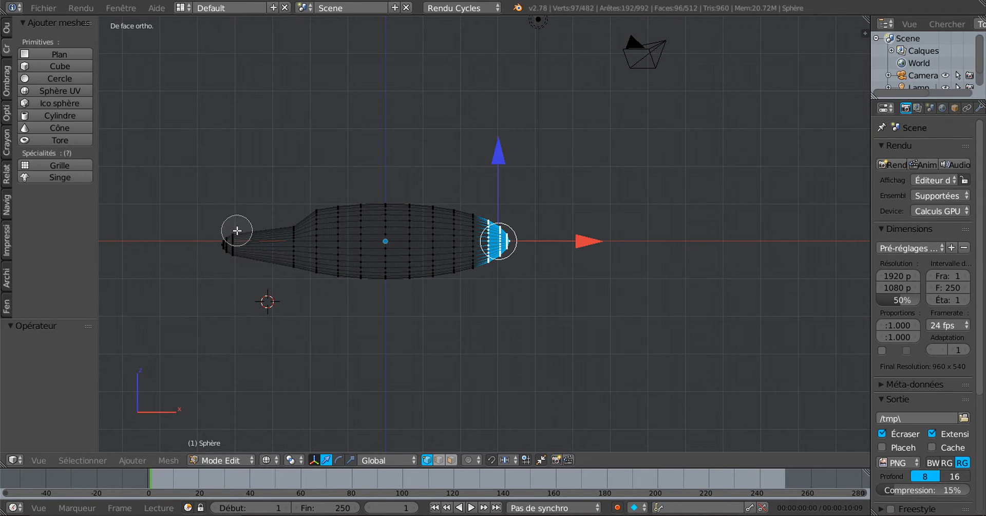
key("Escape")
- Move the positive X tip rings about 7.159 along X, scale them uniformly to about 0.284, and return to Object Mode
left_click_drag(583, 241, 851, 241)
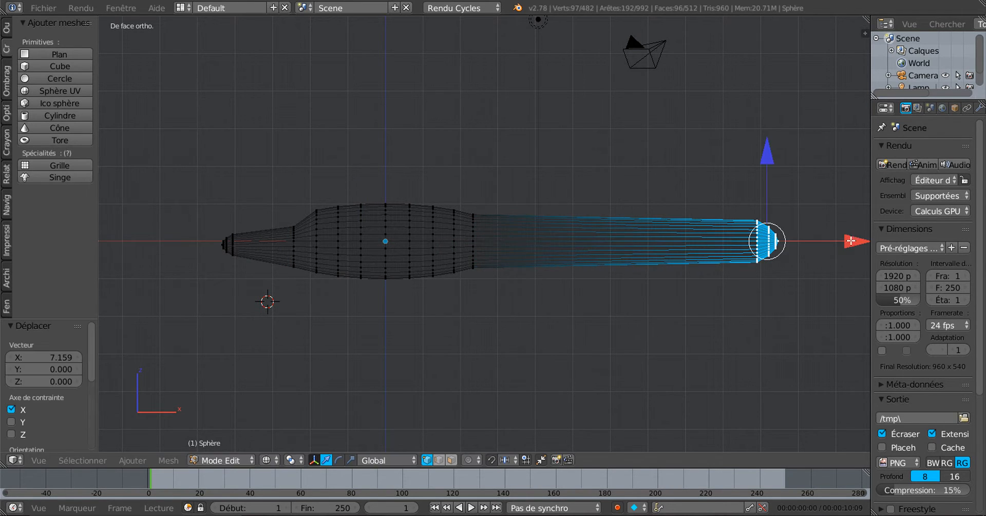
key("s")
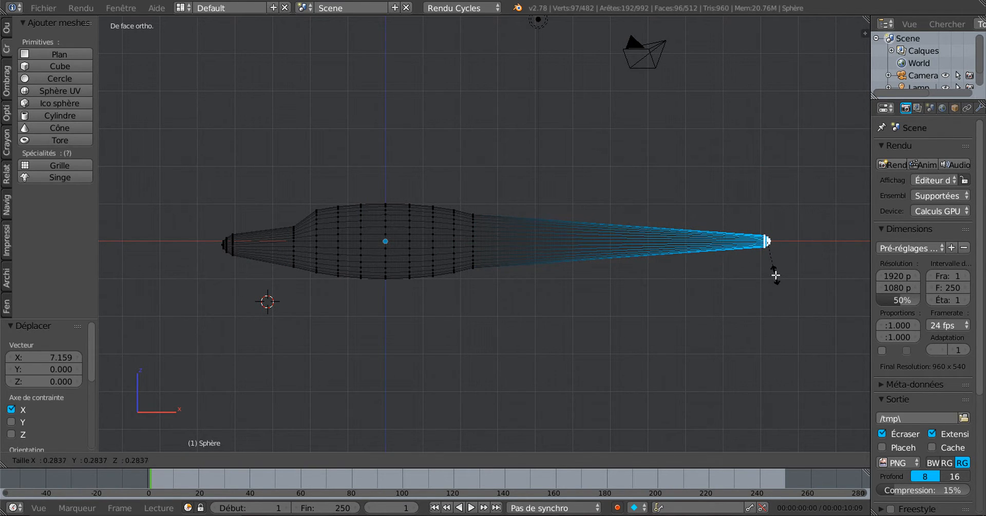
left_click(776, 275)
key("Tab")
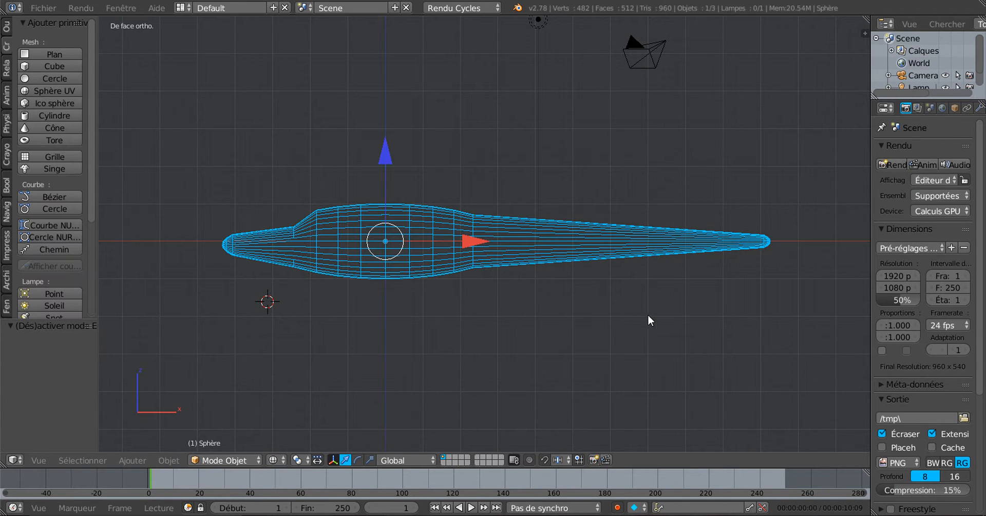
- In solid left view, scale the whole fuselage down along Y to give it a narrower, upright oval cross-section
key("z")
mouse_move(502, 298)
middle_mouse_down()
mouse_move(569, 325)
mouse_move(650, 328)
mouse_move(645, 310)
mouse_move(513, 306)
mouse_move(627, 311)
middle_mouse_up()
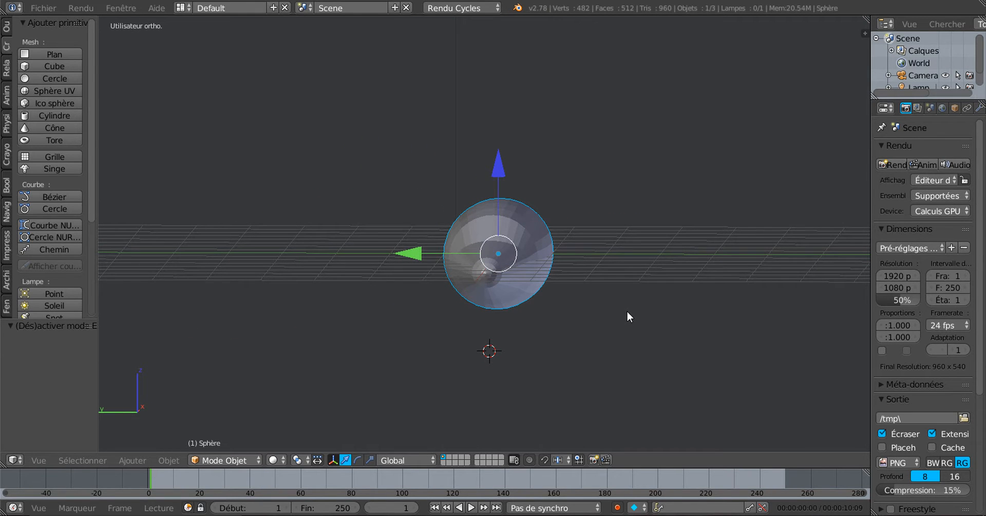
key("KP_3")
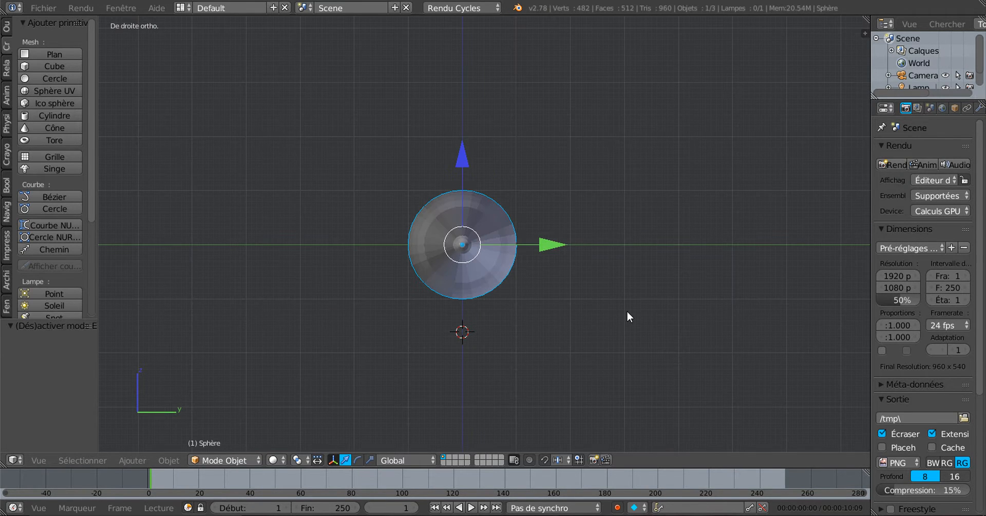
key("ctrl+KP_3")
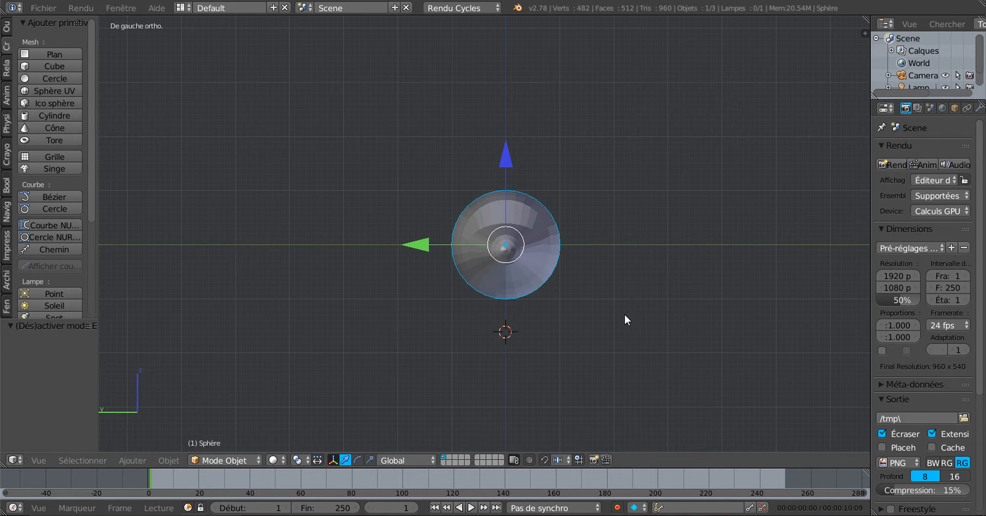
left_click(371, 460)
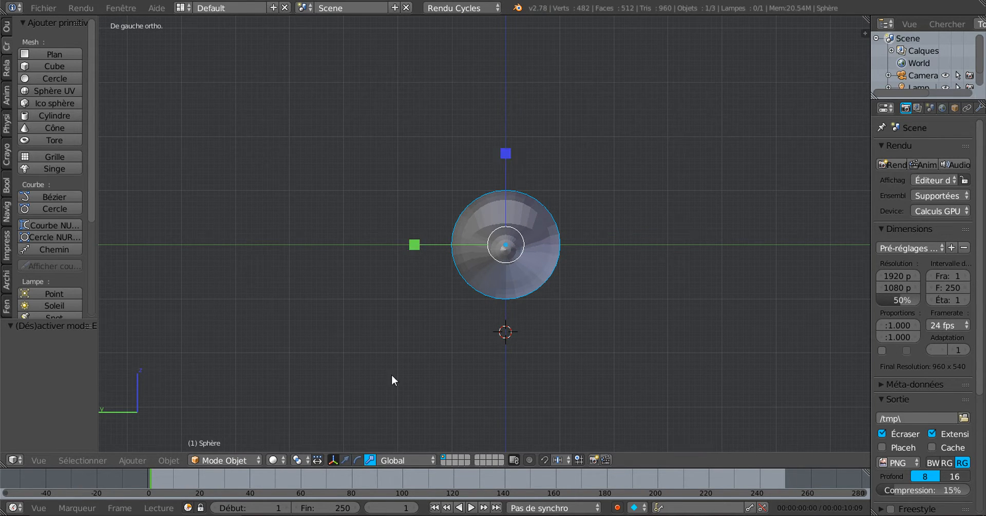
left_click_drag(415, 244, 442, 240)
- In wireframe front view, circle-select the nine lowest vertices on each of the nine central fuselage rings, with nothing else selected
key("Tab")
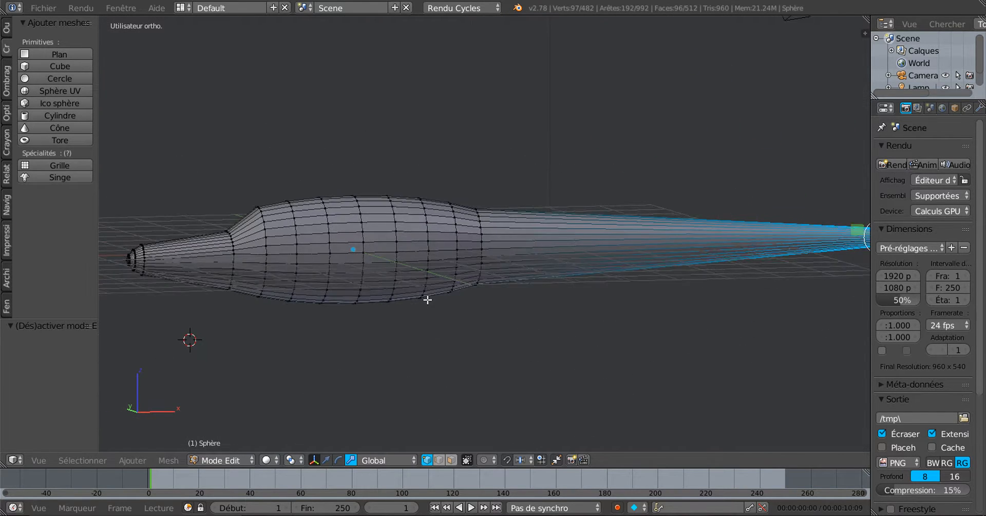
middle_click_drag(376, 299, 534, 298)
scroll(384, 295, "down", 1)
key("KP_1")
scroll(433, 275, "up", 1)
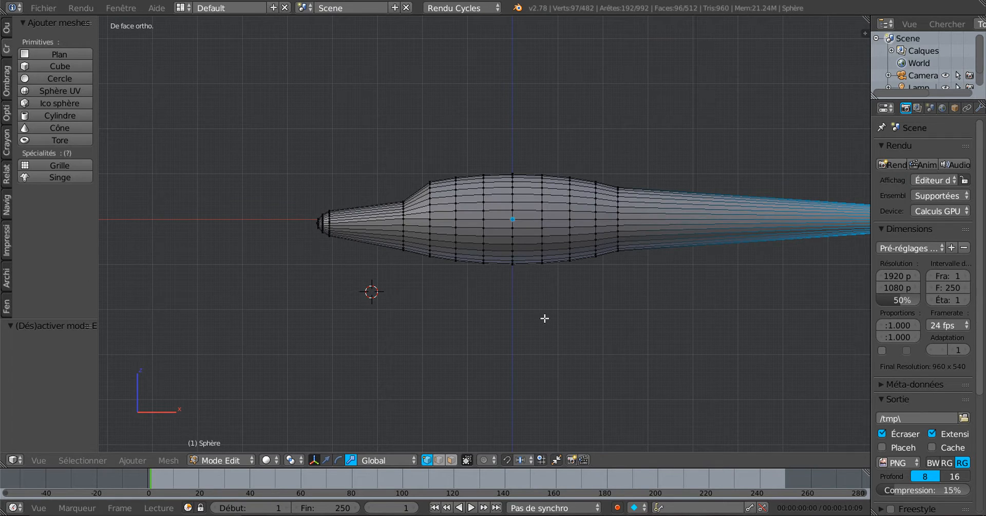
key("z")
key("a")
scroll(543, 318, "up", 2)
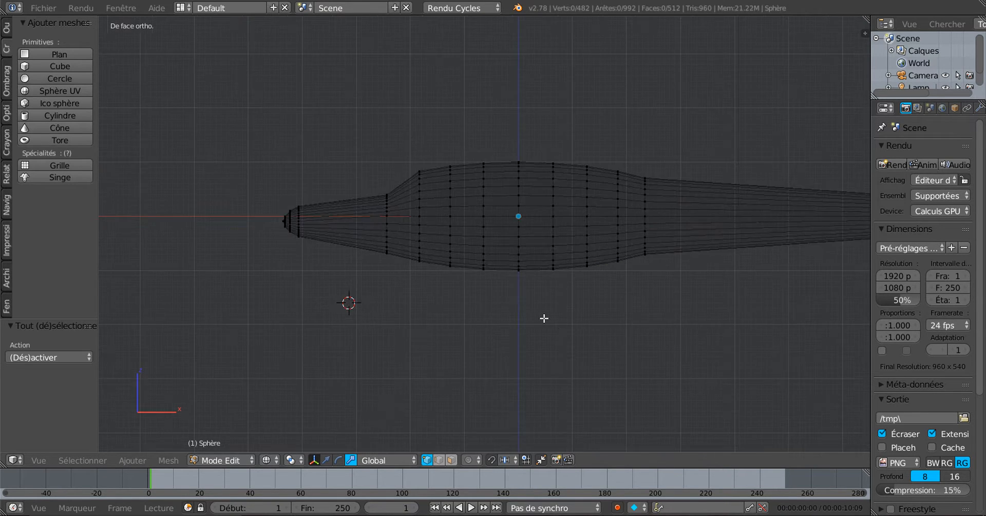
key("c")
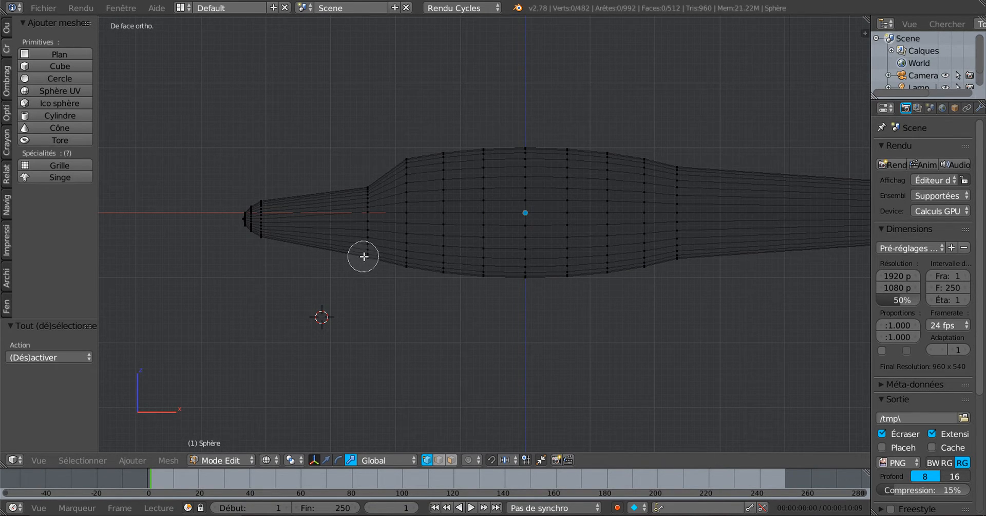
mouse_move(363, 255)
left_mouse_down()
mouse_move(565, 272)
mouse_move(542, 269)
mouse_move(552, 272)
mouse_move(678, 259)
left_mouse_up()
right_click(678, 259)
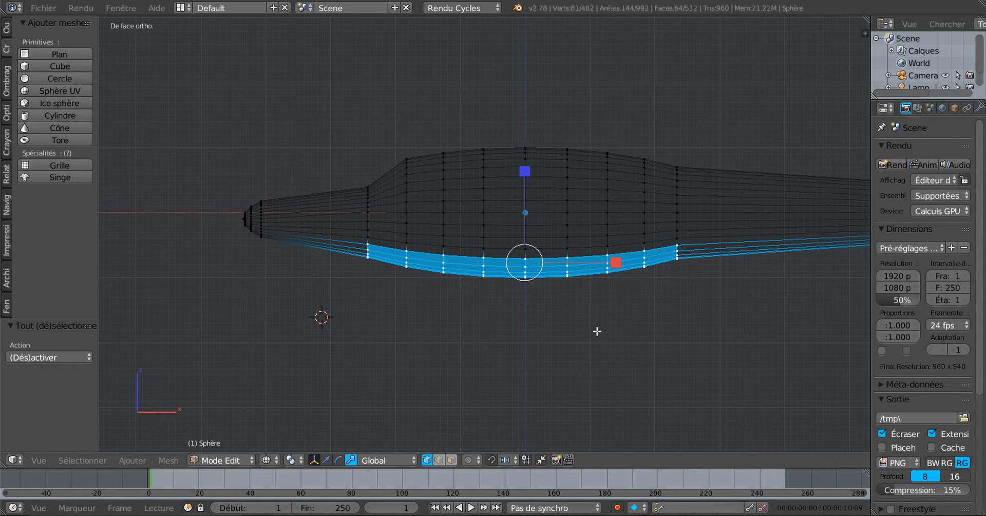
- Flatten the selected belly vertices to 0.435 along Z, move them up 0.124, and return to solid Object Mode
left_click_drag(525, 168, 537, 222)
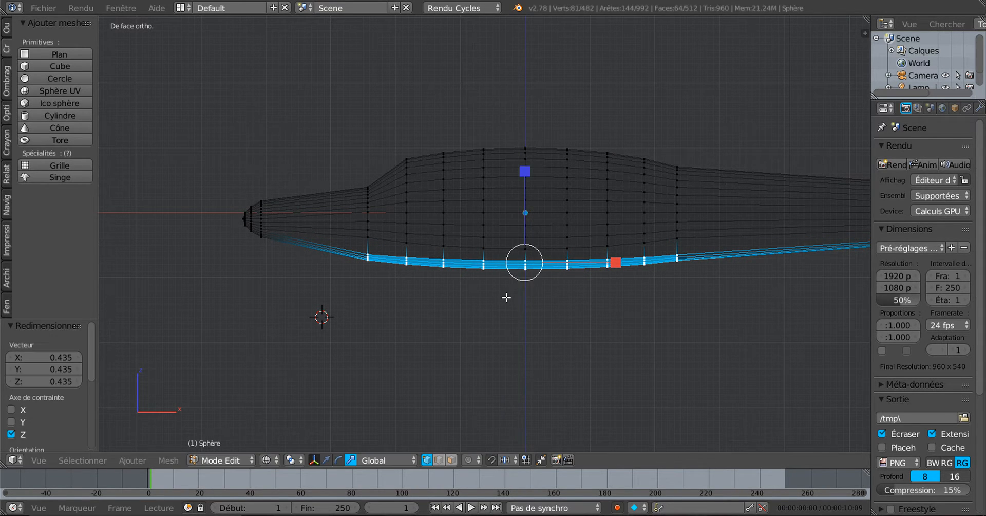
left_click(325, 460)
left_click_drag(523, 180, 526, 172)
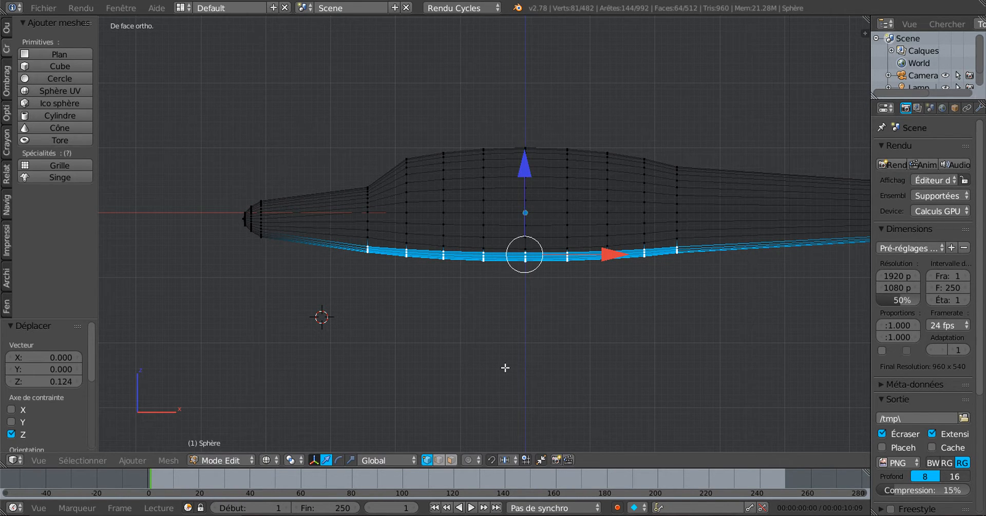
mouse_move(411, 366)
middle_mouse_down()
mouse_move(396, 357)
mouse_move(546, 357)
mouse_move(612, 343)
mouse_move(599, 260)
mouse_move(575, 215)
middle_mouse_up()
key("z")
key("Tab")
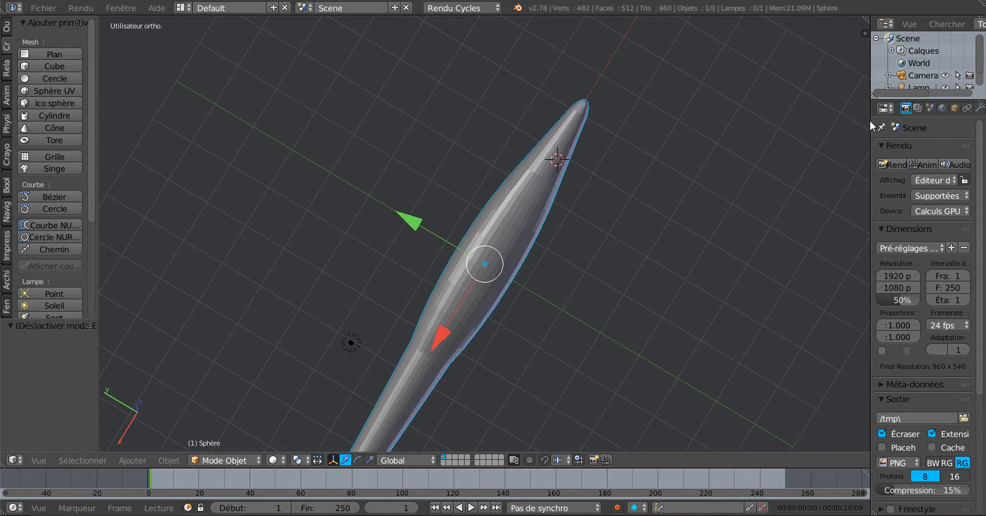
- Widen the properties area, add a Subdivision Surface modifier to the fuselage, and apply smooth shading
left_click_drag(872, 126, 689, 129)
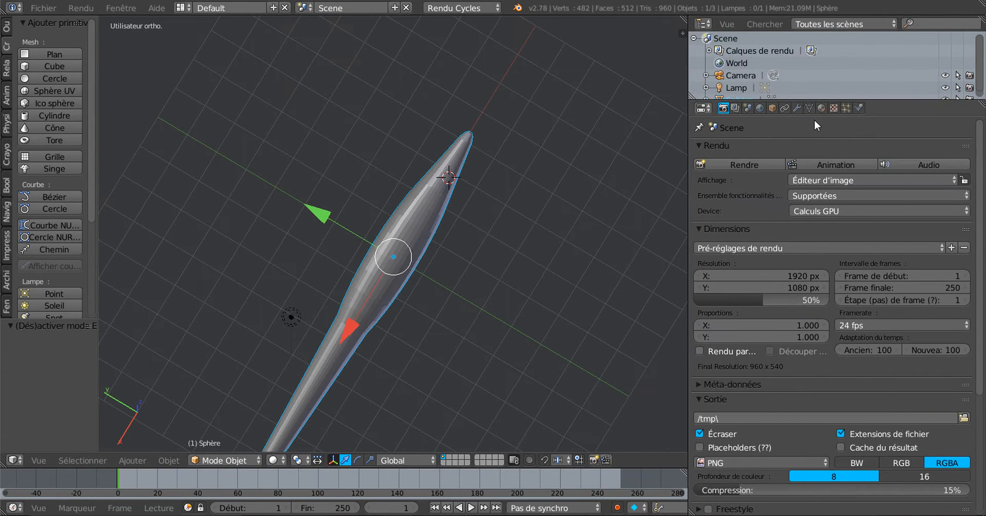
left_click(796, 107)
left_click(751, 150)
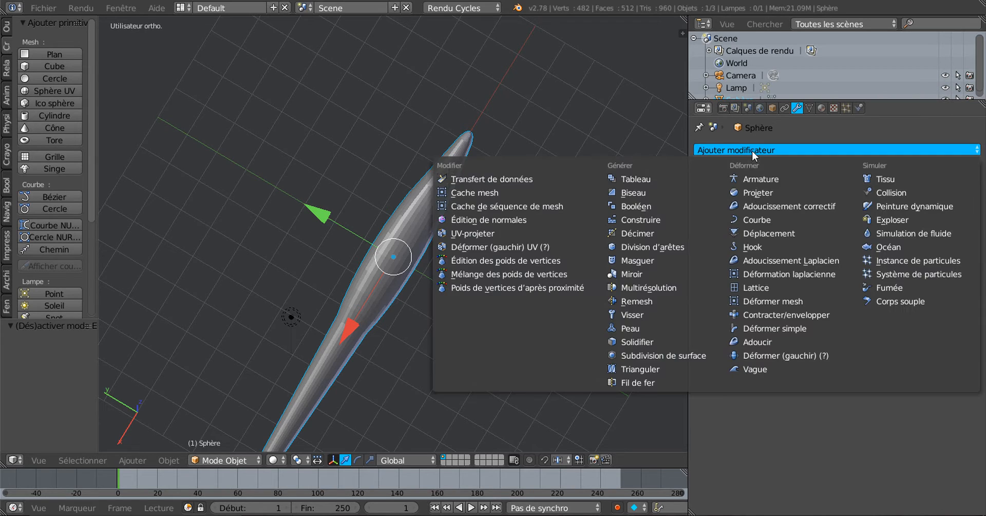
left_click(659, 353)
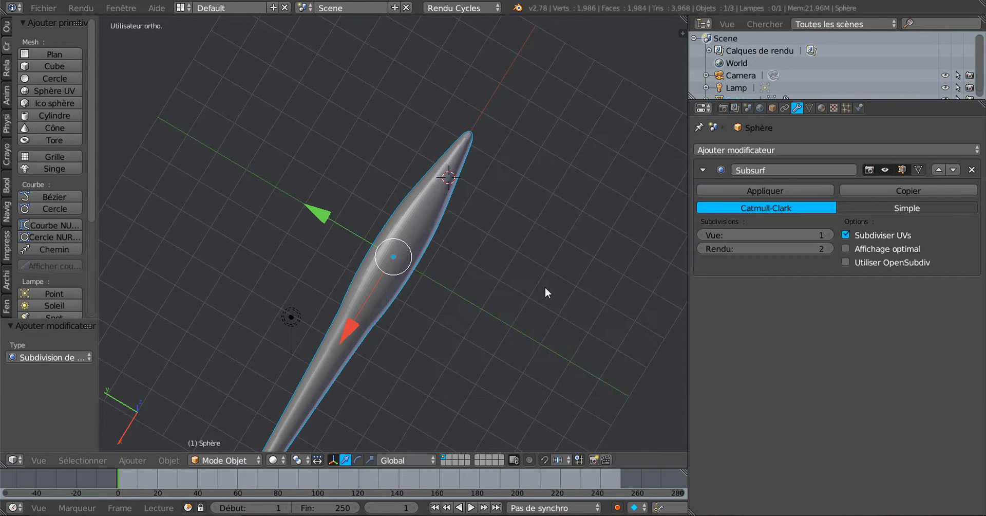
left_click(6, 27)
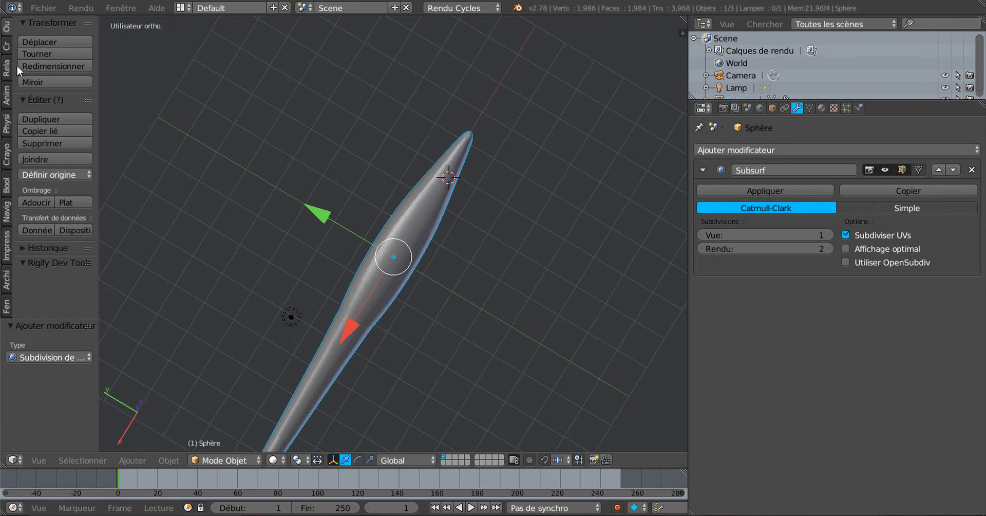
left_click(41, 202)
- In Edit Mode wireframe from the left view, scale the selected belly vertices to 1.461 along Y
mouse_move(575, 330)
middle_mouse_down()
mouse_move(444, 387)
mouse_move(491, 345)
mouse_move(445, 361)
middle_mouse_up()
scroll(434, 339, "up", 3)
key("Tab")
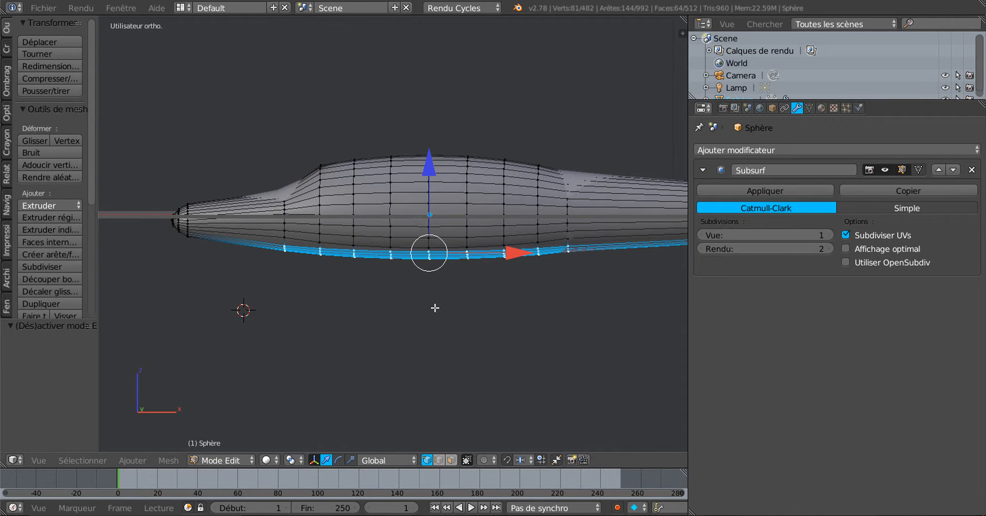
key("KP_1")
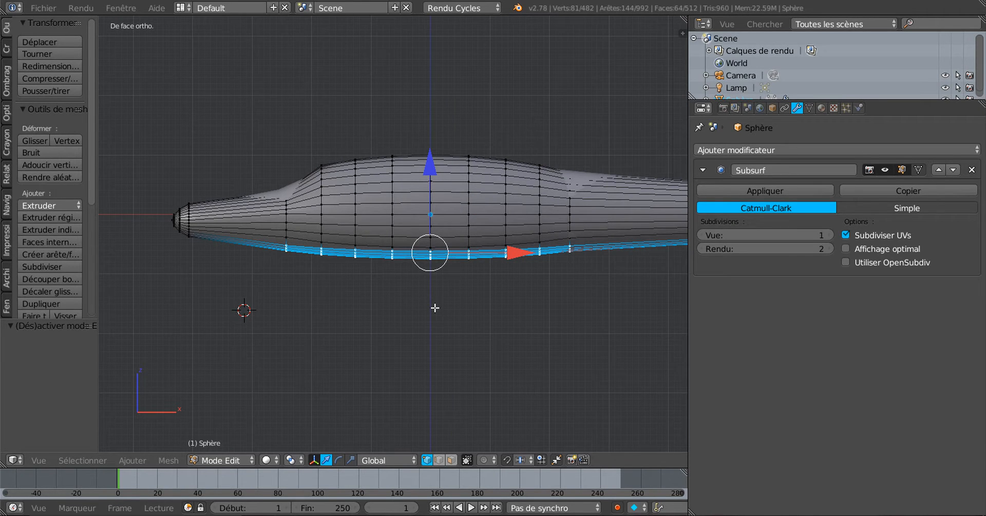
key("z")
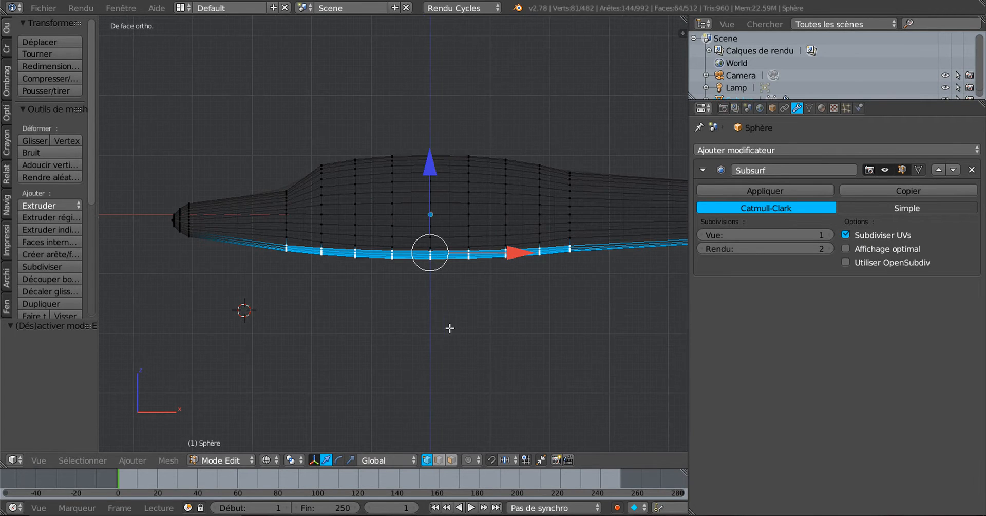
middle_click_drag(449, 327, 578, 326)
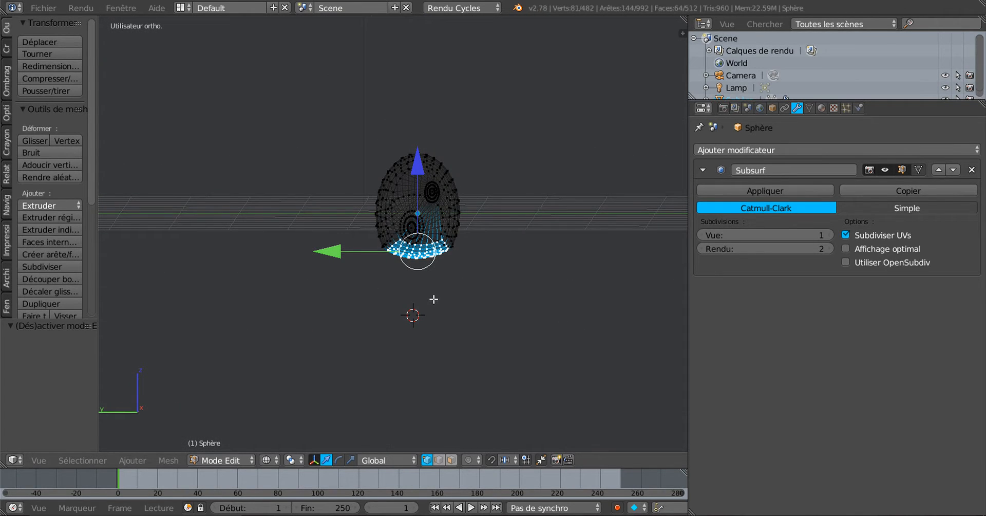
key("KP_1")
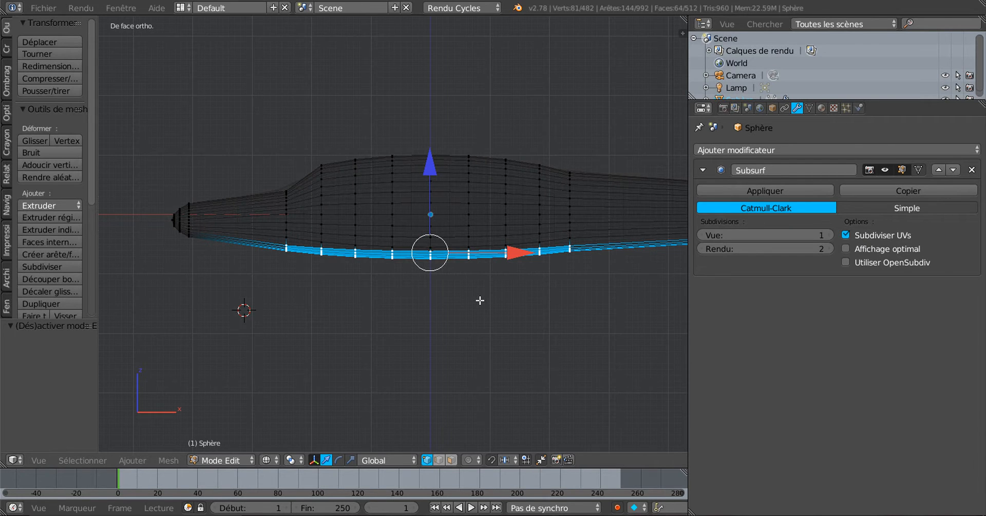
key("KP_3")
key("KP_1")
key("ctrl+KP_3")
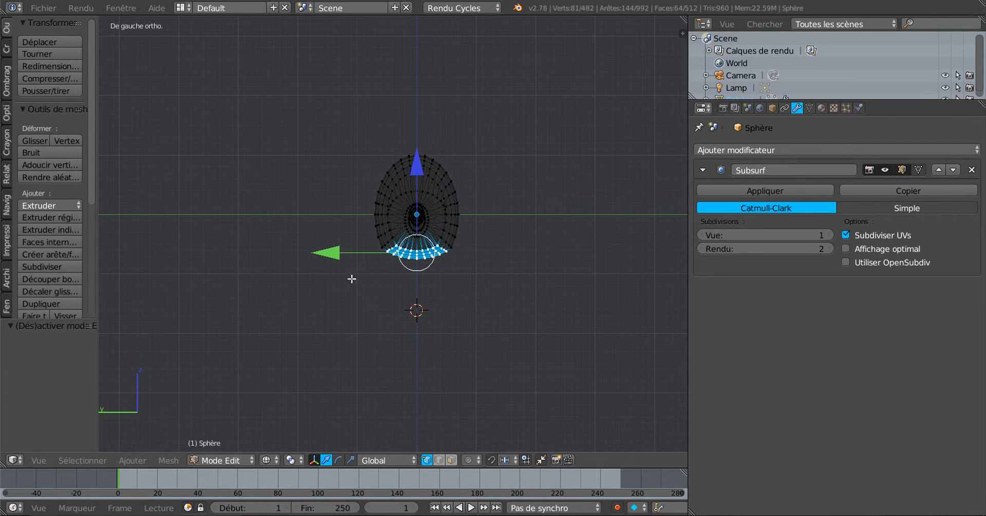
left_click(352, 460)
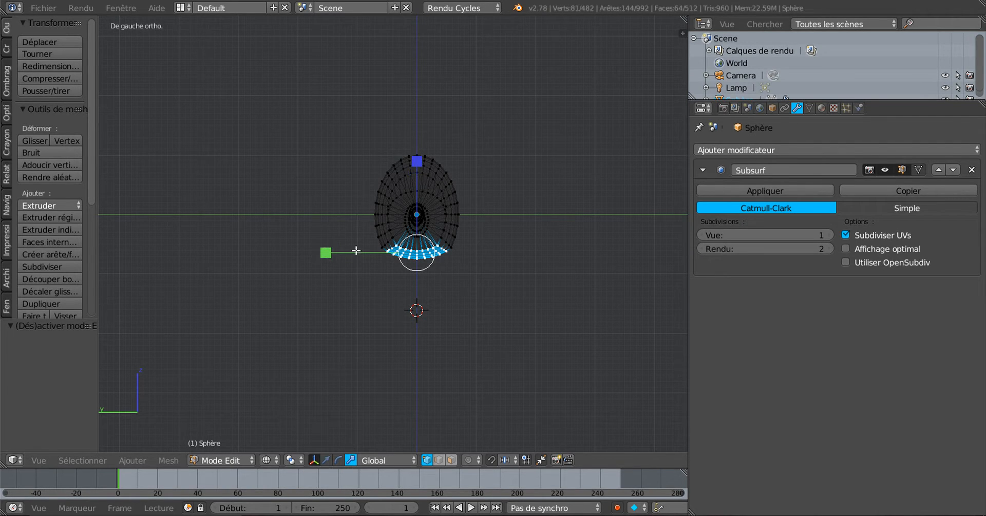
left_click_drag(332, 258, 304, 259)
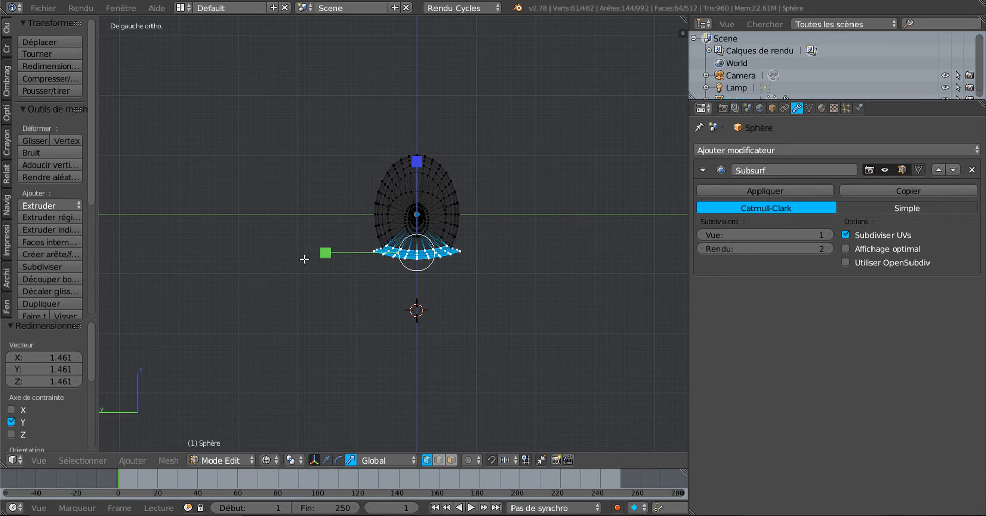
- Move the belly vertices -0.218 along Z and check the smoothed shape in solid view, in and out of Edit Mode
left_click(325, 460)
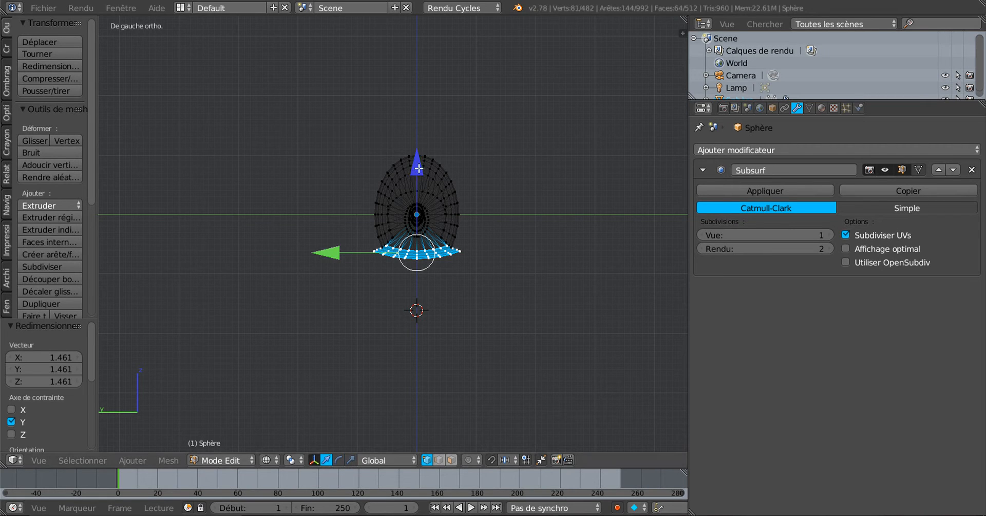
left_click_drag(419, 168, 422, 181)
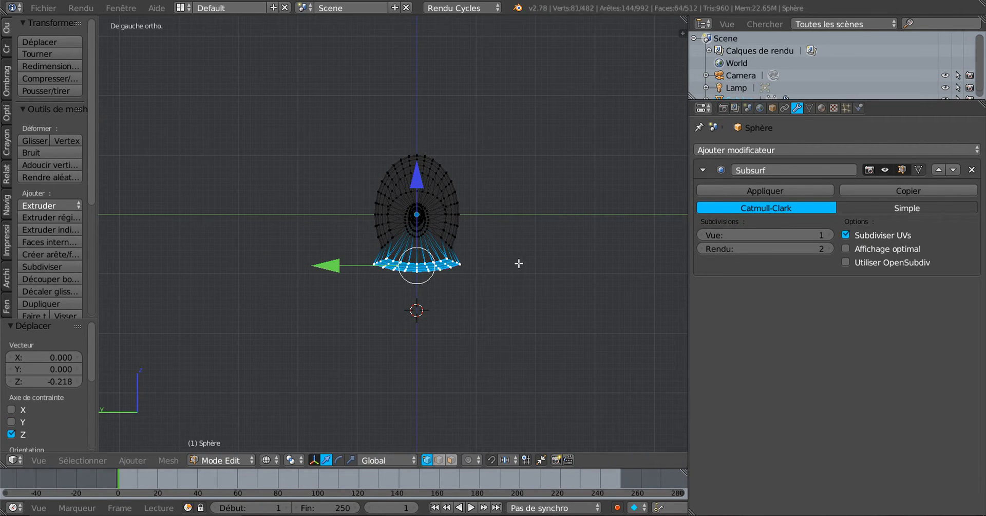
key("z")
scroll(519, 263, "up", 8)
mouse_move(524, 264)
middle_mouse_down()
mouse_move(419, 277)
mouse_move(433, 281)
mouse_move(329, 280)
mouse_move(546, 284)
mouse_move(541, 240)
mouse_move(502, 159)
mouse_move(397, 170)
middle_mouse_up()
scroll(365, 277, "down", 6)
key("Tab")
key("Tab")
key("Tab")
key("Tab")
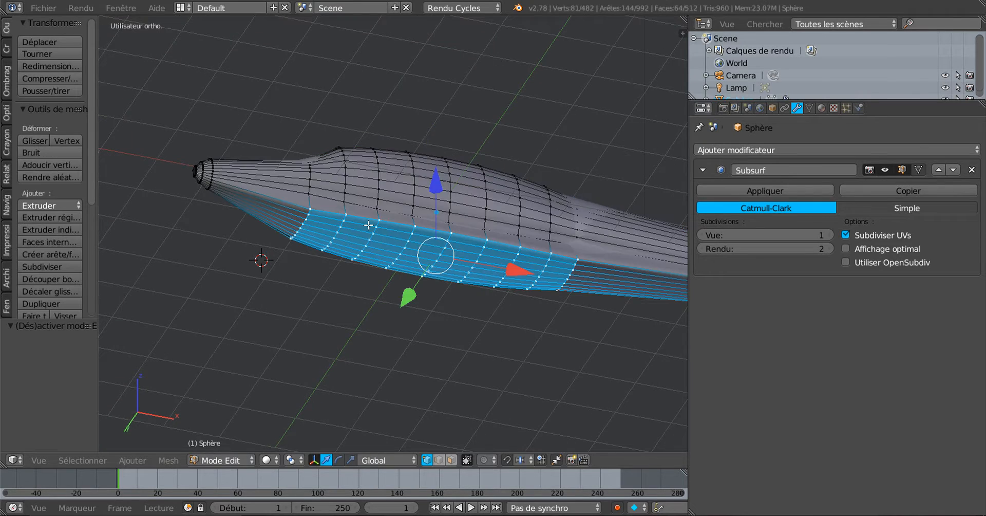
- Select only the nine belly vertices of the foremost central ring, nearest the nose, and raise them 0.048 along Z
middle_click_drag(369, 225, 324, 211)
scroll(278, 249, "up", 3)
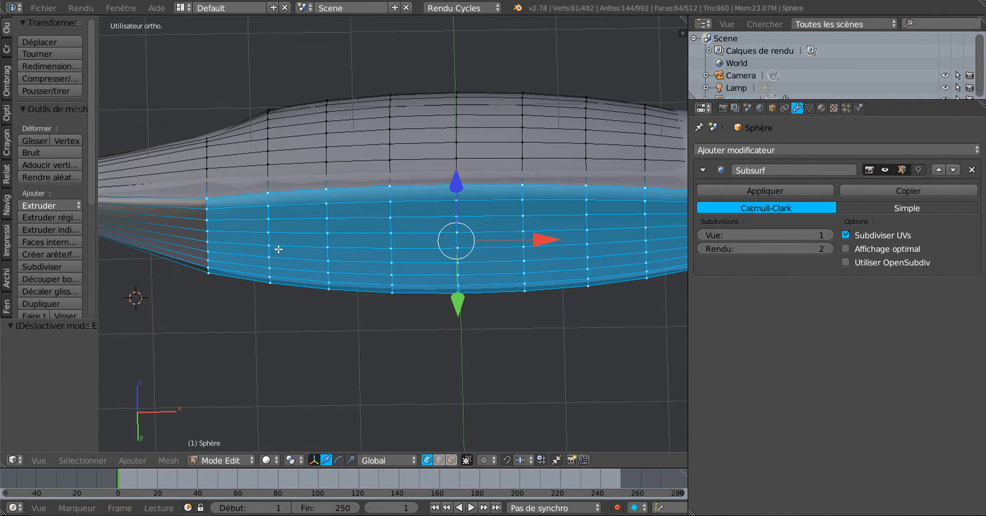
key("a")
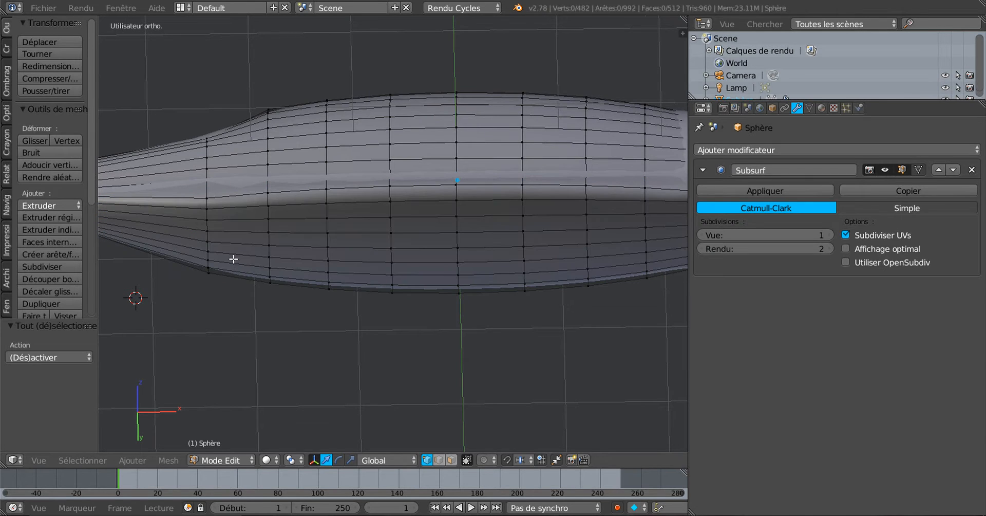
left_click_drag(205, 210, 212, 280)
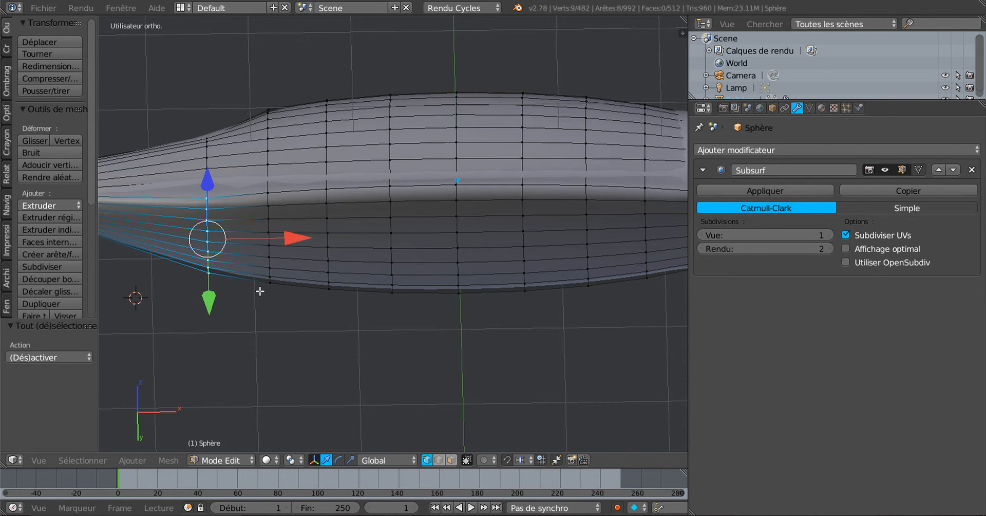
middle_click_drag(260, 291, 342, 291)
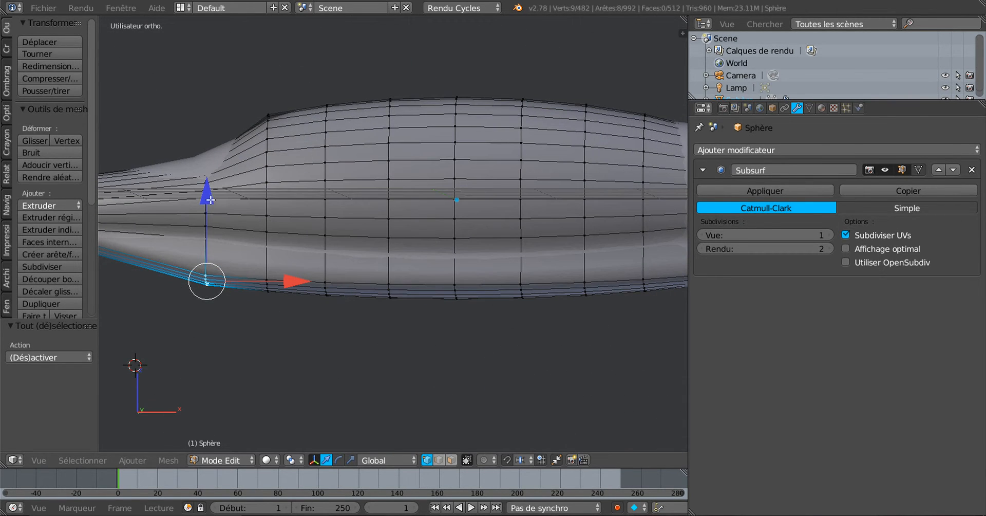
left_click_drag(211, 200, 211, 196)
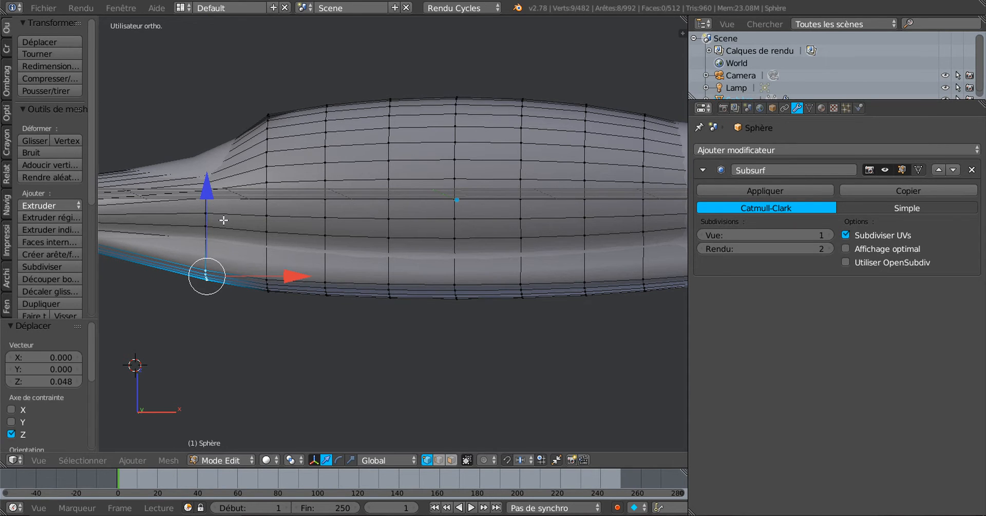
- From below, select a rectangular belly patch at mid-body, five vertices wide and four rings long, including its interior vertices
key("Tab")
scroll(242, 257, "down", 5)
middle_click_drag(244, 261, 426, 151)
key("Tab")
scroll(439, 239, "up", 3)
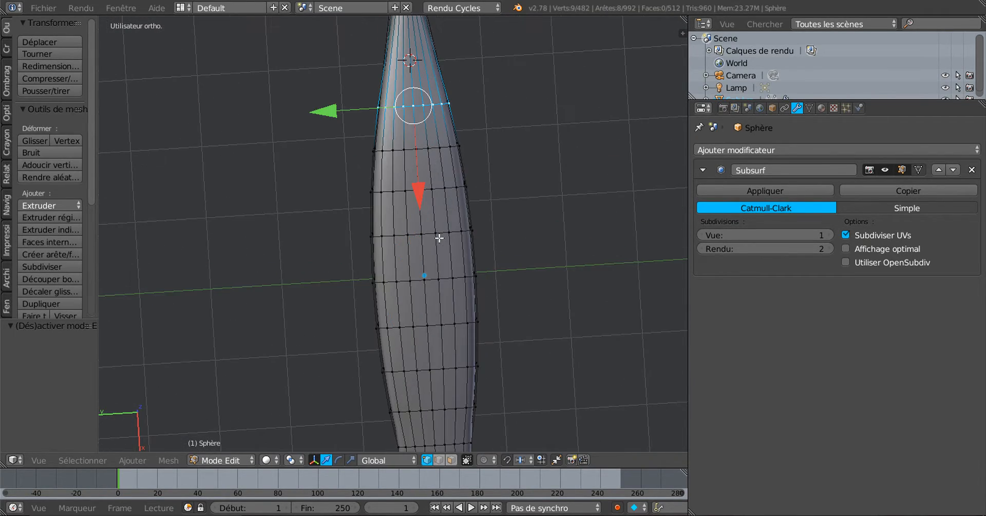
middle_click_drag(422, 275, 425, 277)
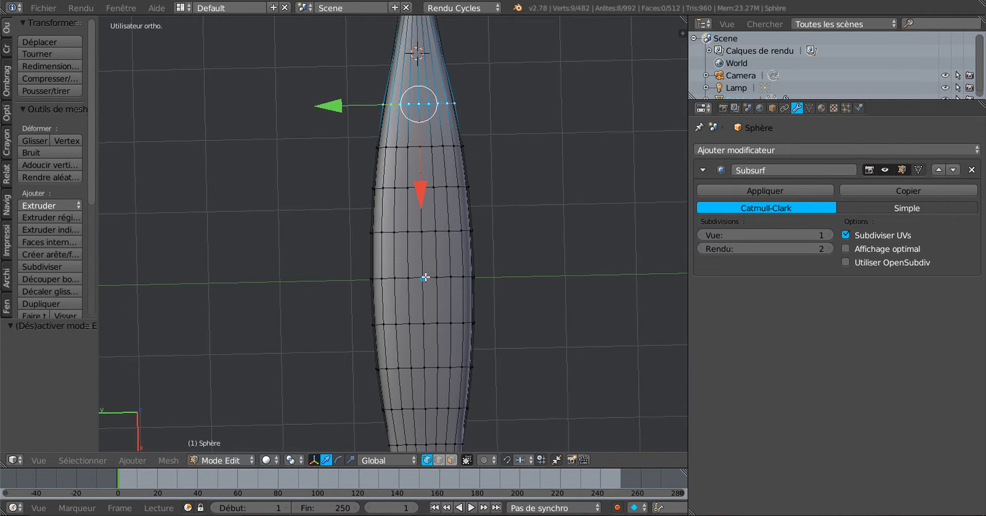
right_click(407, 188)
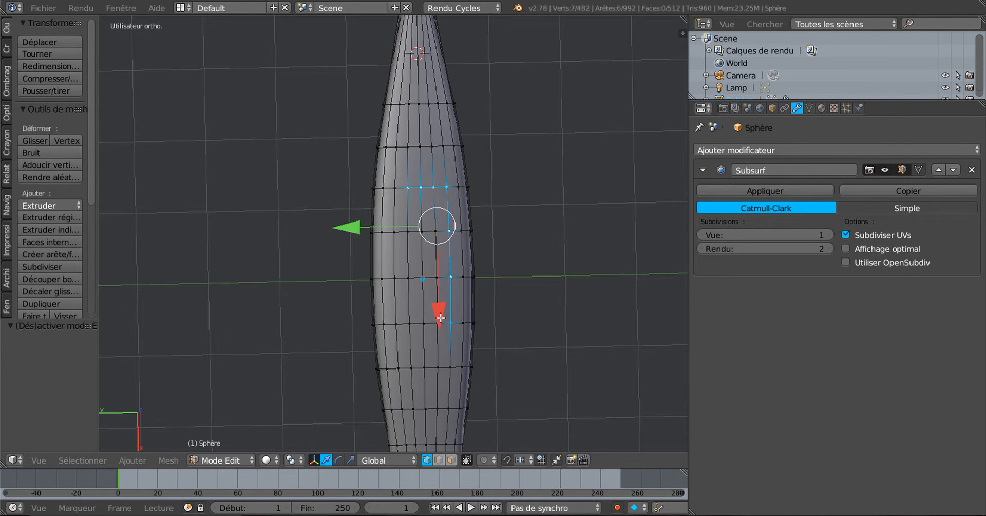
right_click(396, 320, "ctrl")
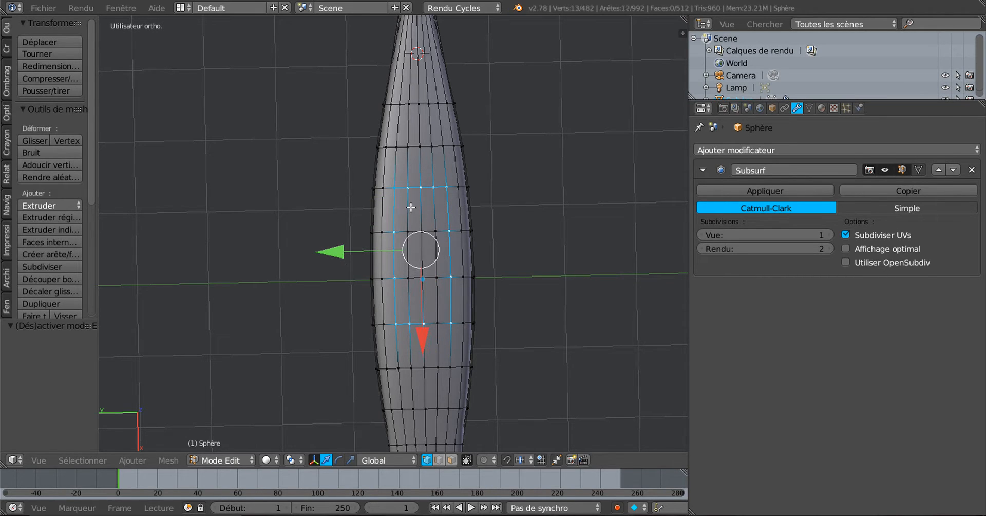
mouse_move(412, 210)
left_mouse_down()
mouse_move(417, 285)
mouse_move(434, 233)
left_mouse_up()
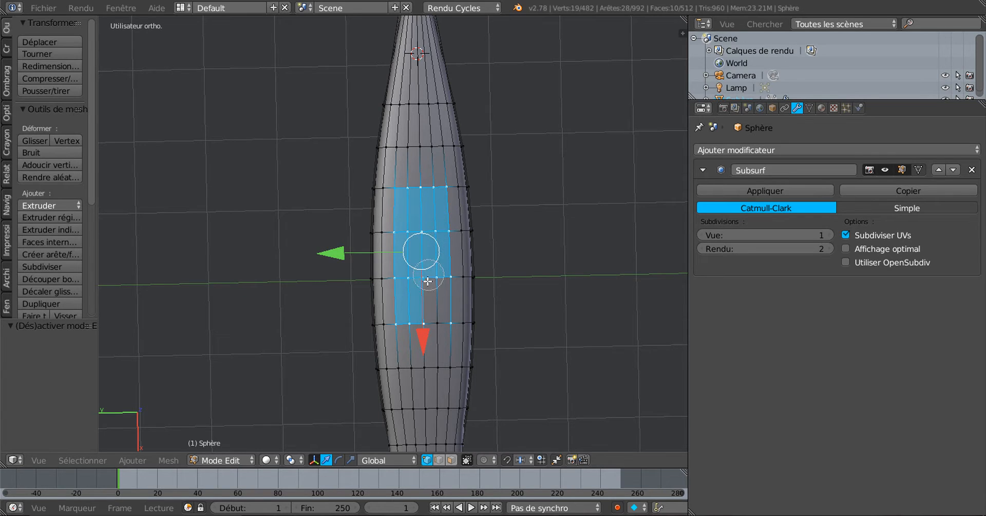
left_click(430, 310)
right_click(427, 306)
- Pull the selected belly patch downward along Z to form an underside bulge, and inspect the smoothed shape in Object Mode
mouse_move(426, 306)
middle_mouse_down()
mouse_move(418, 308)
mouse_move(438, 372)
mouse_move(458, 330)
mouse_move(396, 307)
mouse_move(523, 299)
mouse_move(493, 306)
middle_mouse_up()
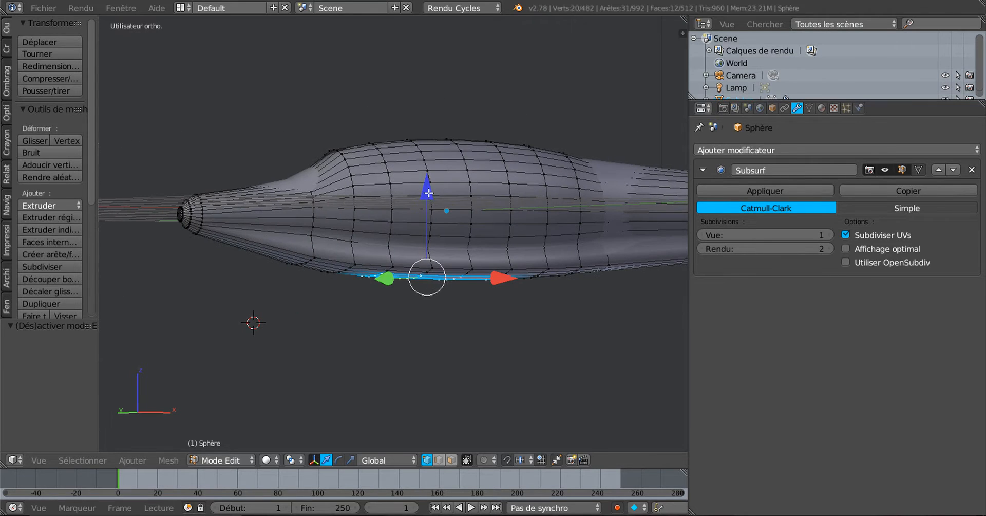
left_click_drag(429, 193, 431, 211)
key("Tab")
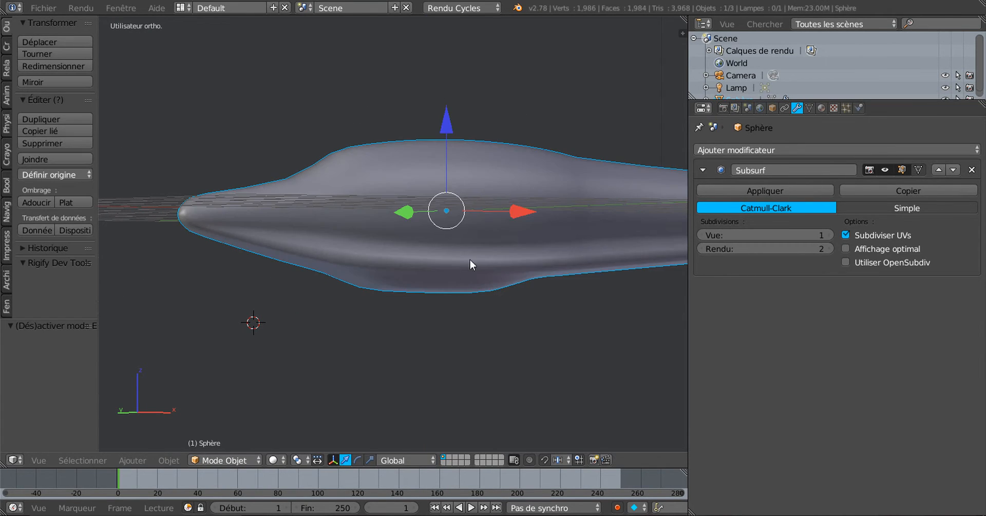
middle_click_drag(469, 258, 357, 297)
middle_click_drag(430, 287, 399, 272)
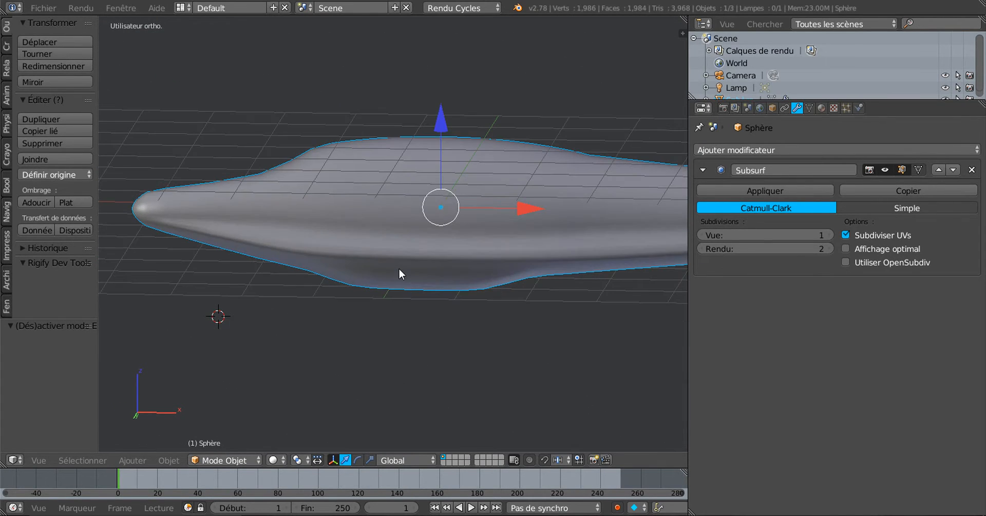
- From the bottom view, shrink the belly patch along X, and inspect the bulge in and out of Edit Mode
key("Tab")
middle_click_drag(411, 317, 414, 226)
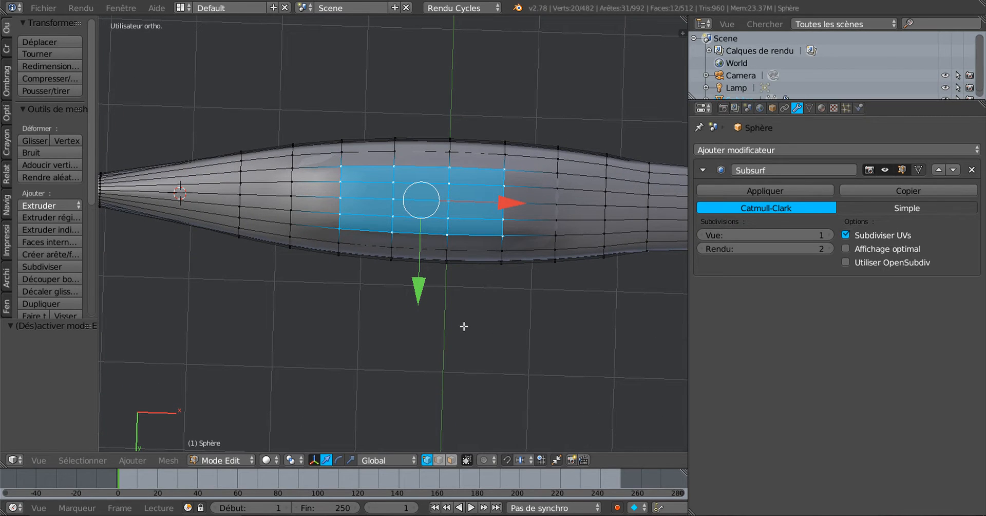
key("ctrl+KP_7")
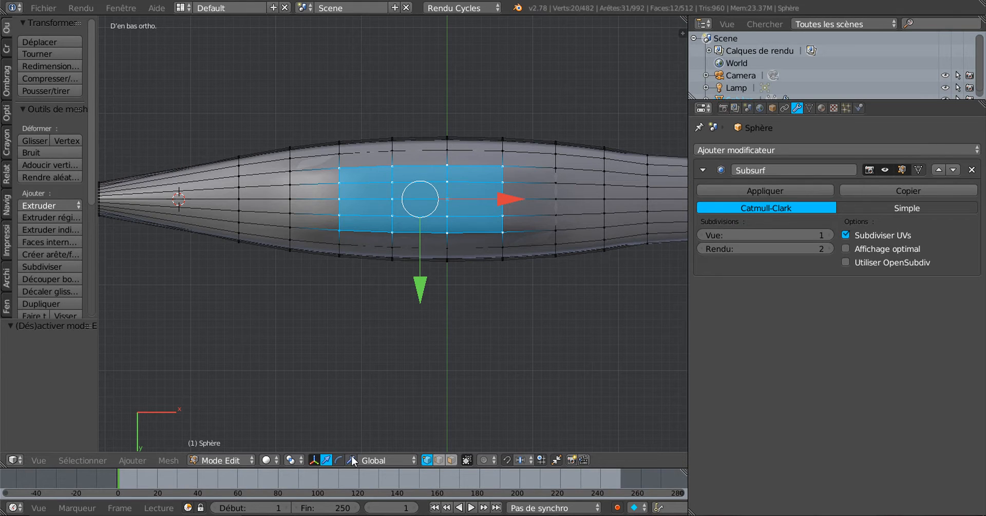
left_click_drag(511, 199, 488, 200)
key("Tab")
middle_click_drag(488, 201, 441, 260)
scroll(454, 304, "up", 1)
key("Tab")
scroll(455, 280, "up", 1)
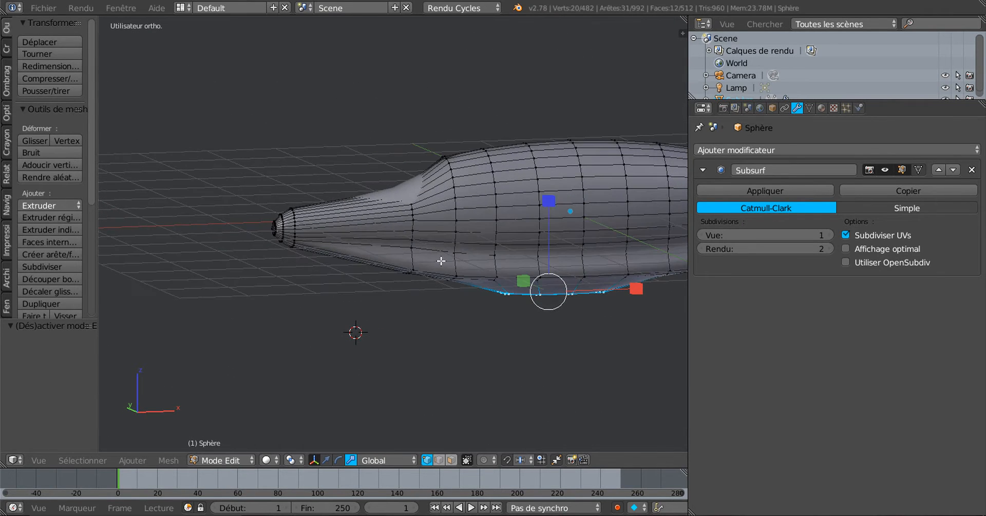
- In front view, select only the nose-tip vertices through the wireframe, scale them to 0.527 along Z, and inspect the smoothed nose
key("KP_1")
key("z")
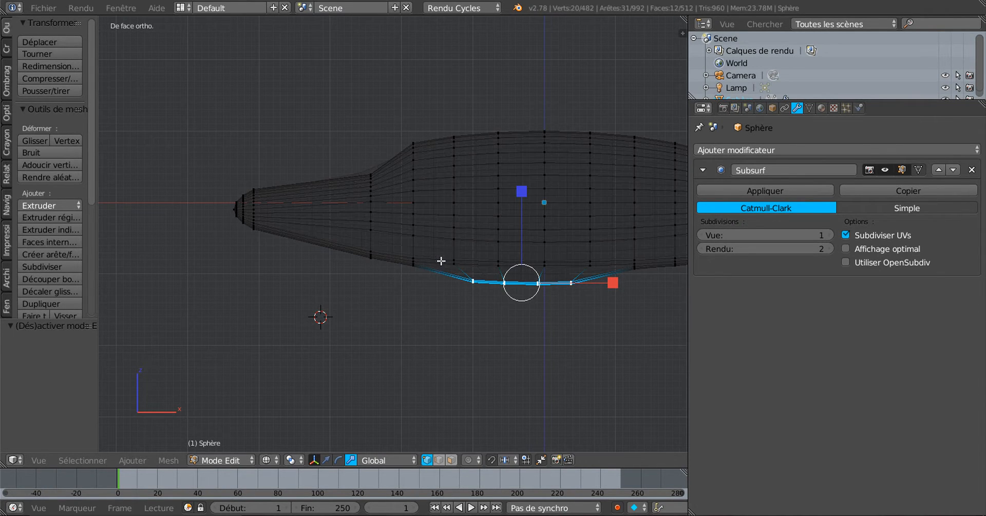
key("a")
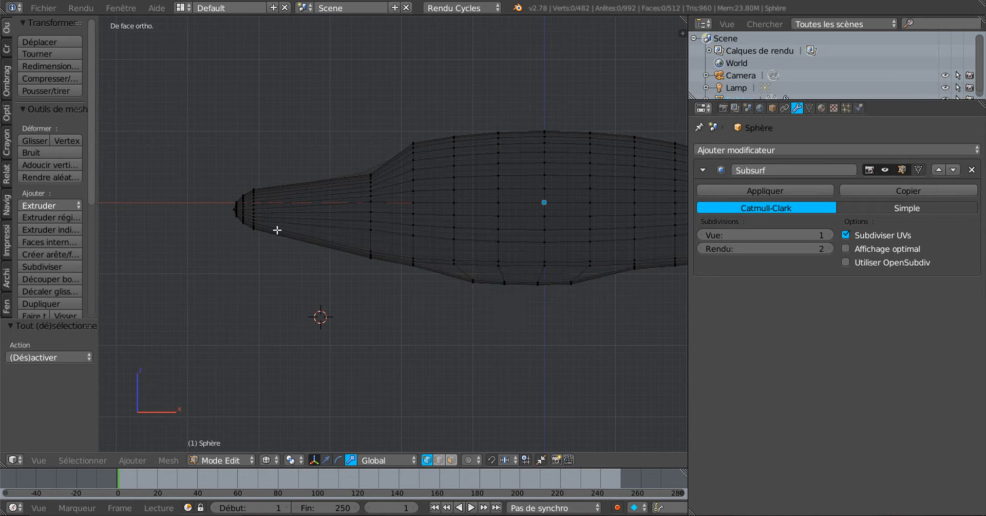
left_click_drag(249, 184, 248, 225)
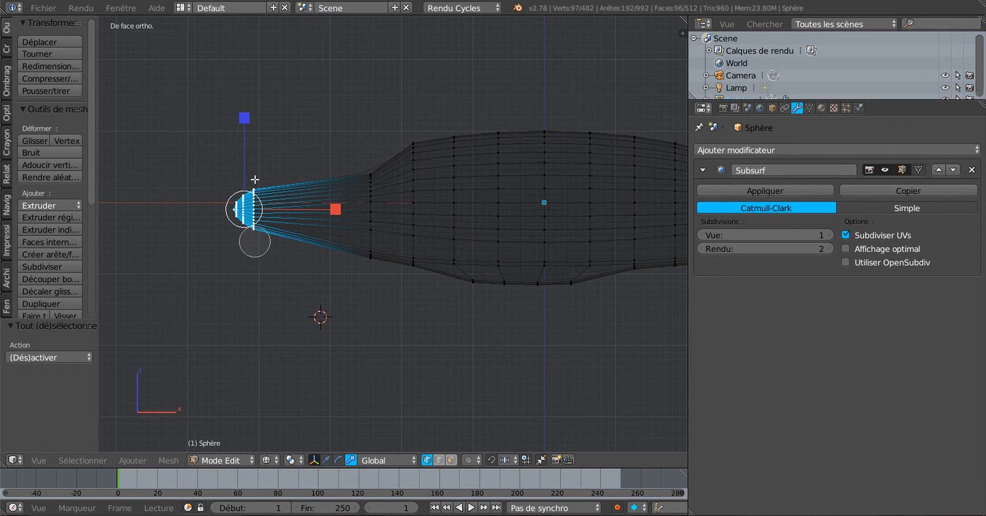
middle_click_drag(268, 197, 332, 245)
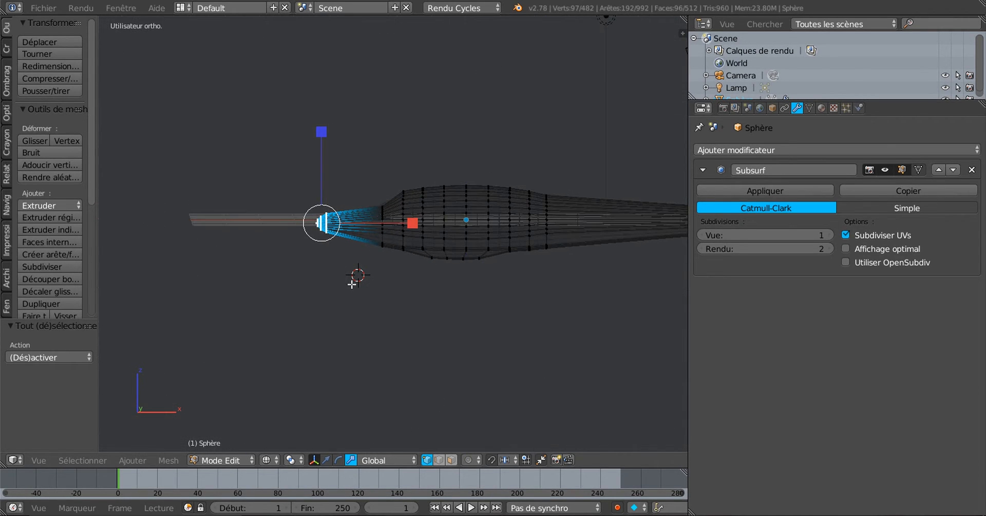
key("KP_1")
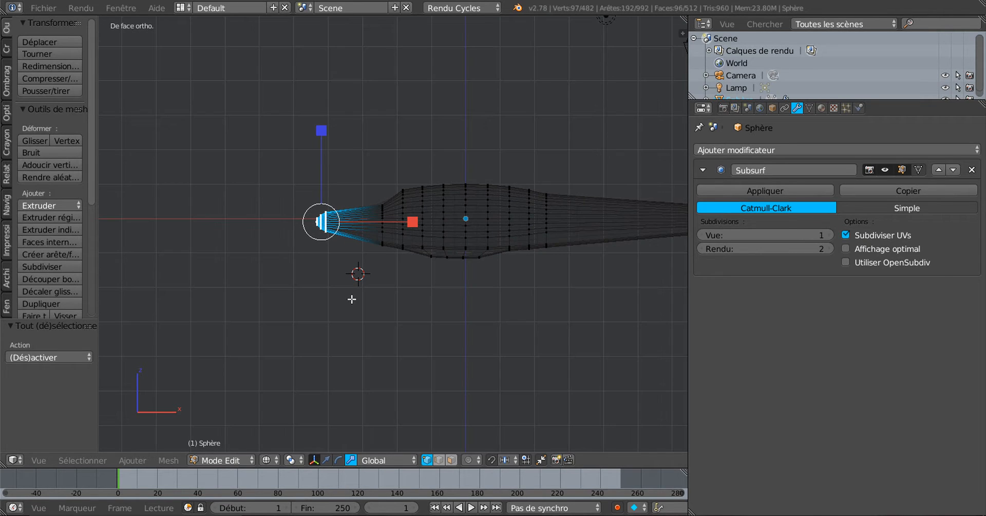
scroll(417, 279, "up", 1)
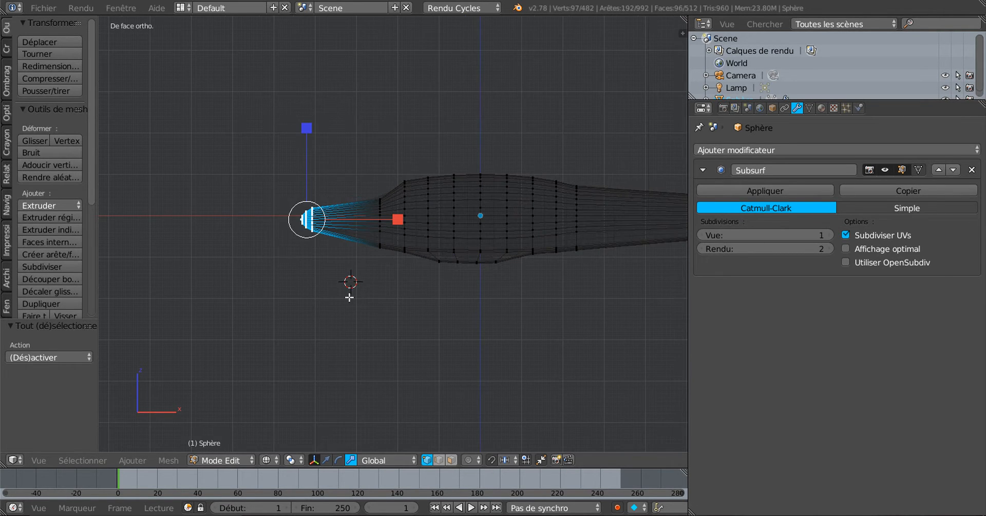
middle_click_drag(350, 297, 498, 300, "shift")
key("z")
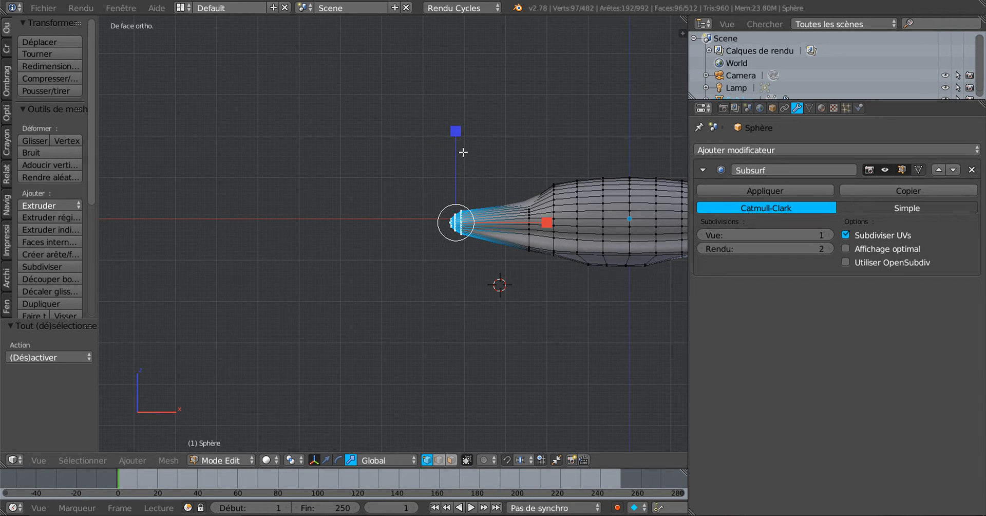
left_click_drag(459, 137, 462, 185)
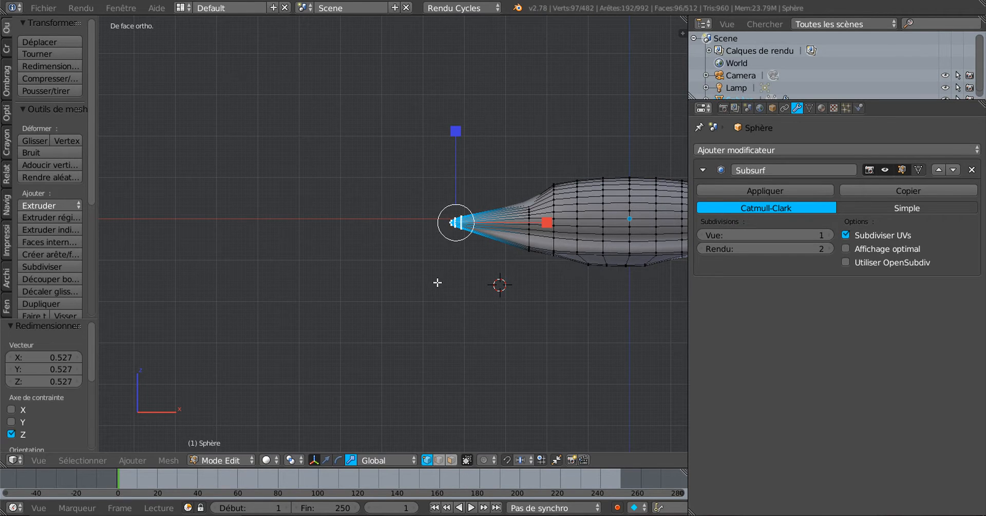
key("Tab")
middle_click_drag(438, 282, 399, 313)
scroll(593, 270, "up", 4)
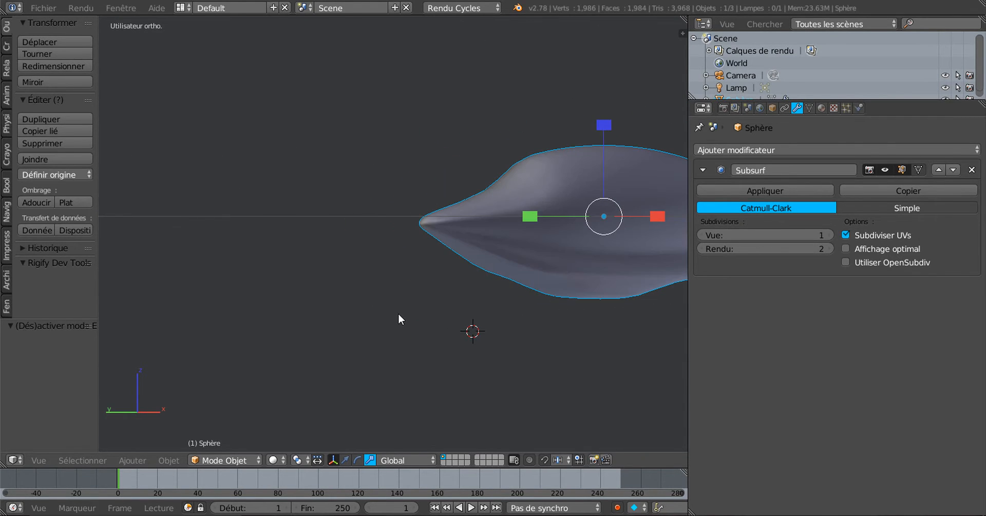
- Enlarge the nose-tip vertices along Z by a factor of 2.351
key("Tab")
key("s")
key("z")
left_click(411, 149)
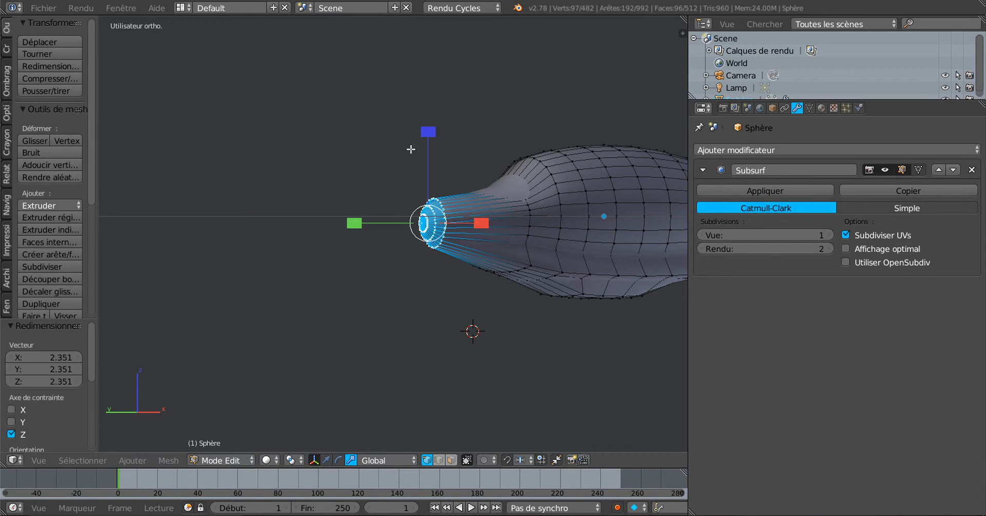
- Viewing the fuselage from the nose end, widen the nose-tip vertices along Y by a factor of 4.747
key("Tab")
middle_click_drag(392, 207, 448, 243)
key("Tab")
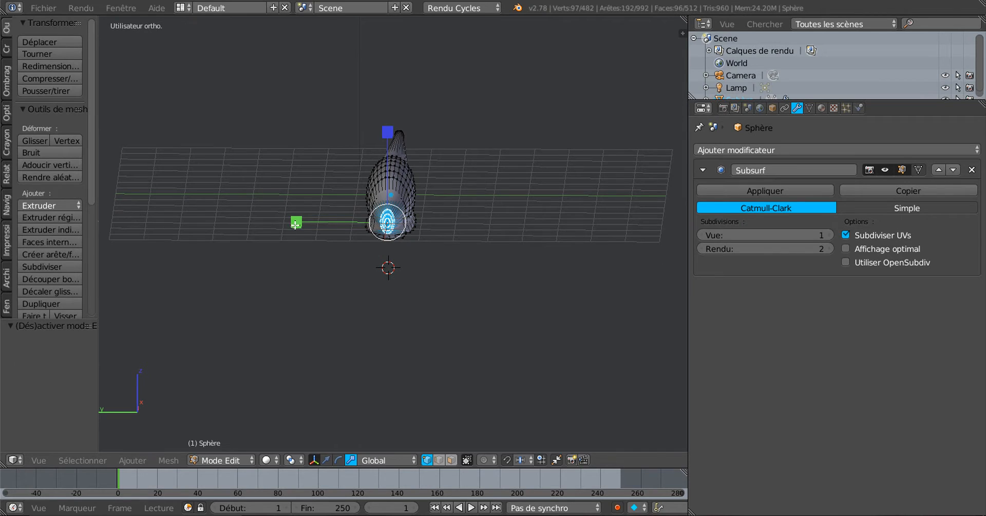
left_click_drag(296, 224, 227, 229)
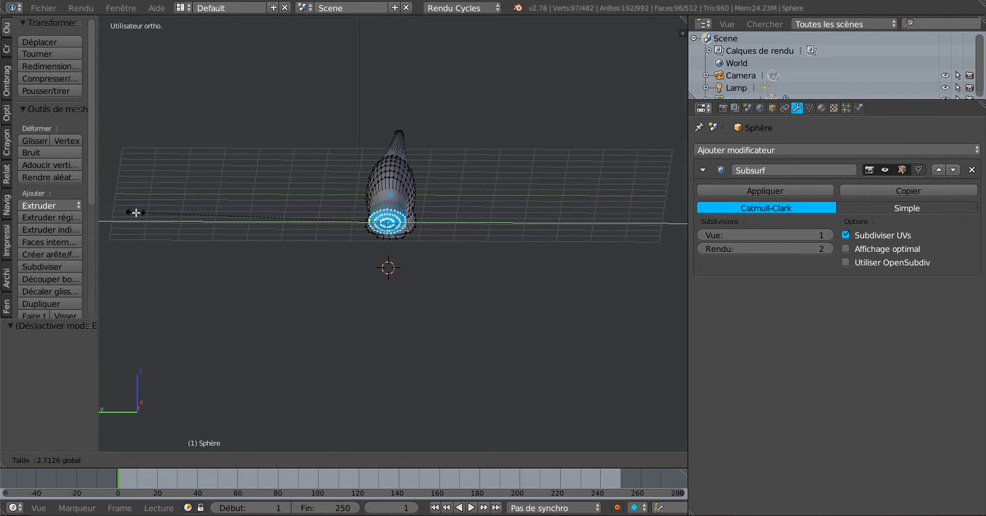
left_click_drag(534, 226, 537, 225)
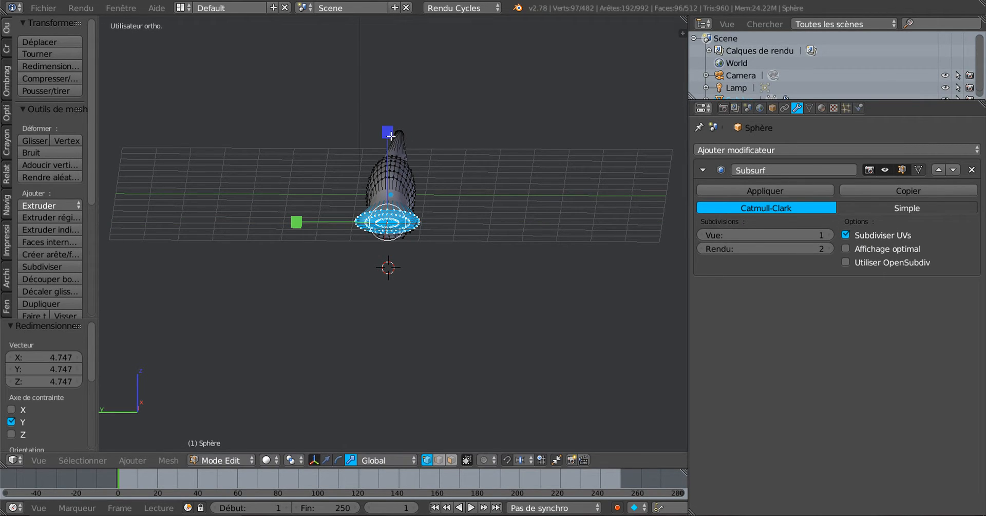
- Flatten the nose-tip vertices along Z and inspect the smoothed nose in Object Mode
left_click_drag(391, 137, 392, 192)
key("Tab")
middle_click_drag(540, 233, 408, 245)
middle_click_drag(463, 262, 524, 251)
key("Tab")
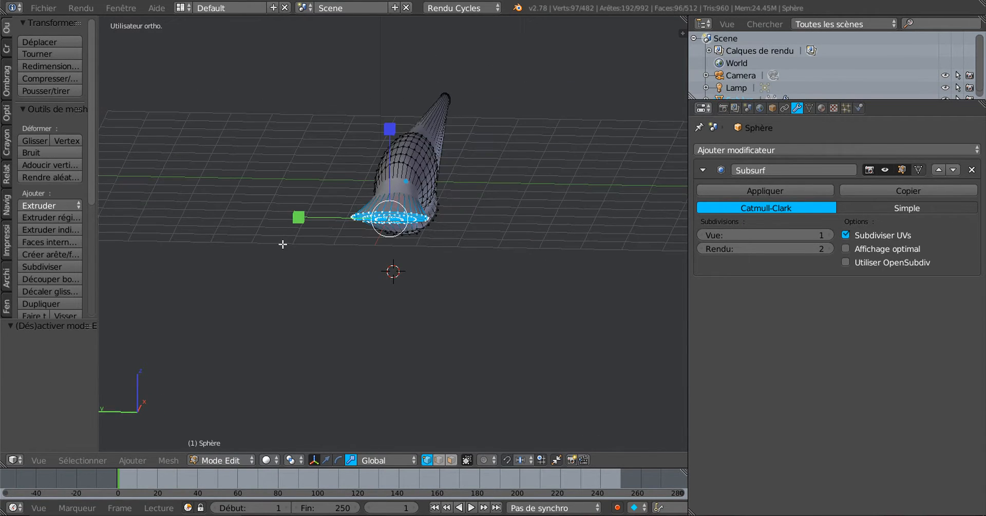
- Scale the nose-tip vertices to 0.209 along Y
key("s")
key("y")
left_click(368, 216)
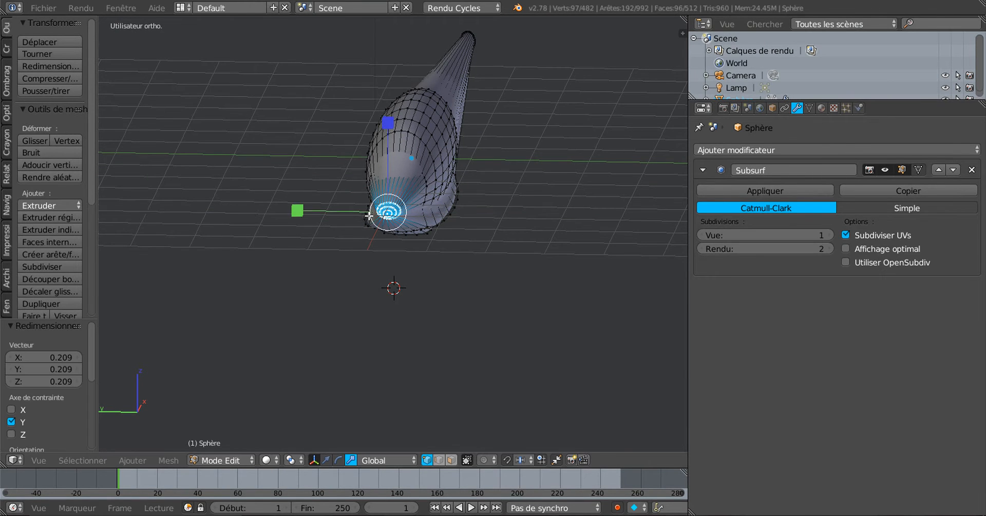
- Scale the nose-tip vertices up uniformly and inspect the rounded nose in Object Mode
middle_click_drag(369, 216, 448, 200)
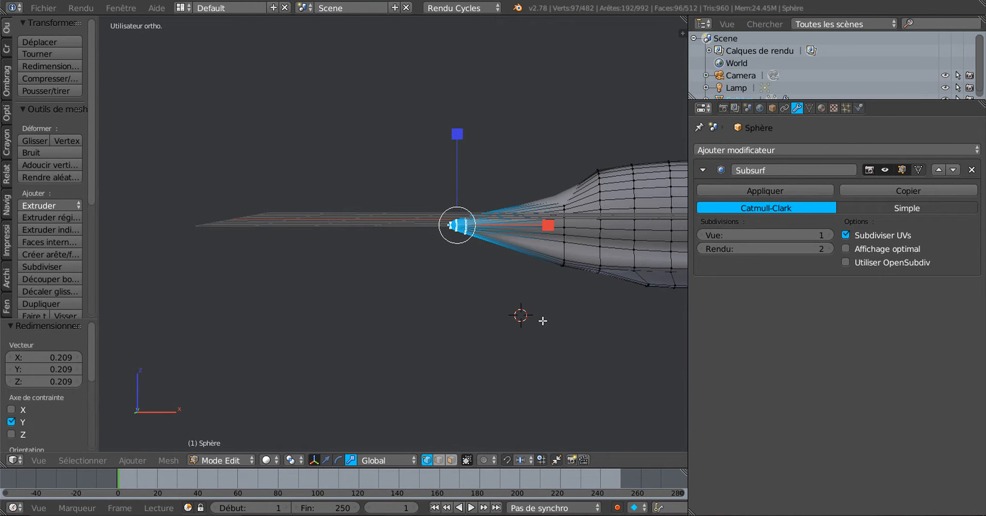
key("s")
left_click(646, 423)
key("Tab")
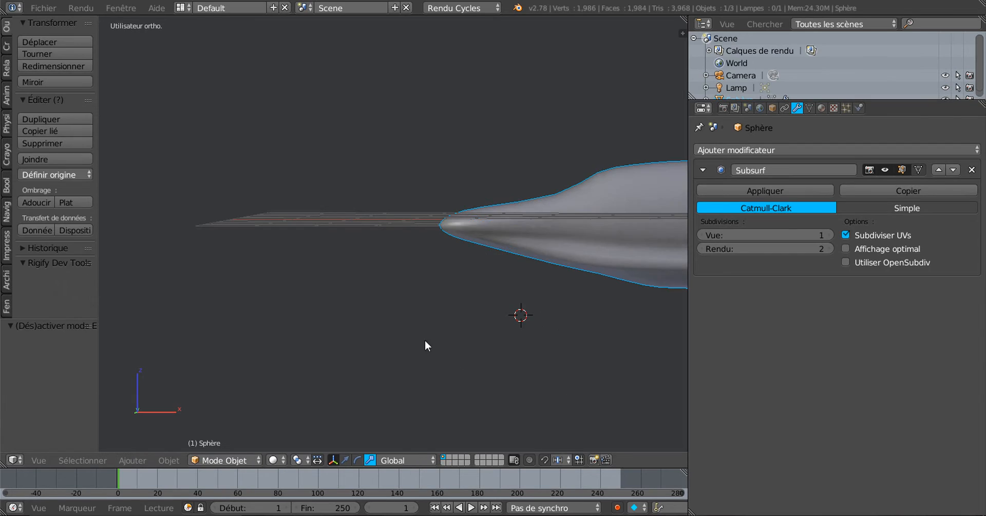
middle_click_drag(424, 340, 552, 312)
key("Tab")
key("Tab")
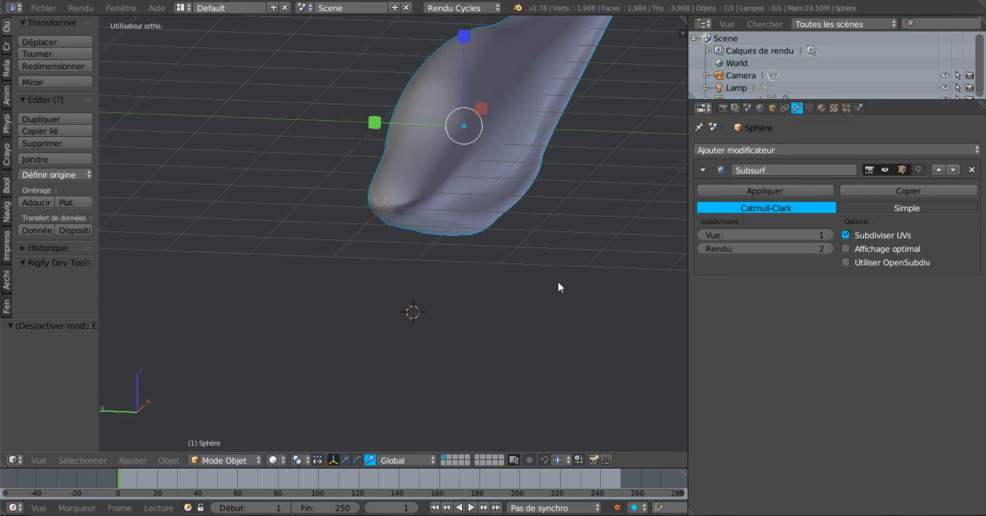
- In front view, move the nose-tip vertices along X toward the body to shorten the nose, and check the smoothed result
middle_click_drag(557, 282, 415, 285)
middle_click_drag(532, 306, 359, 305, "shift")
key("Tab")
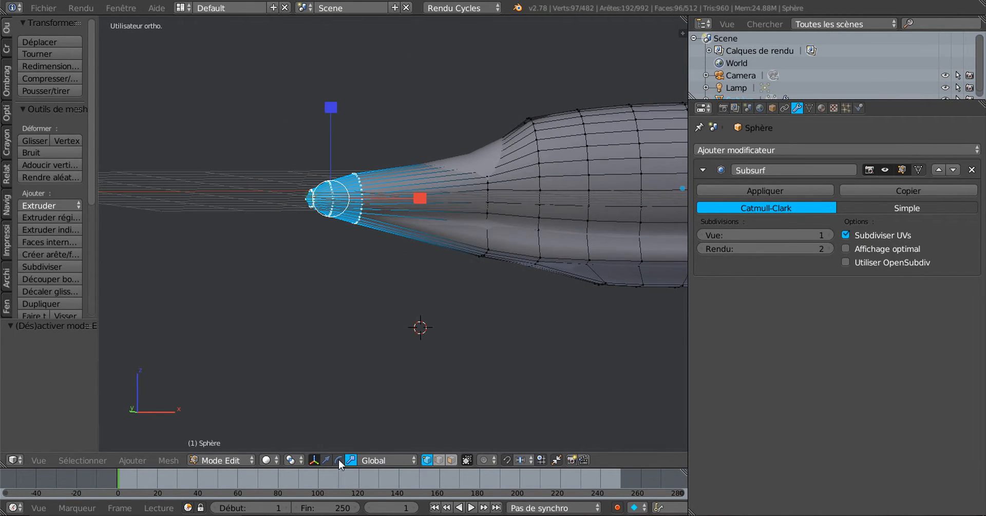
middle_click_drag(335, 446, 324, 390)
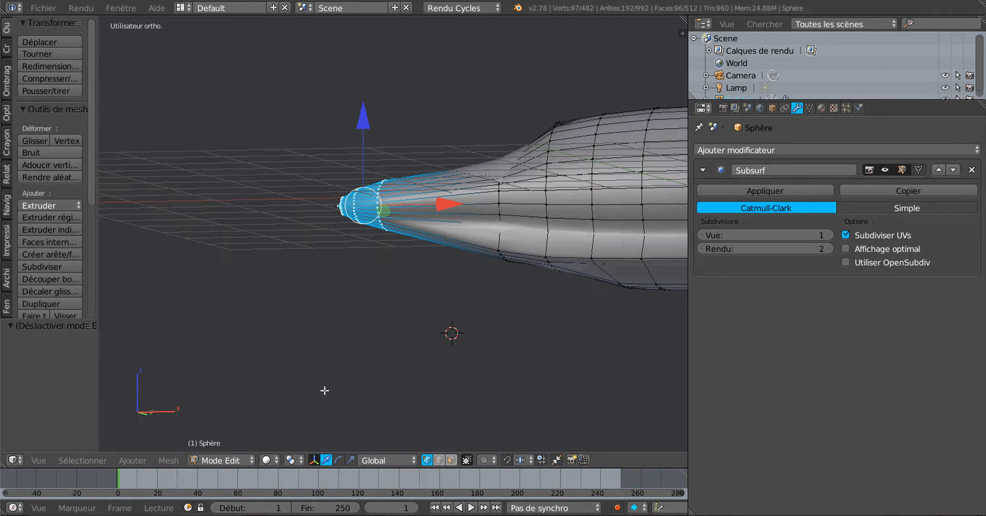
key("KP_1")
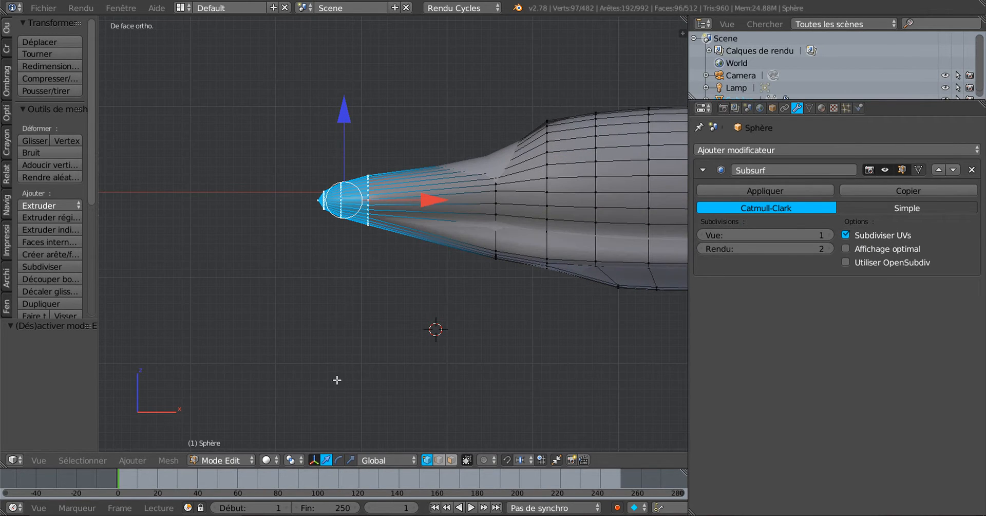
left_click_drag(435, 201, 460, 206)
key("Tab")
scroll(457, 226, "down", 3)
middle_click_drag(456, 226, 539, 235)
key("Tab")
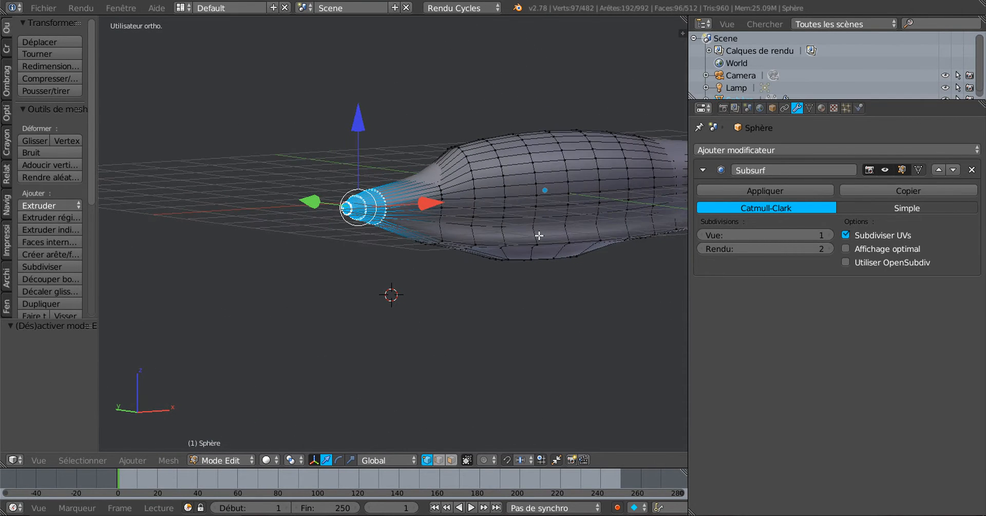
- In front-view wireframe, circle-select the vertices along the top of the central fuselage and scale them down along Z
middle_click_drag(483, 258, 407, 276, "shift")
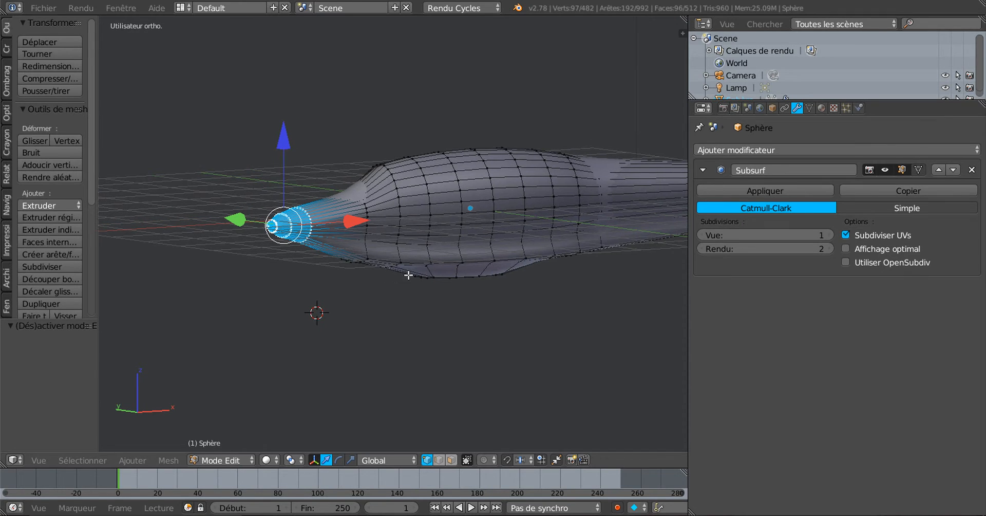
key("KP_1")
key("z")
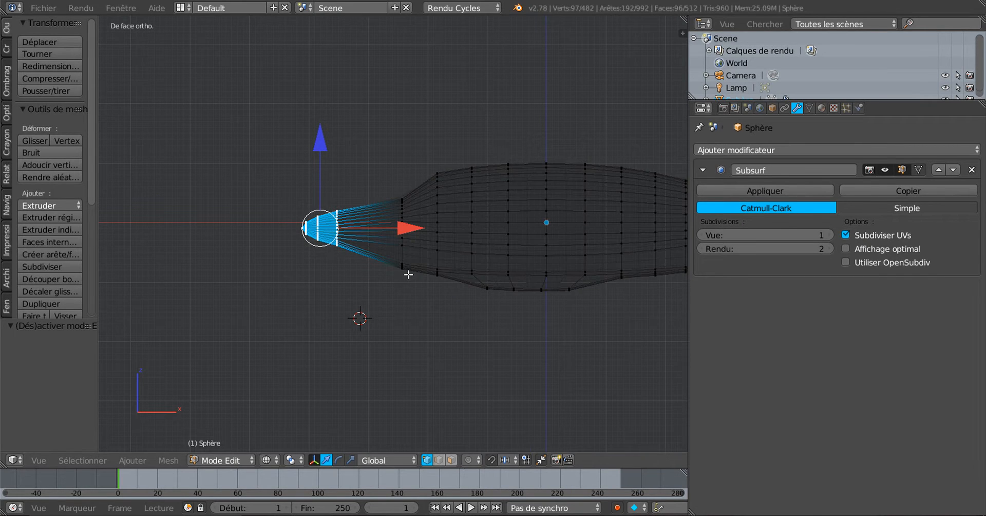
scroll(506, 301, "down", 1)
middle_click_drag(486, 305, 409, 306, "shift")
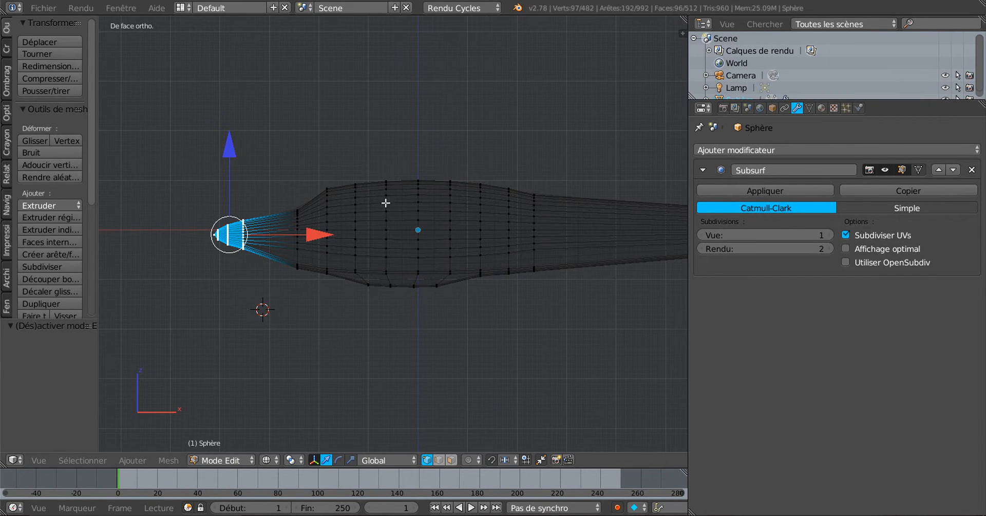
key("a")
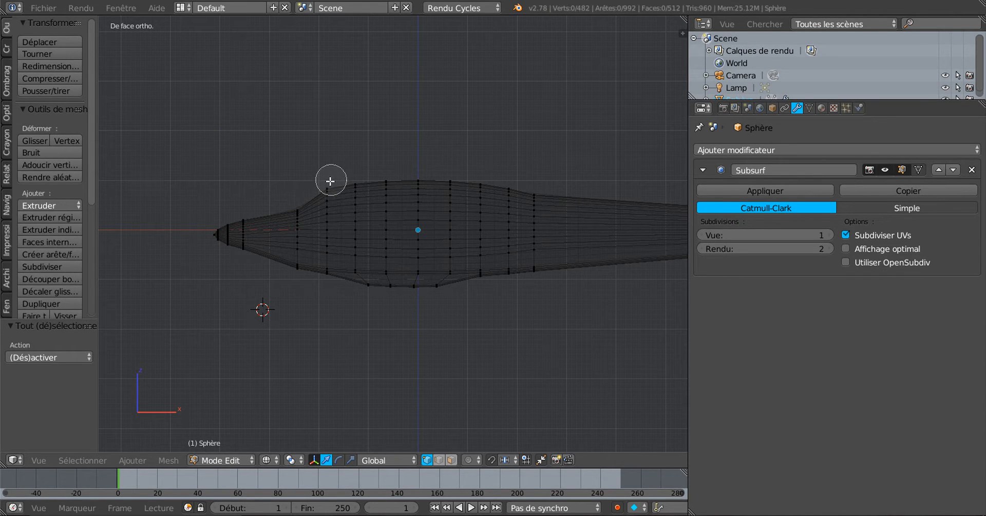
mouse_move(328, 181)
left_mouse_down()
mouse_move(436, 171)
mouse_move(532, 187)
left_mouse_up()
scroll(521, 182, "up", 3)
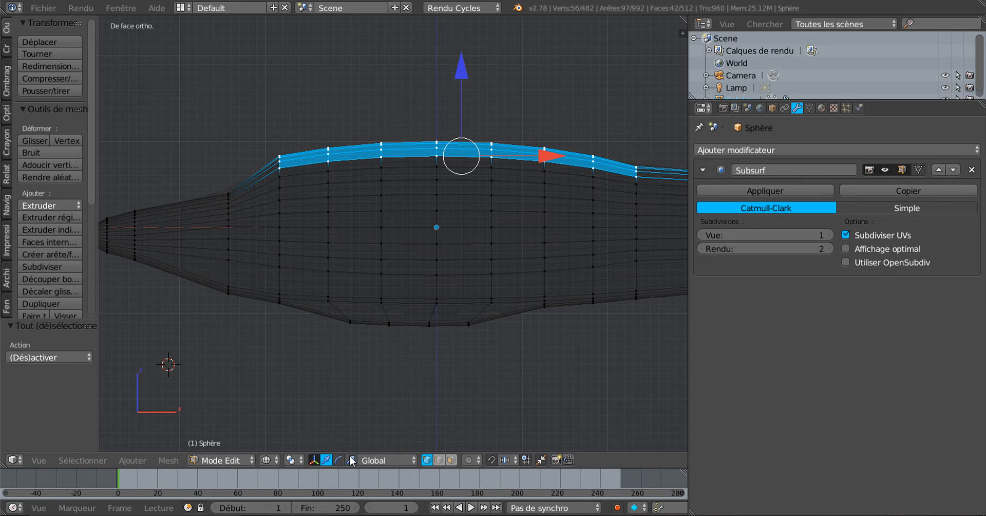
left_click_drag(462, 66, 463, 102)
key("Tab")
scroll(464, 101, "down", 4)
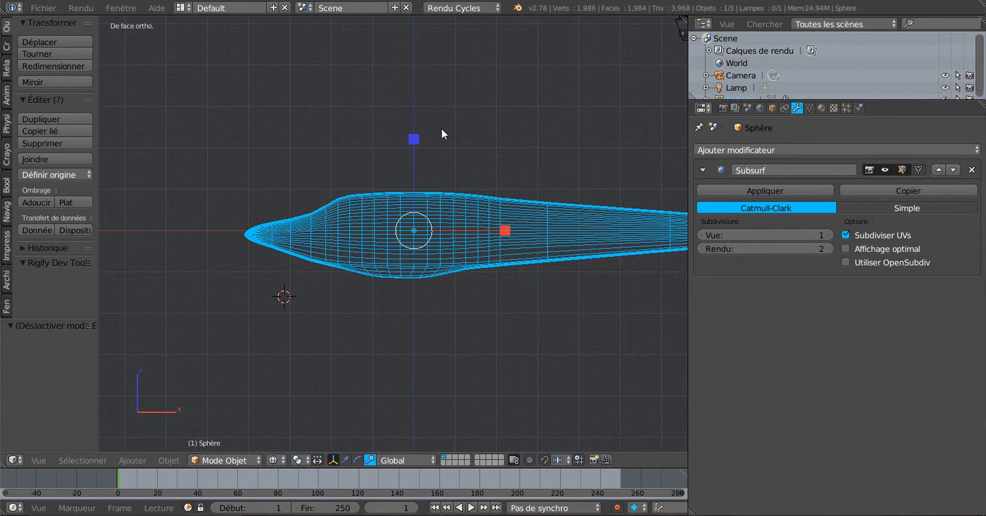
- Return to solid shading, flatten the selected top vertices further along Z, and inspect the smoothed fuselage in Object Mode
key("z")
mouse_move(441, 130)
middle_mouse_down()
mouse_move(483, 171)
mouse_move(555, 170)
mouse_move(484, 196)
mouse_move(521, 196)
mouse_move(413, 214)
mouse_move(339, 195)
mouse_move(297, 210)
mouse_move(297, 261)
mouse_move(307, 214)
mouse_move(360, 199)
mouse_move(426, 202)
mouse_move(433, 190)
mouse_move(433, 206)
mouse_move(304, 205)
mouse_move(383, 192)
mouse_move(370, 194)
mouse_move(363, 146)
middle_mouse_up()
scroll(500, 198, "up", 4)
key("Tab")
scroll(350, 202, "up", 3)
left_click_drag(337, 59, 343, 102)
key("Tab")
middle_click_drag(398, 190, 565, 172)
middle_click_drag(600, 171, 403, 170)
- Scale the selected top vertices along Z by 1.543 and again by 1.603
key("Tab")
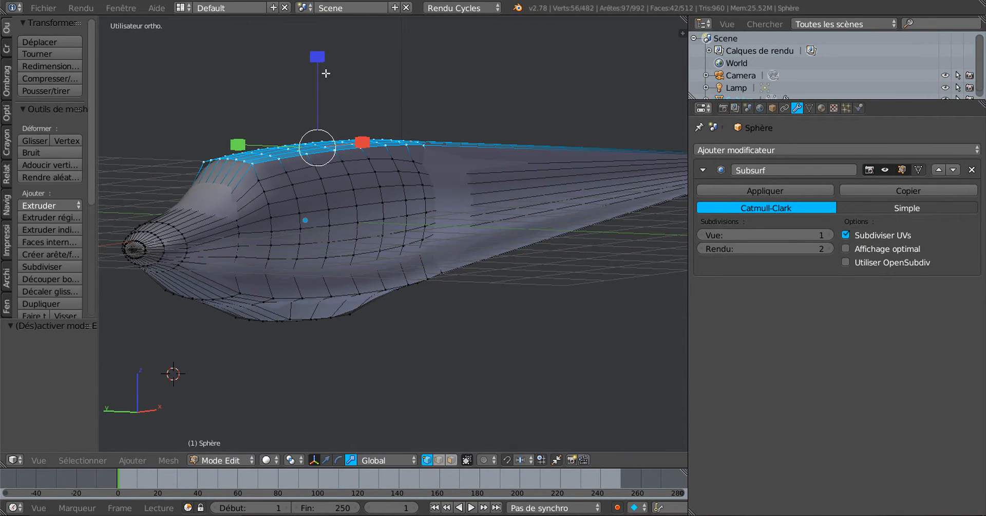
left_click_drag(317, 57, 324, 462)
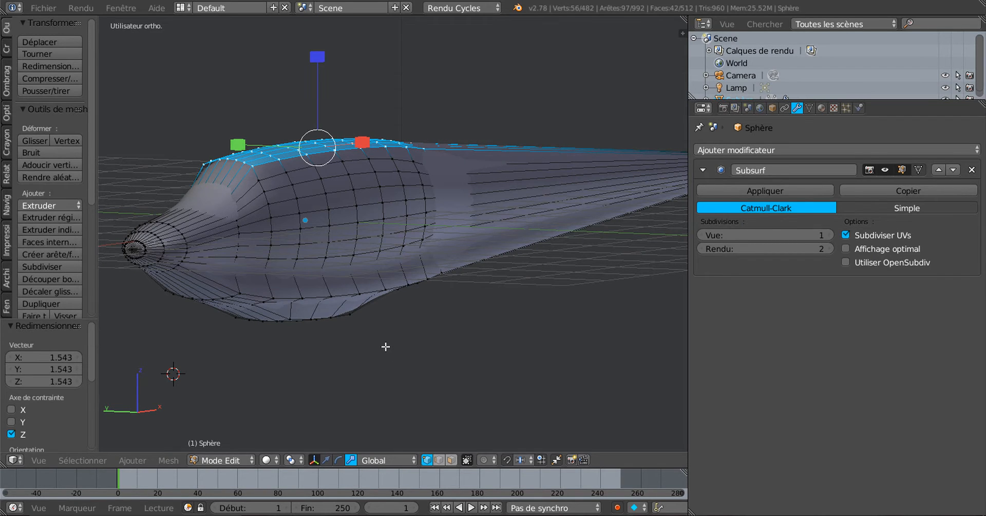
scroll(385, 344, "down", 3)
left_click_drag(349, 101, 345, 61)
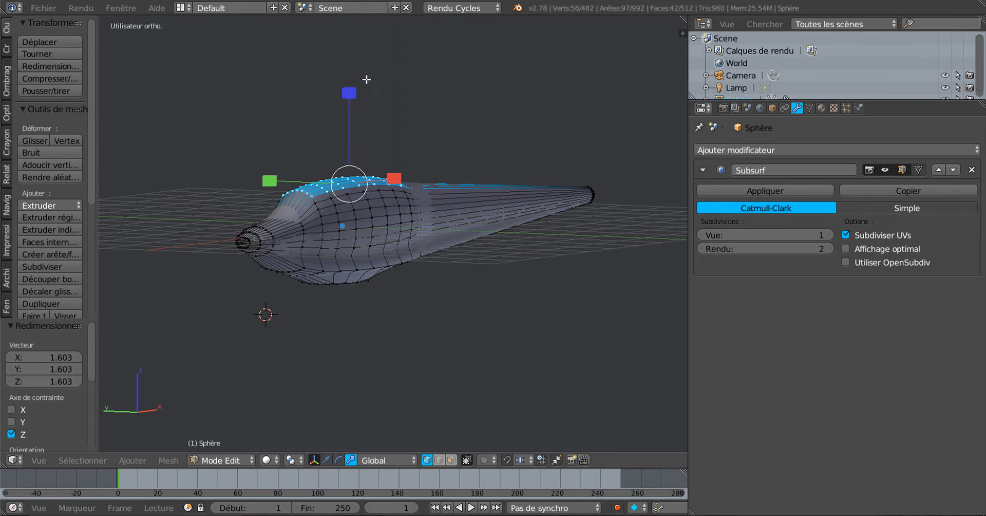
middle_click_drag(447, 190, 422, 333)
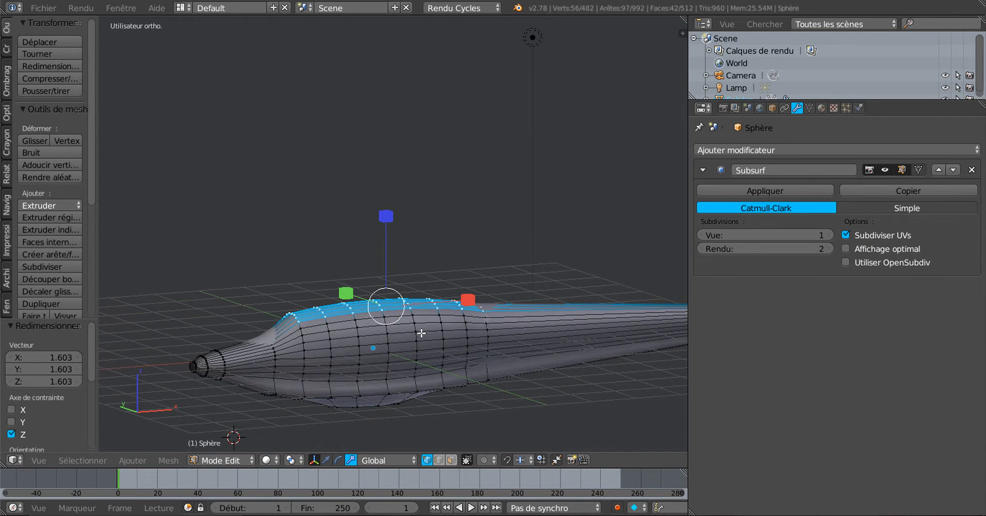
- Stretch the top vertices further along Z and inspect the smoothed fuselage from the nose end
left_click_drag(388, 223, 388, 171)
key("Tab")
middle_click_drag(429, 261, 449, 364)
scroll(482, 320, "up", 3)
key("Tab")
scroll(360, 329, "down", 2)
key("Tab")
key("Tab")
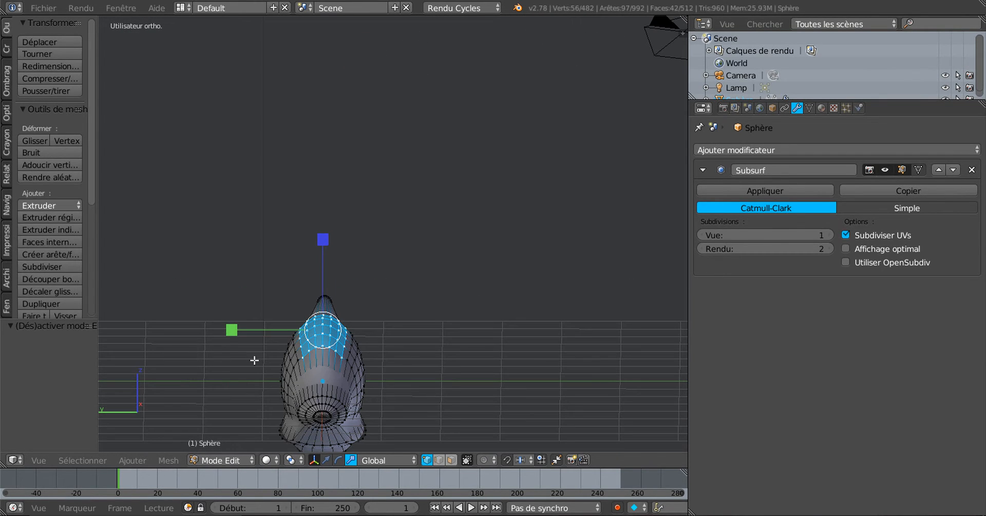
- Widen the selected top vertices along Y and check the smoothed shape in Object Mode
left_click_drag(228, 330, 179, 338)
key("Tab")
middle_click_drag(368, 381, 298, 390)
key("Tab")
key("Tab")
- In Object Mode, widen the whole fuselage along Y, inspect it from the nose end, and scale it back narrower along Y
key("s")
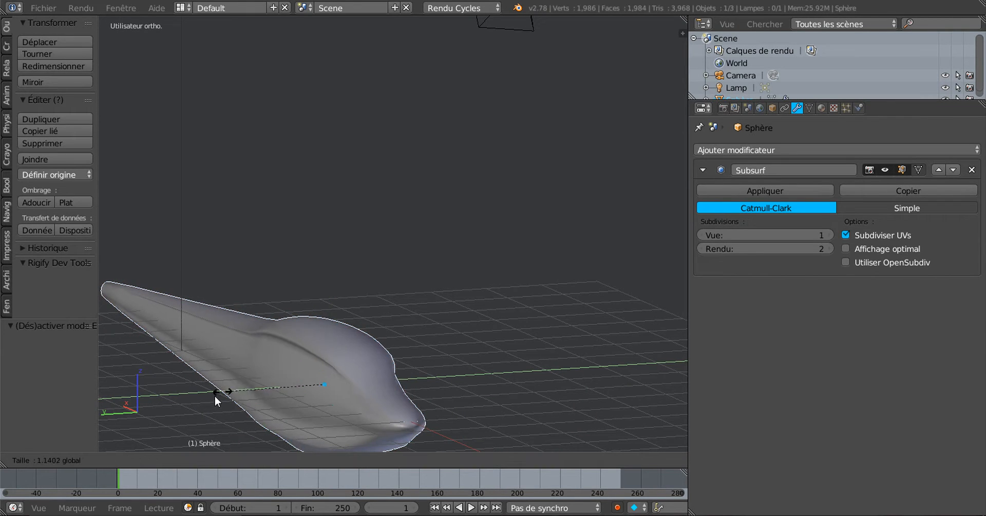
left_click(196, 402)
key("Tab")
middle_click_drag(438, 399, 402, 390)
key("Tab")
key("Tab")
key("Tab")
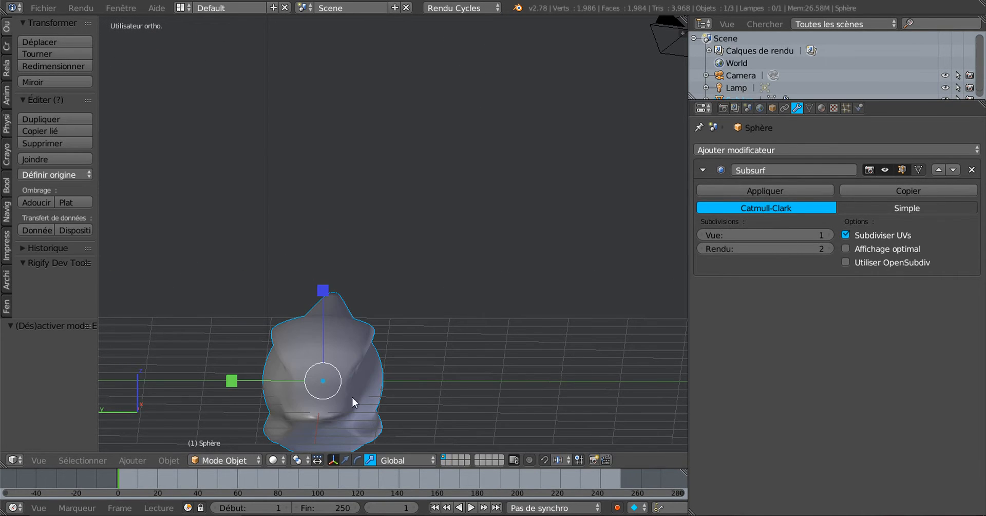
left_click_drag(229, 381, 255, 379)
- Flatten the selected top vertices along Z, inspect the smoothed result, and stretch them back up along Z by 1.523
key("Tab")
middle_click_drag(378, 383, 437, 390)
left_click_drag(333, 257, 328, 308)
key("Tab")
middle_click_drag(458, 345, 515, 356)
key("Tab")
left_click_drag(347, 260, 341, 211)
- Narrow the top vertices along Y and inspect the smoothed fuselage from several sides
middle_click_drag(403, 306, 299, 327)
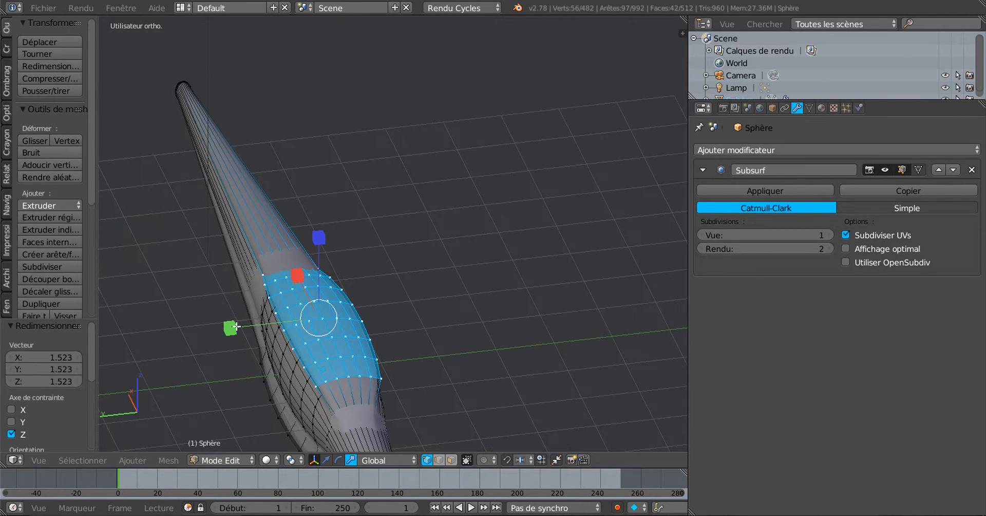
left_click_drag(237, 327, 265, 320)
key("Tab")
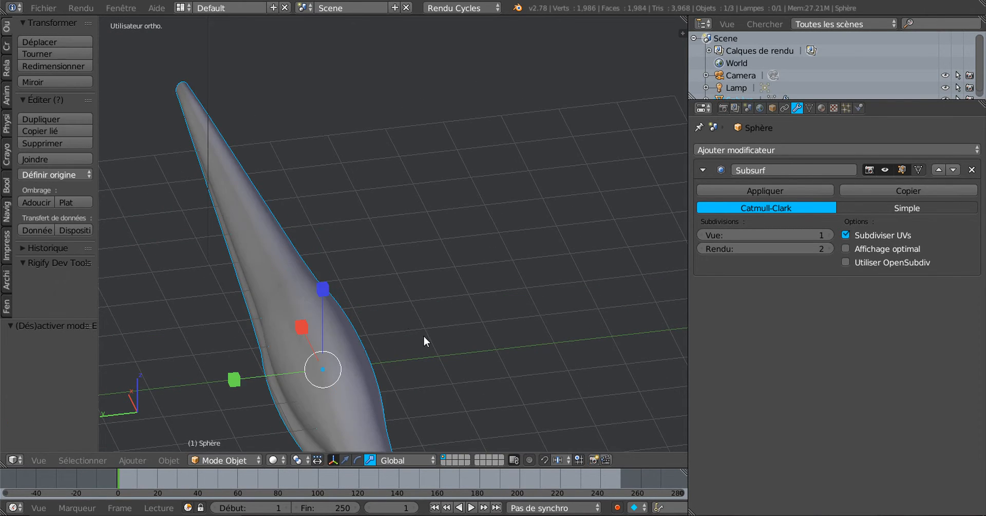
middle_click_drag(424, 337, 471, 332)
scroll(357, 325, "up", 5)
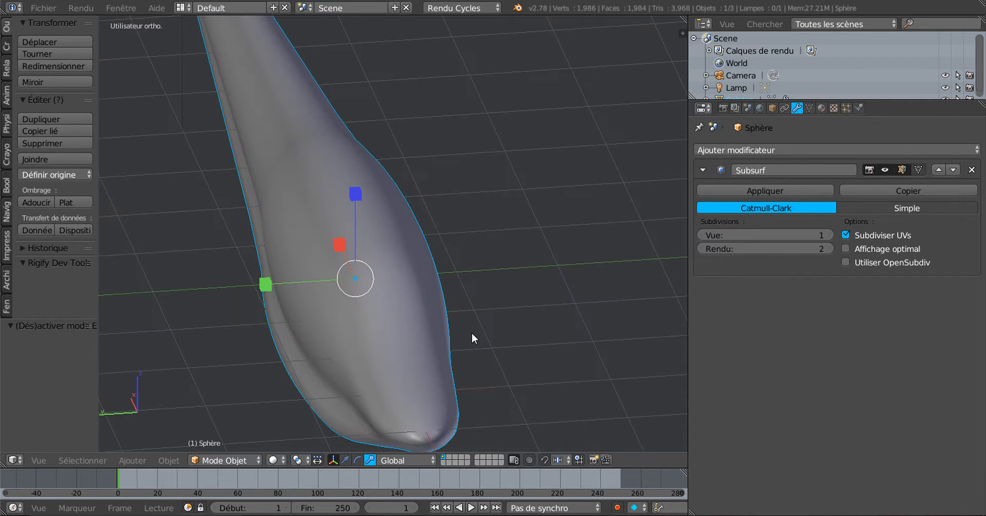
middle_click_drag(263, 284, 317, 278)
key("Tab")
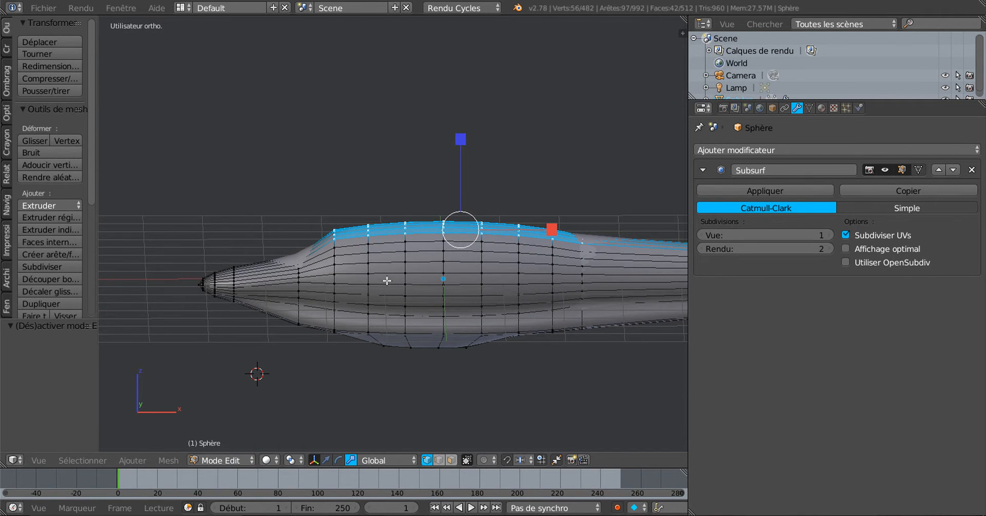
middle_click_drag(523, 250, 434, 290)
key("Tab")
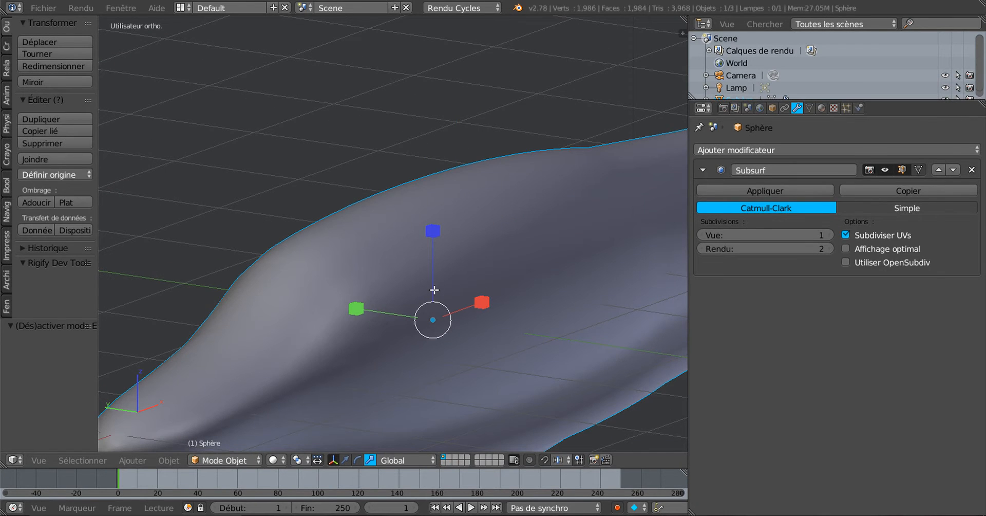
- Switch to face selection and select six adjoining faces up one side of the cockpit slope behind the nose
key("Tab")
middle_click_drag(478, 272, 490, 264, "shift")
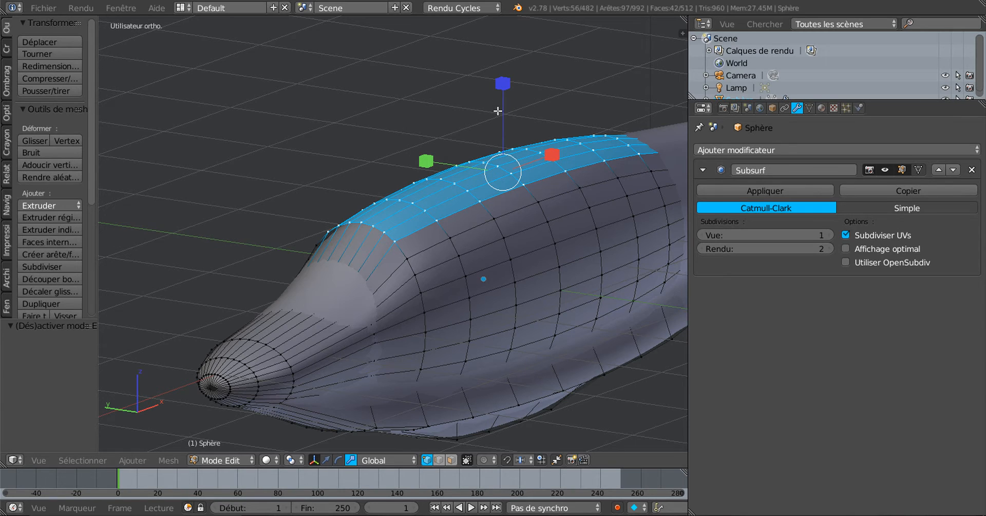
left_click(450, 459)
middle_click_drag(431, 352, 404, 335)
left_click(406, 282)
left_click(377, 317)
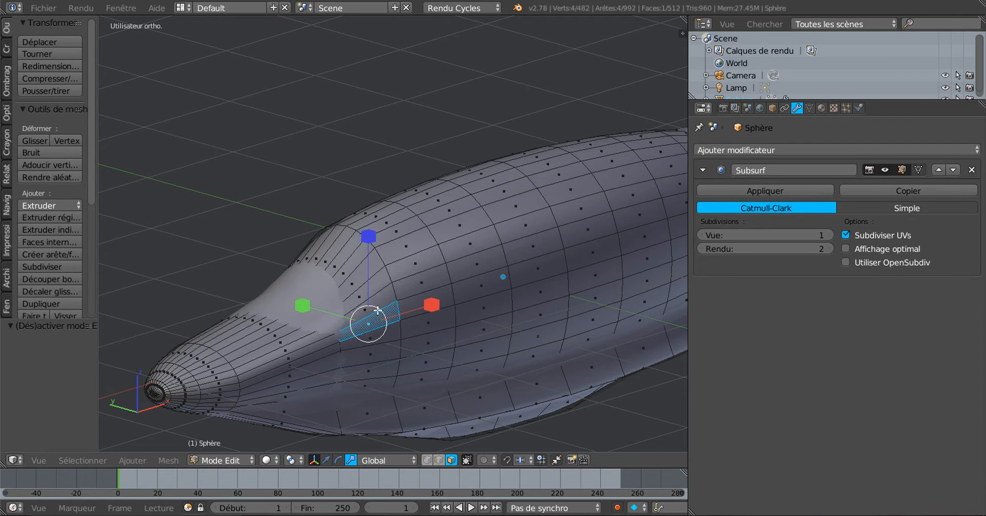
left_click(377, 303, "shift")
left_click(374, 285, "shift")
left_click(364, 268, "shift")
left_click(352, 256, "shift")
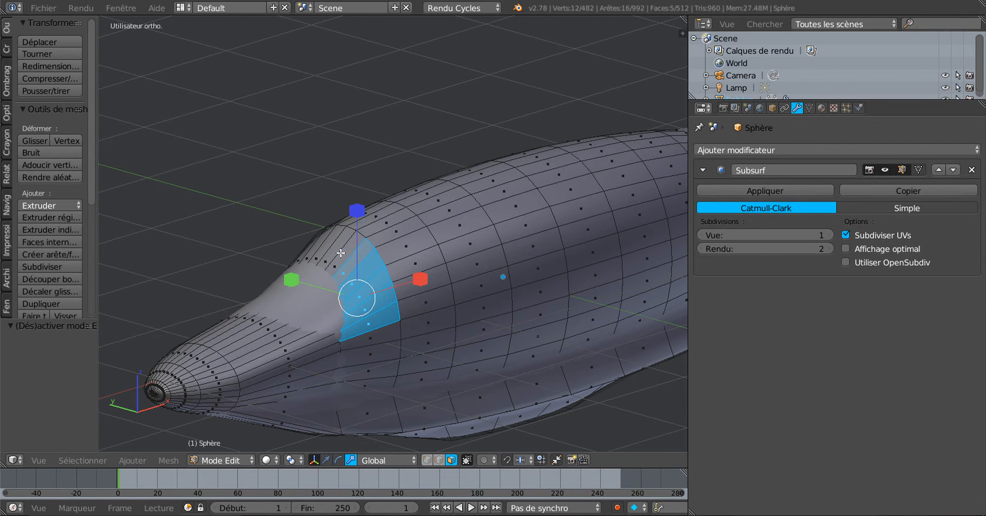
left_click(341, 253, "shift")
- Set the Subsurf view subdivisions to 0 and extend the face selection across the cockpit slope to 14 faces for the windshield
middle_click_drag(341, 252, 390, 277)
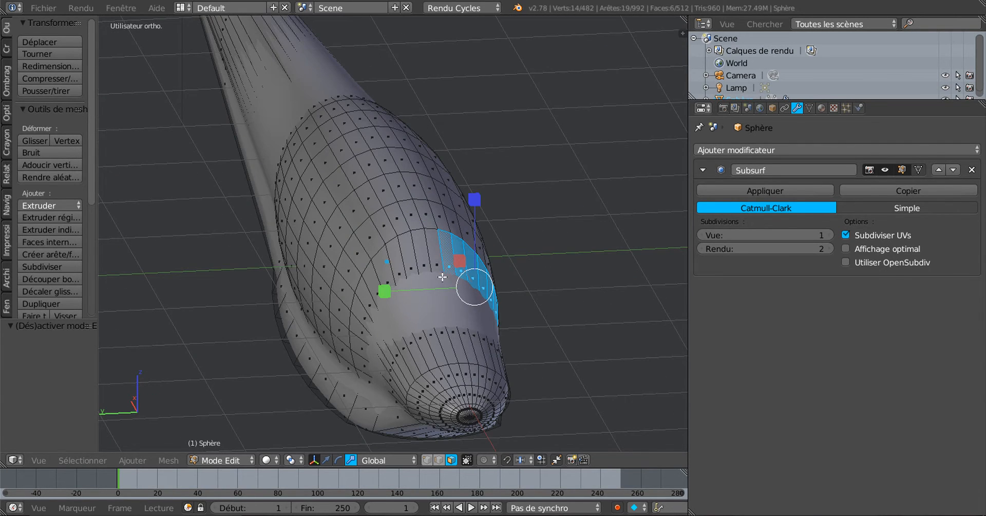
left_click(703, 237)
left_click(431, 277, "shift")
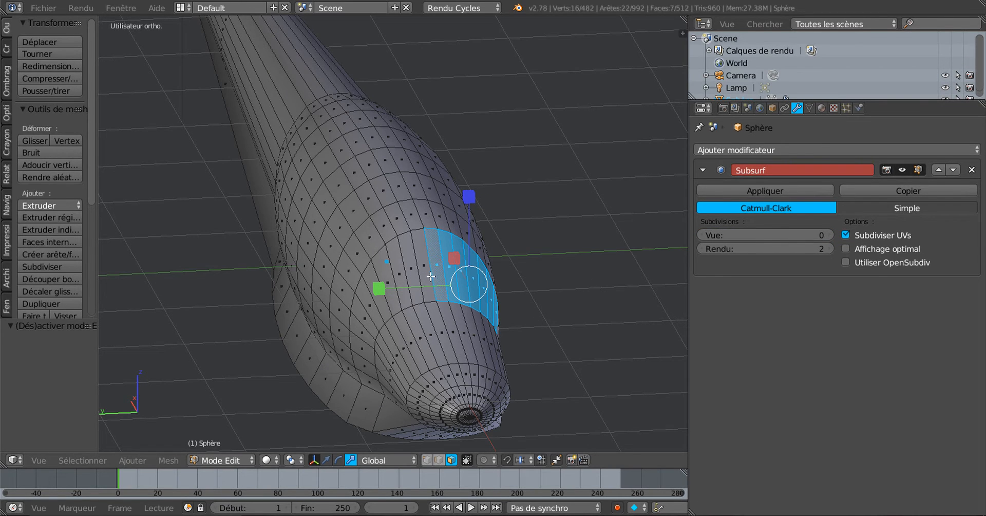
left_click(424, 274, "shift")
left_click(412, 272, "shift")
left_click(400, 279, "shift")
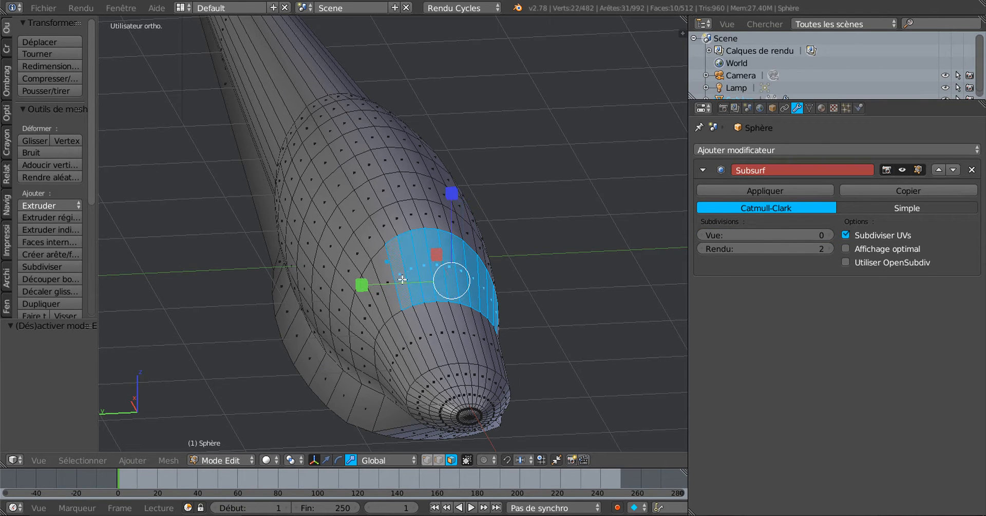
left_click(393, 283, "shift")
left_click(381, 298, "shift")
left_click(377, 308, "shift")
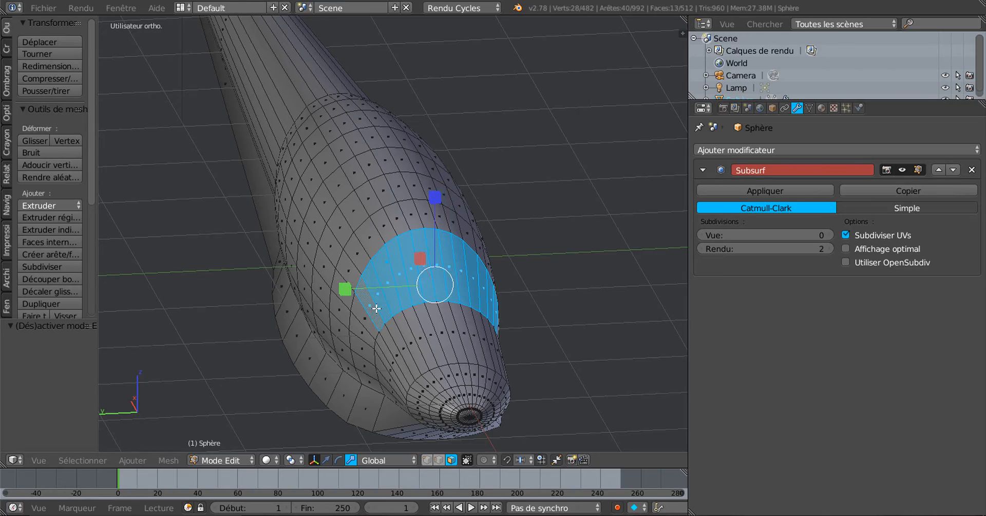
middle_click_drag(398, 299, 431, 293)
left_click(480, 304, "shift")
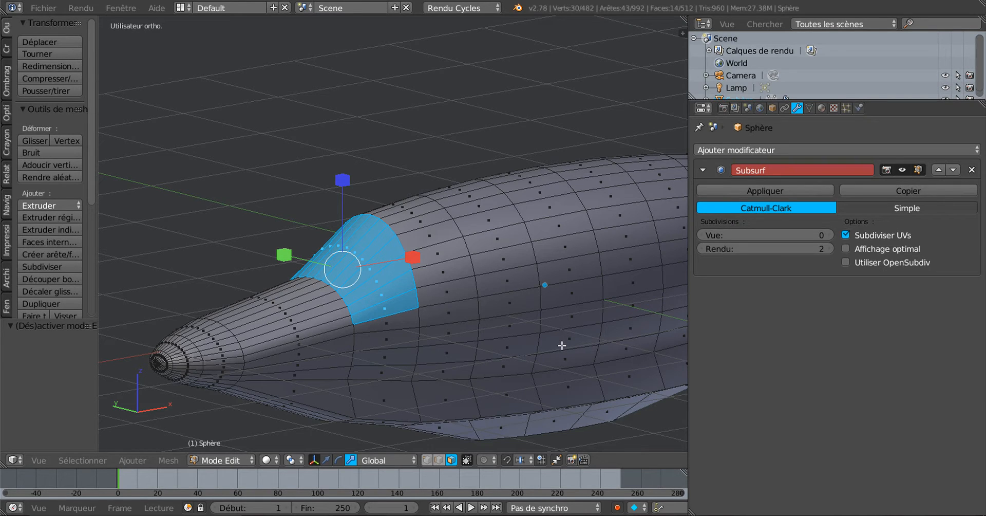
- Inset the selected windshield faces with a thickness of 0.0457
key("i")
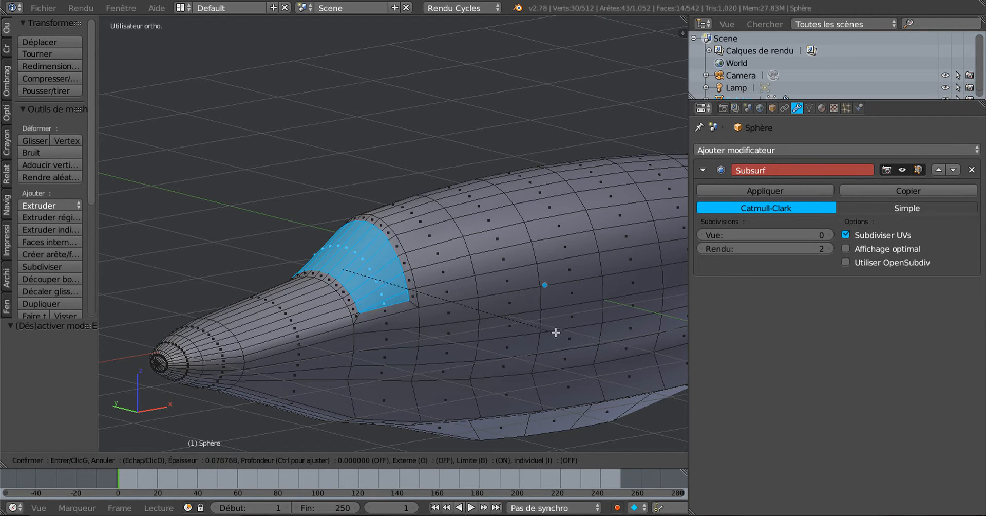
left_click(560, 334)
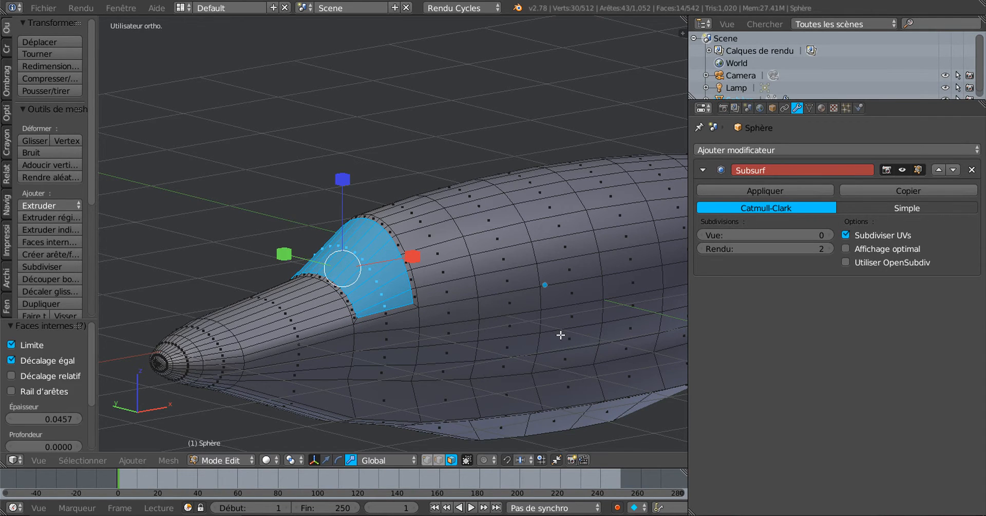
middle_click_drag(489, 314, 503, 268)
middle_click_drag(482, 302, 417, 355)
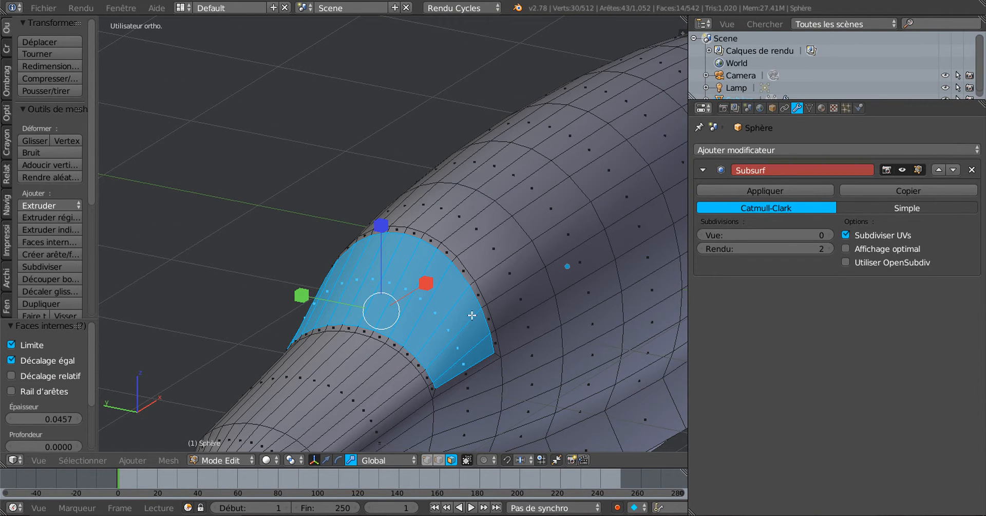
- Select four adjacent windshield faces from the centreline toward the negative-Y side and inset them with a thickness of 0.0280
middle_click_drag(454, 265, 479, 257)
scroll(513, 284, "up", 2)
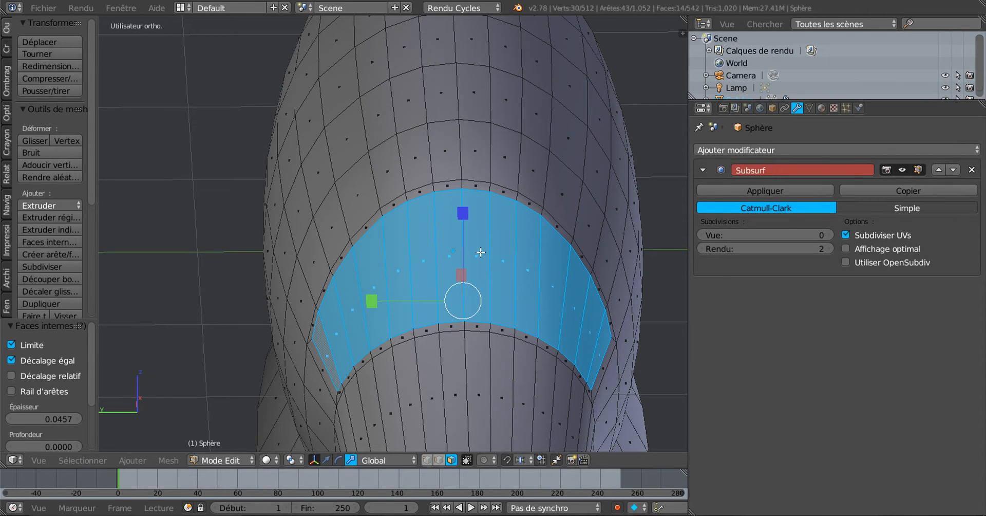
right_click(481, 252)
right_click(506, 264, "shift")
right_click(530, 267, "shift")
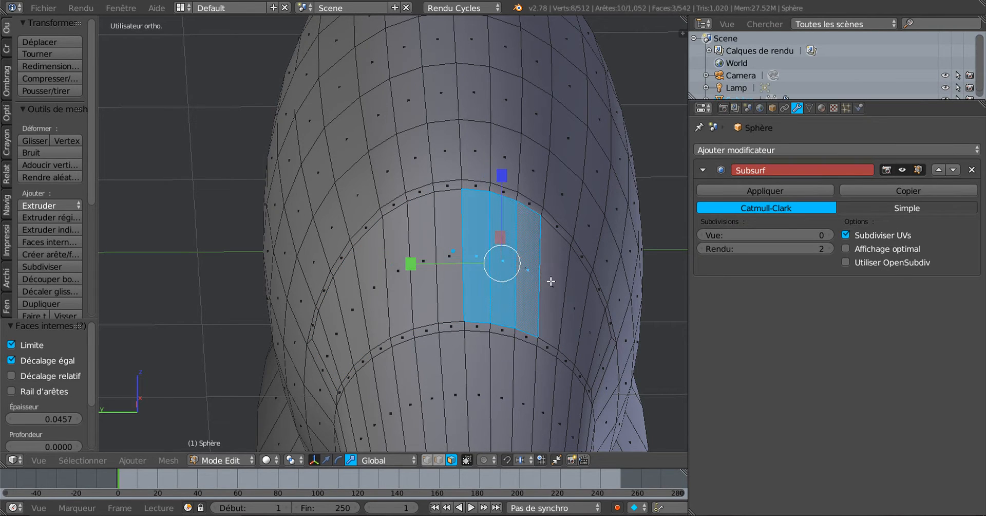
right_click(552, 281, "shift")
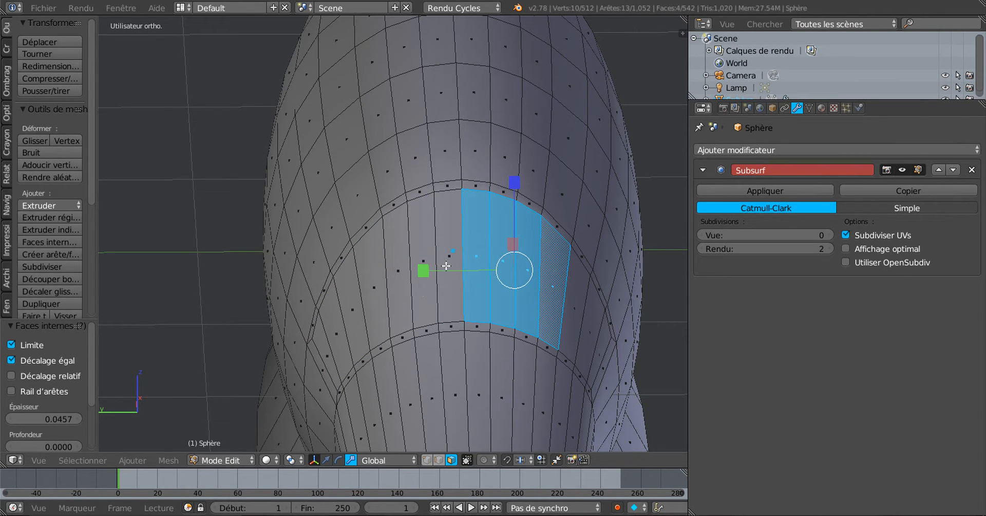
mouse_move(446, 266)
middle_mouse_down()
mouse_move(470, 303)
mouse_move(453, 311)
mouse_move(458, 274)
middle_mouse_up()
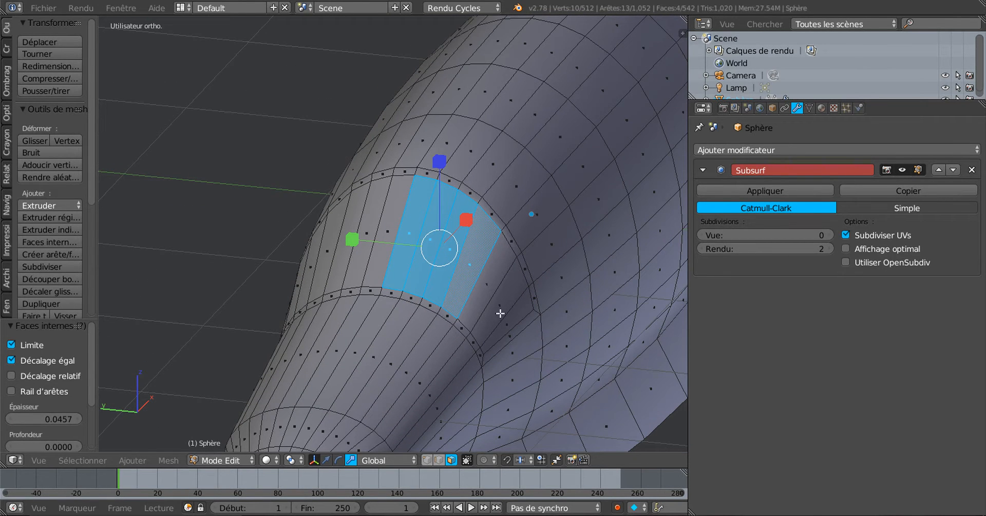
key("i")
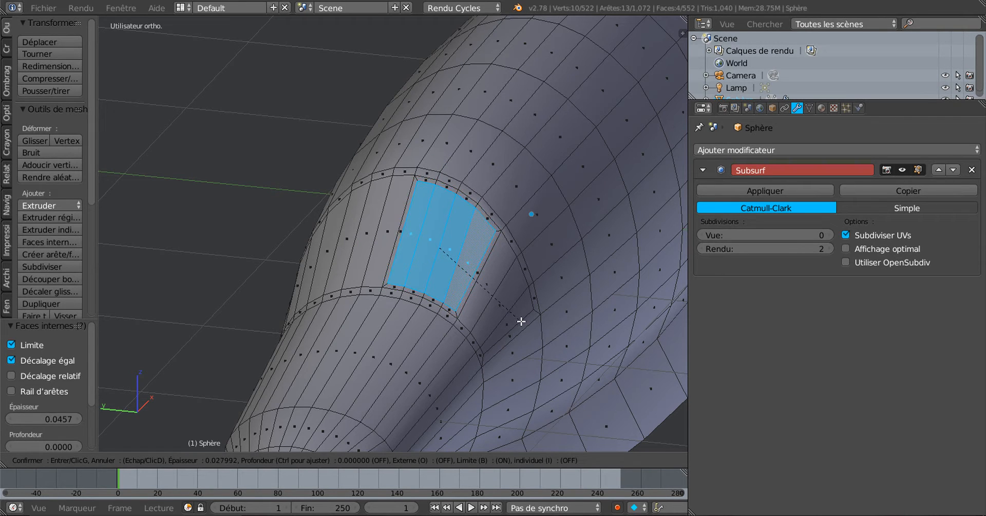
left_click(521, 321)
middle_click_drag(522, 322, 529, 284)
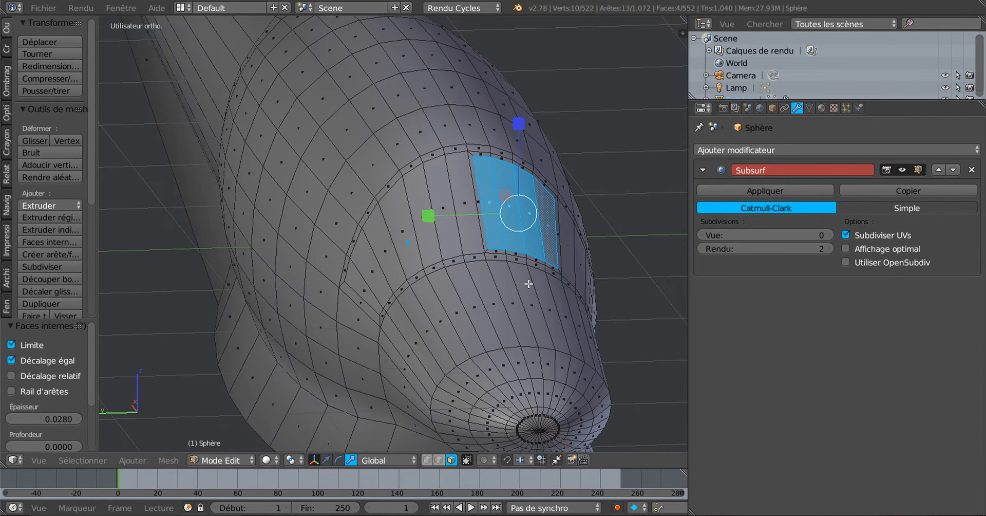
- Select four adjacent windshield faces from the centreline toward the positive-Y side and inset them with a thickness of 0.0282
left_click(467, 204)
left_click(449, 208, "shift")
left_click(425, 222, "shift")
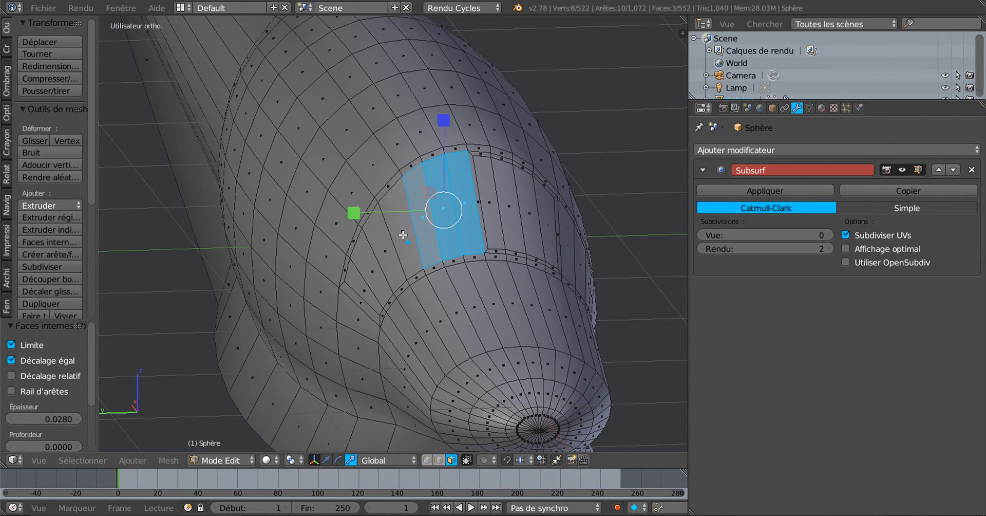
left_click(403, 235, "shift")
middle_click_drag(457, 257, 470, 294)
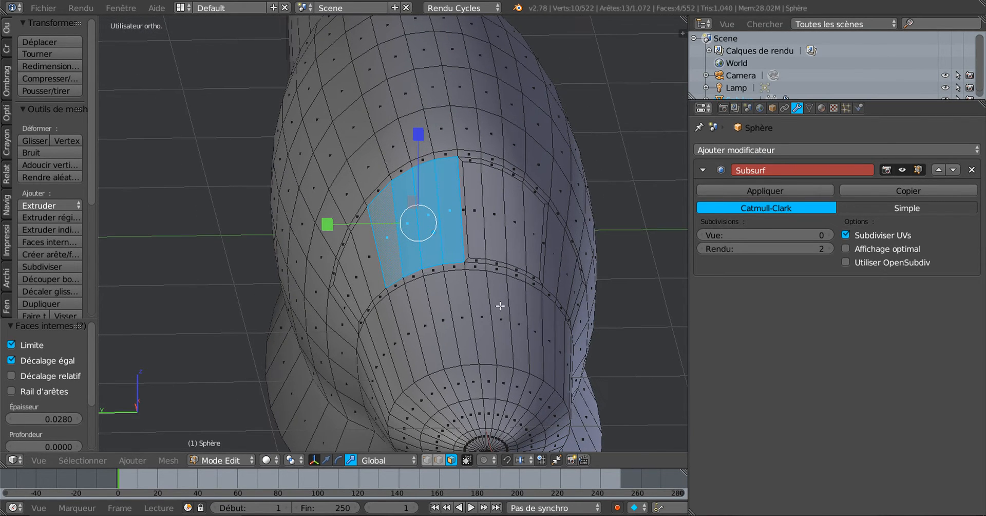
key("i")
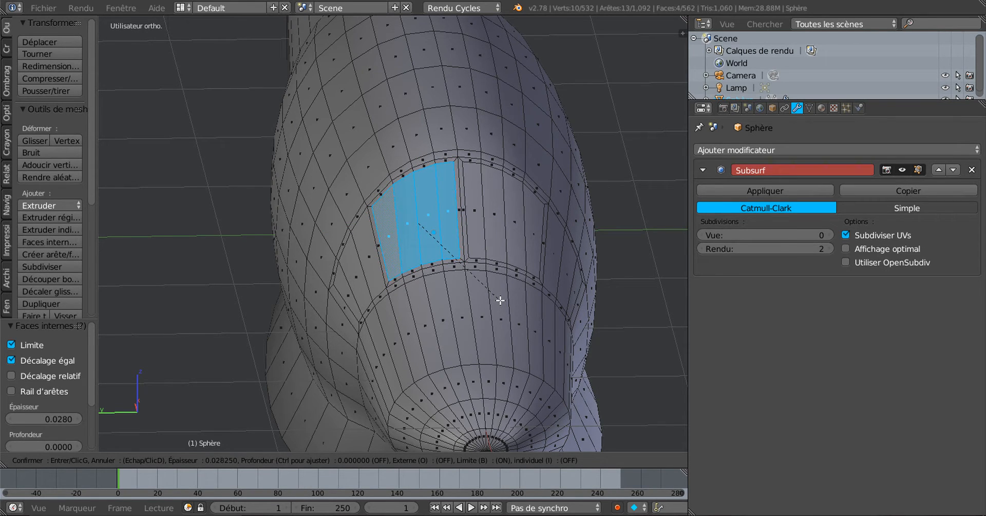
left_click(496, 286)
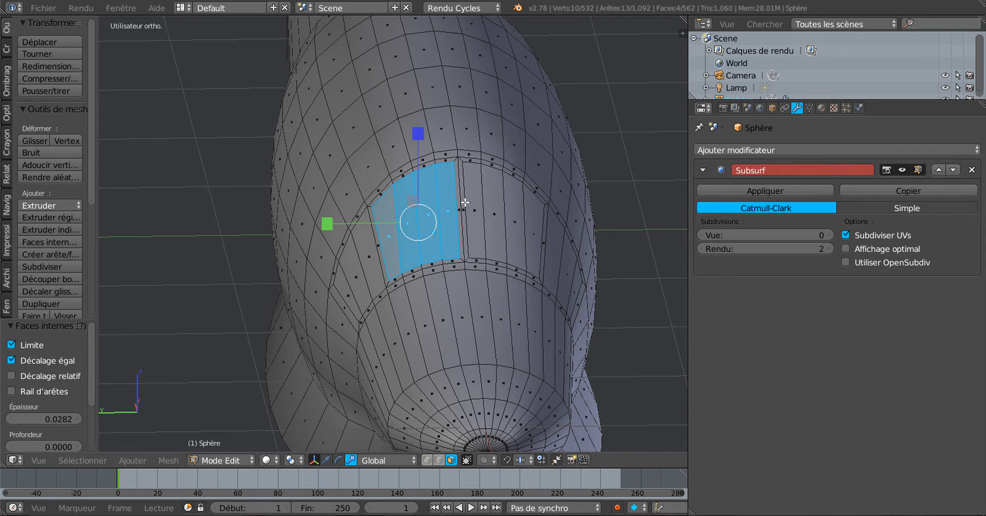
scroll(465, 202, "up", 2)
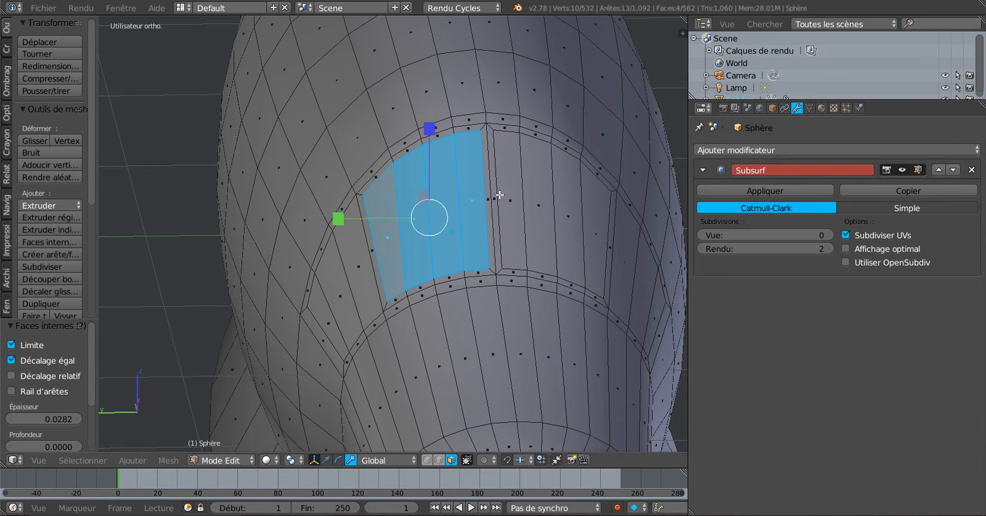
scroll(505, 265, "down", 3)
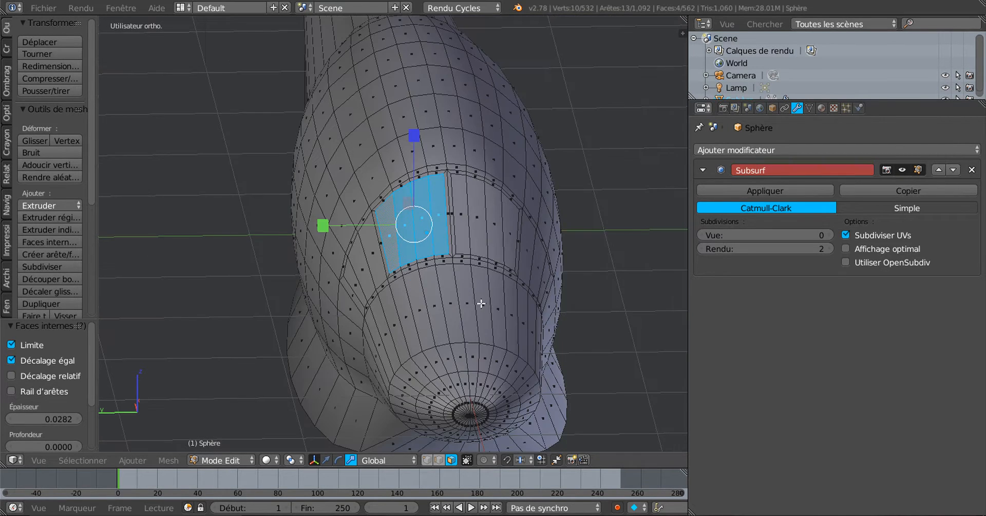
- Select the three outermost windshield faces on the negative-Y side and inset them with a thickness of 0.0239
middle_click_drag(480, 302, 429, 164)
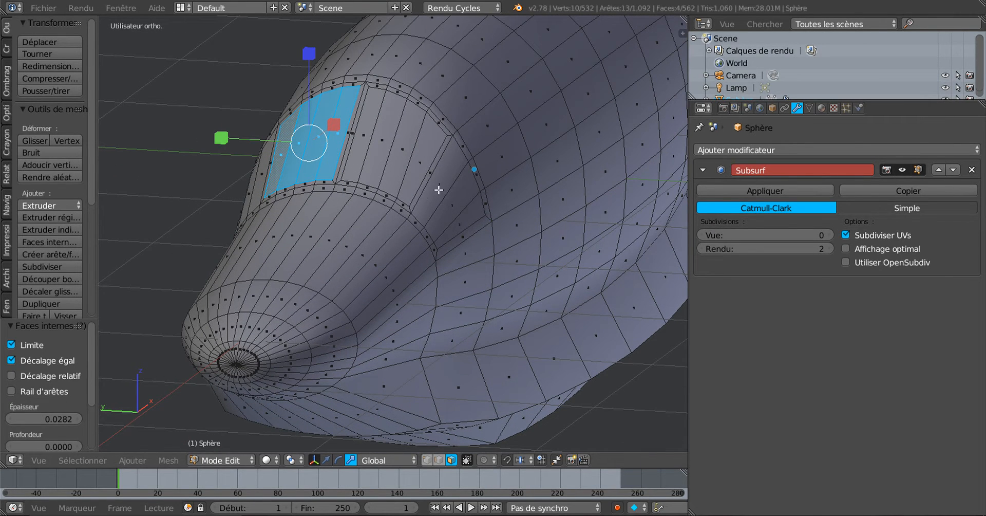
right_click(441, 173)
right_click(460, 196, "shift")
right_click(463, 218, "shift")
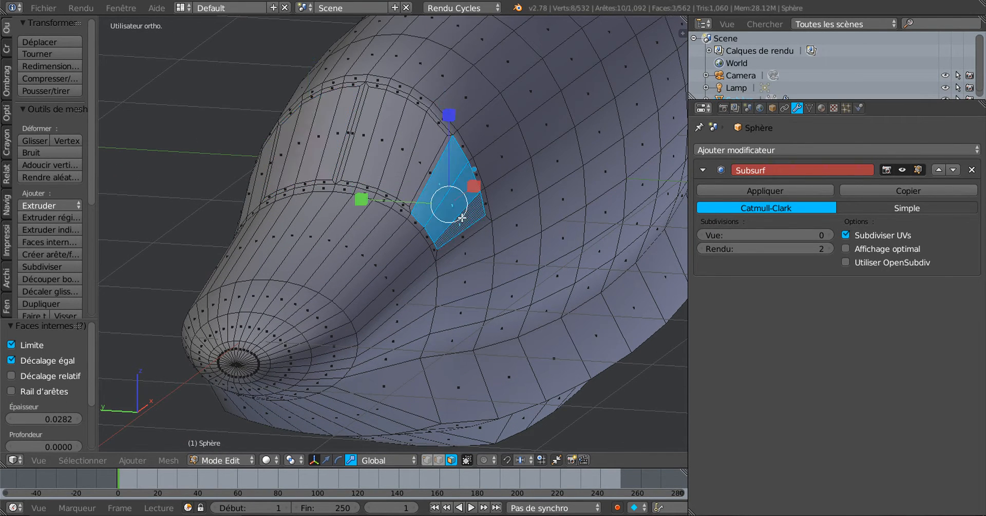
scroll(475, 268, "up", 1)
scroll(479, 285, "up", 1)
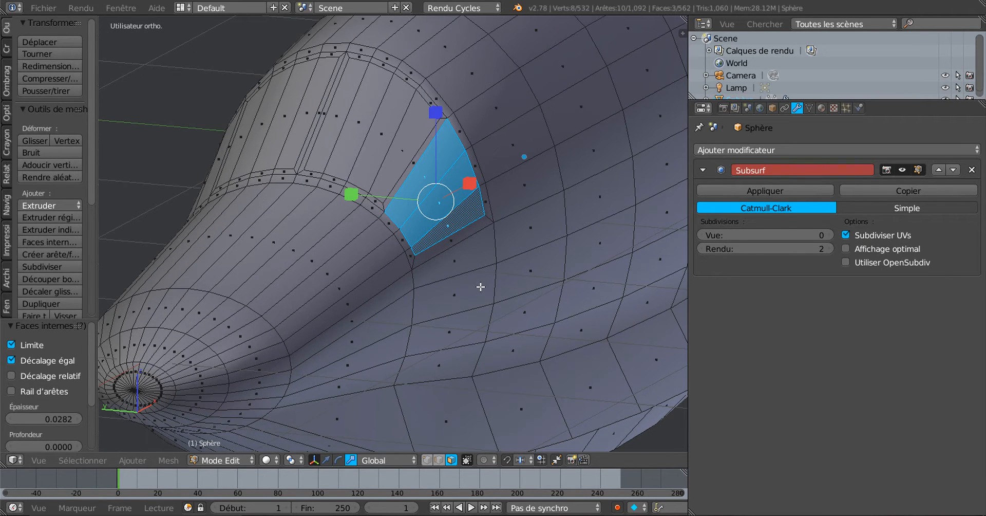
key("i")
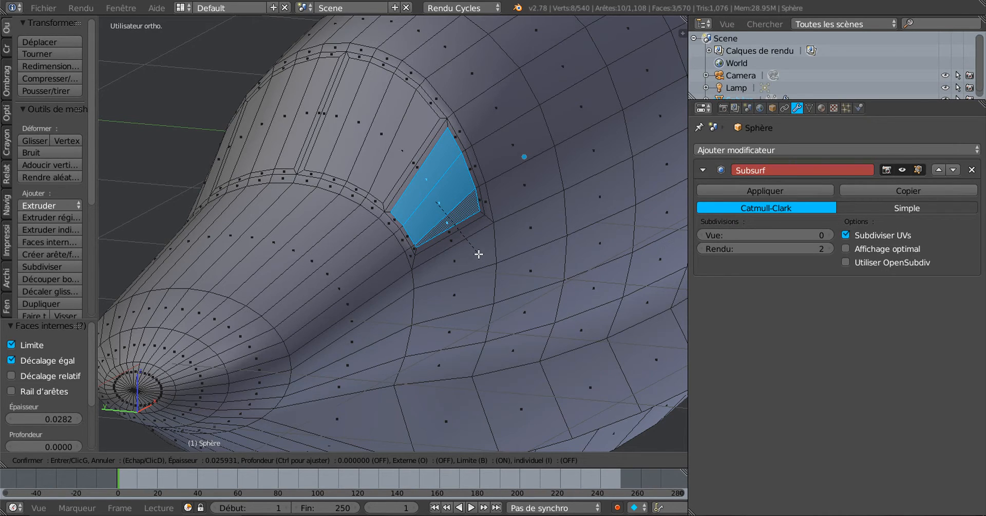
left_click(480, 259)
- Inset the three outermost windshield faces on the positive-Y side with a thickness of 0.0229
middle_click_drag(385, 257, 433, 269)
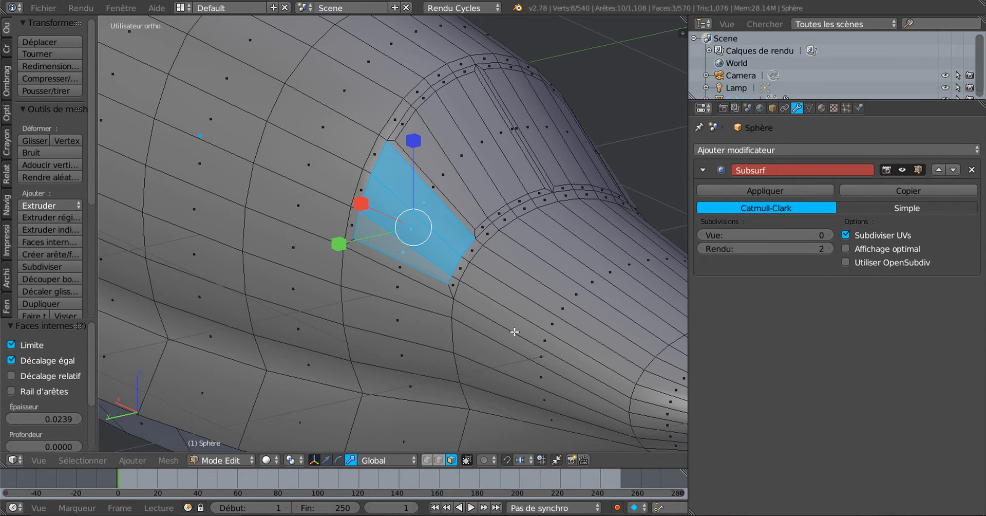
key("i")
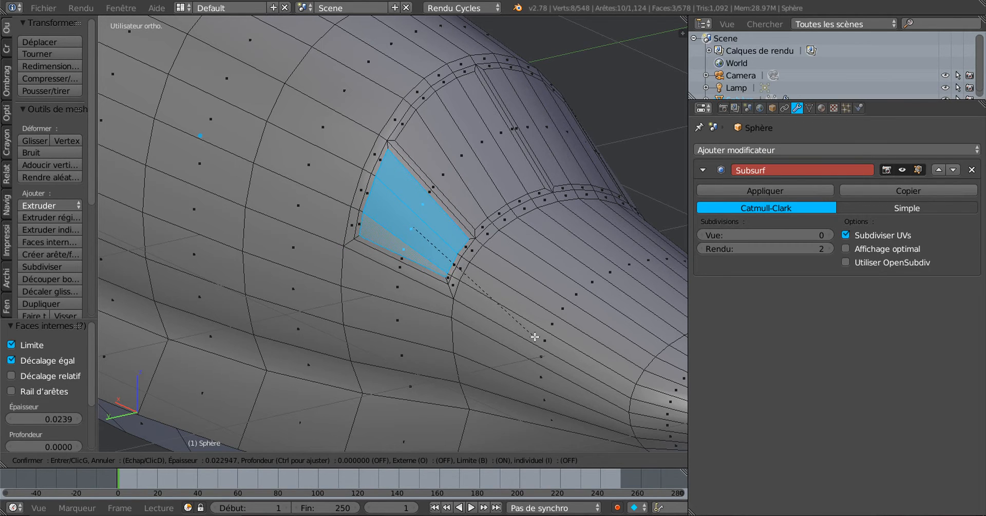
left_click(535, 337)
- Add the four faces of the positive-Y front windshield pane to the selected side-pane faces
middle_click_drag(488, 328, 440, 175)
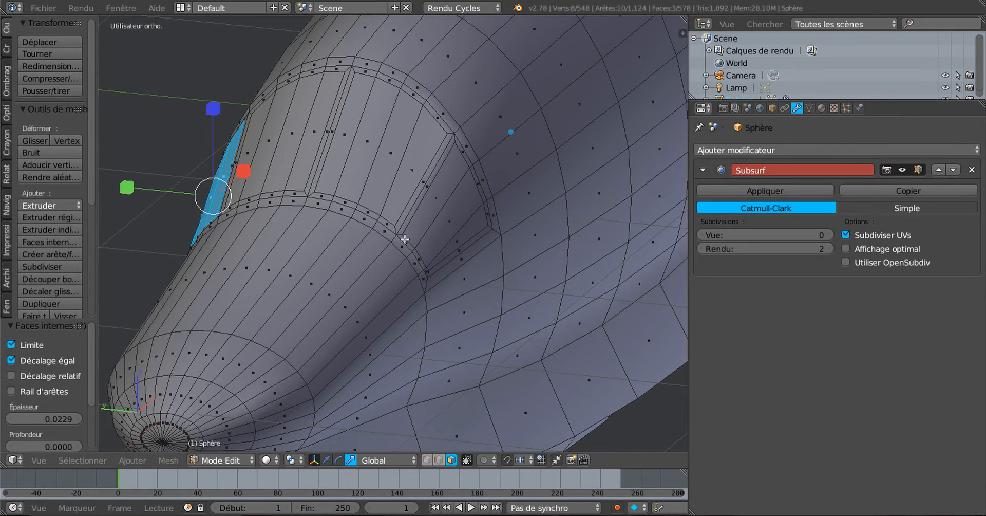
middle_click_drag(405, 239, 457, 238)
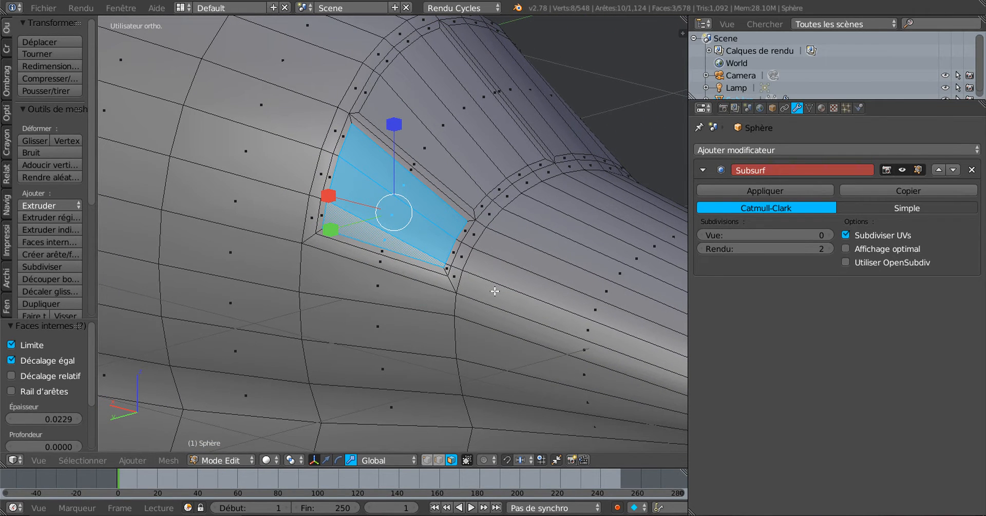
scroll(495, 291, "down", 3)
mouse_move(454, 298)
middle_mouse_down()
mouse_move(374, 286)
mouse_move(445, 282)
middle_mouse_up()
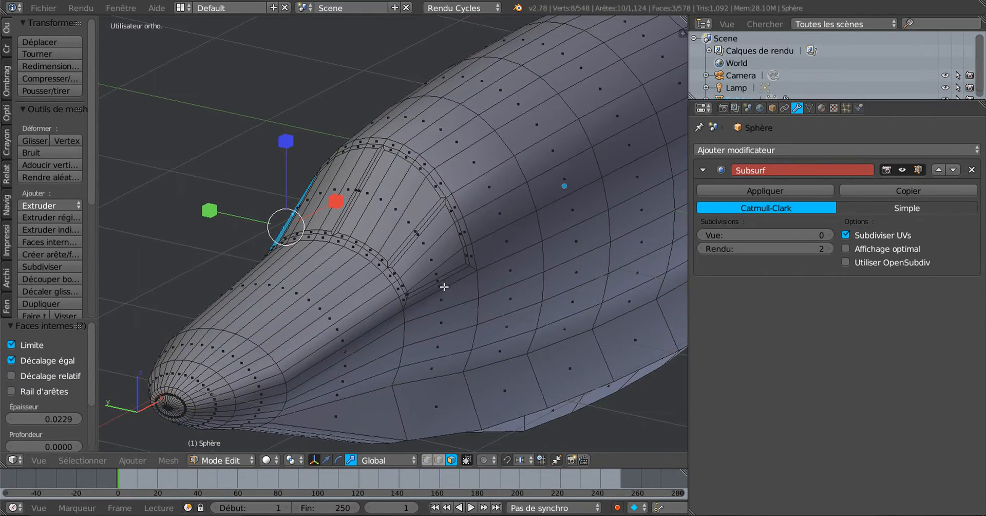
scroll(444, 282, "up", 3)
middle_click_drag(377, 204, 448, 204)
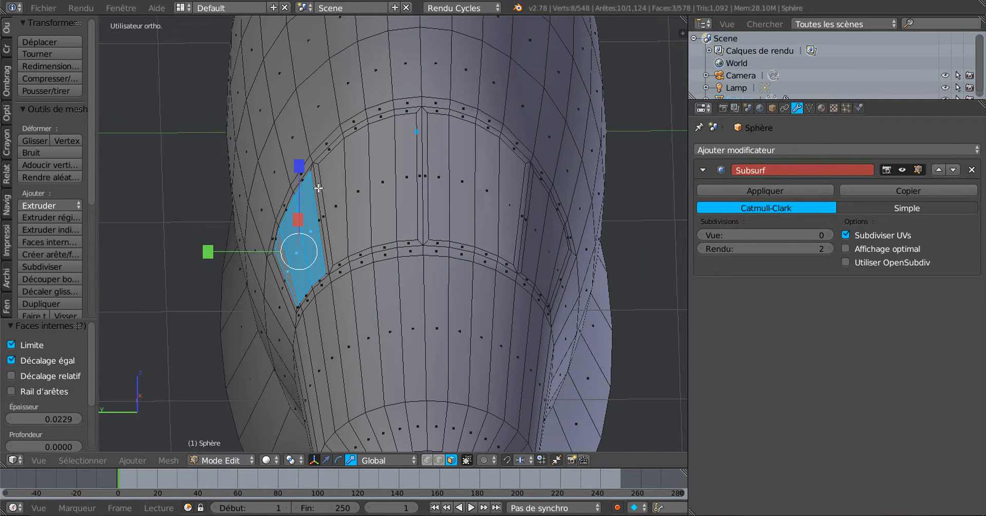
right_click(334, 202, "shift")
right_click(360, 202, "shift")
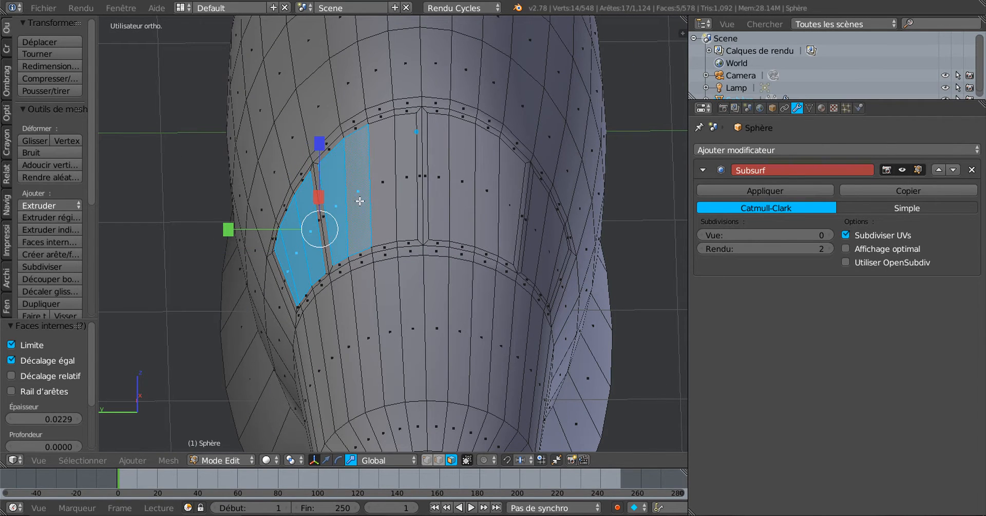
right_click(378, 191, "shift")
right_click(412, 187, "shift")
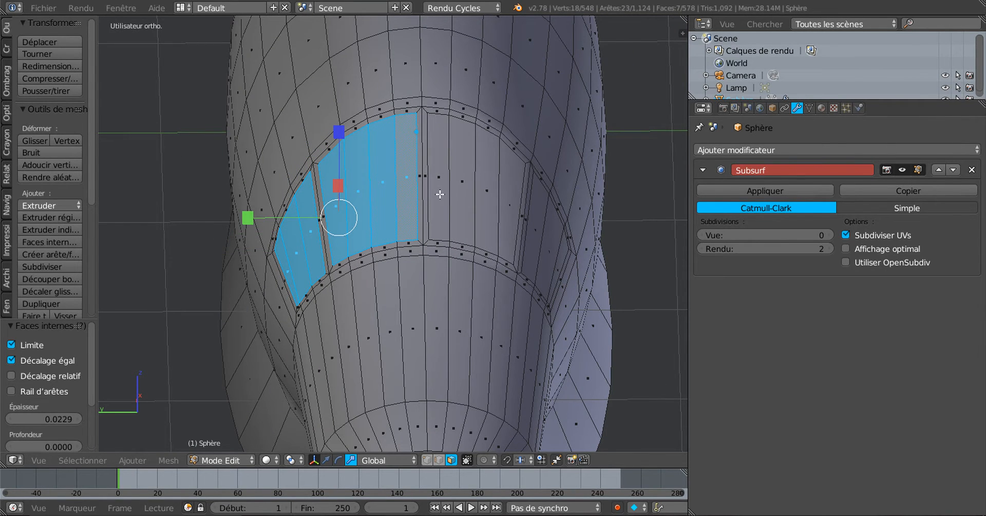
scroll(440, 194, "down", 3)
middle_click_drag(432, 250, 350, 260)
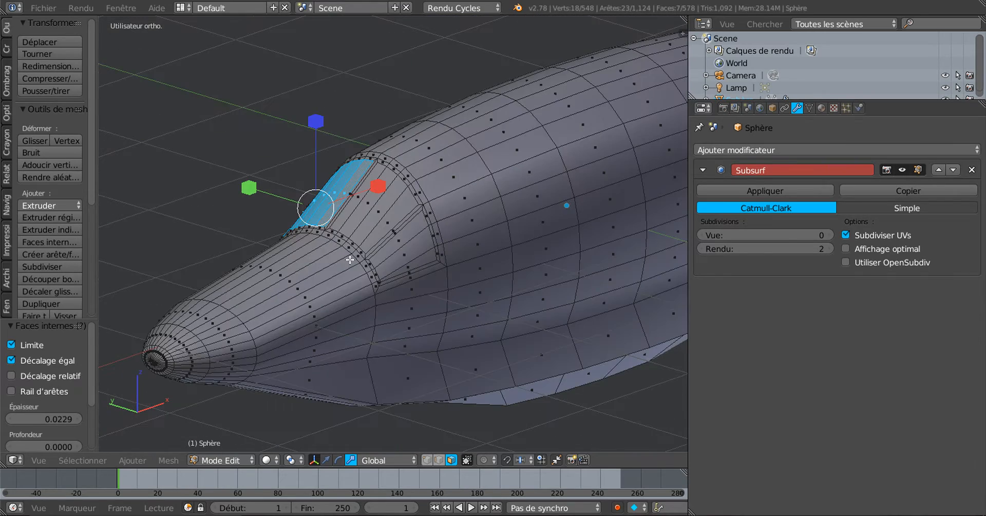
scroll(399, 275, "down", 1)
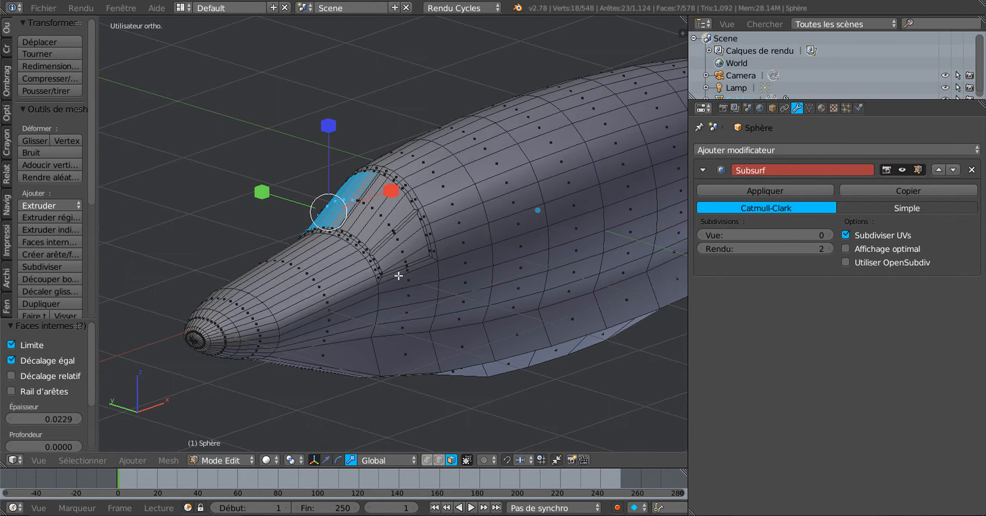
middle_click_drag(417, 277, 457, 251)
scroll(415, 267, "down", 1)
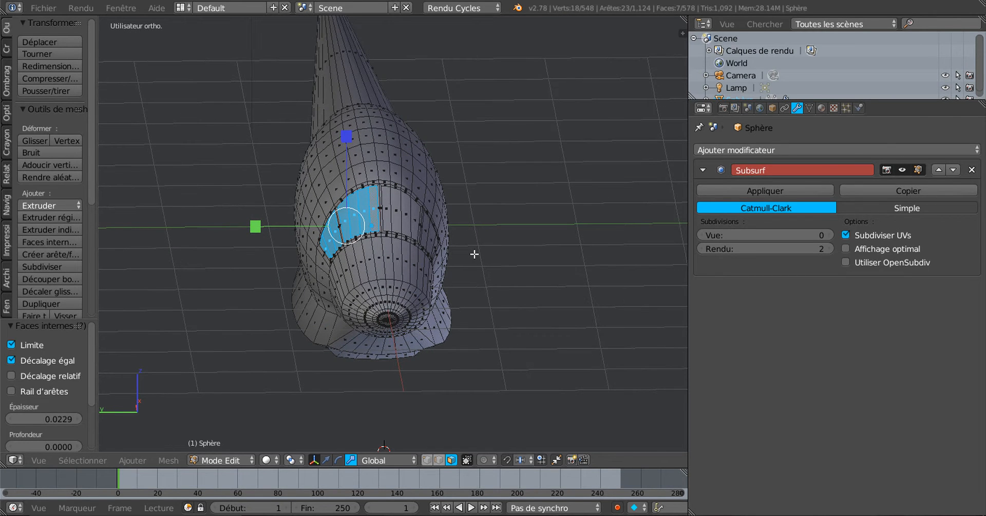
- Select the whole fuselage mesh and apply Solidify to its faces with a thickness of 0.0100
key("a")
key("a")
scroll(473, 254, "down", 2)
middle_click_drag(474, 255, 424, 261)
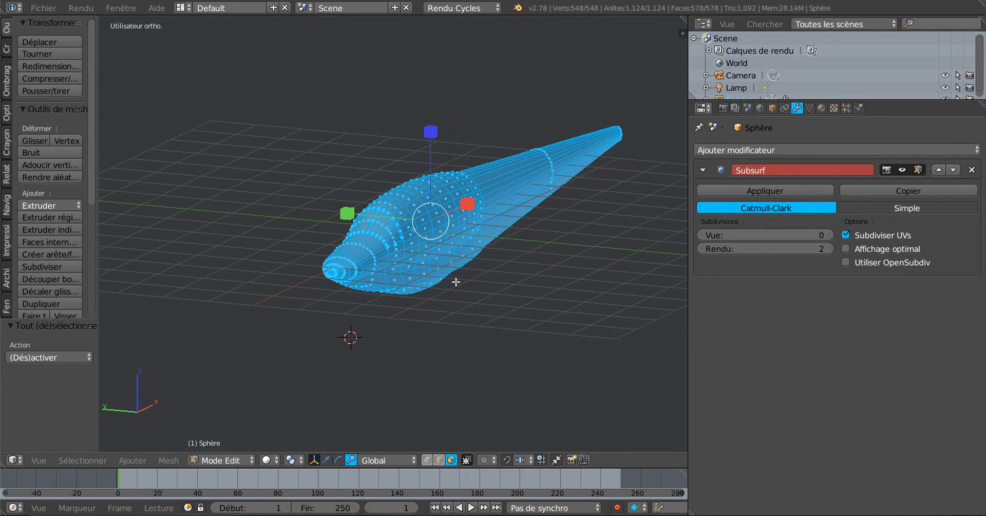
mouse_move(470, 295)
middle_mouse_down()
mouse_move(495, 294)
mouse_move(464, 293)
middle_mouse_up()
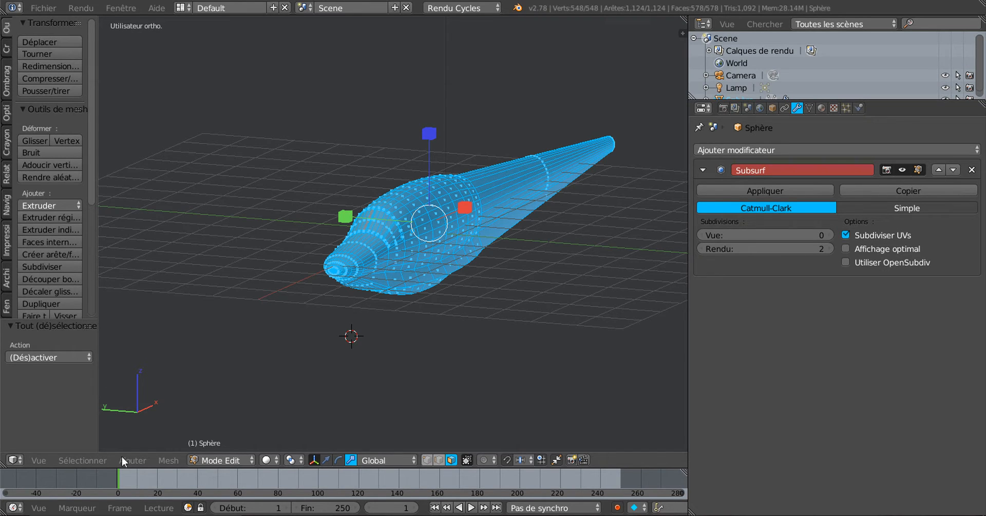
left_click(169, 460)
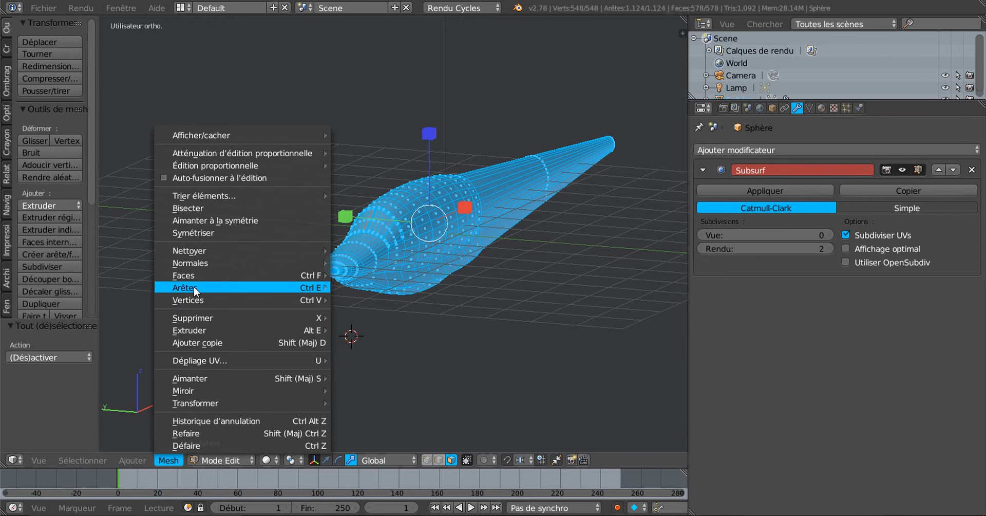
mouse_move(192, 277)
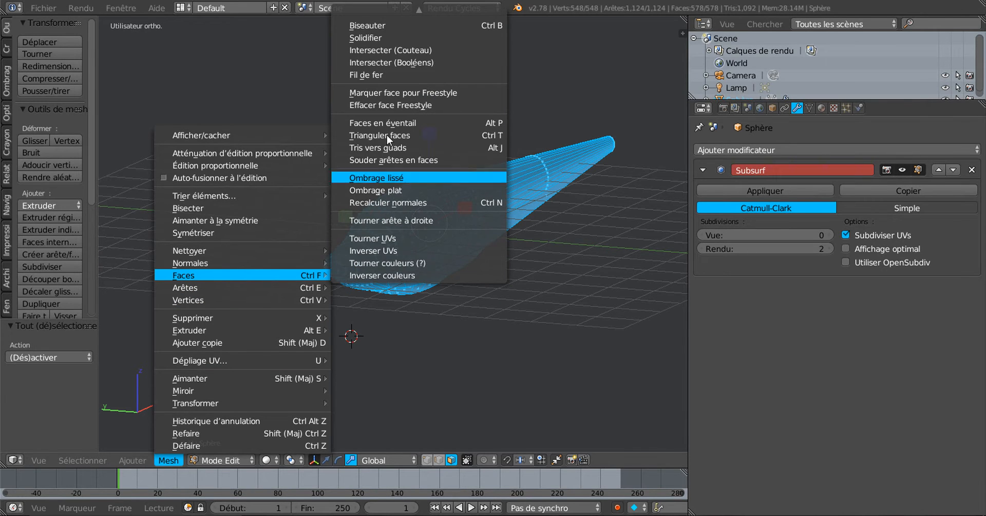
left_click(381, 37)
scroll(499, 304, "up", 2)
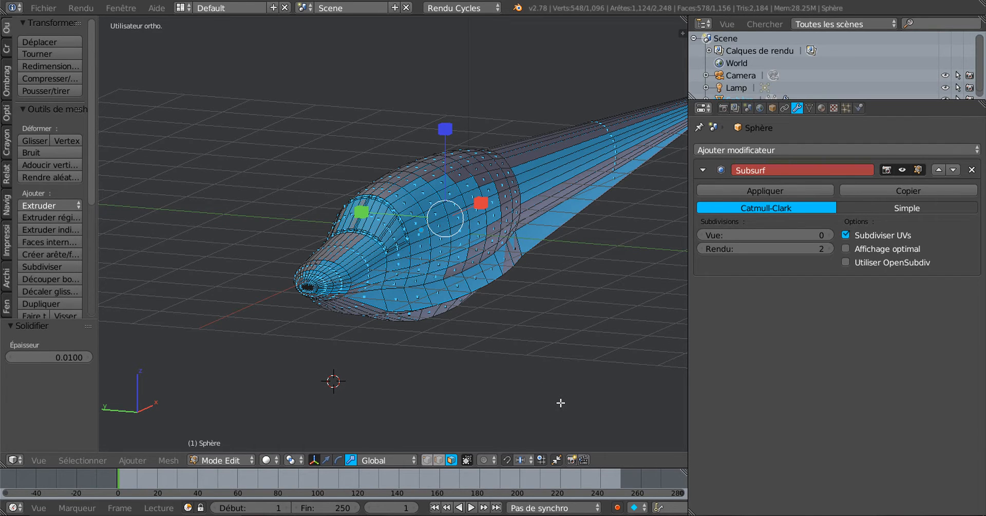
- Invert the selection to the inner shell and scale it uniformly by 0.969 and again by 0.939
key("ctrl+i")
key("s")
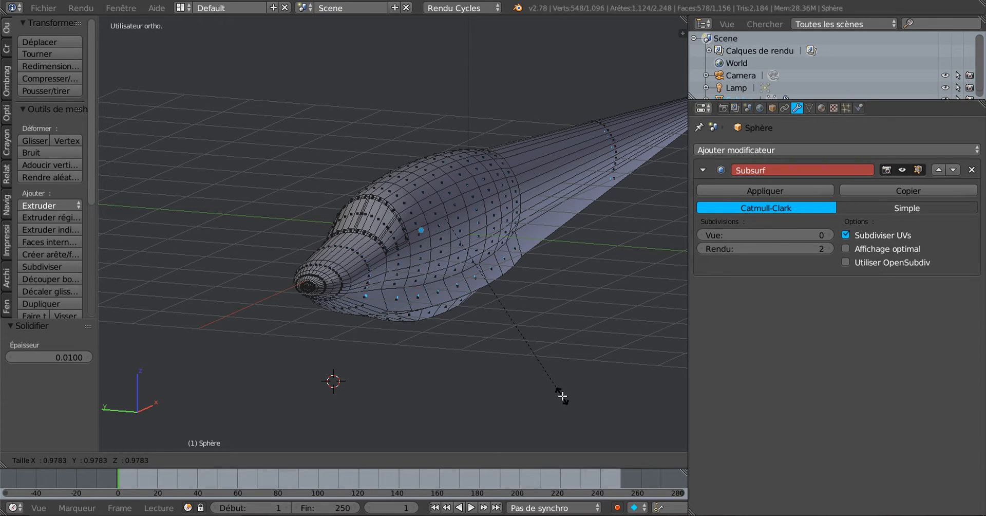
left_click(562, 396)
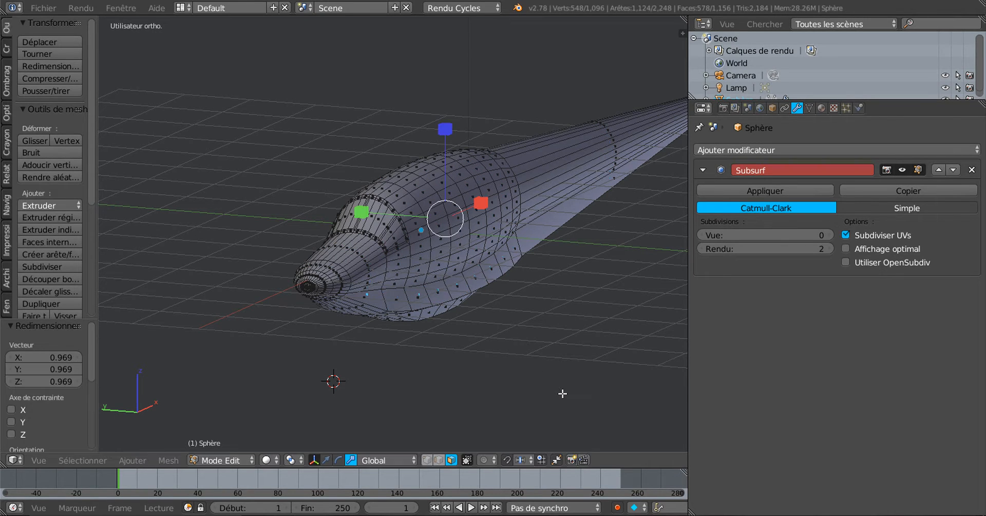
middle_click_drag(396, 387, 436, 392)
key("s")
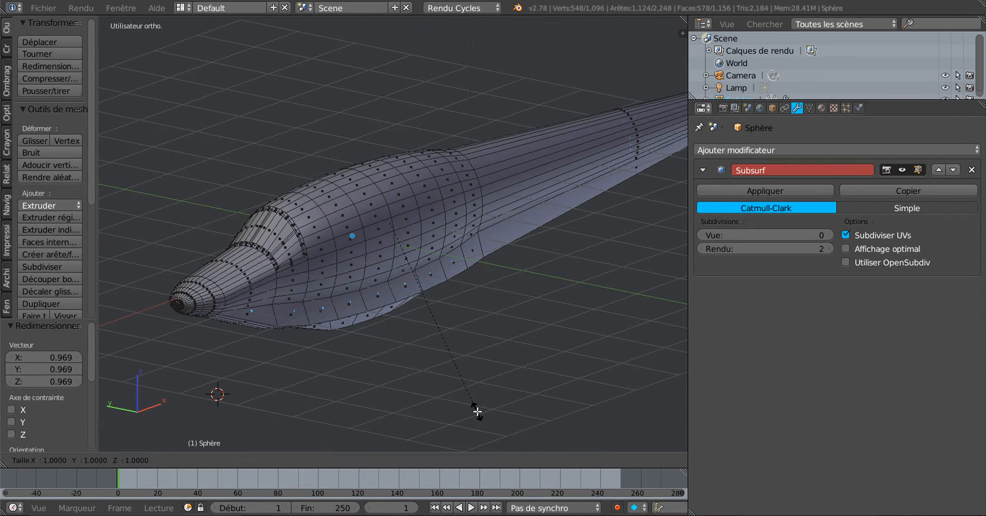
left_click(459, 364)
mouse_move(367, 379)
middle_mouse_down()
mouse_move(513, 366)
mouse_move(456, 396)
mouse_move(370, 370)
mouse_move(379, 359)
mouse_move(369, 361)
middle_mouse_up()
scroll(371, 369, "down", 3)
scroll(400, 370, "down", 5)
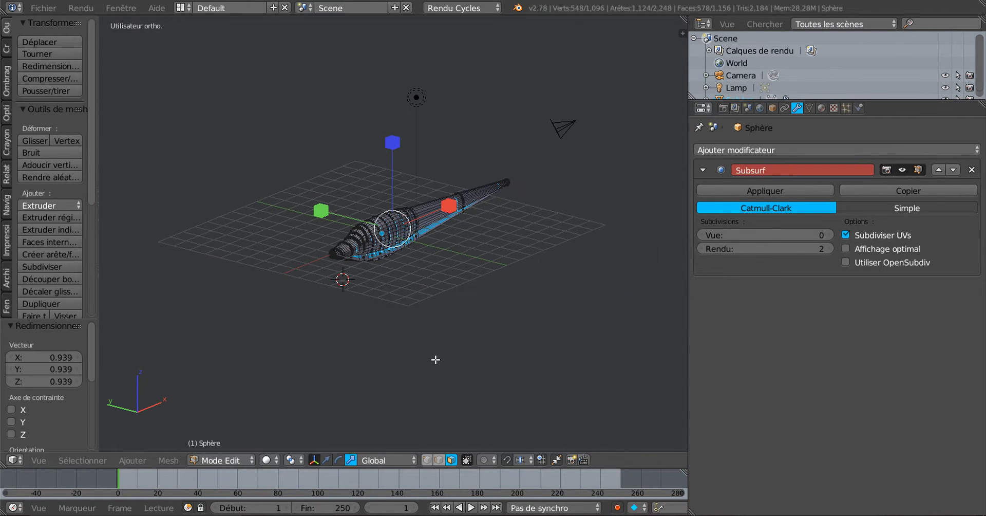
- Switch to the translate manipulator and move the inner shell out of the fuselage along Y by -2.580 and again by -1.948
mouse_move(433, 357)
middle_mouse_down()
mouse_move(407, 365)
mouse_move(480, 357)
mouse_move(452, 359)
middle_mouse_up()
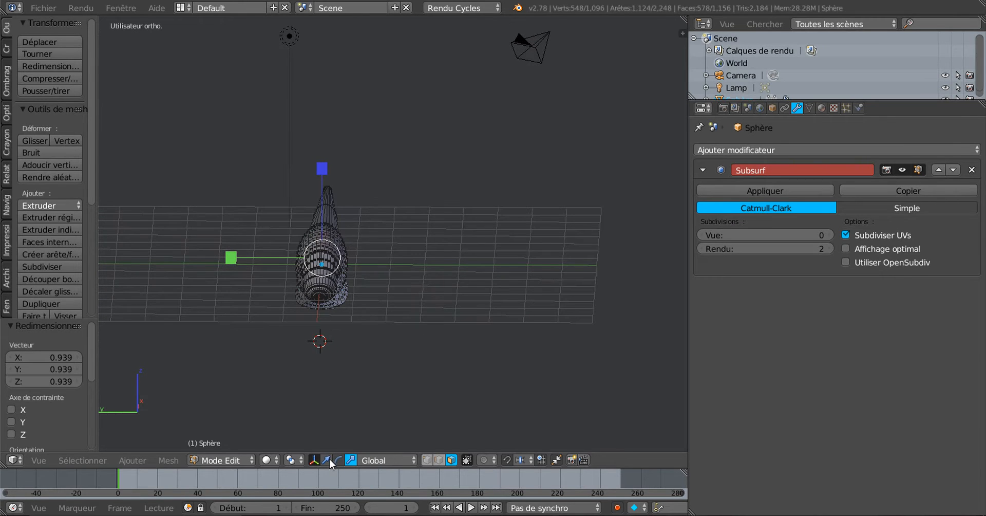
left_click(326, 460)
left_click_drag(248, 262, 334, 260)
middle_click_drag(472, 352, 365, 363)
scroll(366, 353, "up", 4)
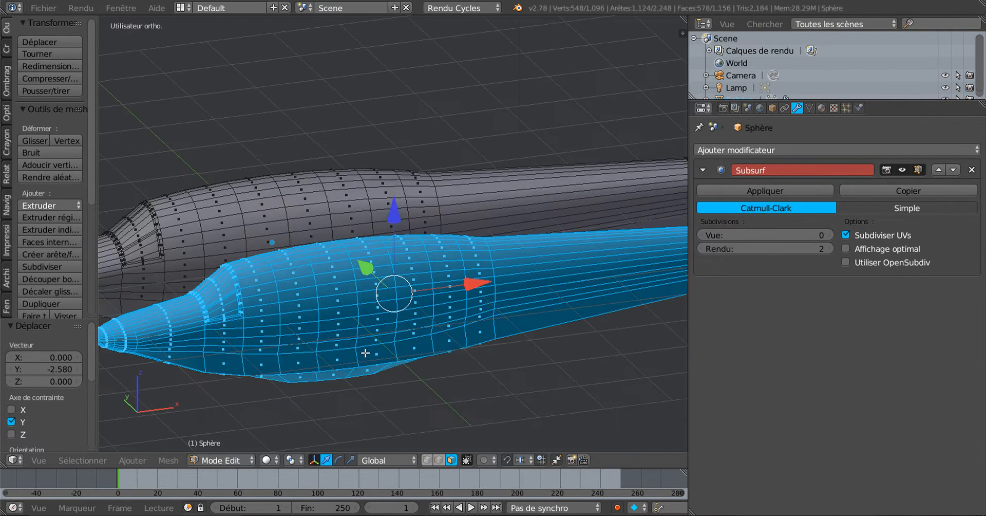
middle_click_drag(409, 339, 427, 328)
left_click_drag(406, 209, 486, 268)
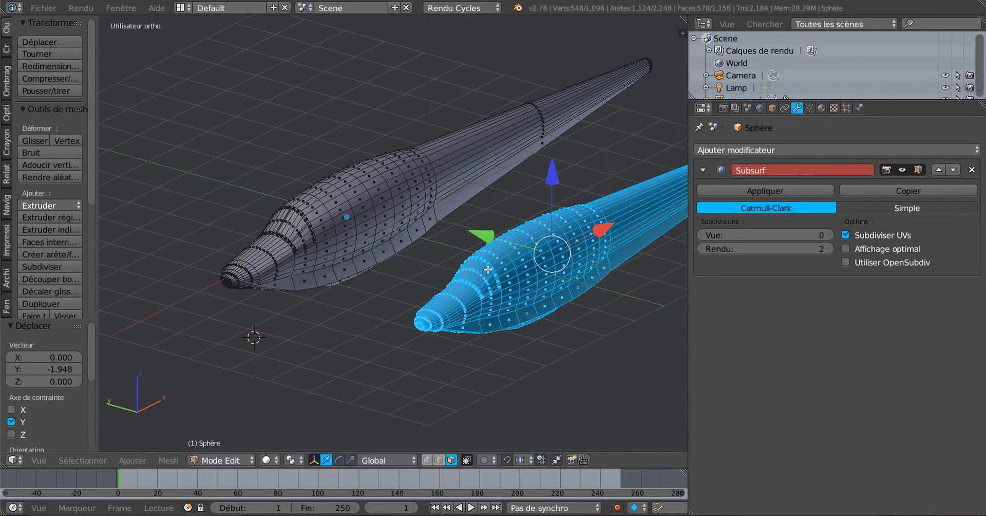
- Hide the inner shell that was moved out beside the fuselage
middle_click_drag(487, 267, 510, 305)
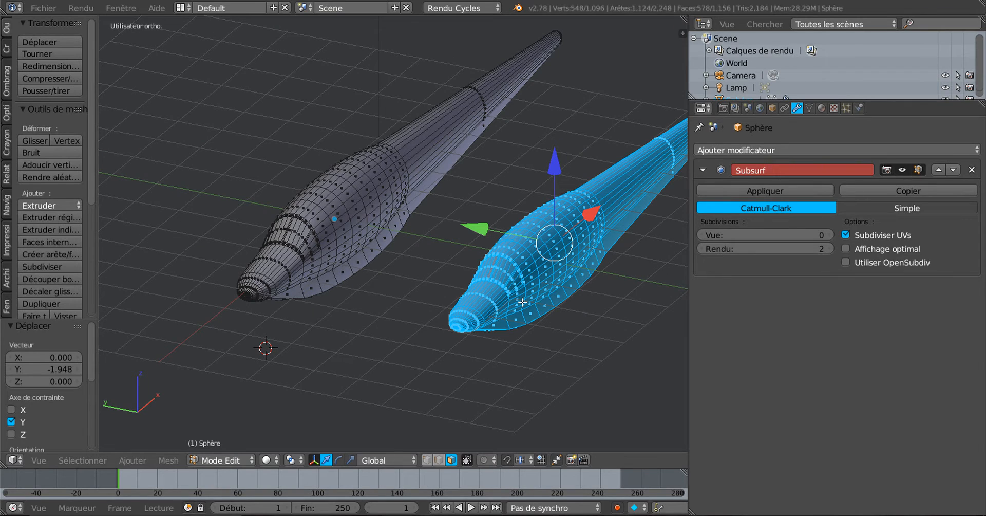
key("h")
scroll(519, 301, "up", 2)
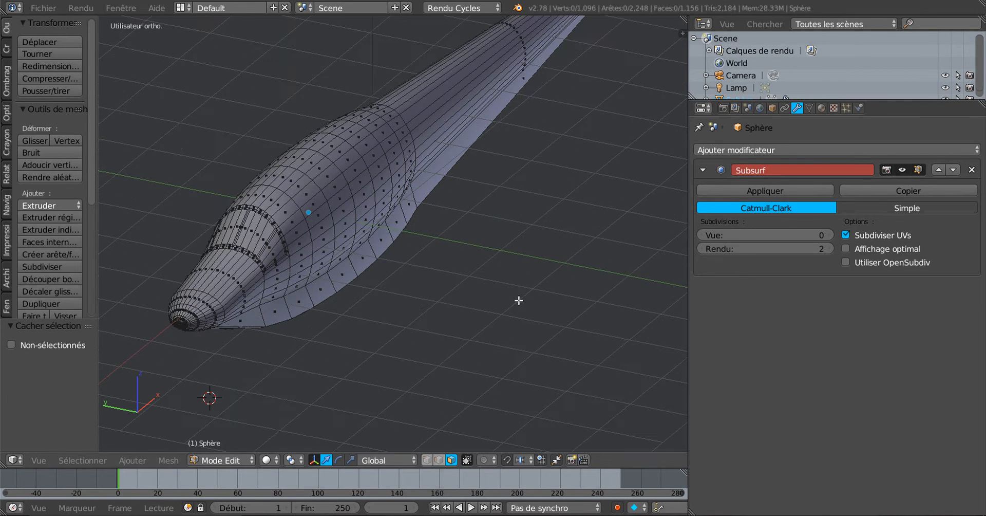
- Select the seven inset glass faces of the front and side windshield panes on the cockpit's +Y half
middle_click_drag(462, 315, 388, 254)
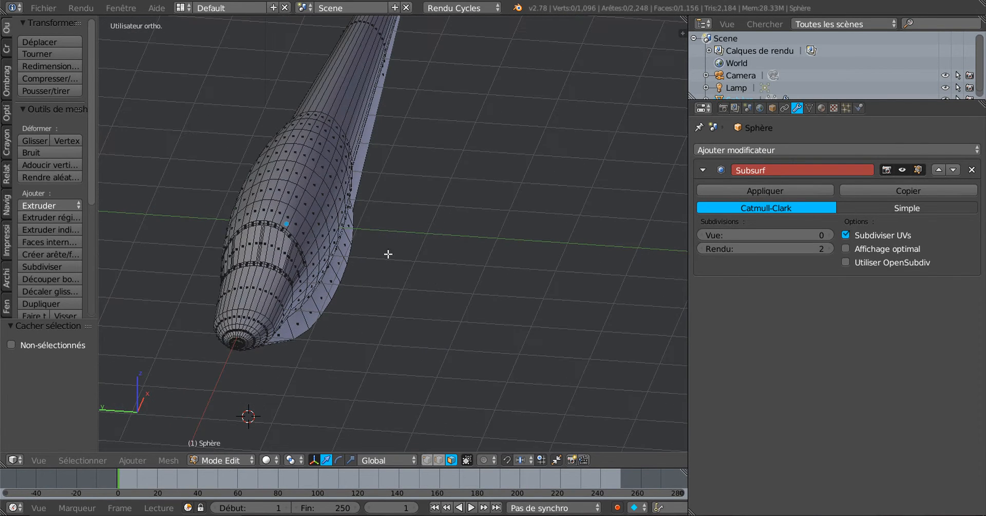
right_click(260, 257)
middle_click_drag(299, 261, 475, 268)
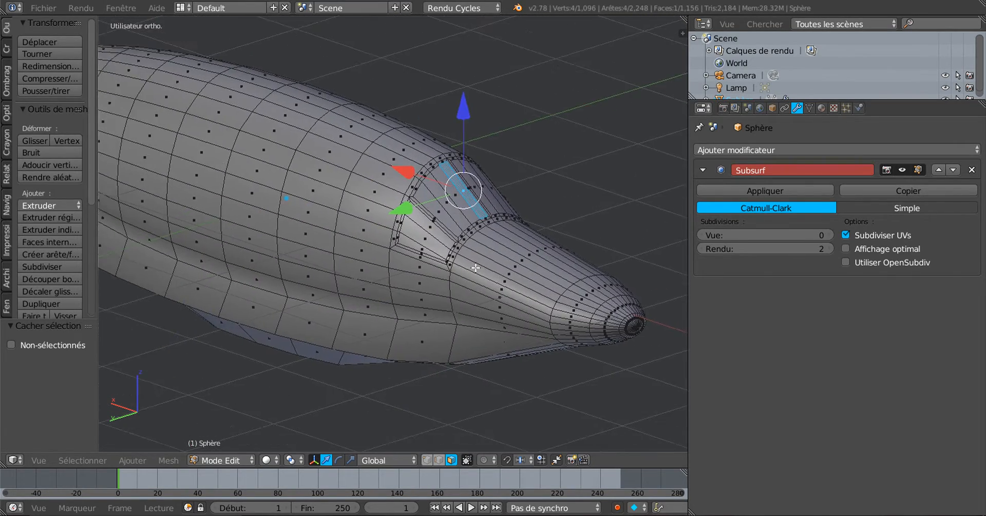
scroll(473, 257, "up", 3)
right_click(492, 175, "shift")
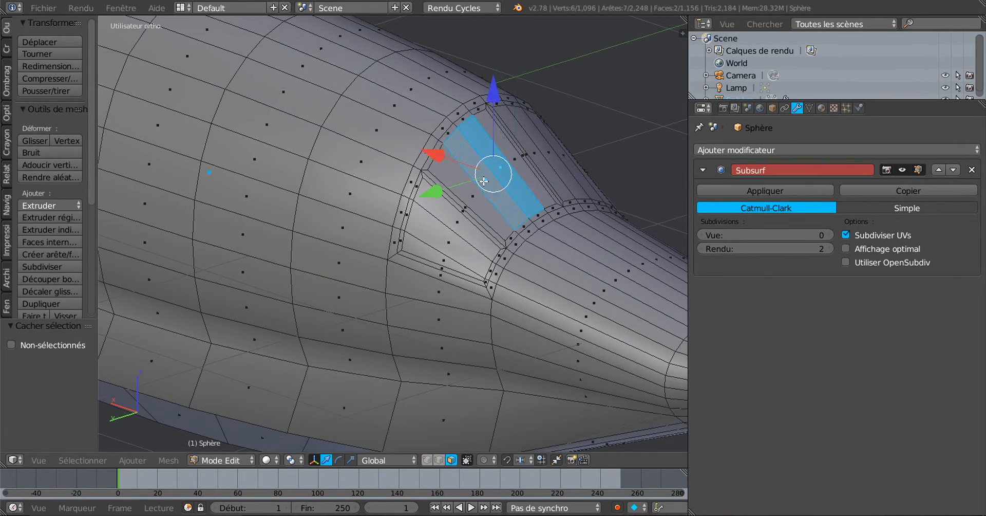
middle_click_drag(483, 247, 469, 251)
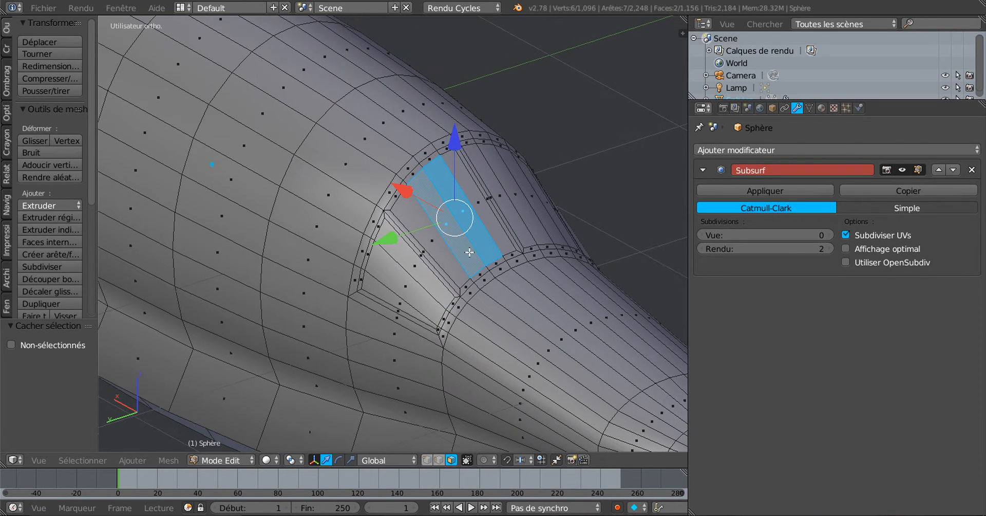
right_click(478, 203, "shift")
right_click(439, 245, "shift")
right_click(415, 272, "shift")
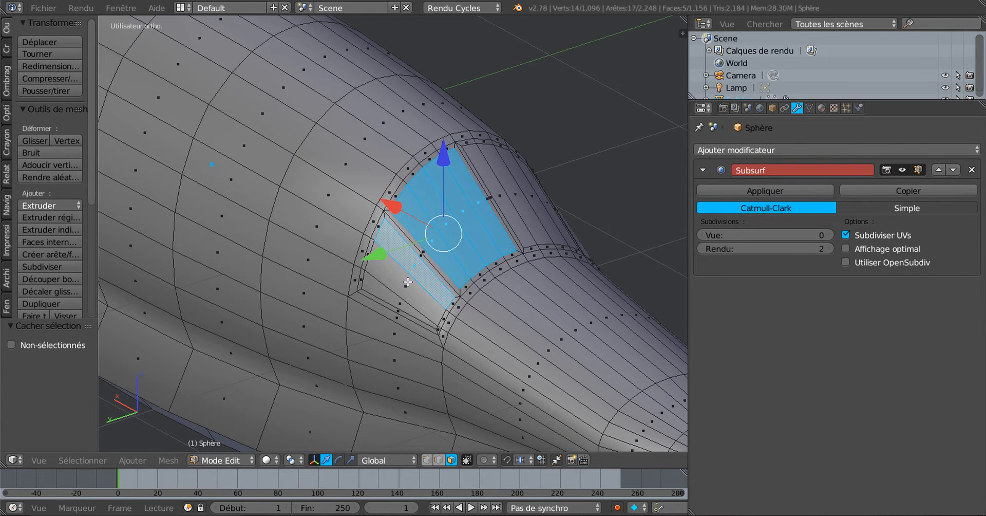
right_click(406, 283, "shift")
right_click(380, 291, "shift")
- Add the seven matching glass faces of the front and side panes on the cockpit's -Y half to the selection
middle_click_drag(556, 282, 466, 299)
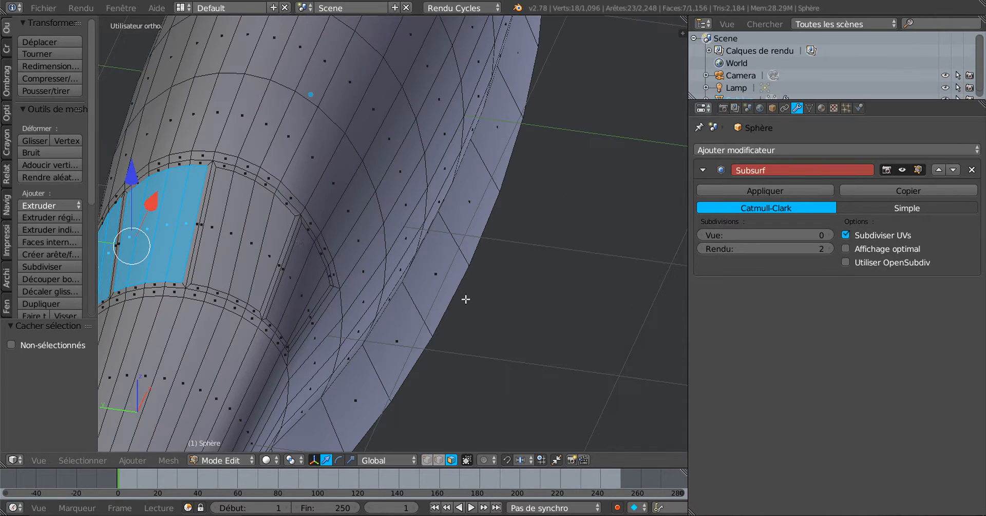
right_click(223, 204, "shift")
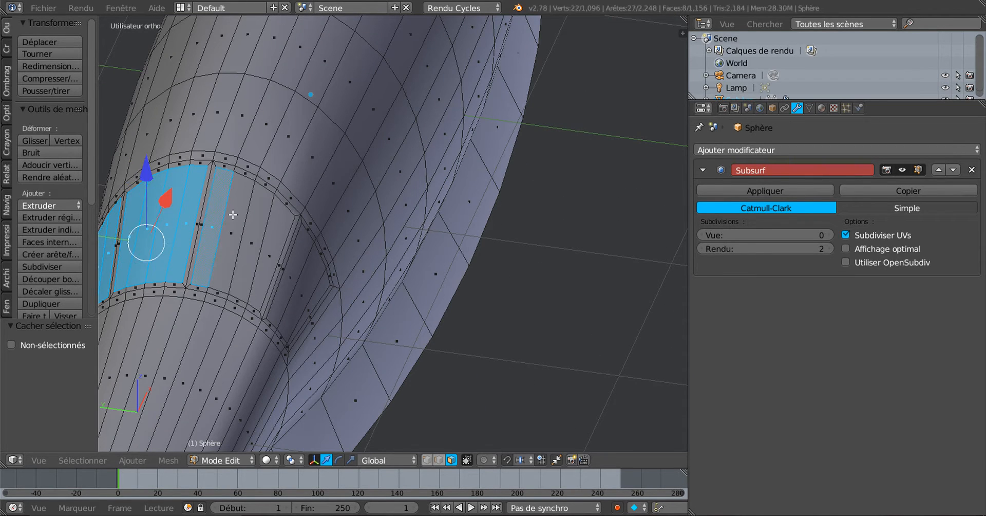
right_click(235, 216, "shift")
right_click(247, 230, "shift")
right_click(264, 242, "shift")
middle_click_drag(281, 336, 359, 236)
right_click(366, 220, "shift")
right_click(373, 256, "shift")
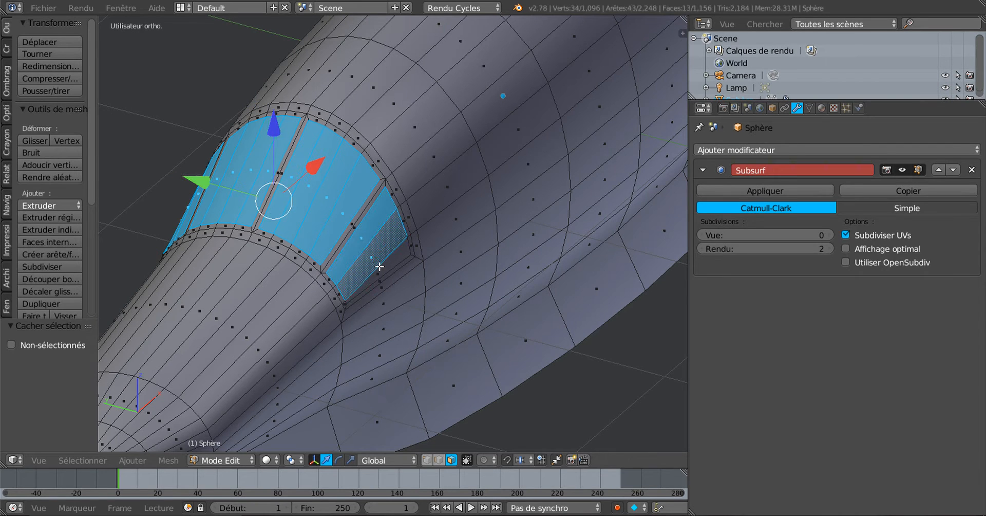
right_click(378, 268, "shift")
- Extrude all the selected windshield pane faces in place, with zero offset on X, Y and Z
middle_click_drag(379, 268, 372, 319)
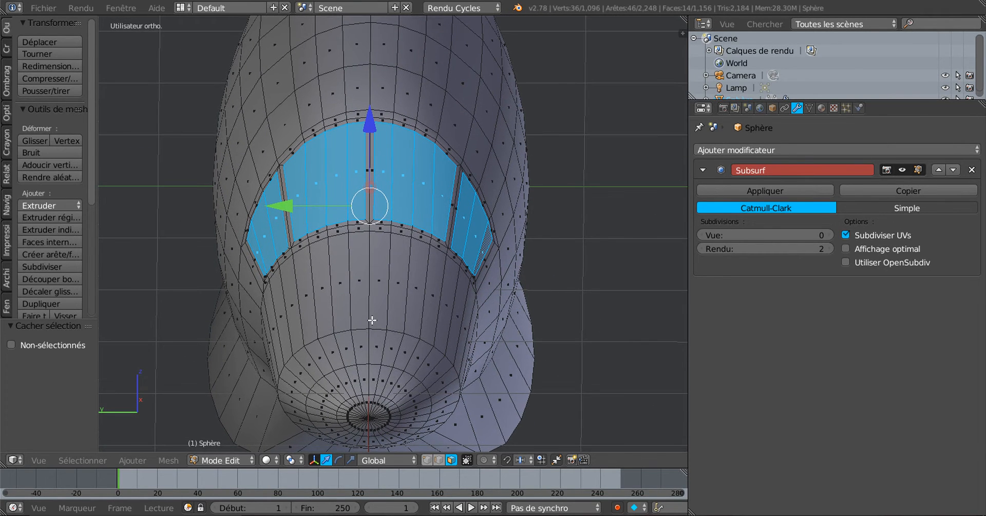
key("e")
right_click(374, 308)
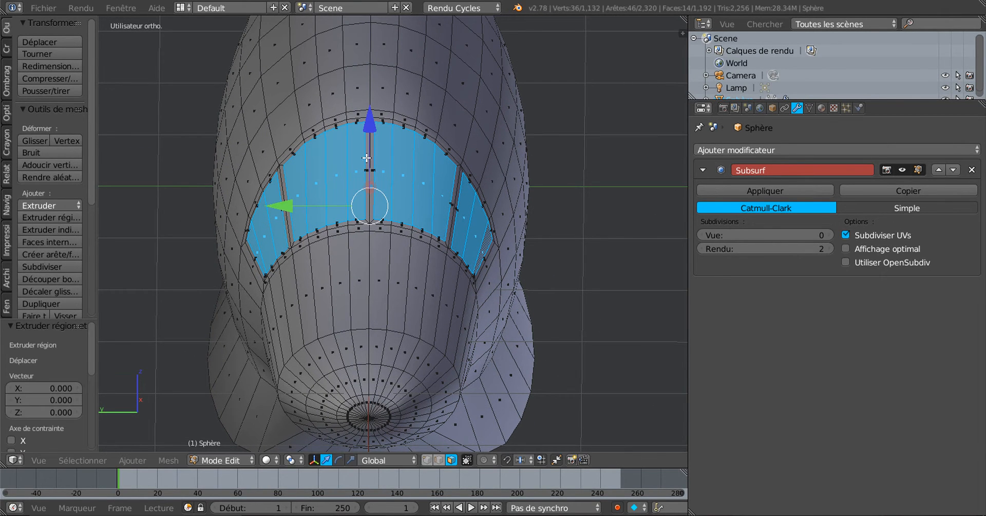
- Move the selected cockpit window faces -0.033 along the Z axis
left_click_drag(371, 126, 371, 134)
scroll(373, 143, "up", 4)
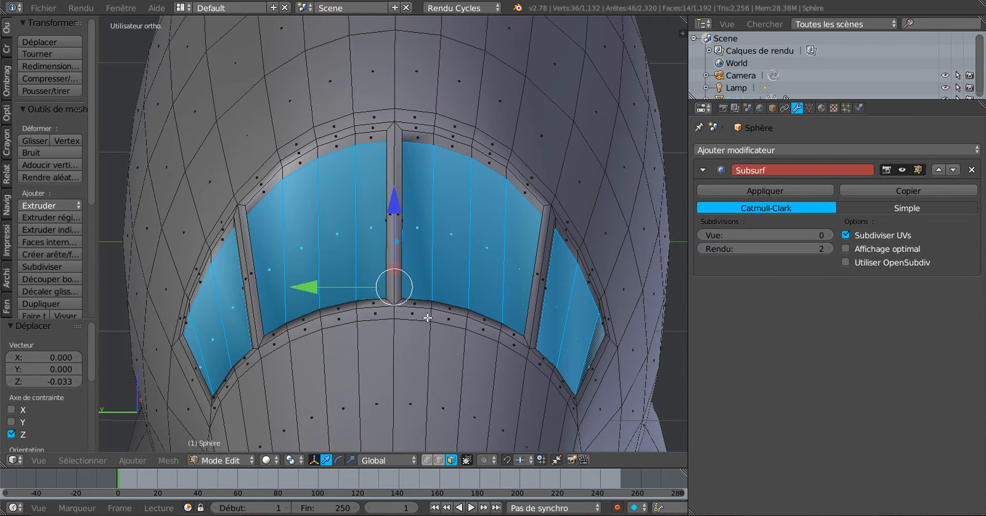
middle_click_drag(427, 318, 425, 307)
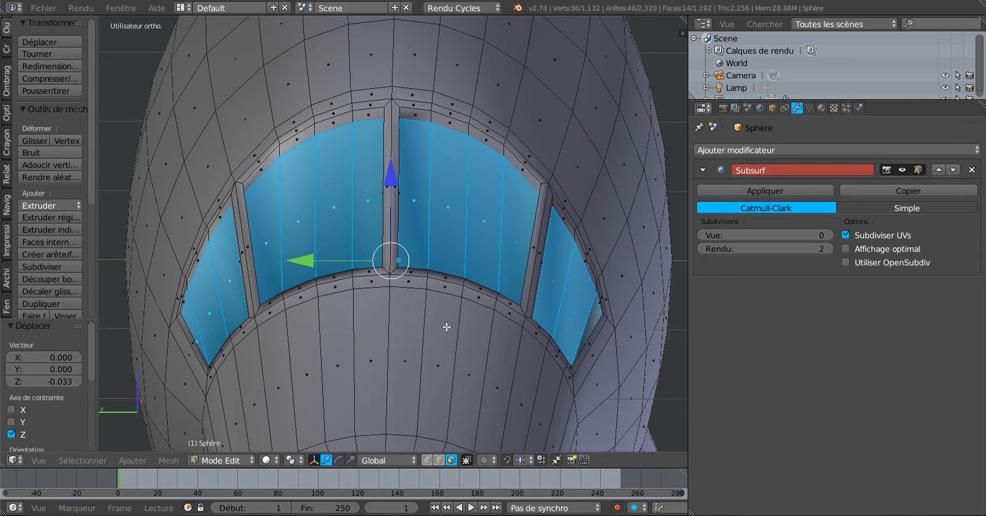
- Try to scale the selected cockpit window faces along the Y axis
left_click(351, 459)
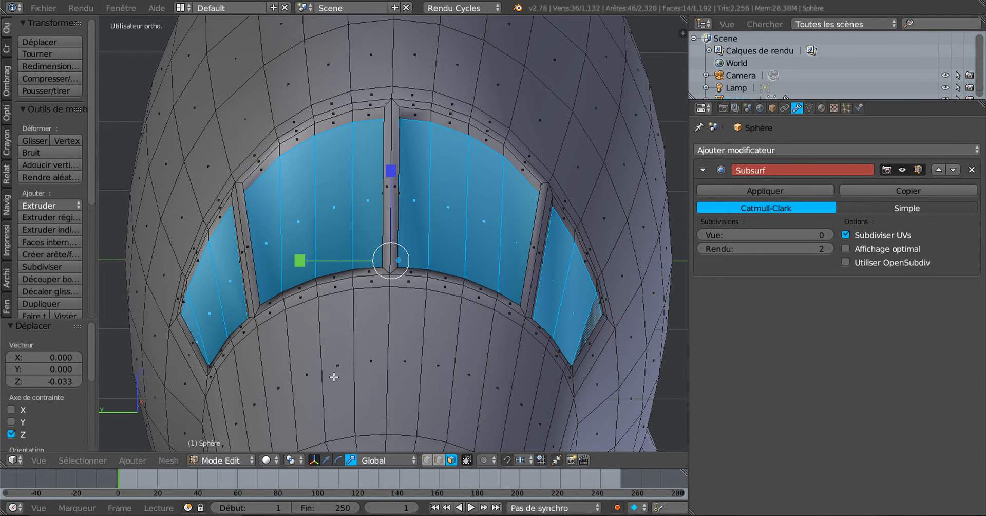
left_click(299, 260)
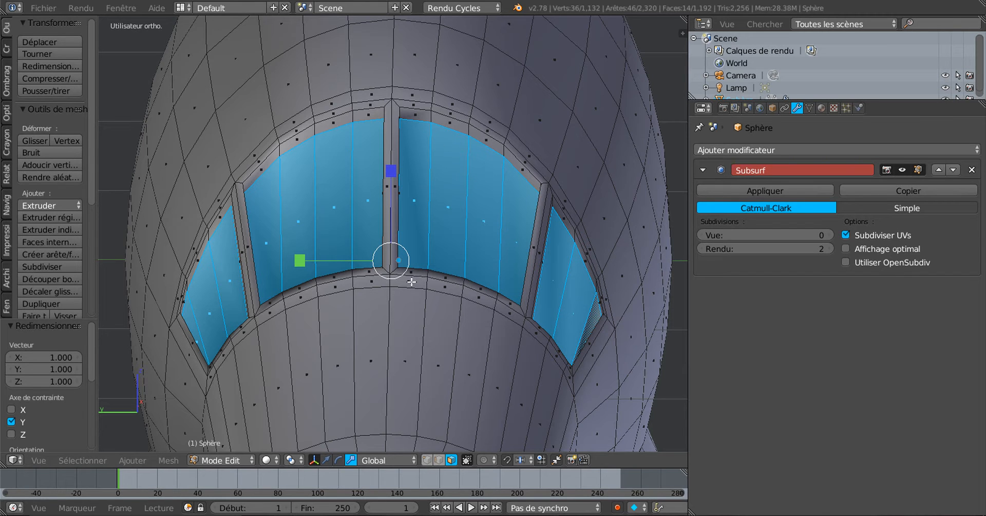
middle_click_drag(488, 327, 492, 259, "shift")
middle_click_drag(448, 292, 409, 284)
scroll(487, 302, "up", 1)
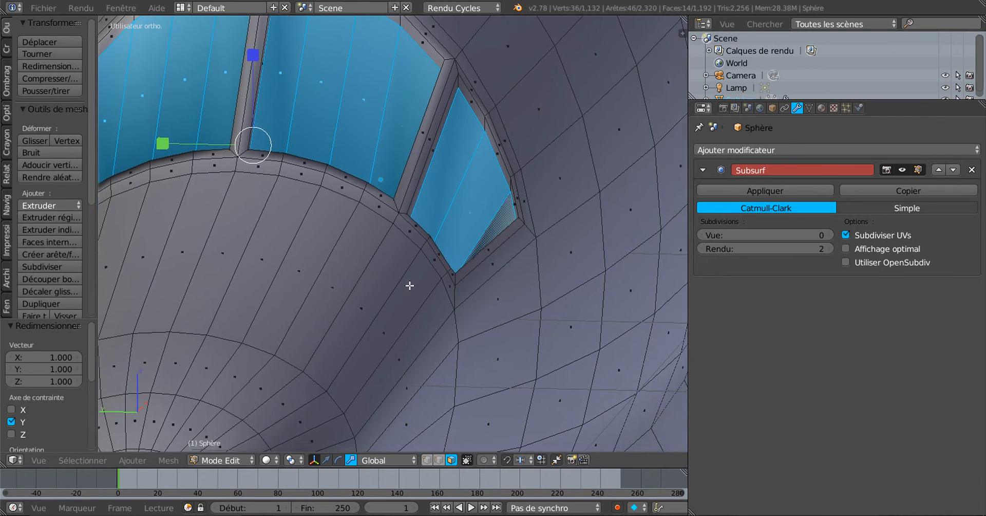
scroll(409, 284, "up", 2)
middle_click_drag(478, 319, 503, 344, "shift")
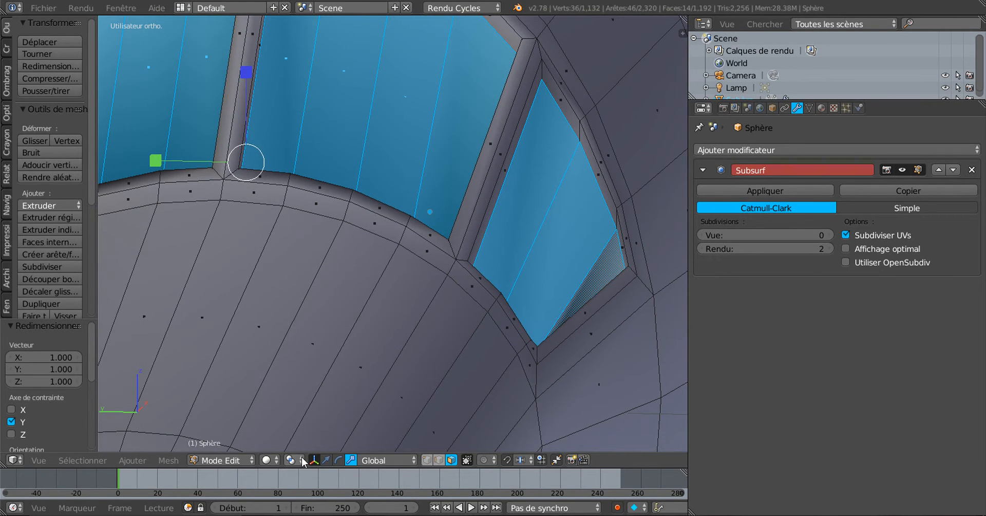
- Move the selected window faces 0.011 along the Z axis
left_click(326, 459)
scroll(348, 381, "down", 3)
middle_click_drag(362, 342, 371, 373, "shift")
middle_click_drag(372, 374, 369, 370)
scroll(329, 325, "up", 2)
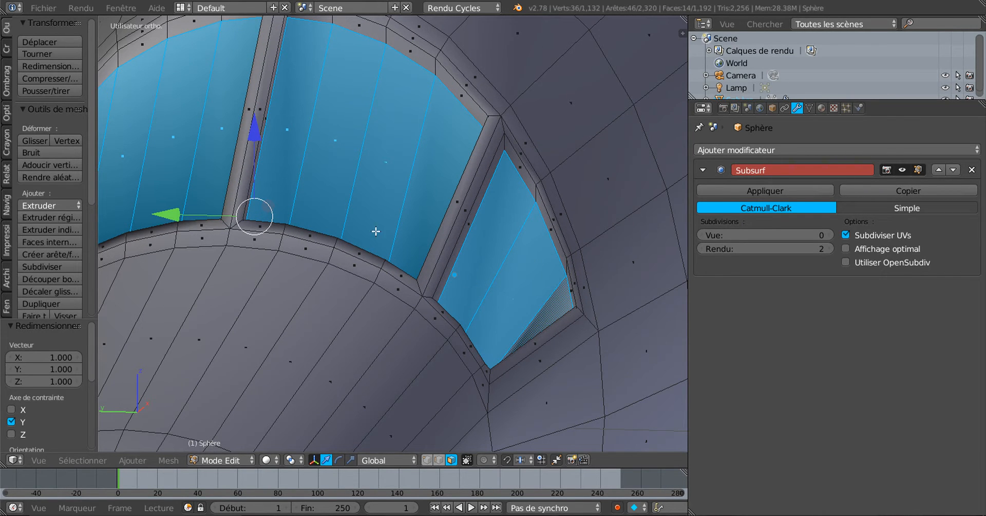
mouse_move(253, 137)
left_mouse_down()
mouse_move(254, 117)
mouse_move(257, 131)
left_mouse_up()
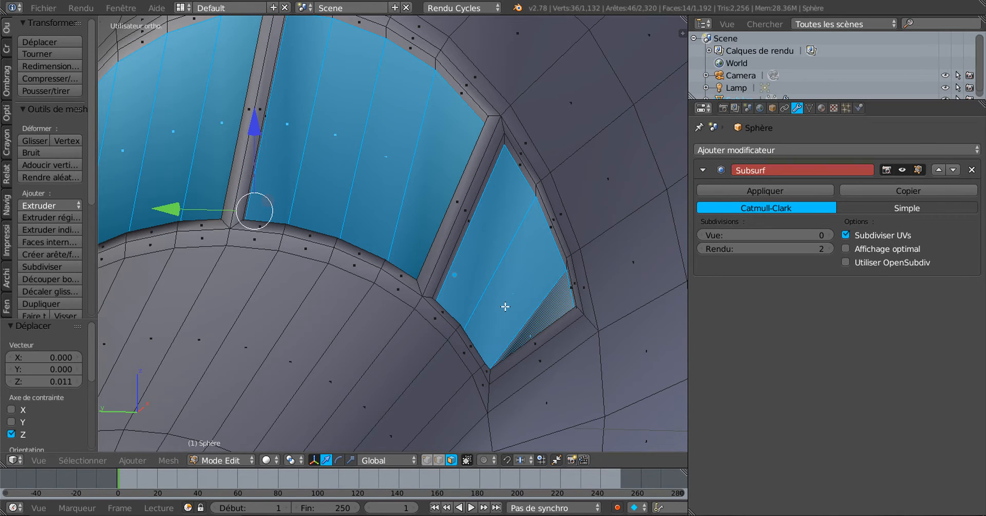
- Scale the selected window faces by 0.971 along Y and by 0.916 along Z
middle_click_drag(515, 304, 606, 301)
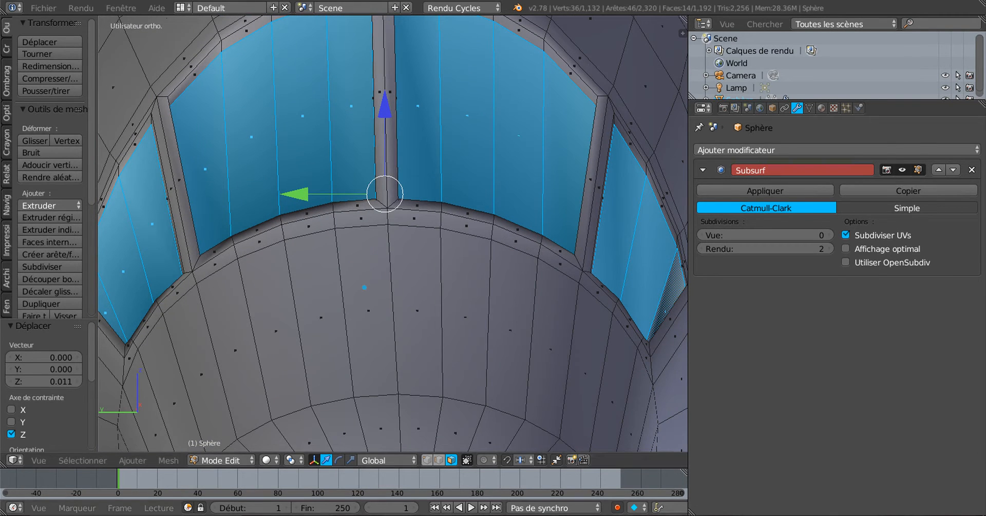
left_click(351, 460)
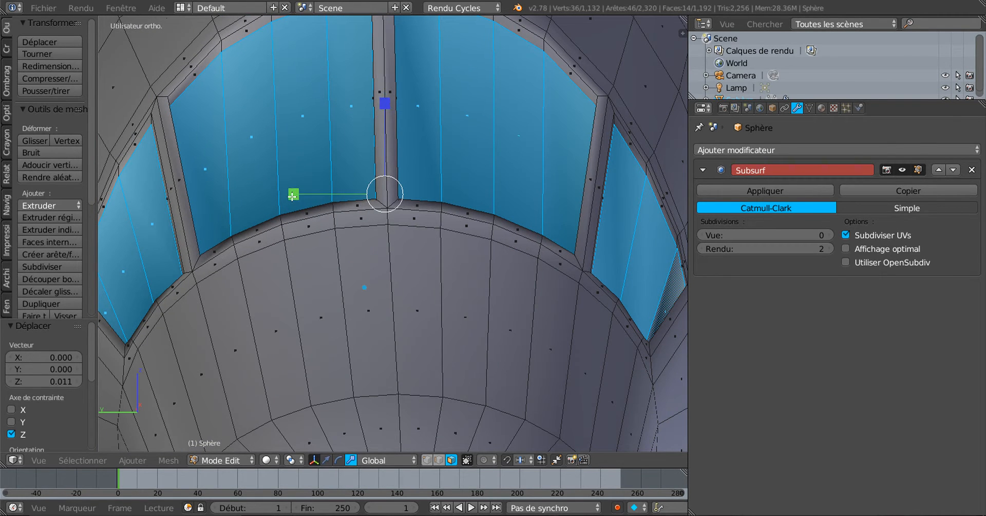
left_click_drag(293, 195, 319, 197)
scroll(351, 258, "down", 4)
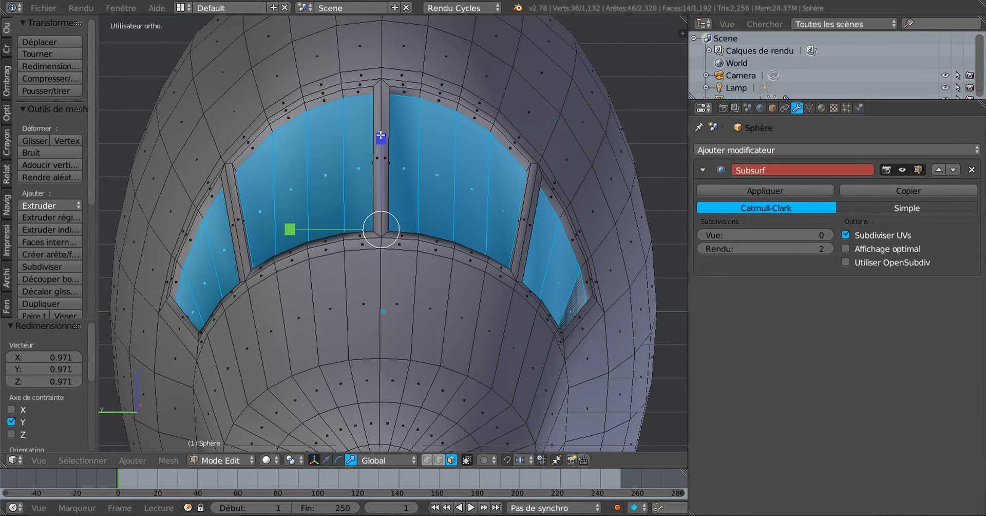
left_click_drag(380, 136, 383, 142)
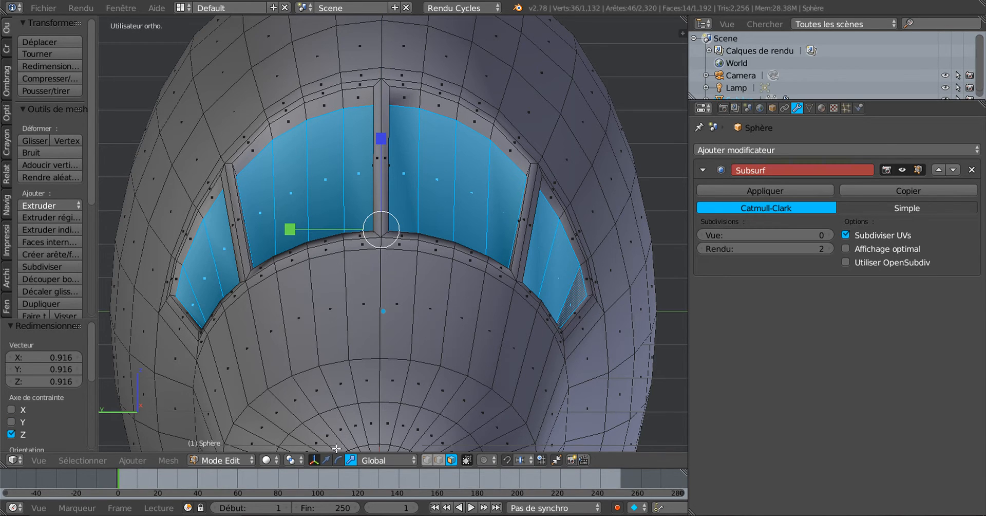
- Move the window faces 0.013 along Z and scale them by 1.064 along the same axis
left_click(326, 459)
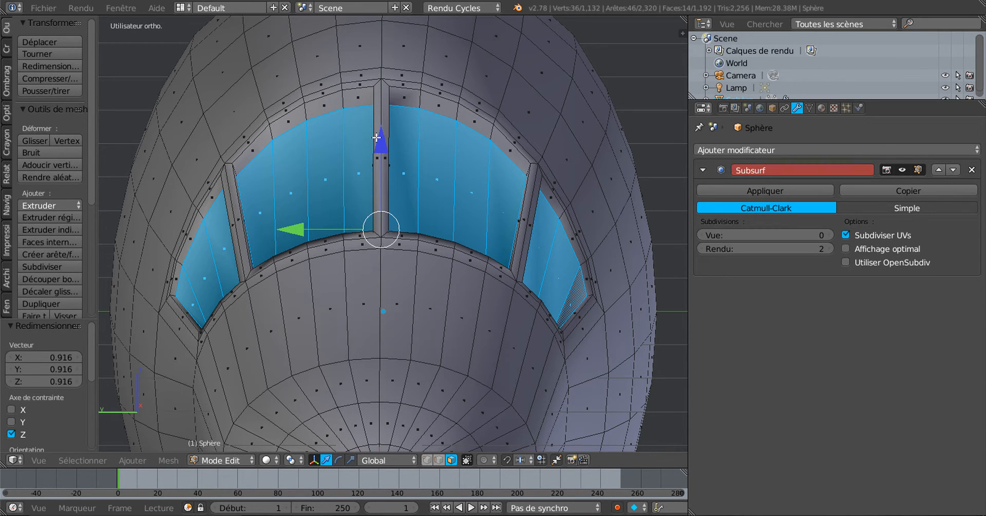
left_click_drag(376, 137, 379, 137)
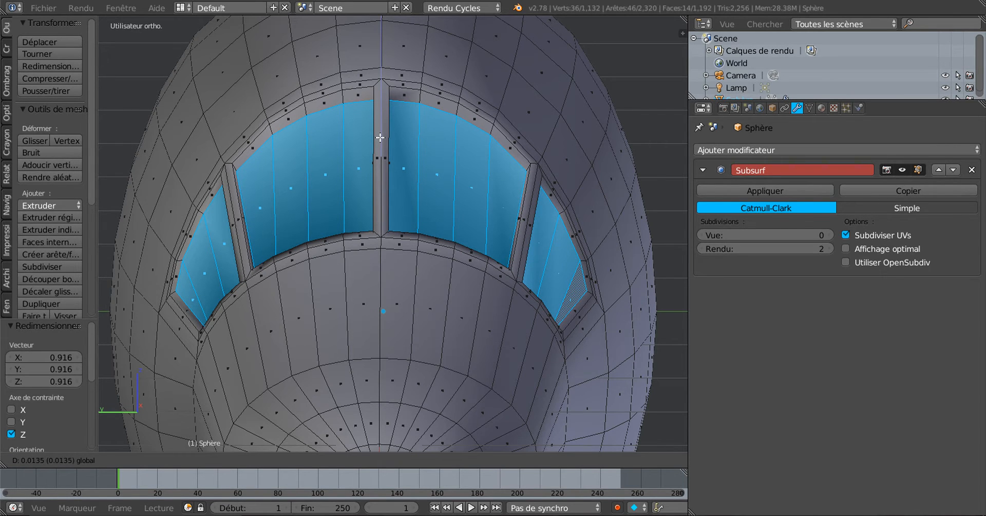
left_click_drag(379, 137, 379, 137)
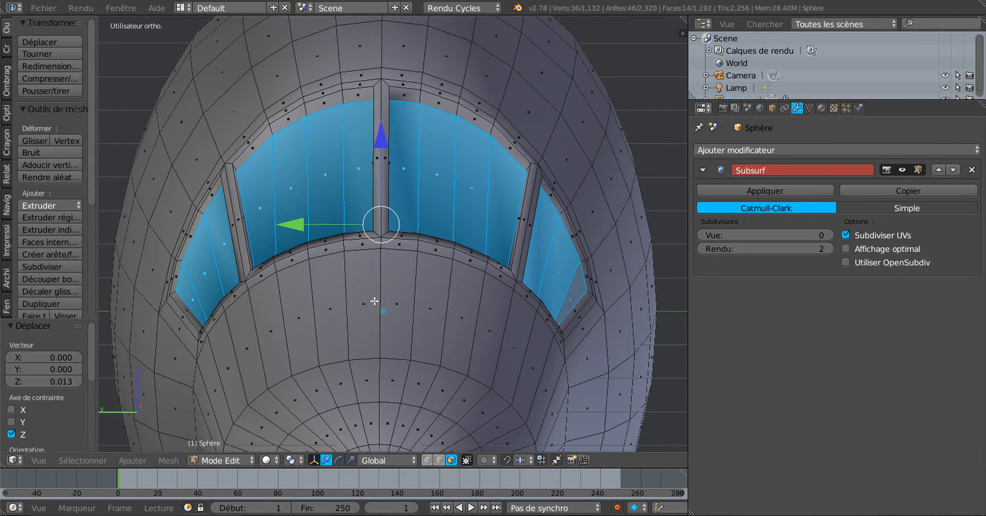
left_click(351, 459)
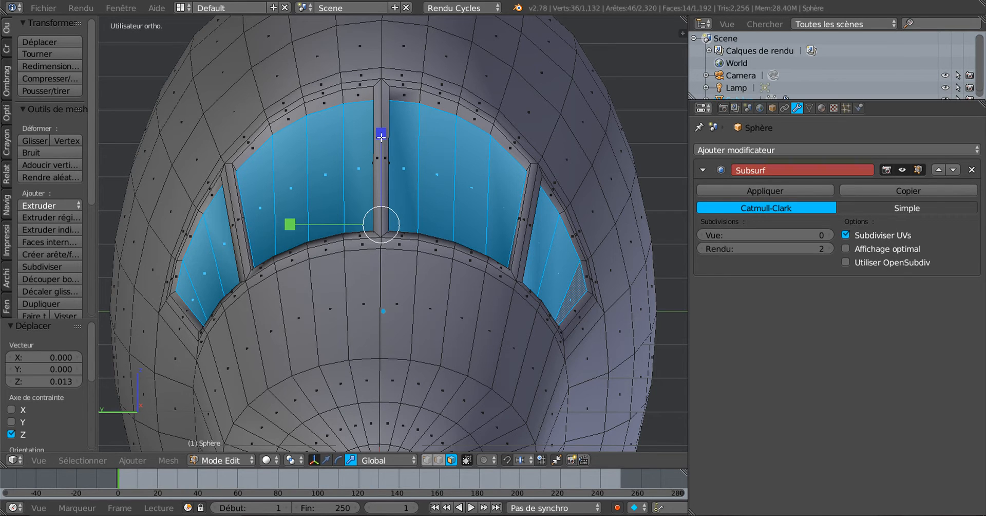
left_click_drag(382, 136, 384, 133)
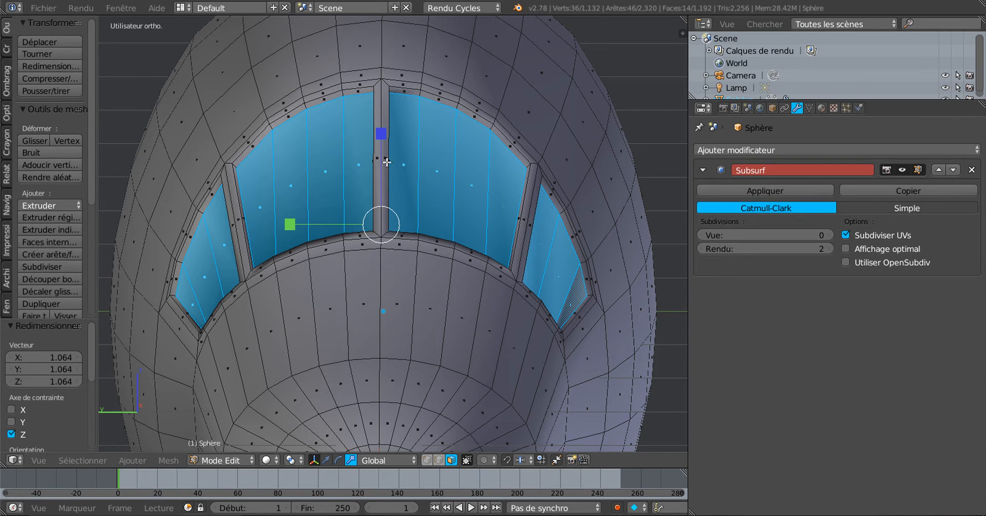
- Shift the window faces slightly along the Z axis and switch to Object Mode to check the windows
left_click(325, 459)
left_click_drag(378, 148, 386, 142)
middle_click_drag(416, 190, 415, 236)
key("Tab")
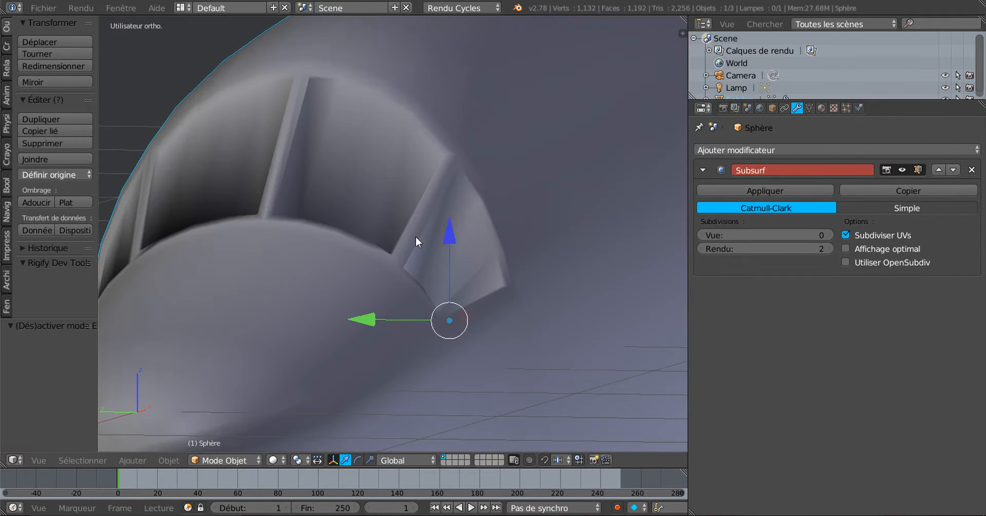
scroll(416, 236, "down", 3)
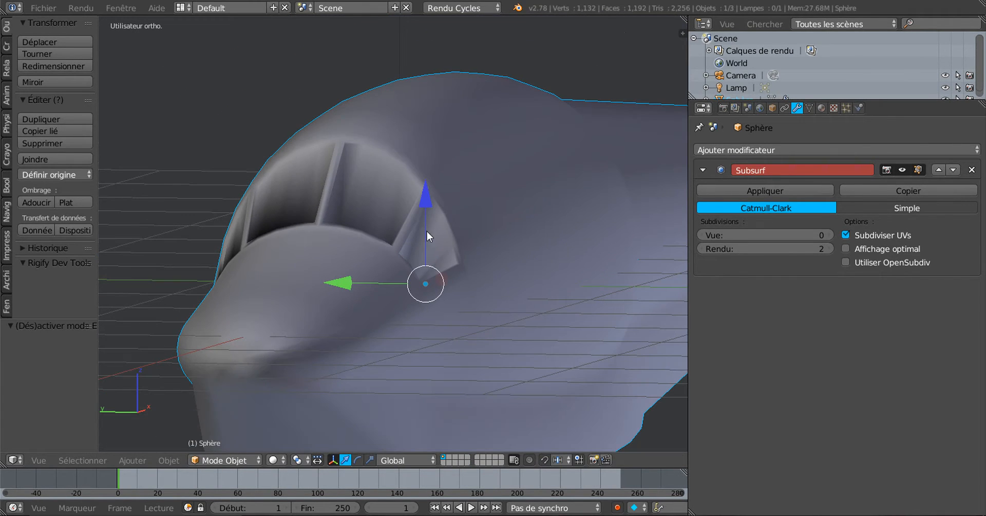
- Set the Subsurf modifier's view subdivisions to 2 and check the smoothed windows up close
left_click(700, 237)
type("1")
key("Return")
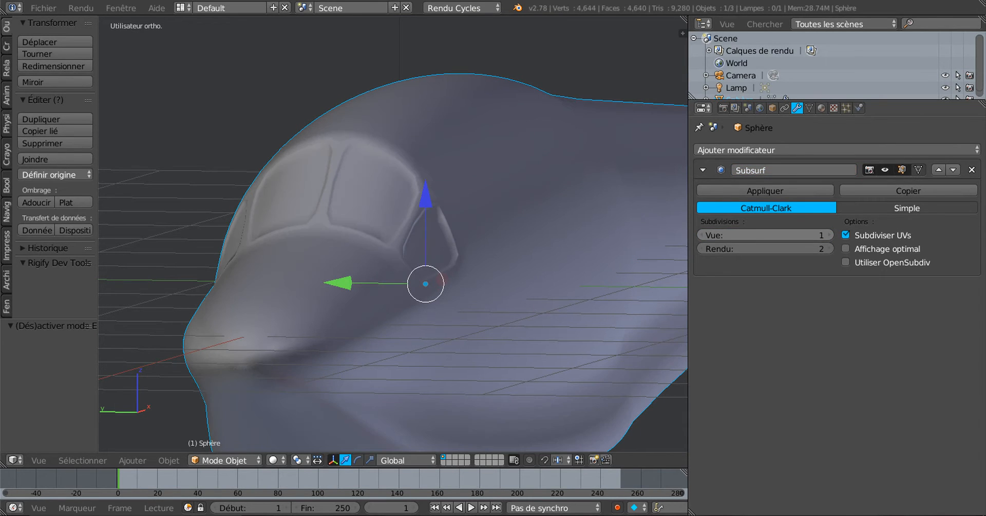
left_click(828, 234)
middle_click_drag(667, 229, 457, 246)
key("Tab")
key("Tab")
scroll(455, 247, "up", 4)
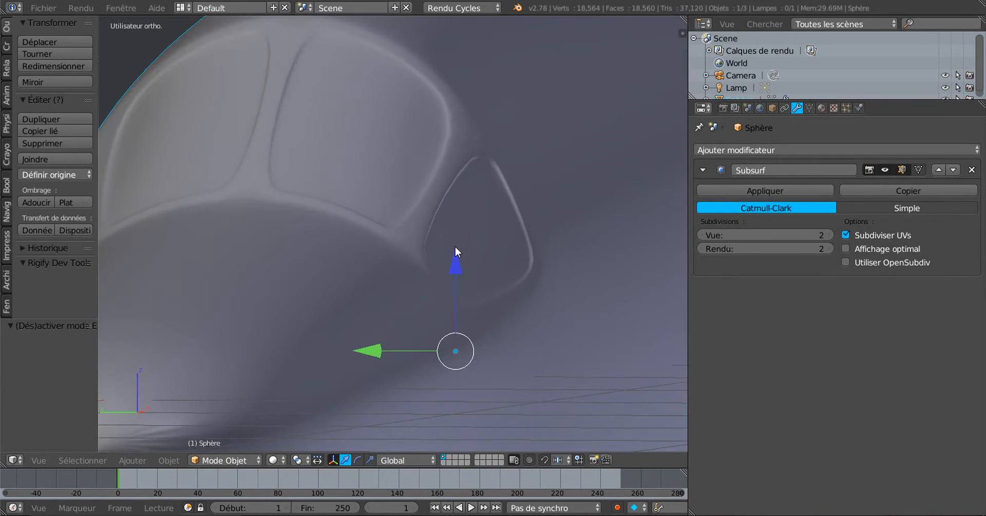
- In Edit Mode, add one loop cut across the cockpit windows and slide it close to their rear edge
key("Tab")
scroll(480, 201, "down", 2)
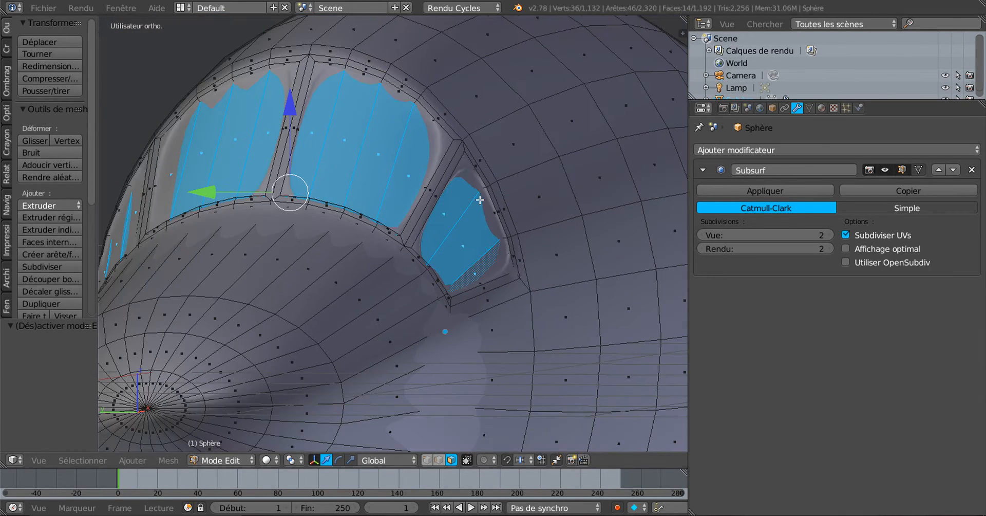
middle_click_drag(444, 242, 411, 253)
middle_click_drag(462, 234, 526, 237)
key("ctrl+r")
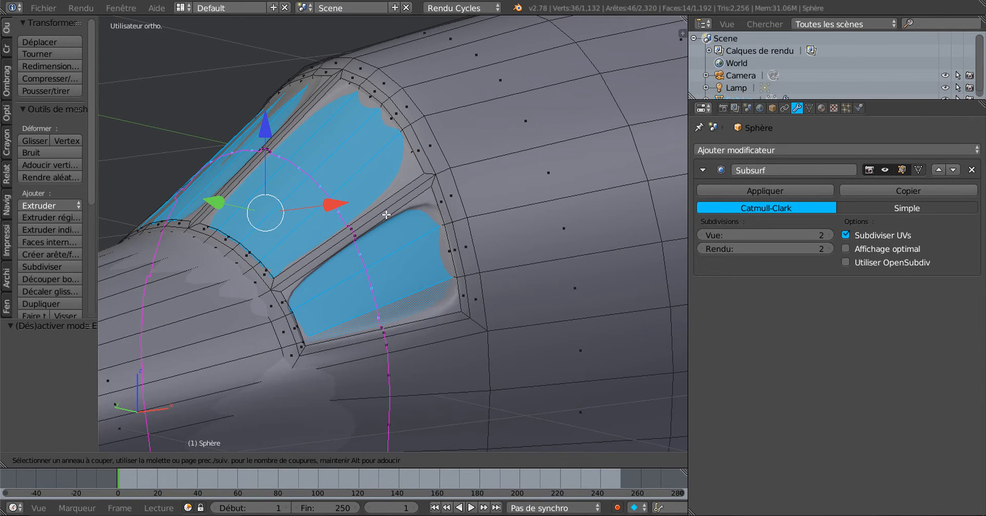
left_click(386, 215)
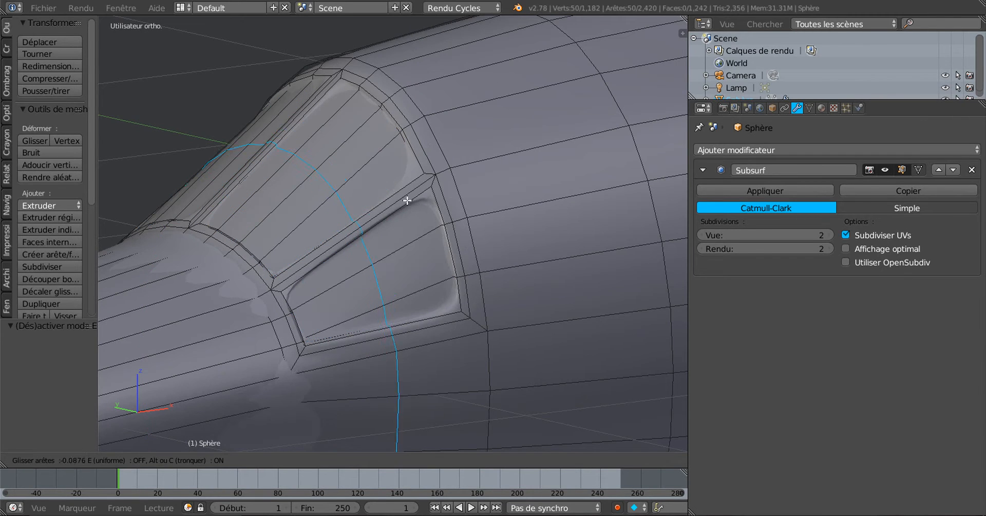
left_click(446, 171)
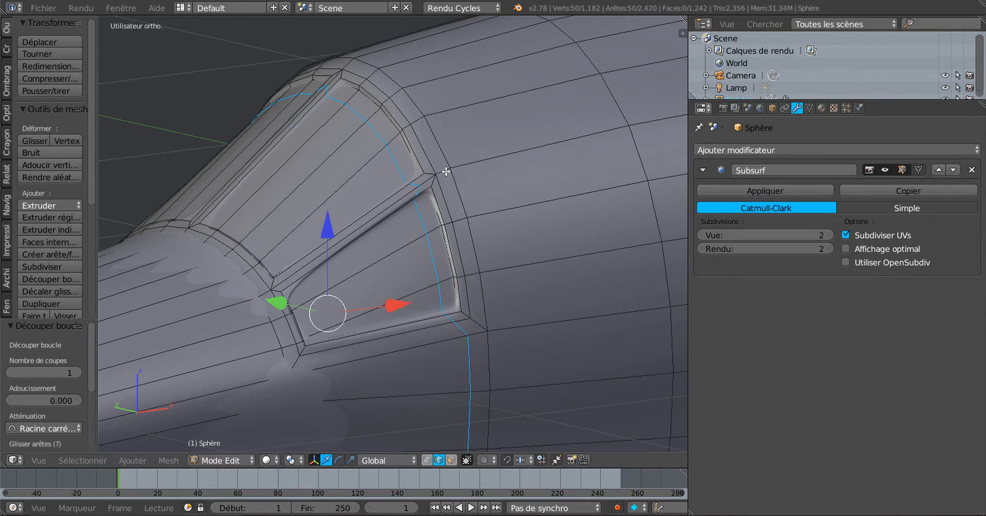
- Add another loop cut across the windows and slide it close to their front edge, next to the nose
key("ctrl+r")
left_click(375, 218)
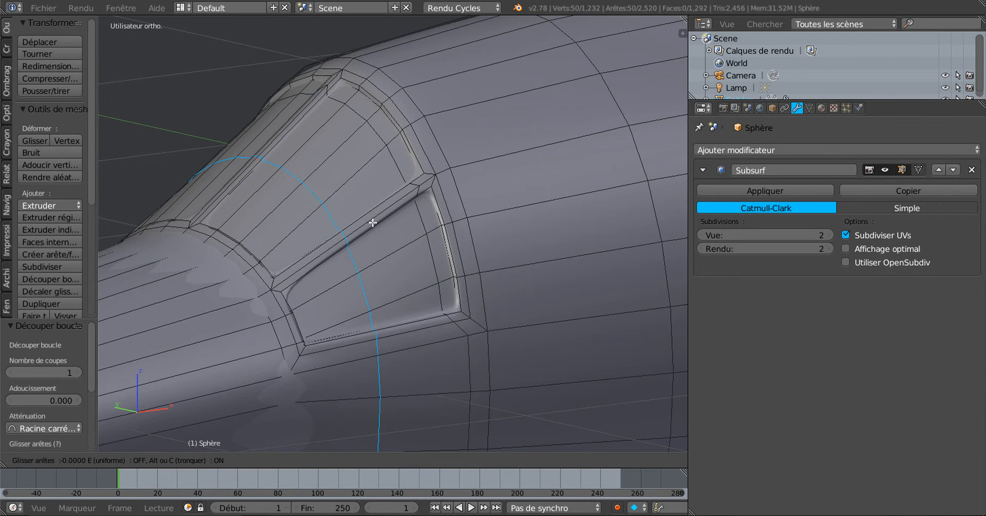
left_click(332, 274)
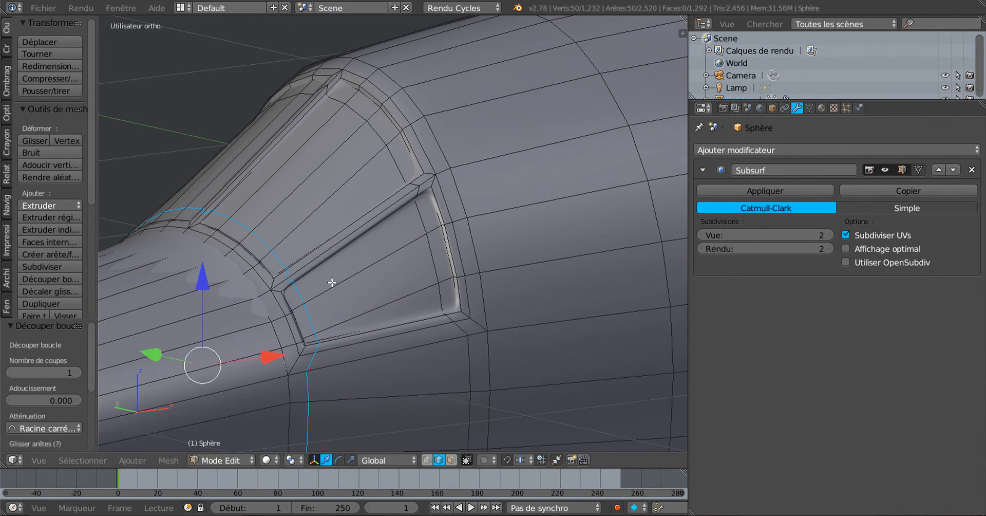
- Examine the sharpened window edges in Object Mode and the frame's wireframe in Edit Mode from several angles
key("Tab")
scroll(338, 276, "down", 2)
middle_click_drag(338, 276, 372, 279)
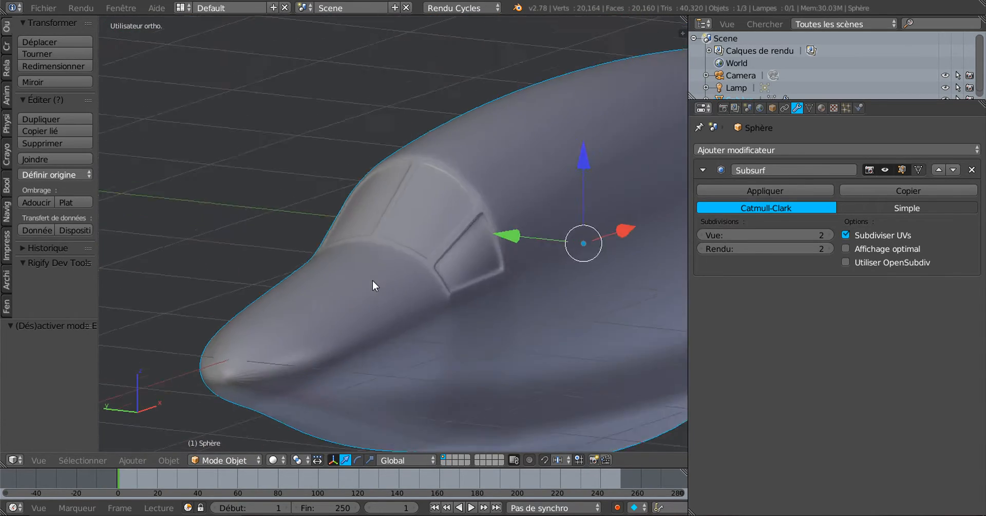
scroll(384, 279, "up", 3)
key("Tab")
scroll(383, 280, "up", 2)
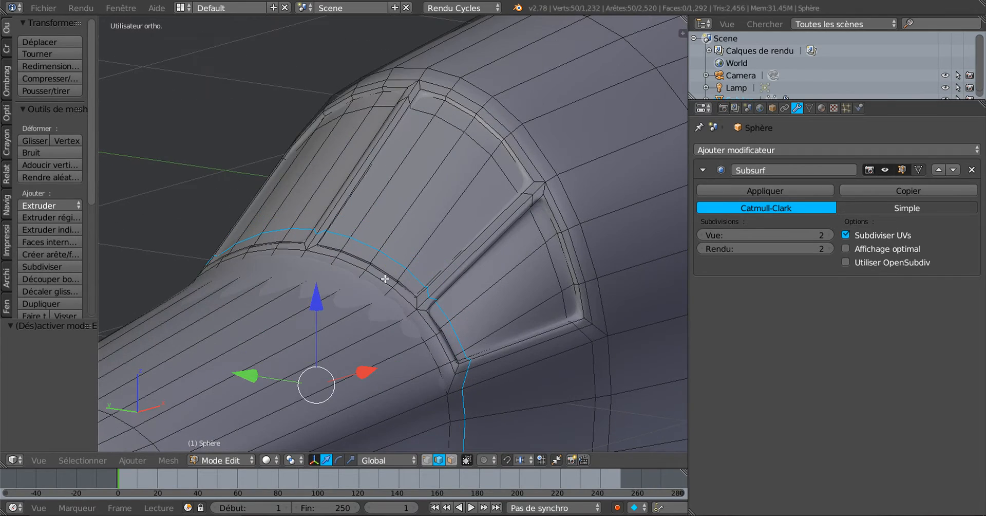
mouse_move(390, 277)
middle_mouse_down()
mouse_move(352, 275)
mouse_move(392, 229)
mouse_move(465, 235)
mouse_move(383, 272)
middle_mouse_up()
scroll(386, 271, "down", 4)
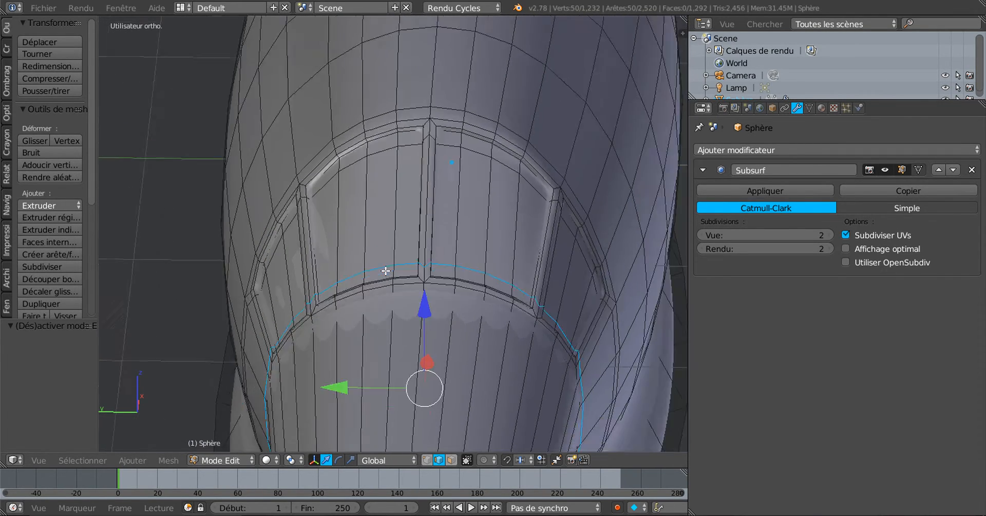
middle_click_drag(440, 262, 565, 260)
scroll(436, 243, "up", 7)
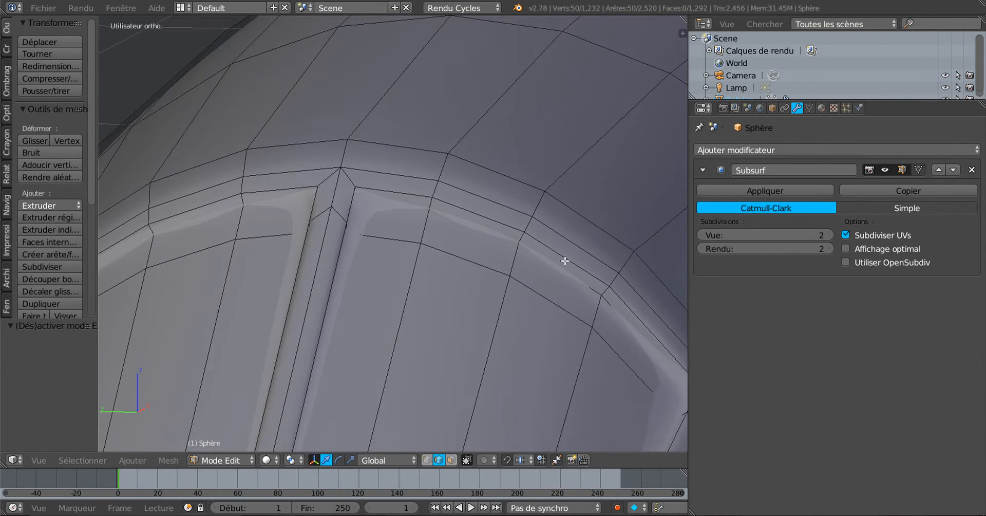
- Drop the Subsurf view subdivisions to 0 to inspect the windows' rear frame, and restore them to 2
left_click_drag(699, 234, 611, 246)
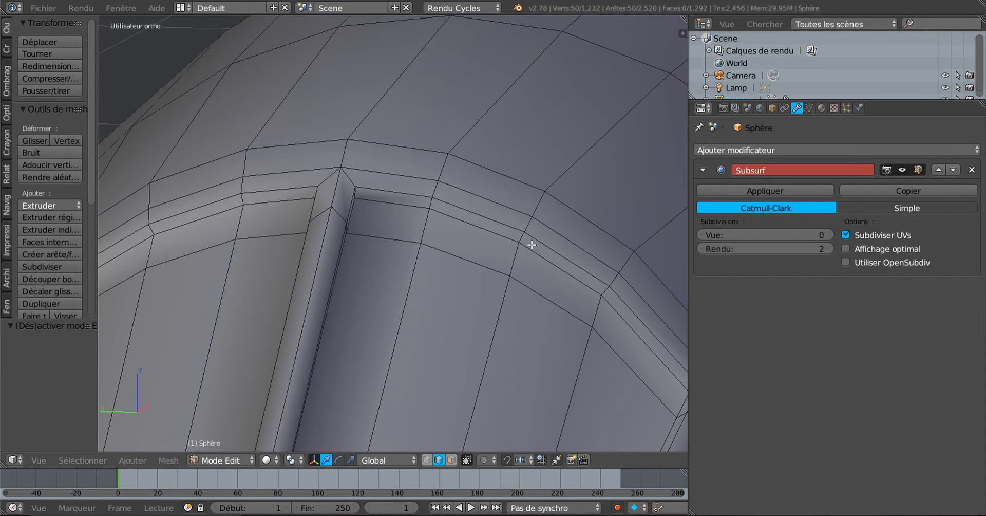
middle_click_drag(531, 245, 526, 231)
scroll(519, 231, "down", 4)
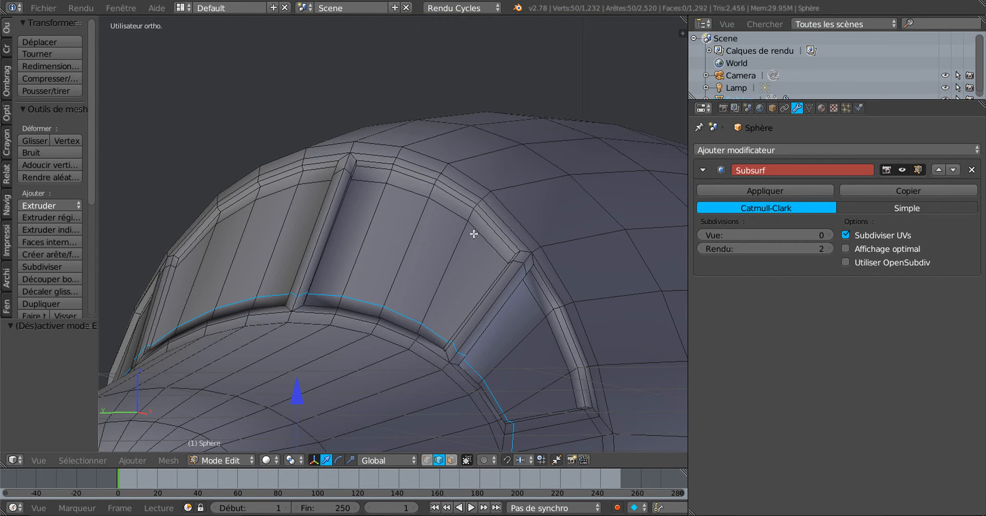
left_click(828, 234)
left_click(827, 233)
scroll(569, 283, "up", 1)
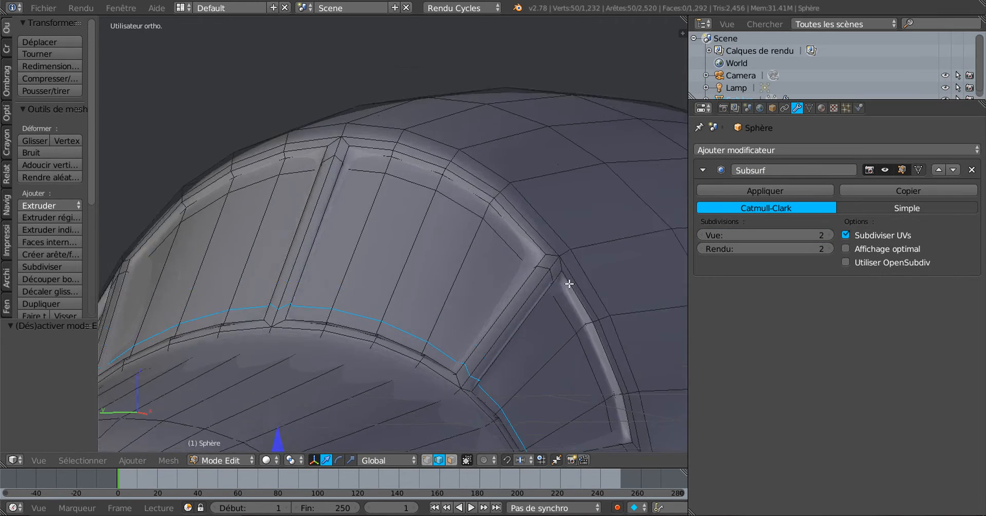
scroll(530, 210, "up", 3)
middle_click_drag(575, 185, 559, 202, "shift")
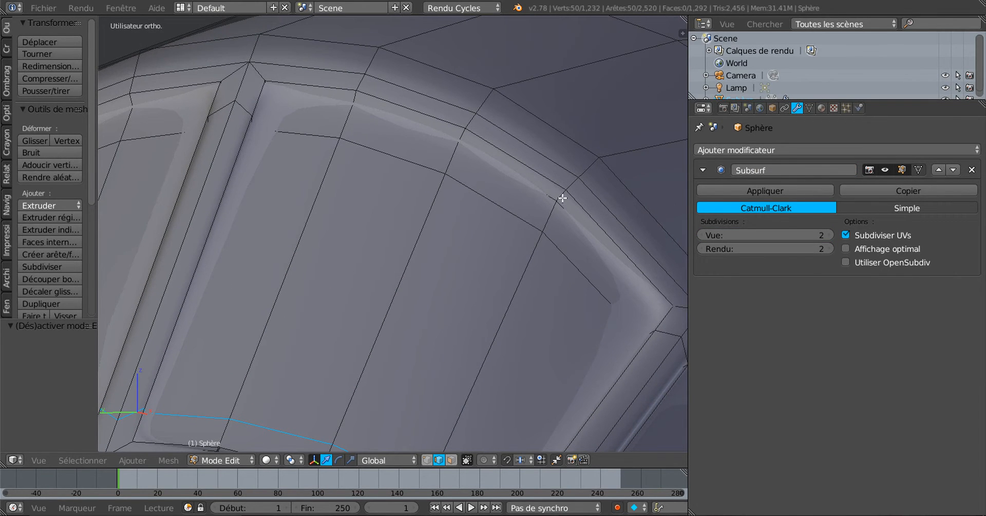
- Add three centred loop cuts around the inner rim of one front cockpit window and check its edges in Object Mode
key("ctrl+r")
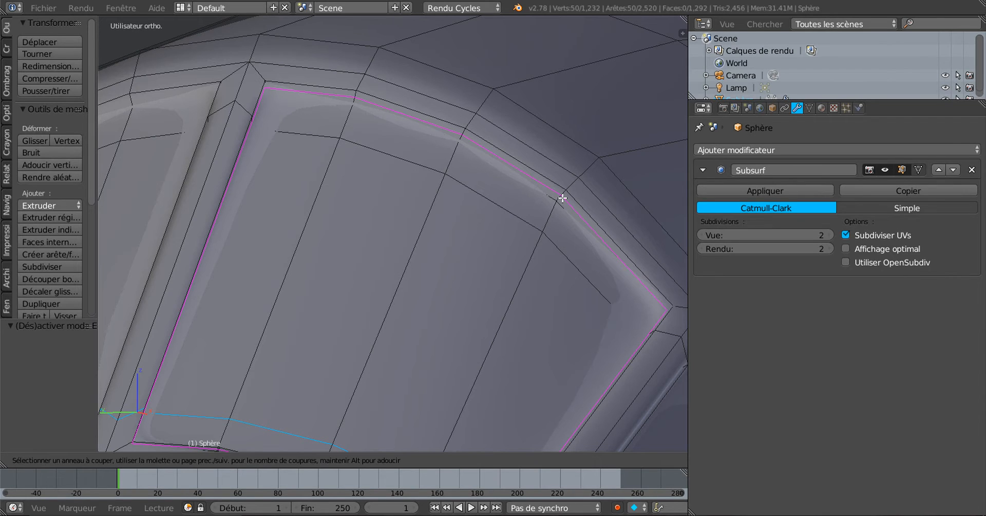
scroll(563, 198, "up", 2)
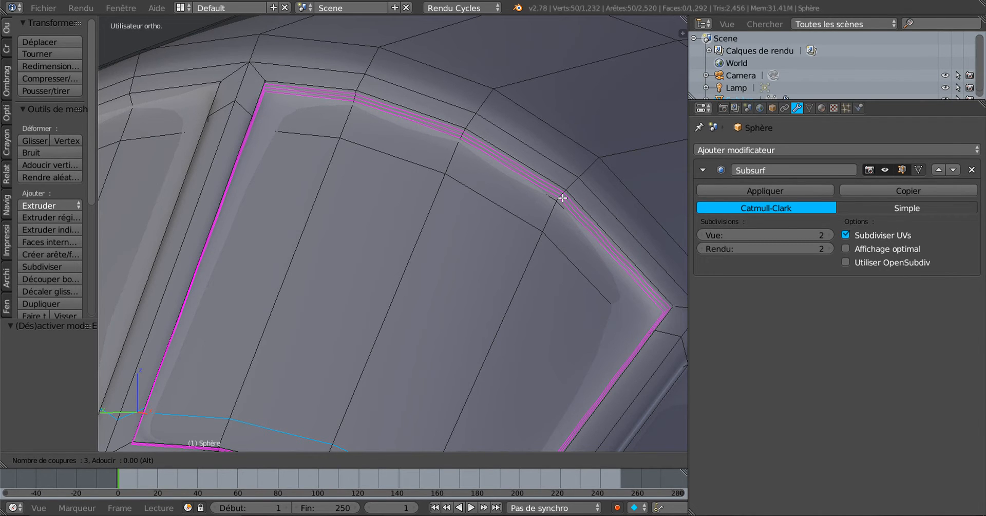
left_click(562, 197)
right_click(562, 197)
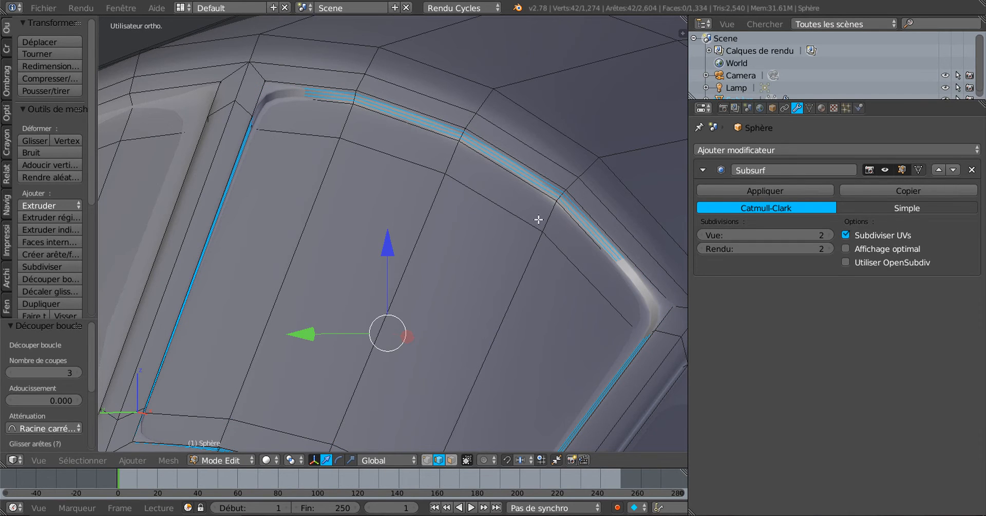
scroll(454, 284, "down", 3)
key("Tab")
scroll(454, 285, "down", 2)
middle_click_drag(454, 285, 495, 284)
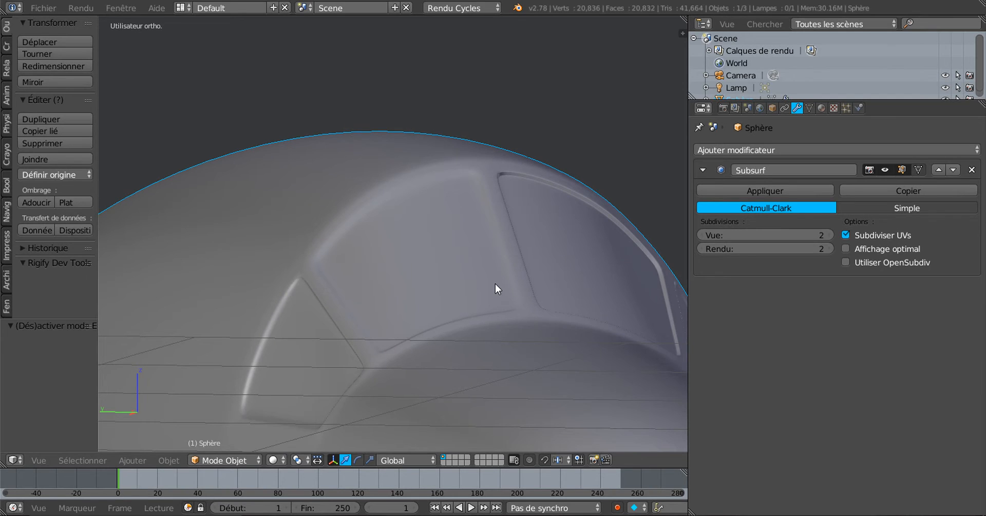
scroll(458, 168, "up", 3)
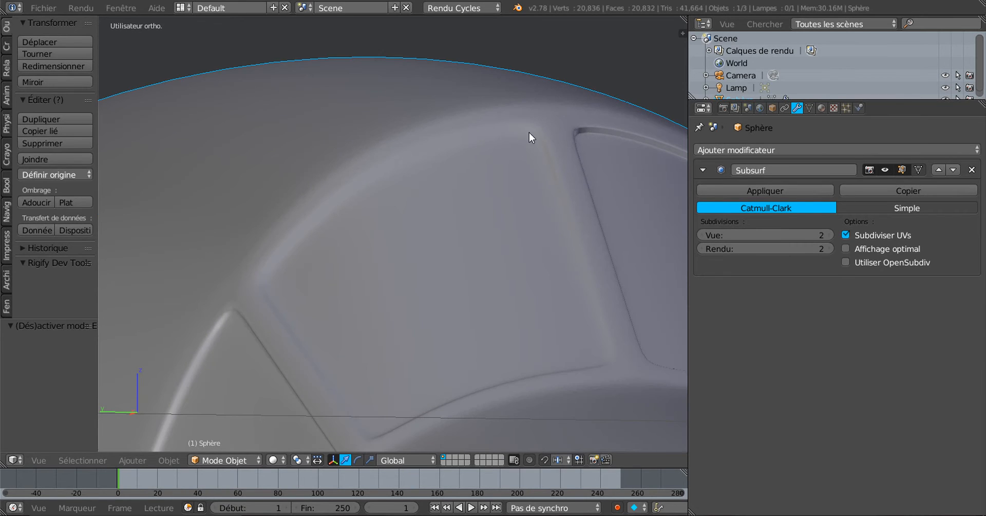
- In Edit Mode, add three centred loop cuts around the inner rim of the other front cockpit window
key("Tab")
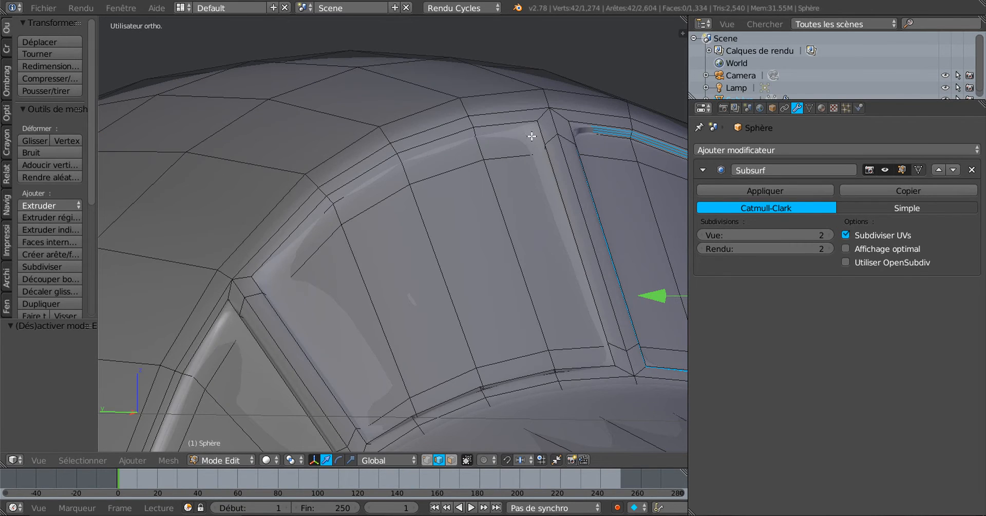
key("ctrl+r")
scroll(476, 134, "up", 2)
left_click(476, 133)
right_click(476, 133)
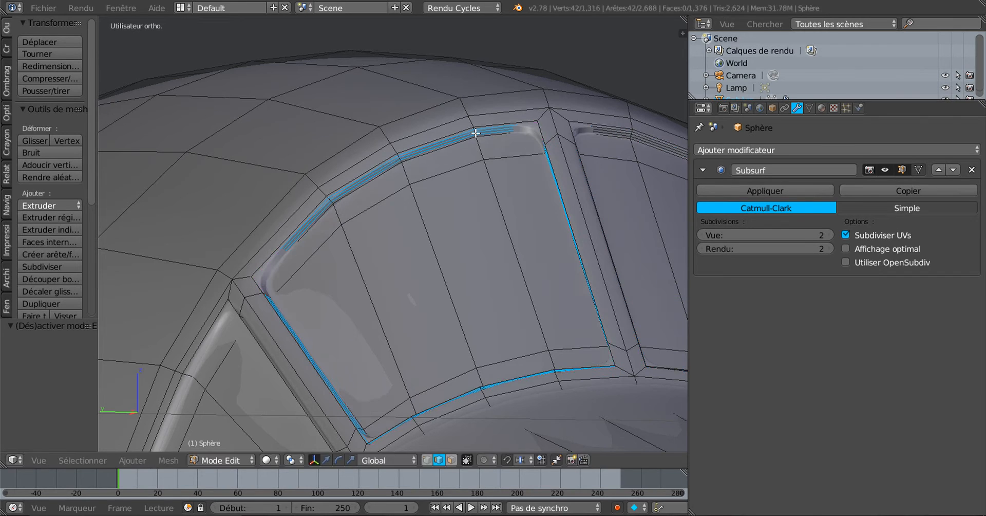
- Add three centred loop cuts around the inner rim of the adjacent side window
scroll(485, 161, "down", 5)
middle_click_drag(515, 253, 557, 249)
scroll(498, 312, "up", 7)
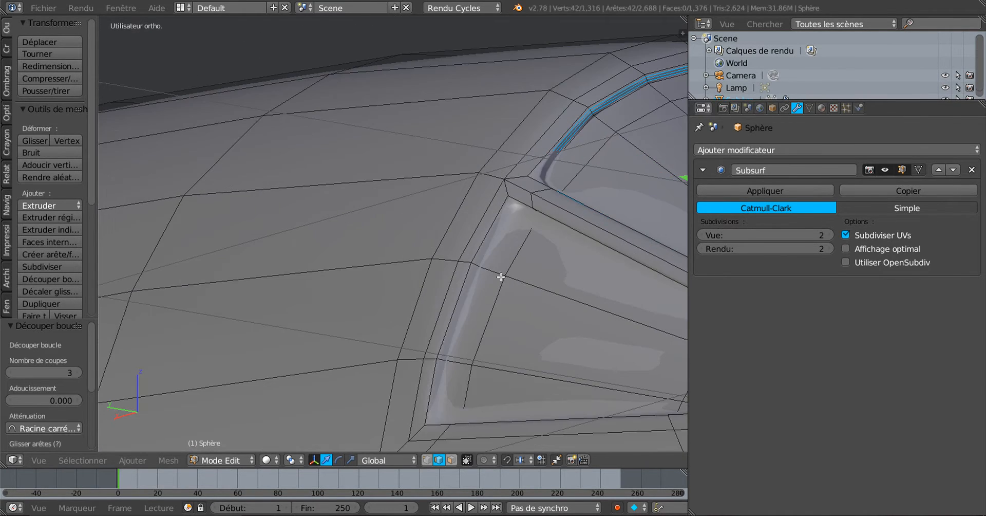
scroll(483, 268, "up", 2)
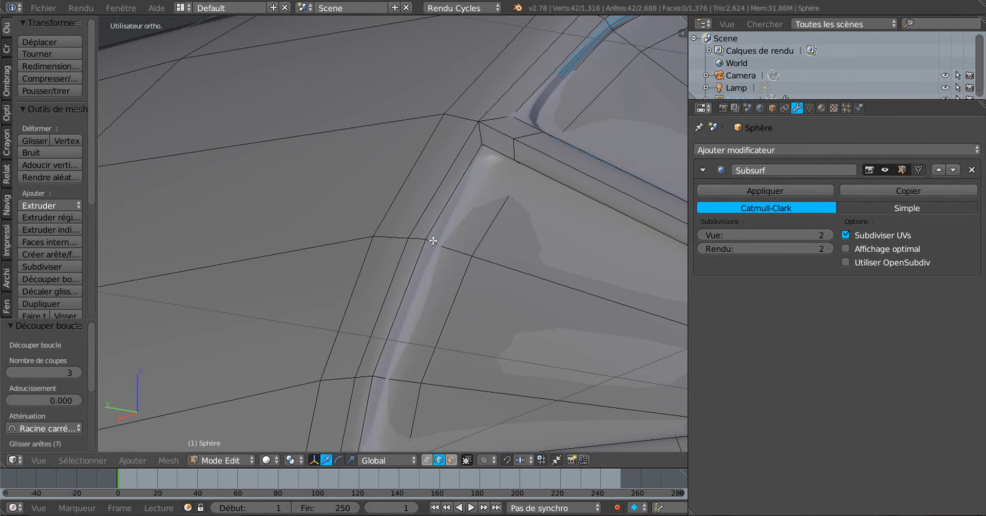
key("ctrl+r")
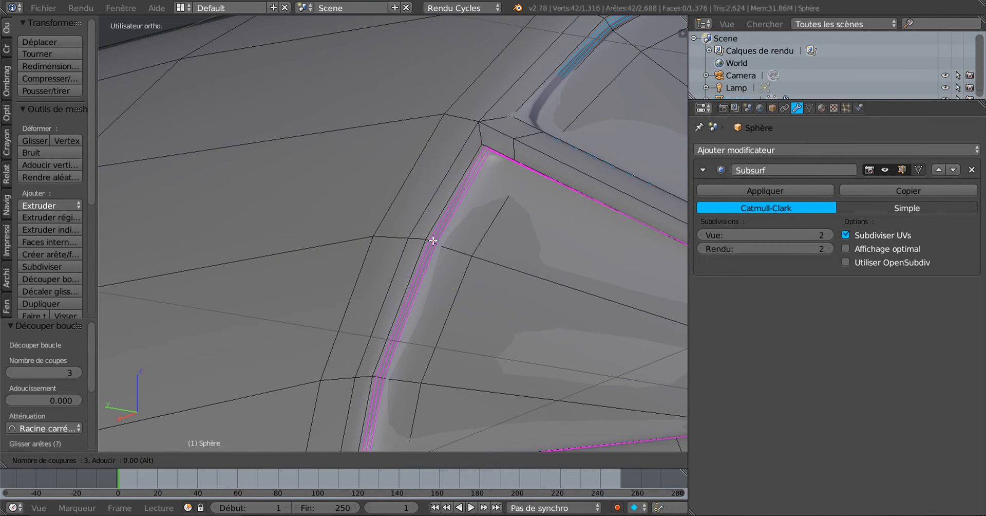
left_click(433, 241)
right_click(433, 240)
scroll(441, 299, "down", 6)
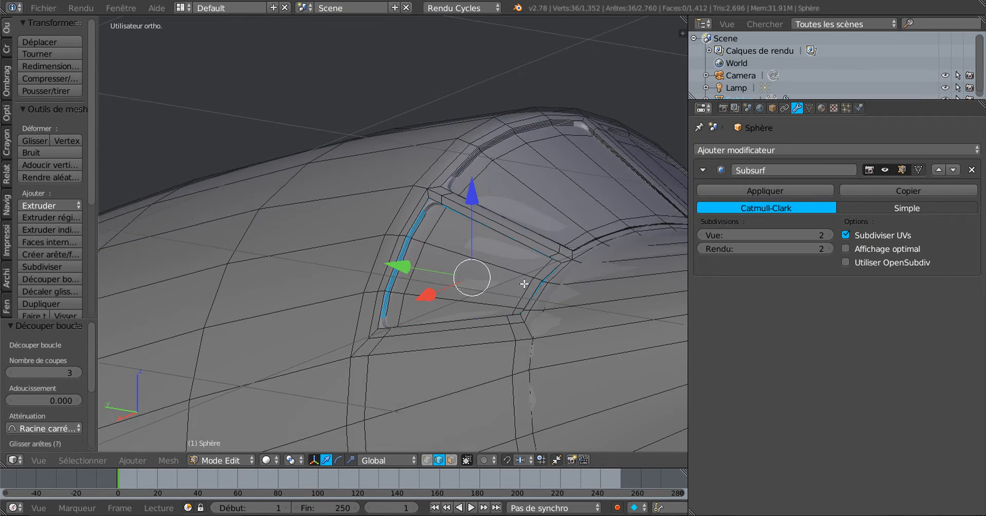
- Add three centred loop cuts around the inner rim of the side window on the opposite side of the nose
scroll(440, 300, "down", 1)
scroll(442, 303, "up", 6)
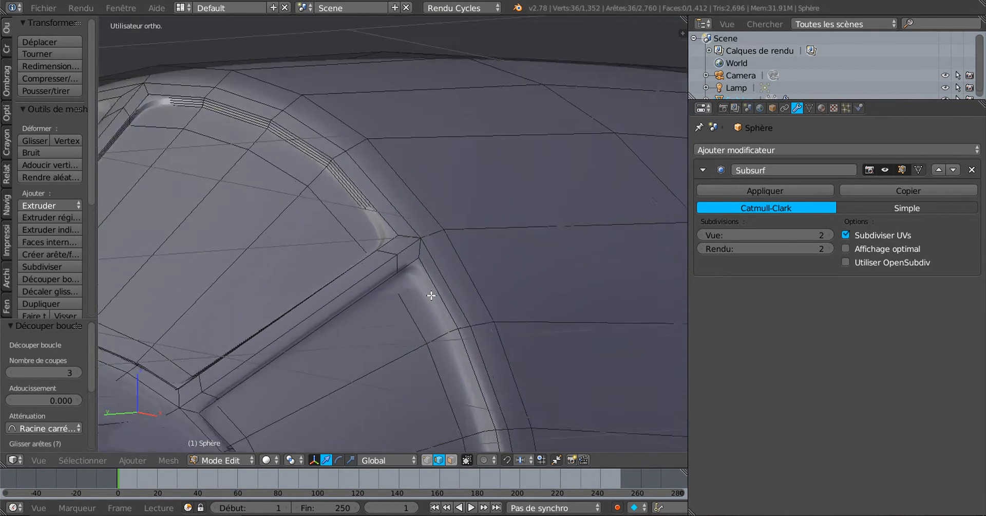
key("ctrl+r")
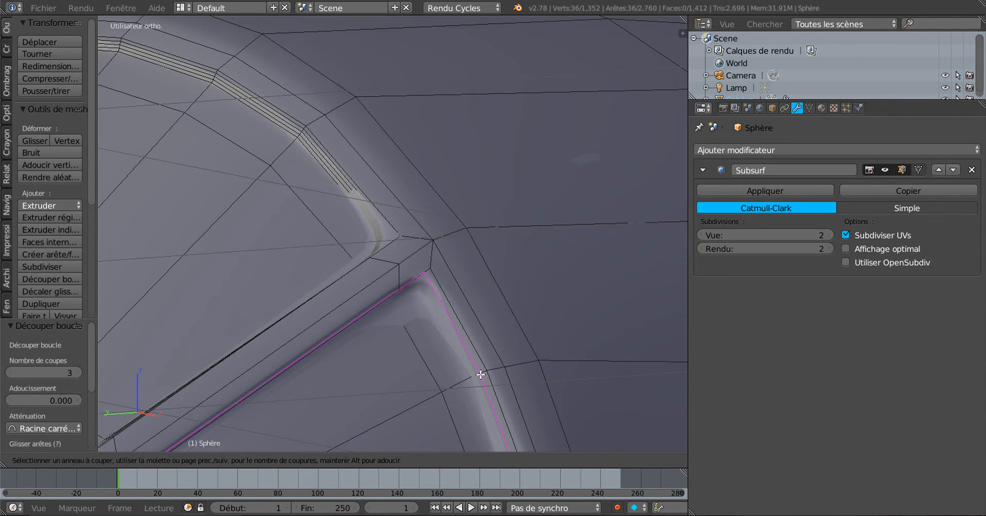
left_click(480, 374)
right_click(480, 374)
scroll(481, 374, "down", 6)
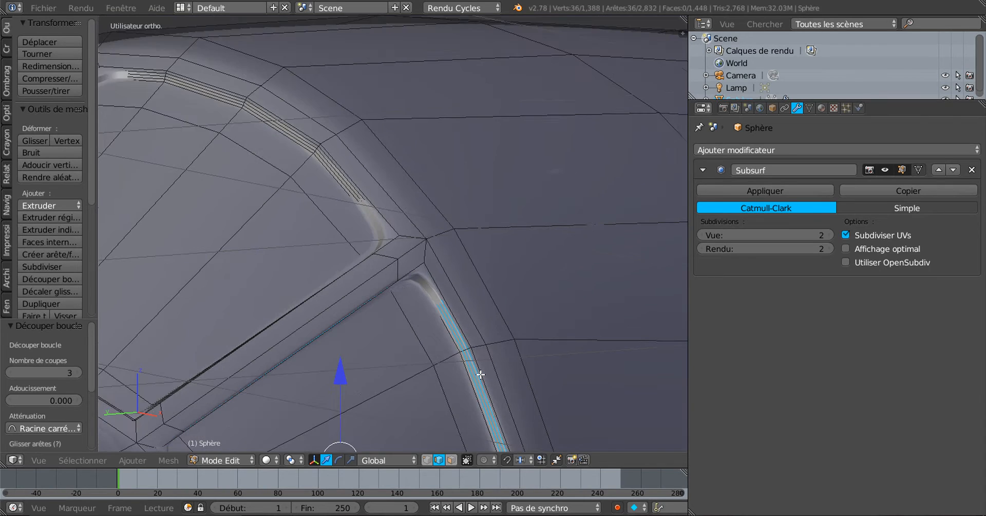
- Examine the sharpened window rims in Object Mode and Edit Mode from several angles
key("Tab")
middle_click_drag(522, 364, 458, 411)
key("Tab")
scroll(425, 394, "up", 3)
scroll(518, 323, "down", 3)
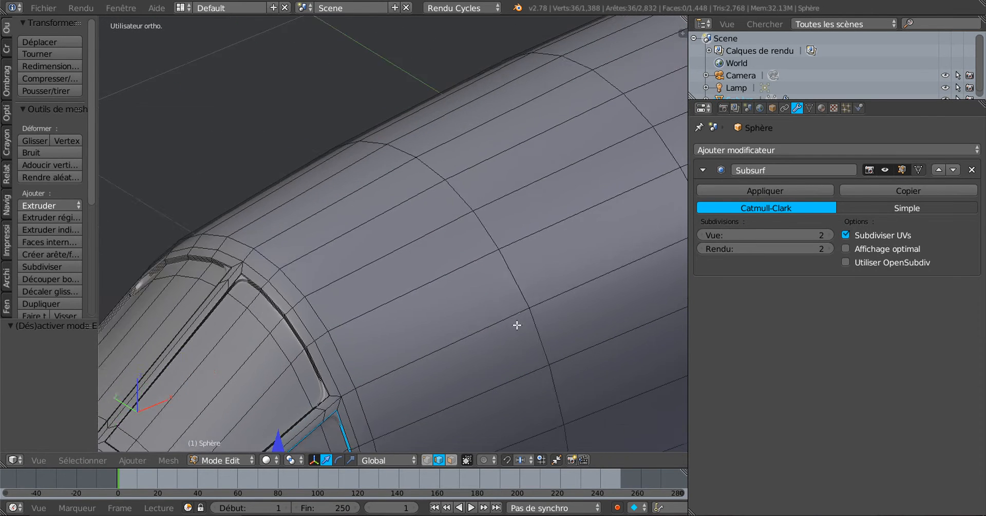
scroll(512, 313, "up", 4)
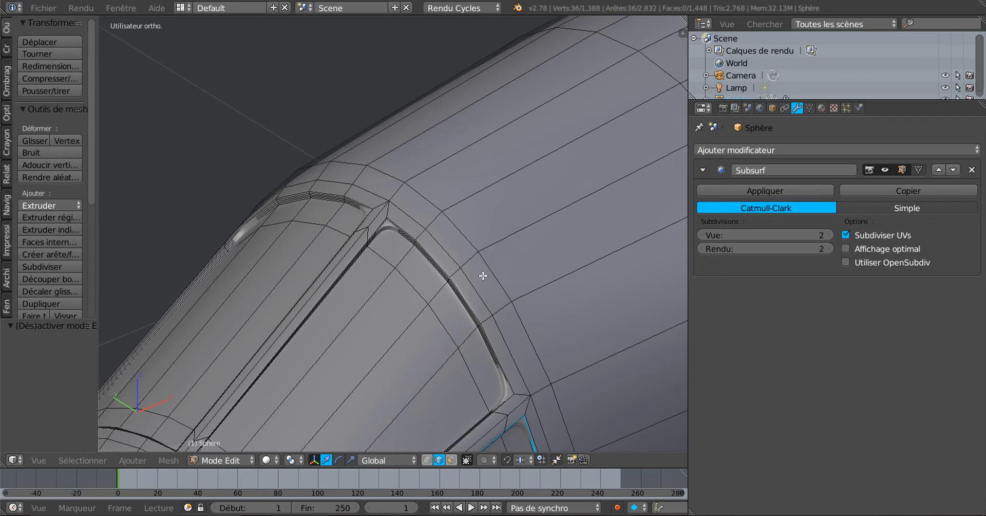
scroll(492, 278, "down", 4)
middle_click_drag(478, 298, 419, 267)
middle_click_drag(436, 302, 528, 389)
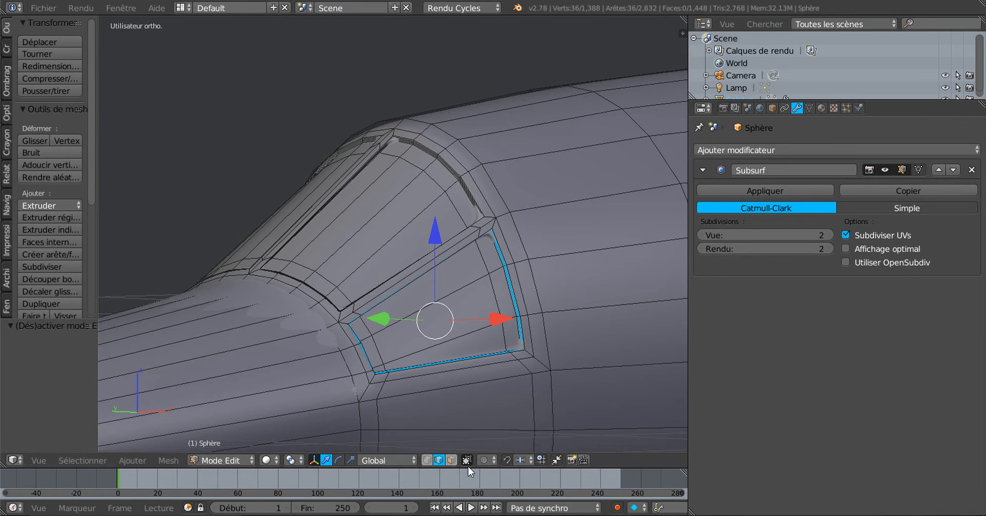
- Switch to face selection and select the frame face loops around one side window and its neighbouring front window
left_click(451, 460)
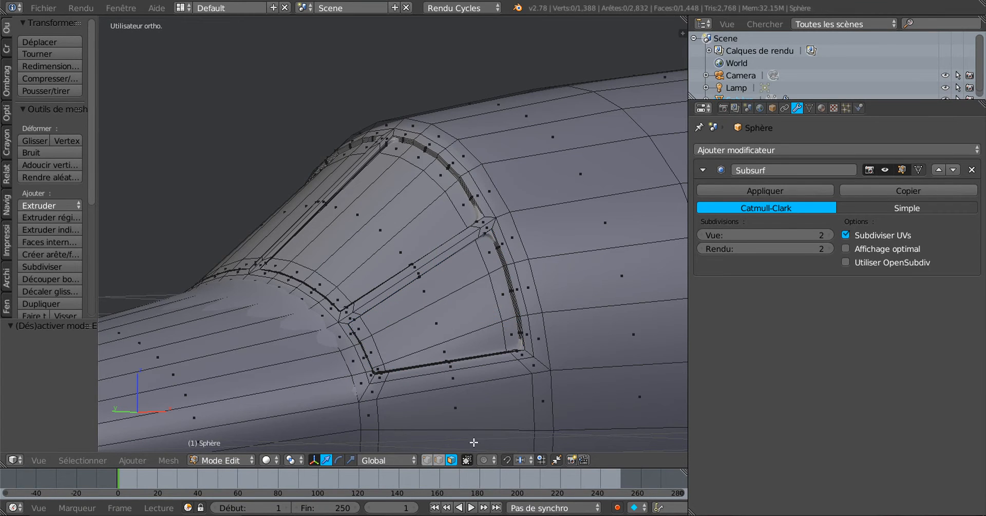
left_click(527, 350, "alt")
middle_click_drag(526, 339, 528, 358)
scroll(527, 329, "up", 3)
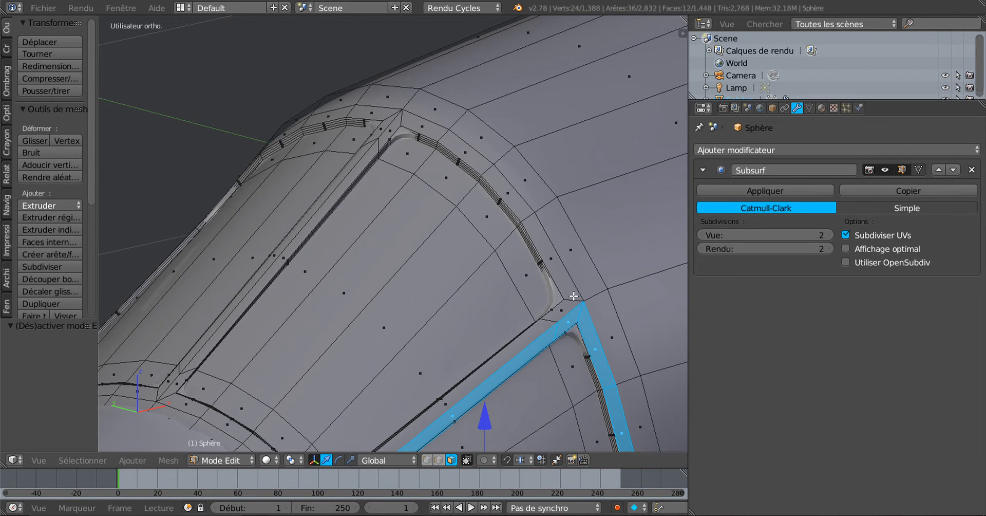
left_click(531, 220, "alt+shift")
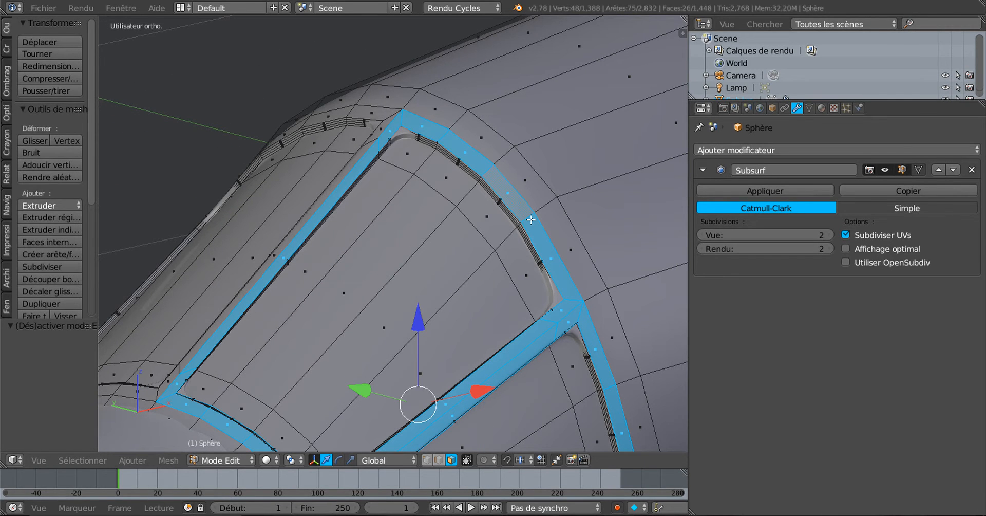
- Extend the selection with the frame face loops around the other front window and the remaining side window
middle_click_drag(518, 270, 605, 283)
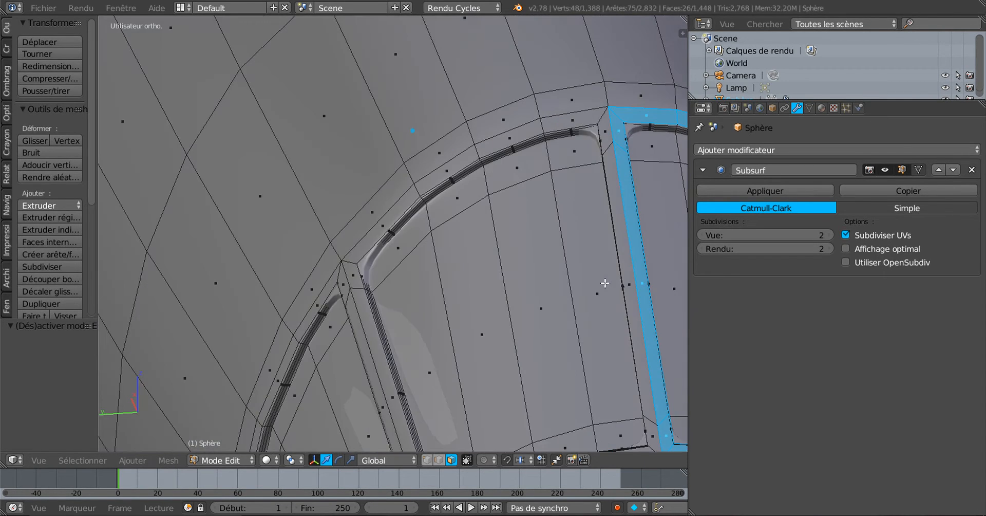
left_click(544, 127, "alt+shift")
middle_click_drag(417, 295, 448, 286)
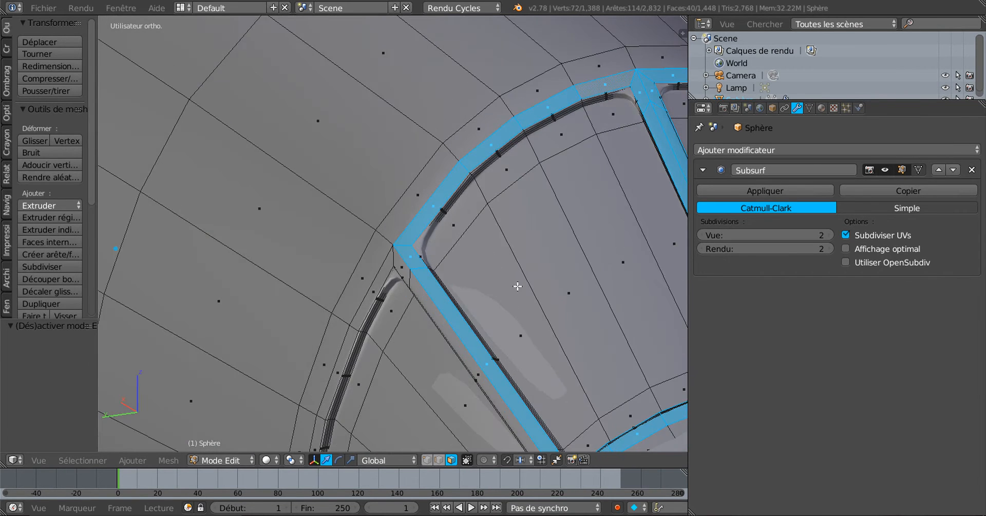
middle_click_drag(534, 299, 443, 224, "shift")
scroll(359, 250, "up", 2)
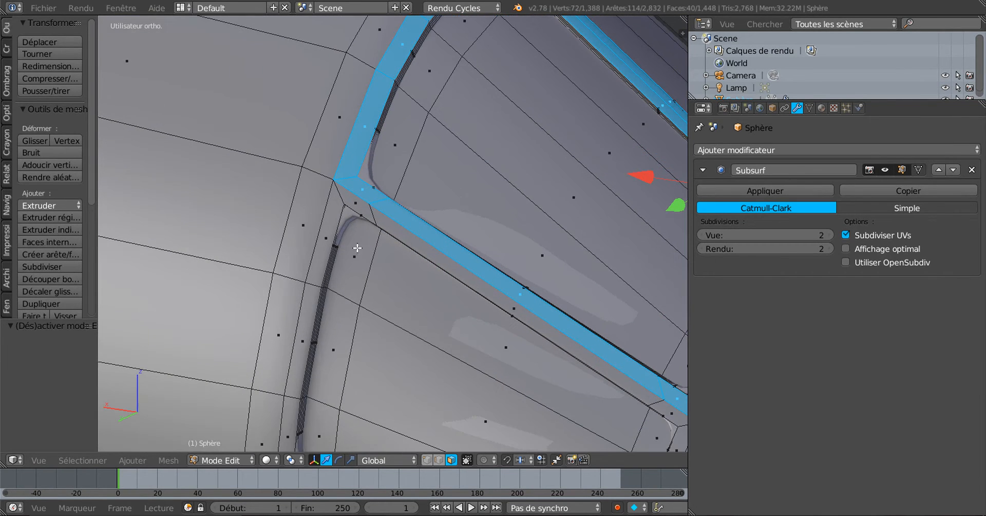
left_click(338, 197, "alt+shift")
scroll(306, 335, "down", 6)
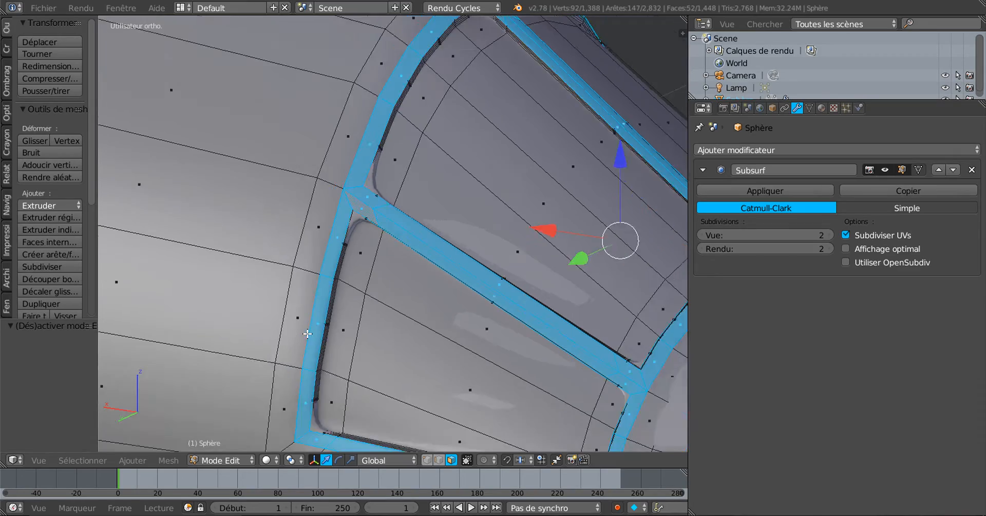
middle_click_drag(300, 356, 352, 340)
scroll(247, 343, "up", 2)
scroll(324, 330, "up", 1)
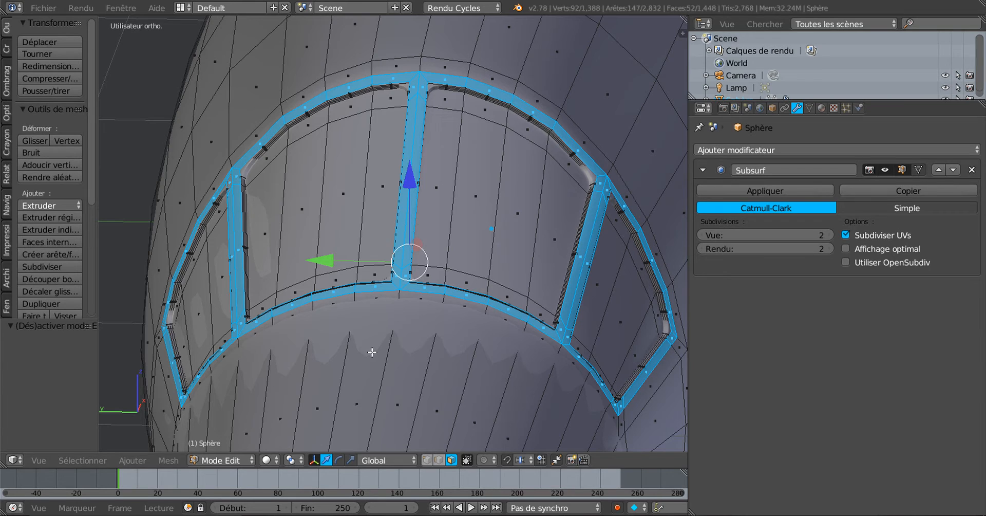
- Extrude the selected window frame in place and raise it by 0.003 along Z
key("e")
right_click(372, 352)
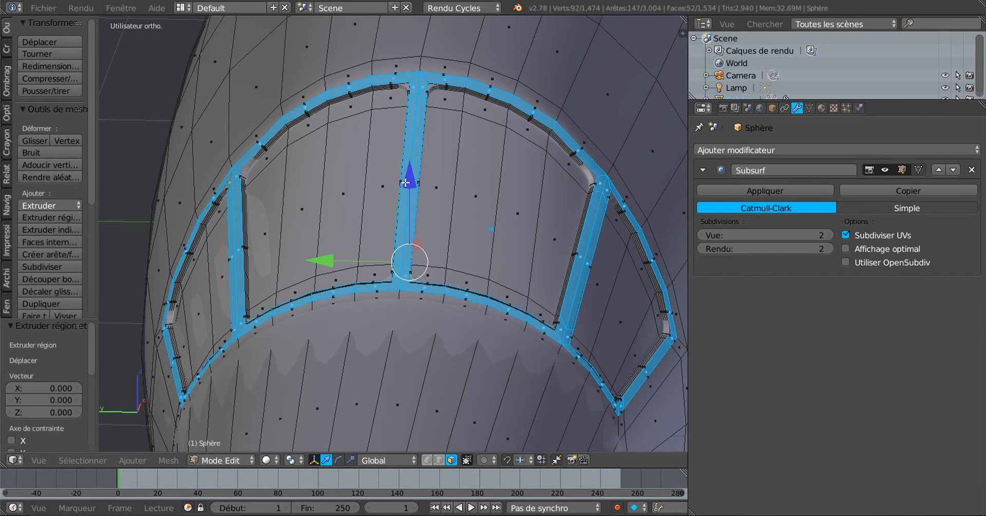
left_click_drag(406, 182, 408, 181)
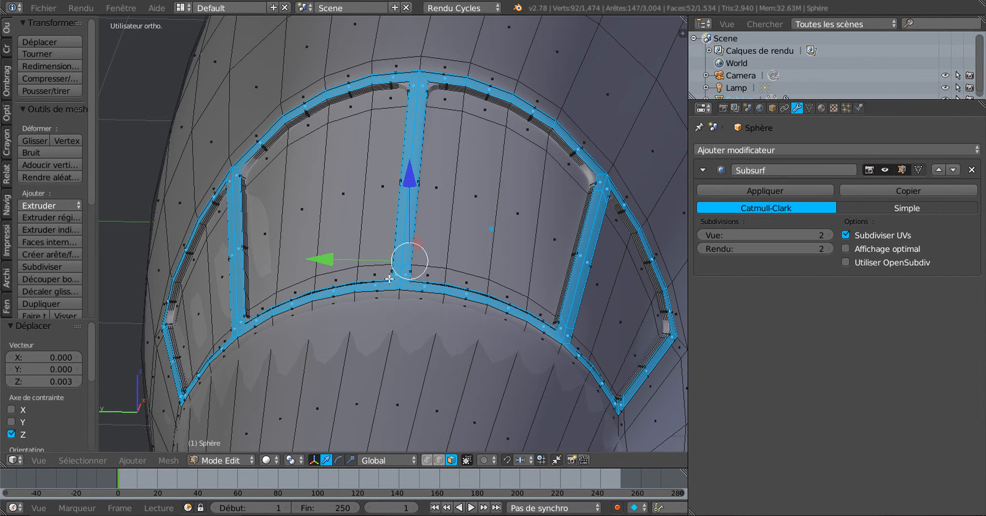
- Scale the extruded window frame by 1.007 along Y and check it in wireframe and Object Mode
left_click(351, 459)
left_click_drag(319, 261, 313, 262)
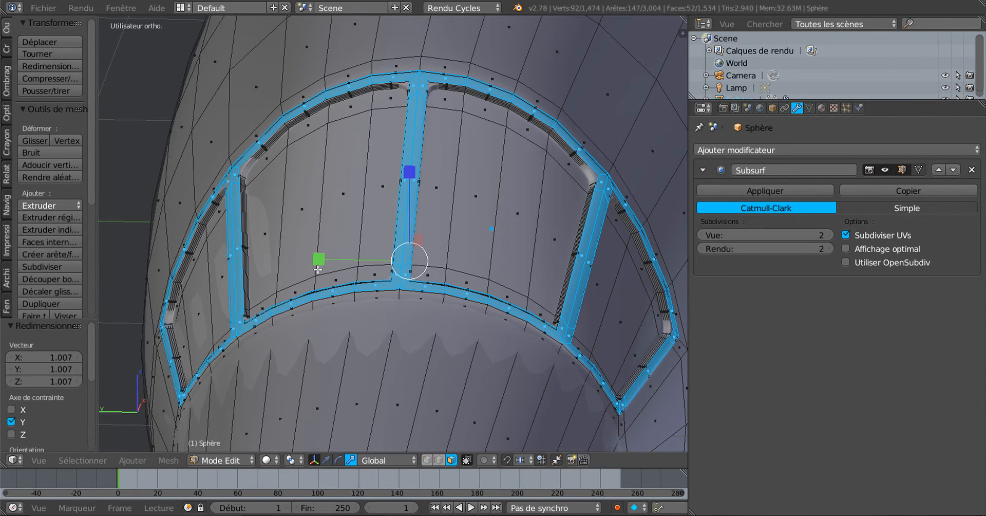
scroll(348, 333, "down", 1)
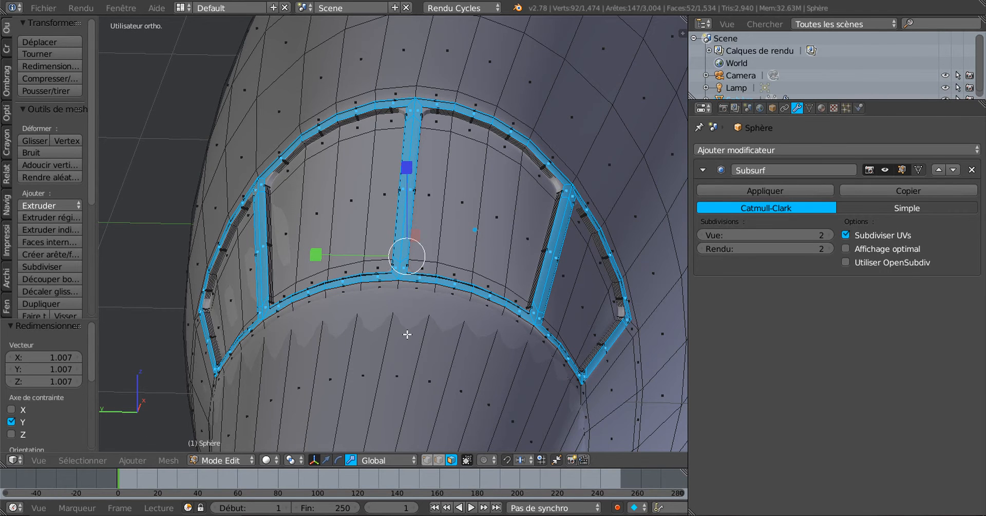
key("z")
key("z")
key("Tab")
middle_click_drag(407, 334, 379, 308)
key("Tab")
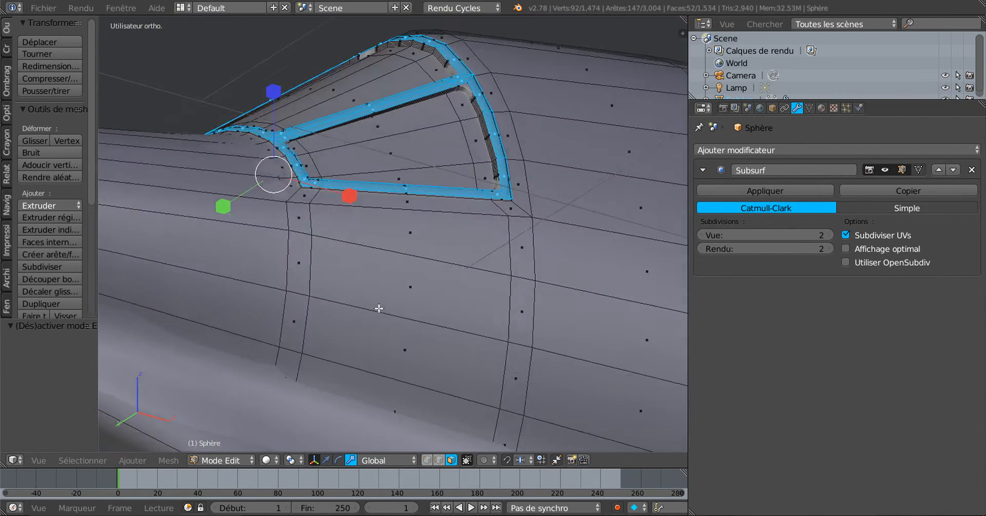
- Add three centred loop cuts around the outer side wall of the extruded window frame
middle_click_drag(441, 257, 409, 315)
scroll(424, 279, "up", 3)
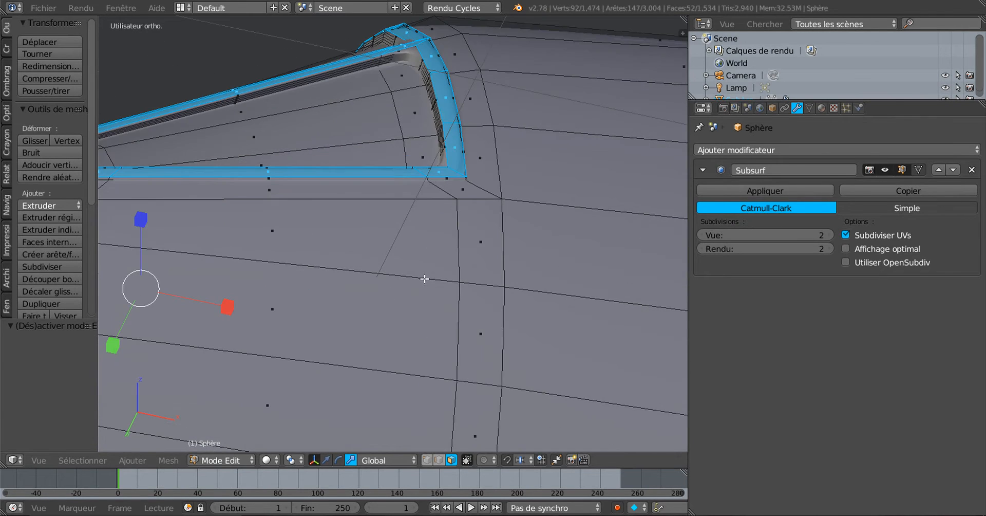
middle_click_drag(424, 279, 426, 366)
key("ctrl+r")
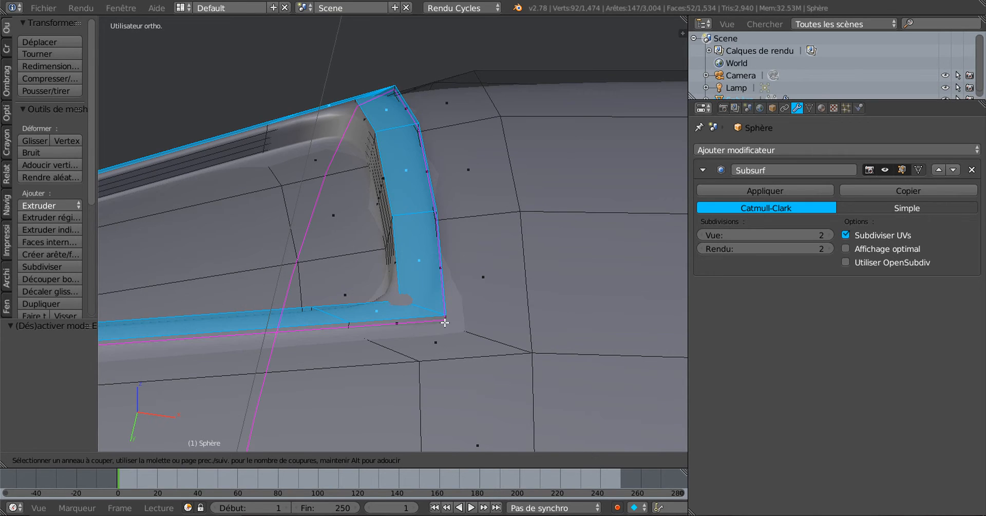
scroll(445, 323, "up", 2)
left_click(445, 322)
right_click(445, 322)
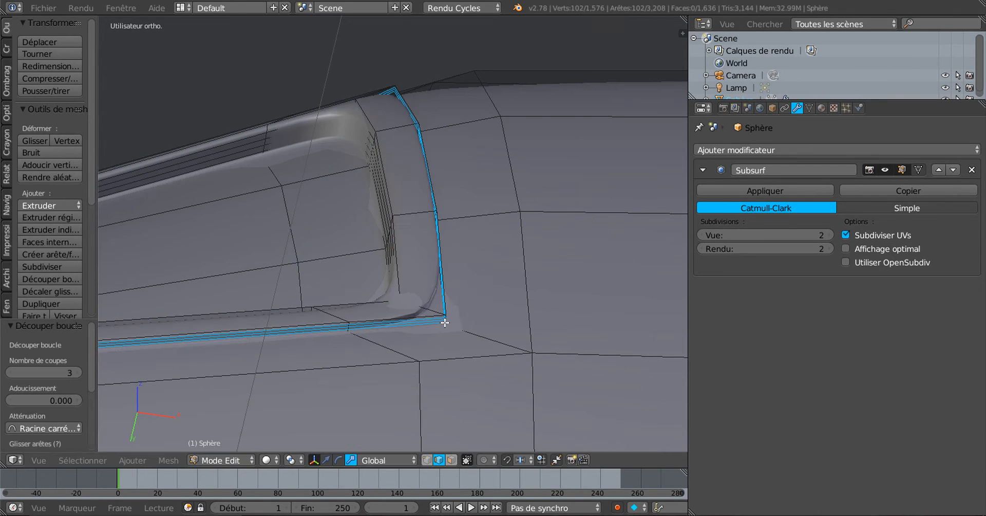
- Return to Object Mode to view the whole nose and widen the 3D viewport by shrinking the properties area
scroll(446, 335, "down", 3)
key("Tab")
middle_click_drag(444, 339, 402, 364)
scroll(425, 368, "up", 2)
scroll(470, 362, "down", 5)
scroll(381, 376, "up", 2)
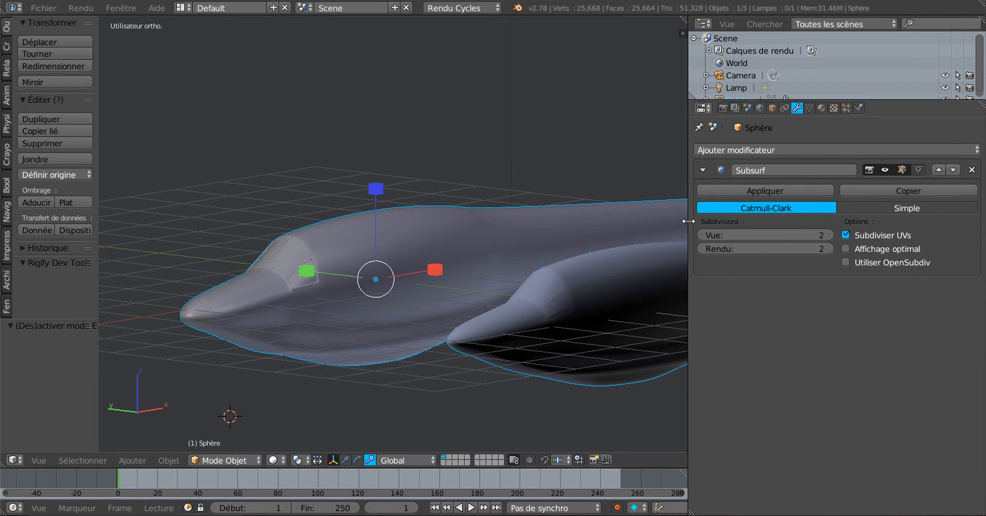
left_click_drag(688, 221, 728, 225)
left_click_drag(899, 231, 904, 231)
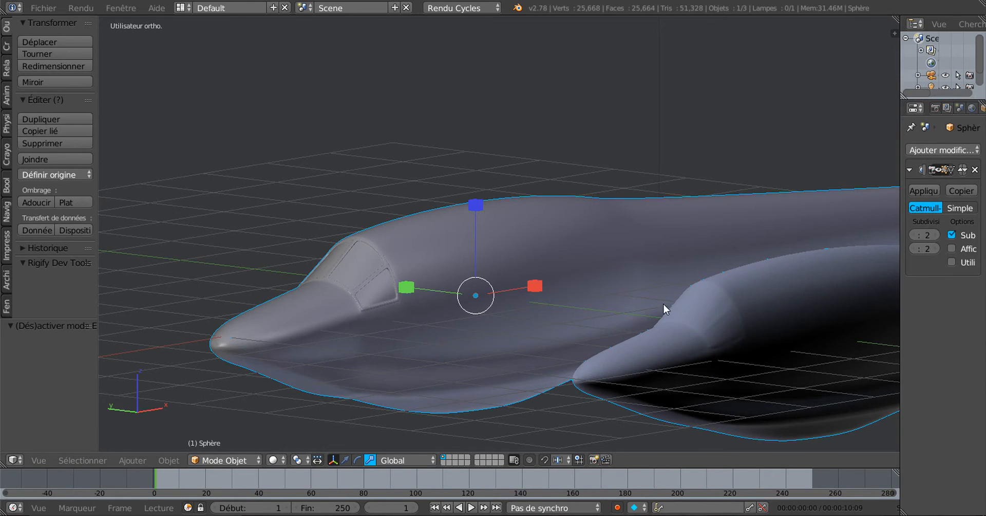
- Examine the smoothed aircraft body and its cockpit window area from both sides and from above
scroll(663, 305, "down", 3)
middle_click_drag(608, 330, 553, 349)
scroll(488, 338, "up", 3)
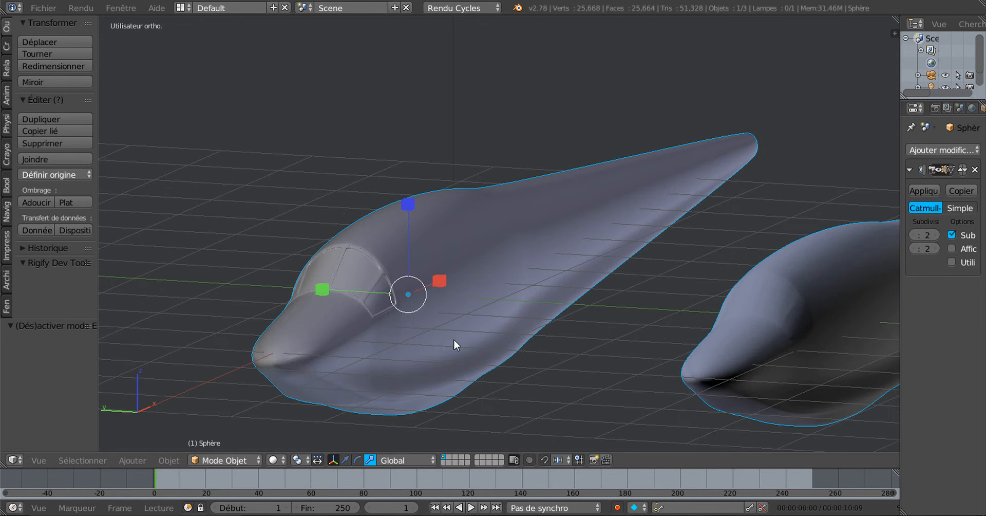
middle_click_drag(454, 339, 418, 339)
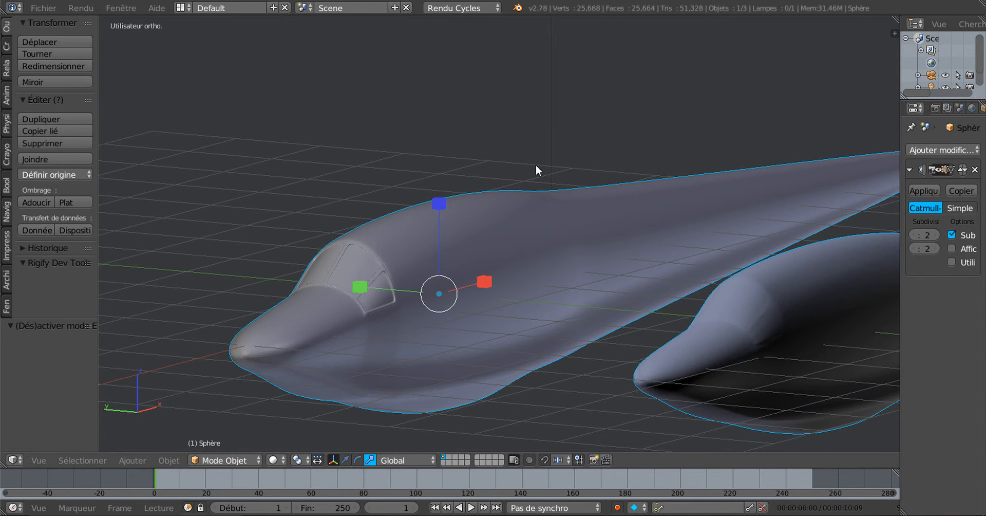
middle_click_drag(449, 193, 451, 292)
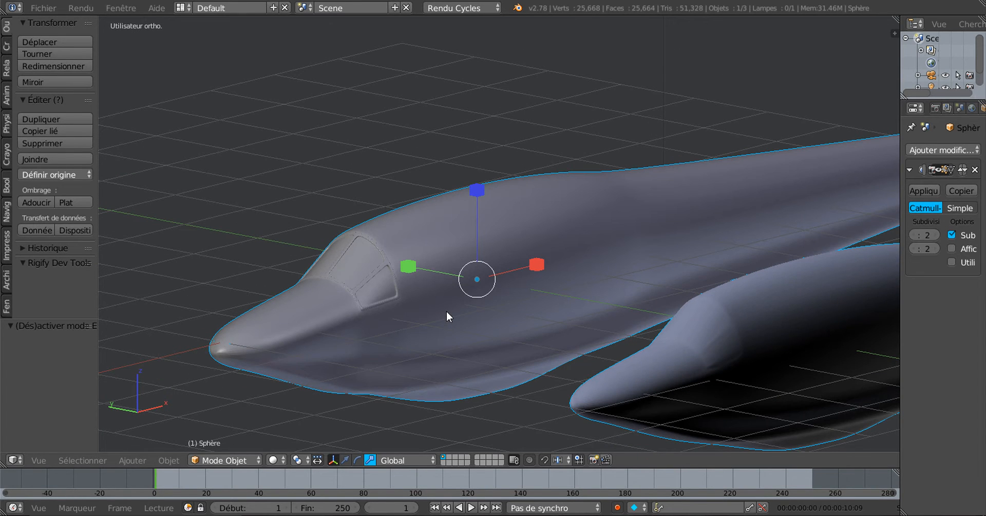
middle_click_drag(447, 312, 443, 358)
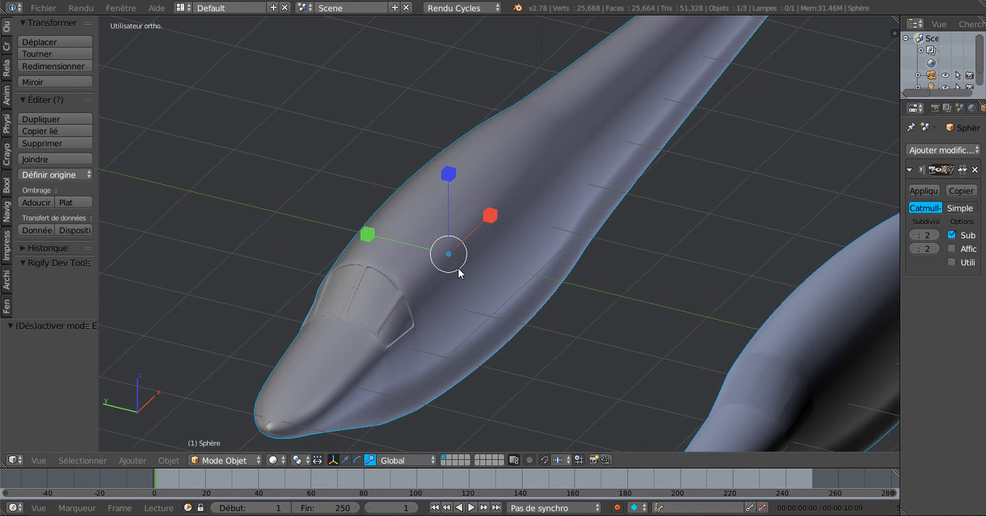
middle_click_drag(459, 268, 474, 285)
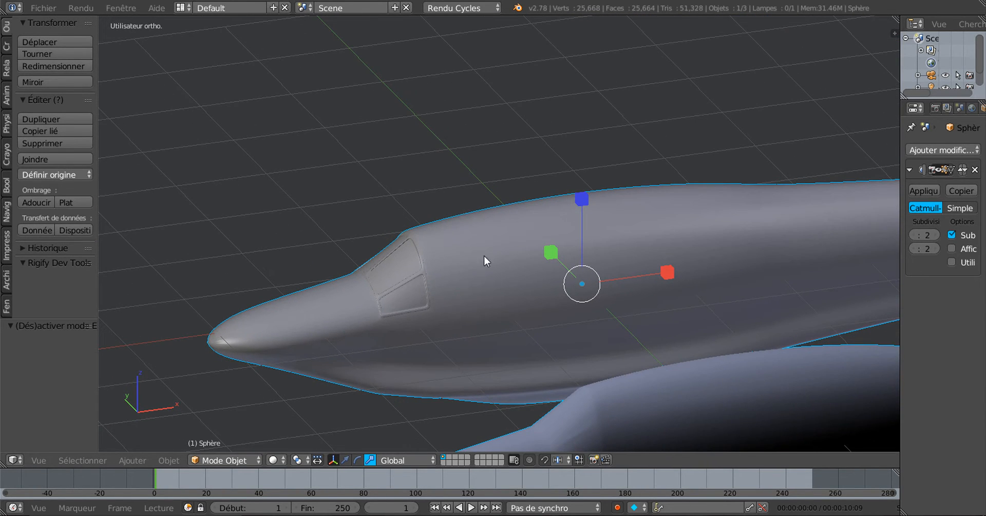
middle_click_drag(608, 256, 626, 276)
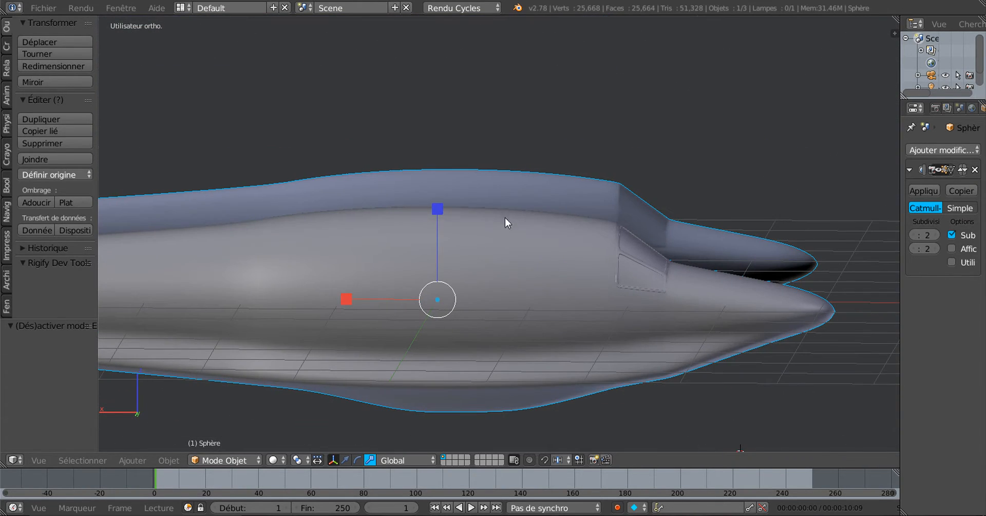
- Inspect the raised cockpit window frame up close, and then the whole fuselage from farther away
middle_click_drag(367, 271, 434, 330)
scroll(435, 330, "up", 2)
middle_click_drag(419, 362, 507, 317, "shift")
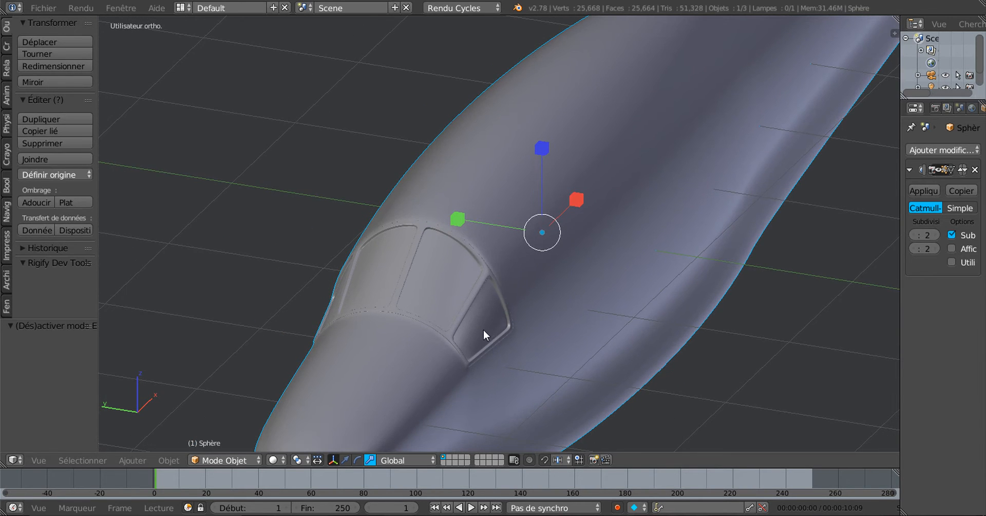
scroll(462, 314, "down", 2)
scroll(421, 272, "up", 6)
scroll(439, 342, "down", 4)
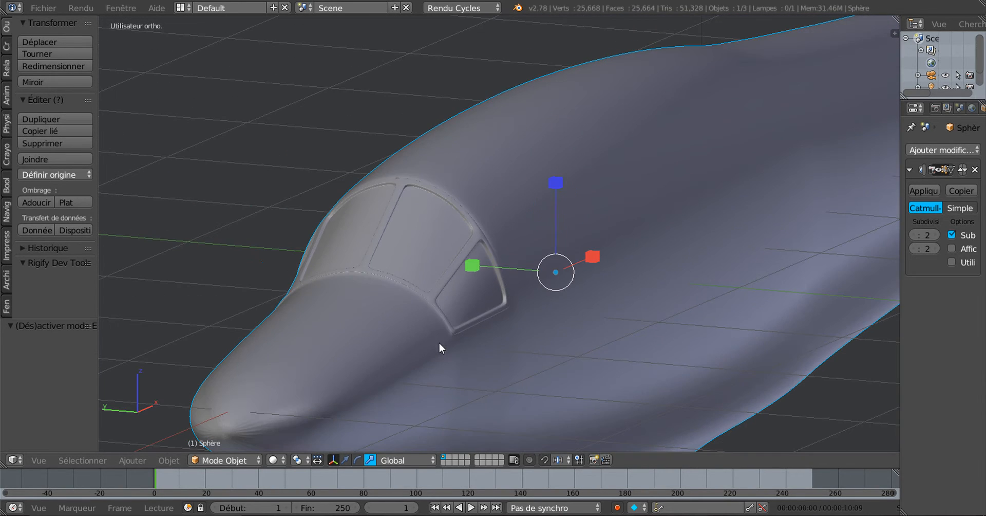
scroll(471, 265, "up", 1)
scroll(651, 230, "down", 2)
middle_click_drag(625, 251, 595, 363)
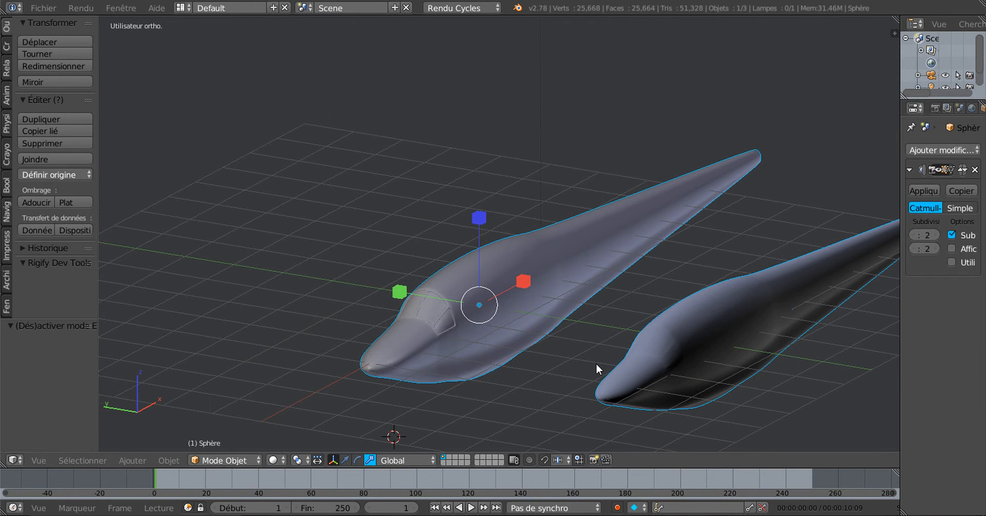
middle_click_drag(522, 350, 523, 257)
scroll(534, 342, "up", 2)
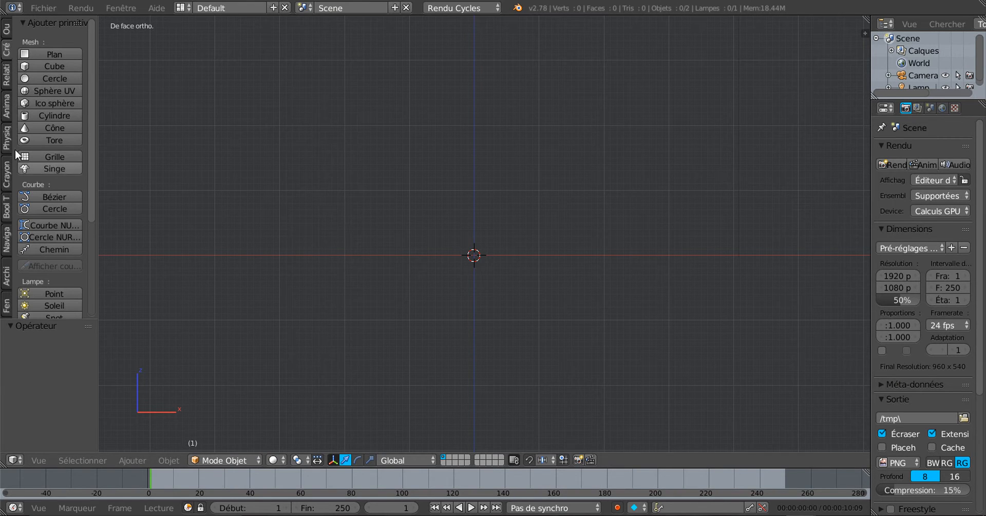
- Add a UV sphere to the empty scene and rotate it 90° about the global Y axis
left_click(30, 91)
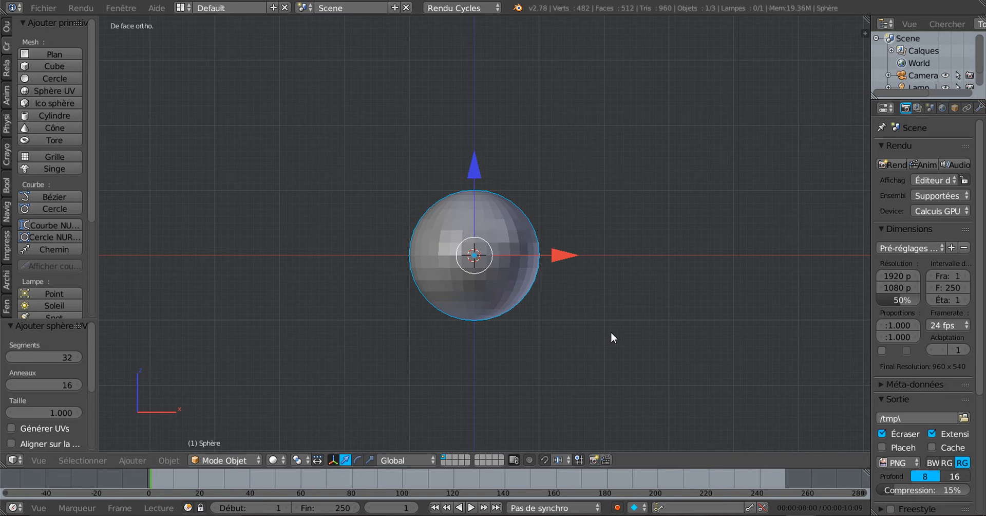
type("r")
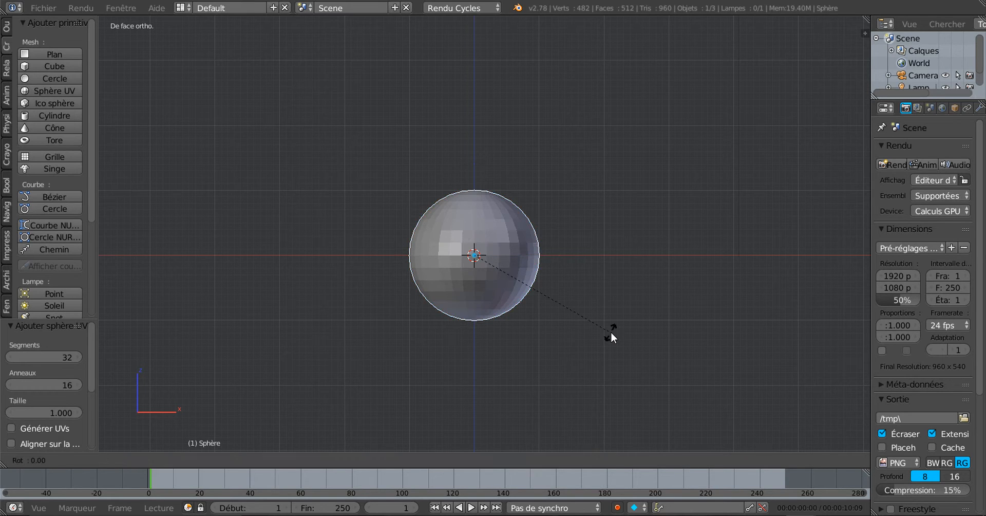
type("y")
type("90")
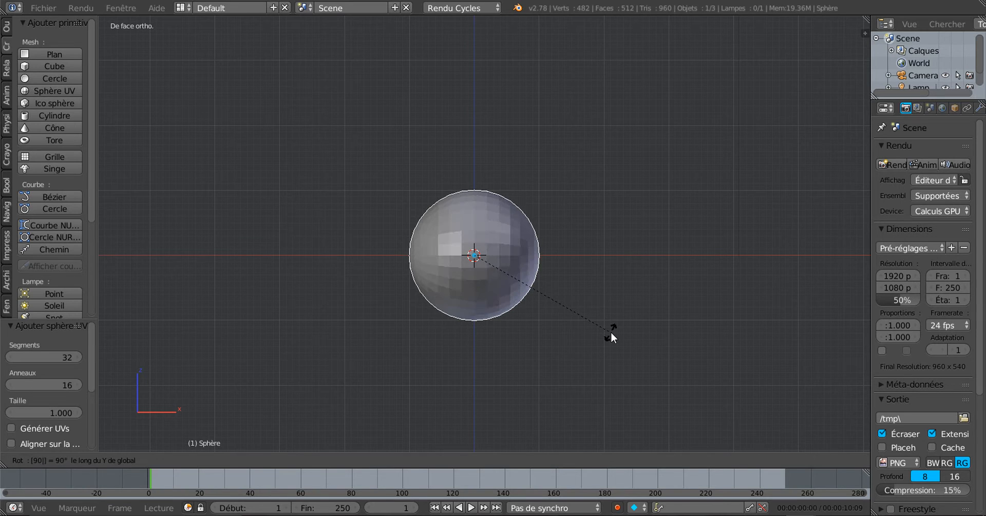
key("Return")
- Stretch the sphere along the X axis into a long ellipsoid using the scale manipulator
scroll(607, 342, "up", 1)
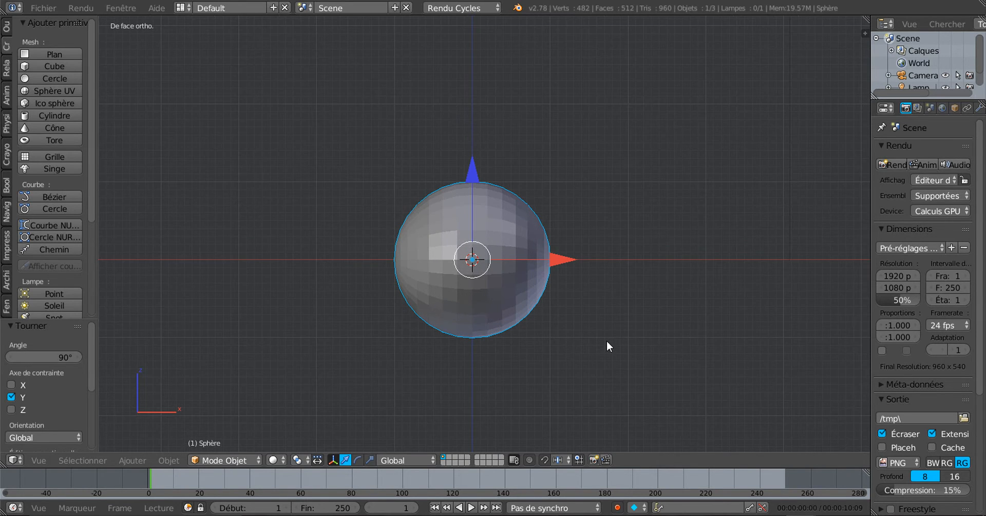
left_click(370, 460)
left_click_drag(557, 261, 764, 260)
- Enter Edit Mode on the stretched sphere, show it in wireframe and clear the vertex selection
key("Tab")
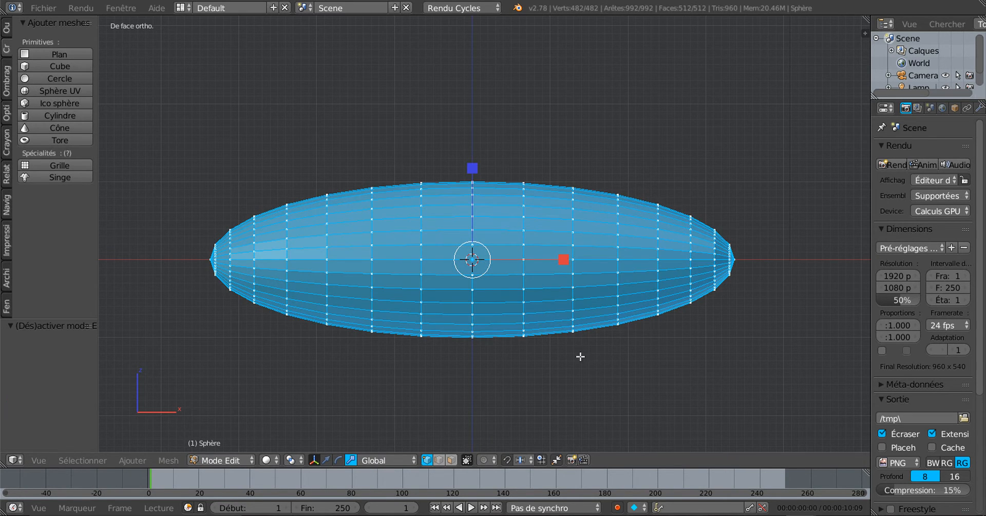
middle_click_drag(611, 360, 695, 335, "shift")
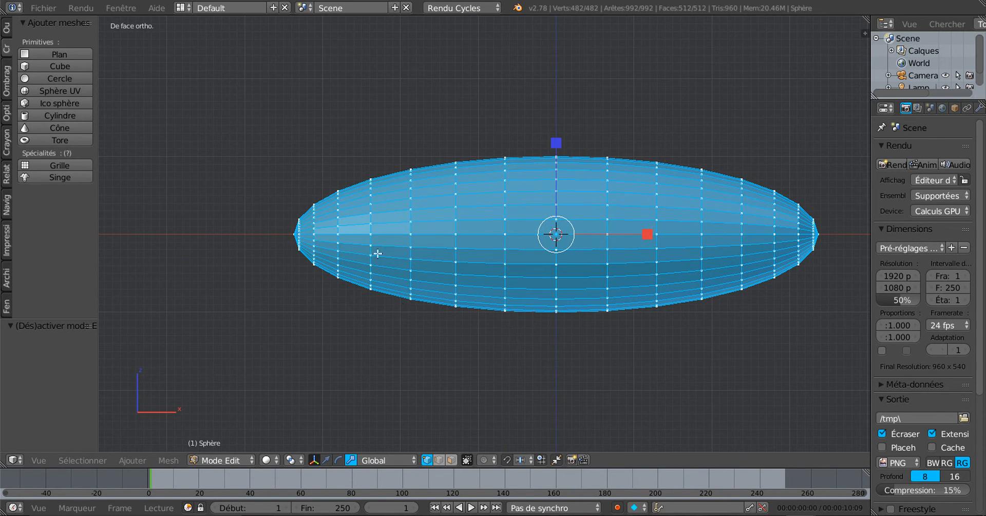
key("a")
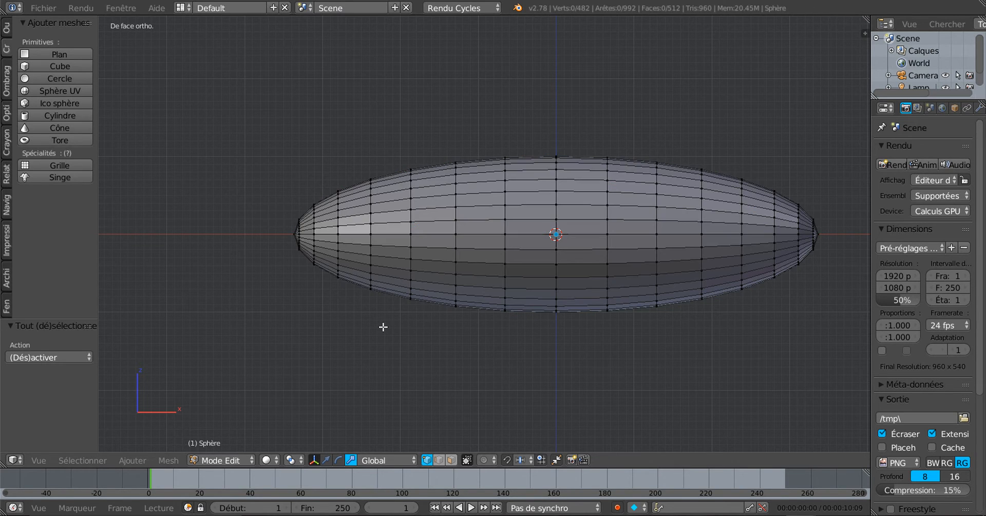
key("a")
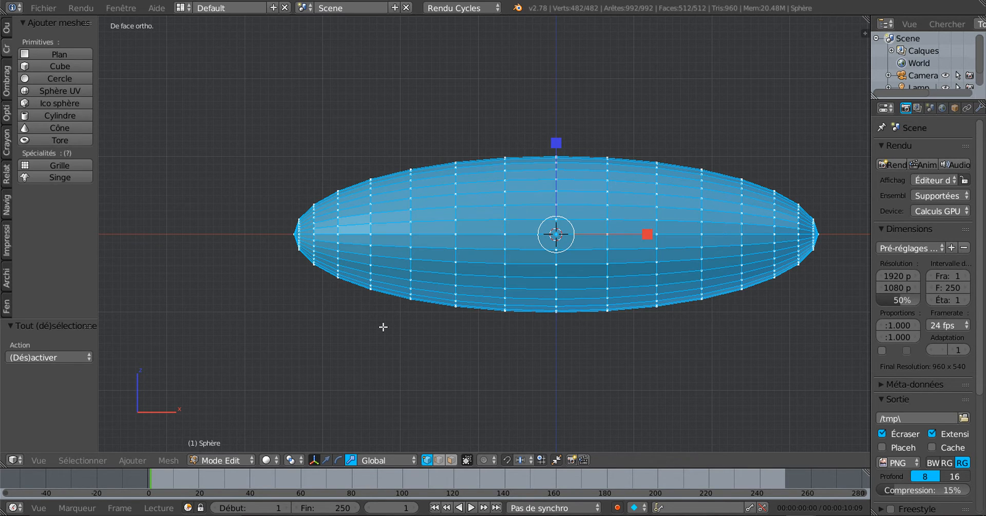
key("z")
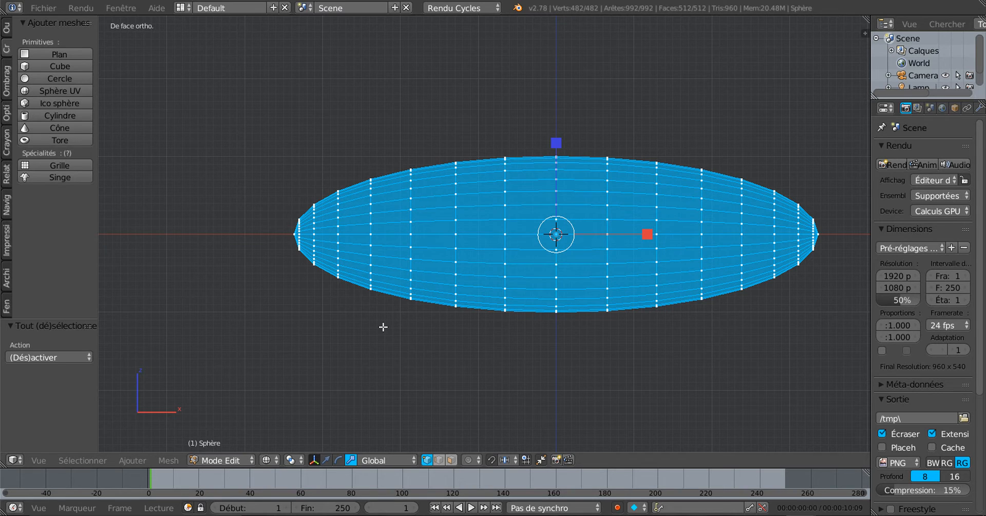
key("c")
key("Escape")
key("a")
- Circle-select the five vertex rings and pole at the ellipsoid's negative X end and flip them with a -0.870 scale along X
key("c")
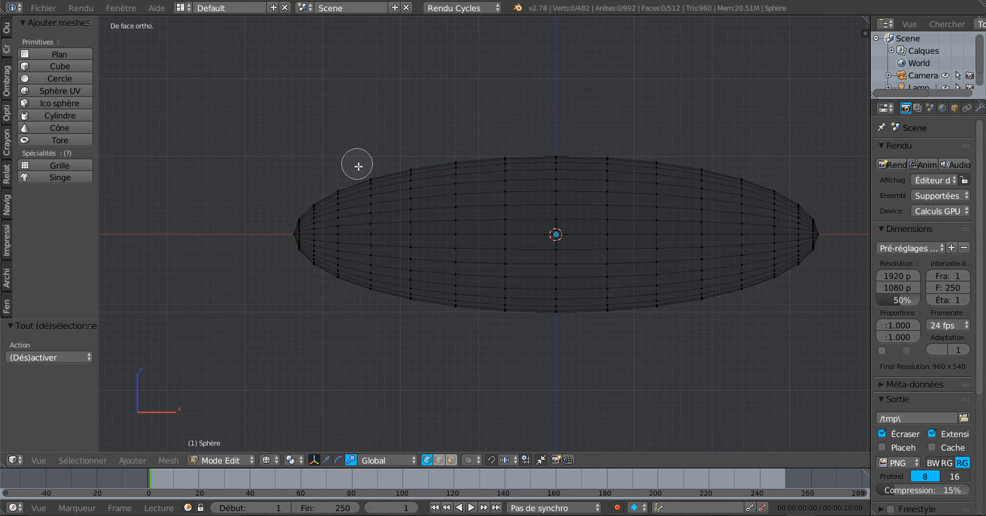
left_click_drag(359, 161, 361, 298)
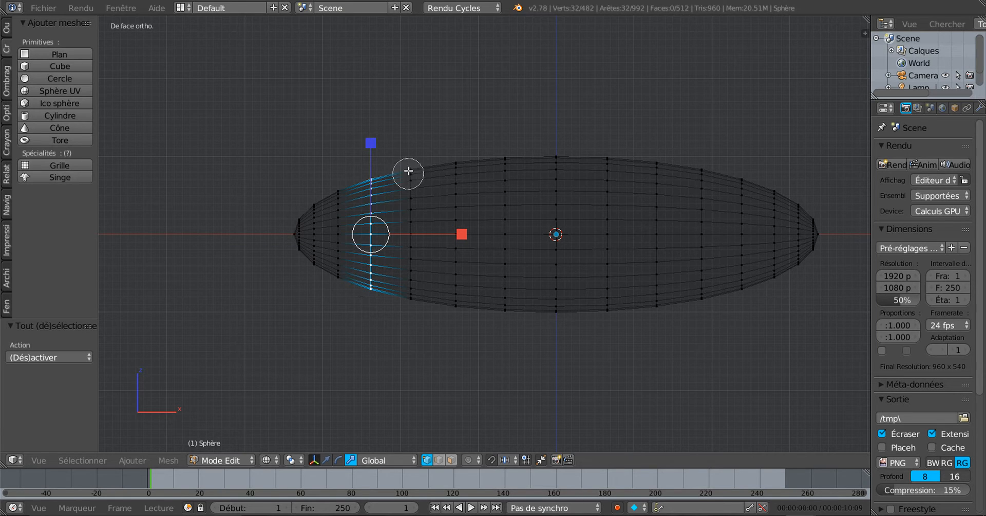
mouse_move(407, 165)
left_mouse_down()
mouse_move(401, 301)
mouse_move(338, 188)
left_mouse_up()
mouse_move(362, 224)
left_mouse_down()
mouse_move(339, 193)
mouse_move(306, 209)
mouse_move(293, 242)
mouse_move(298, 228)
left_mouse_up()
right_click(298, 228)
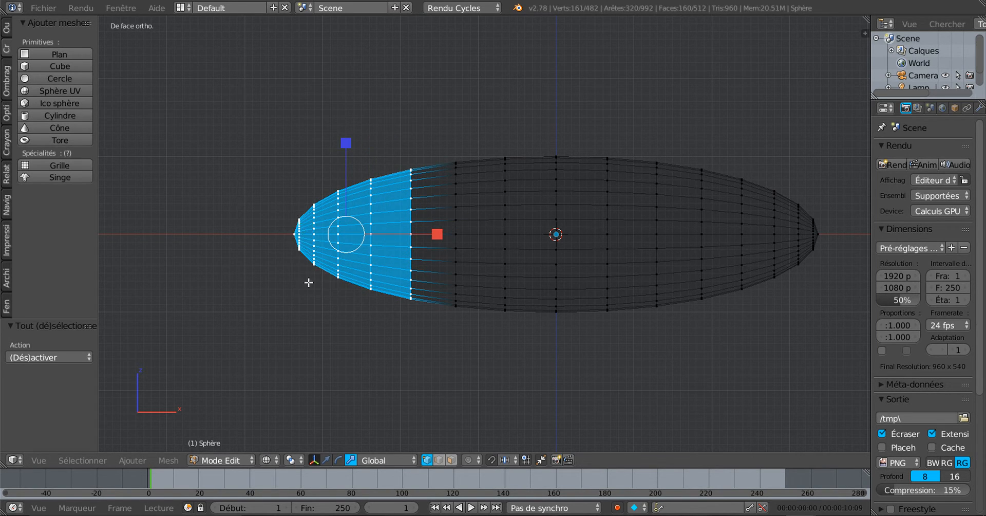
key("s")
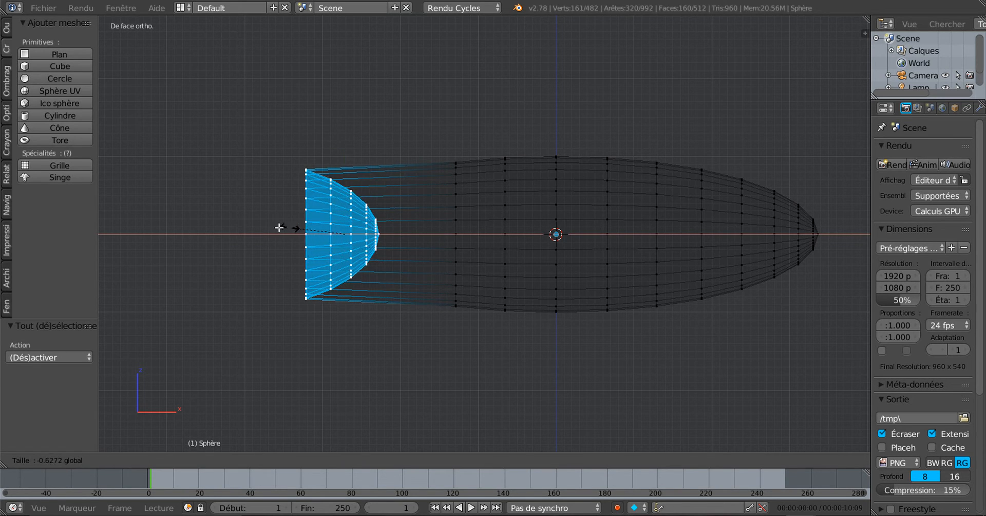
left_click(268, 228)
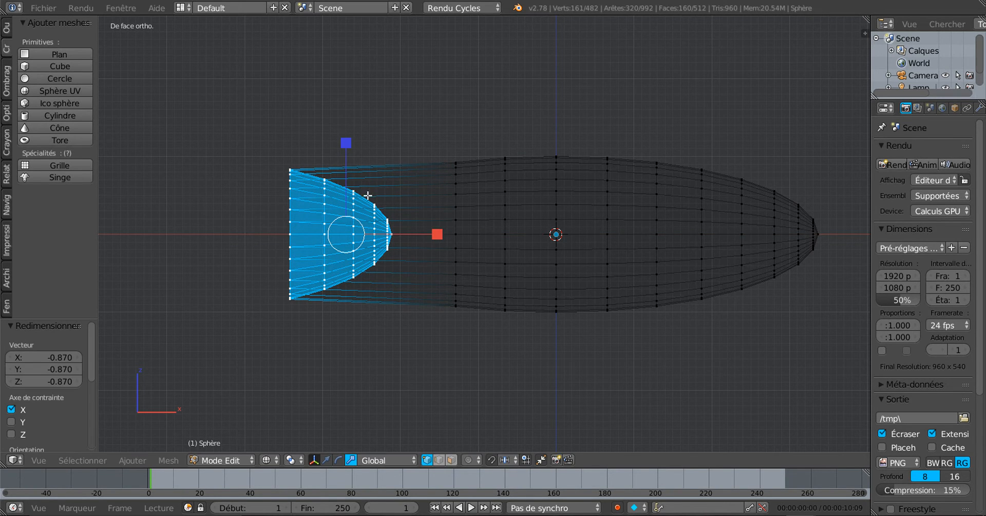
- Move the flipped end section 2.478 along X into the body and check the hollow in solid shading
left_click(326, 460)
left_click_drag(426, 239, 620, 245)
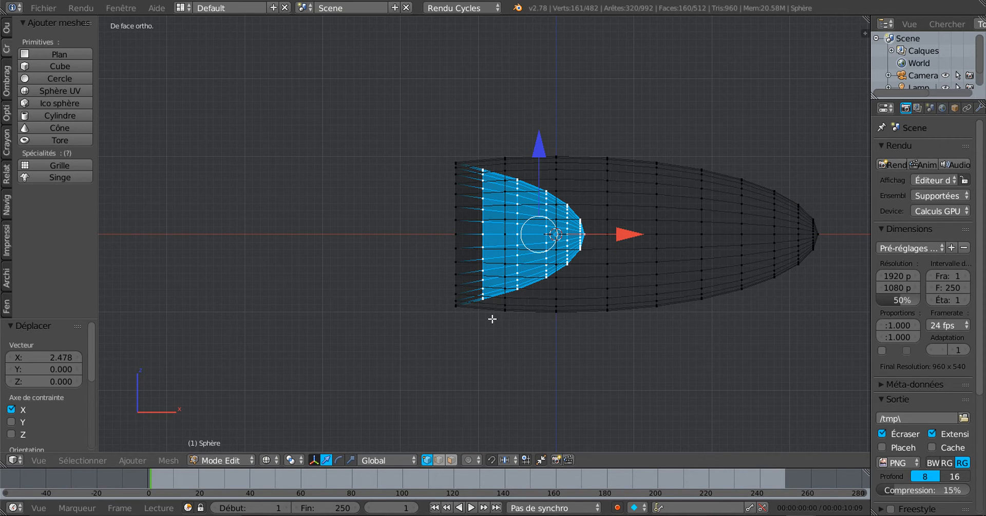
key("z")
middle_click_drag(513, 312, 627, 304)
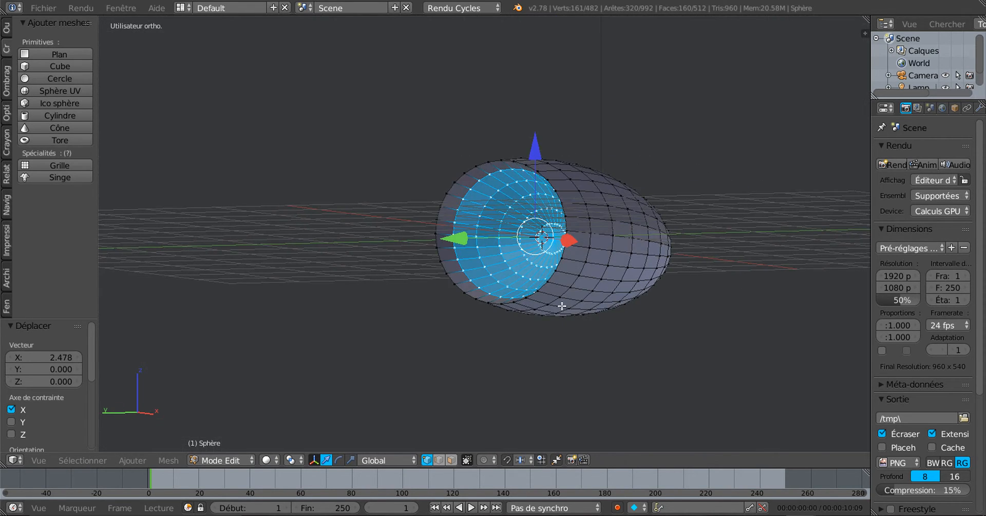
middle_click_drag(561, 303, 554, 306)
key("KP_1")
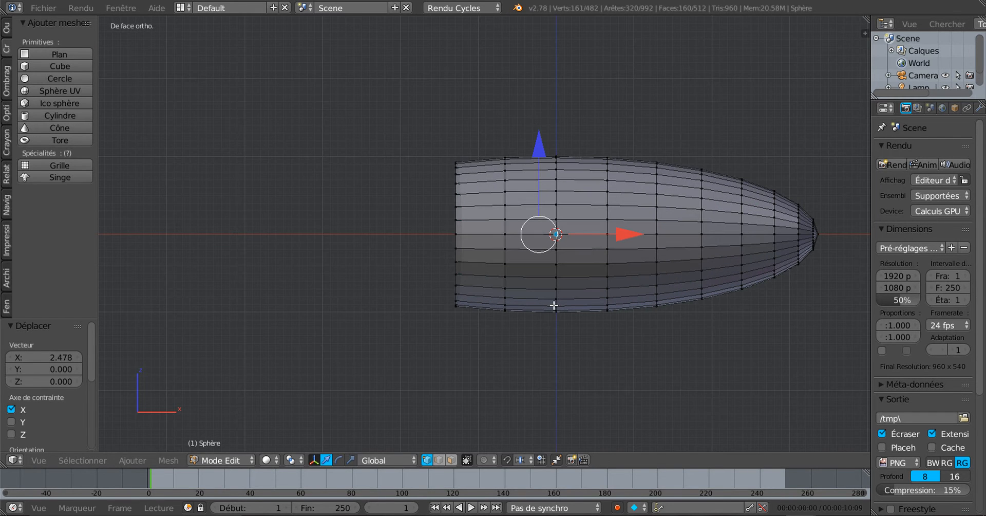
- Deselect the outermost ring of the inner section in wireframe and scale the remaining rings by -1.469 along X
key("z")
scroll(554, 305, "up", 1)
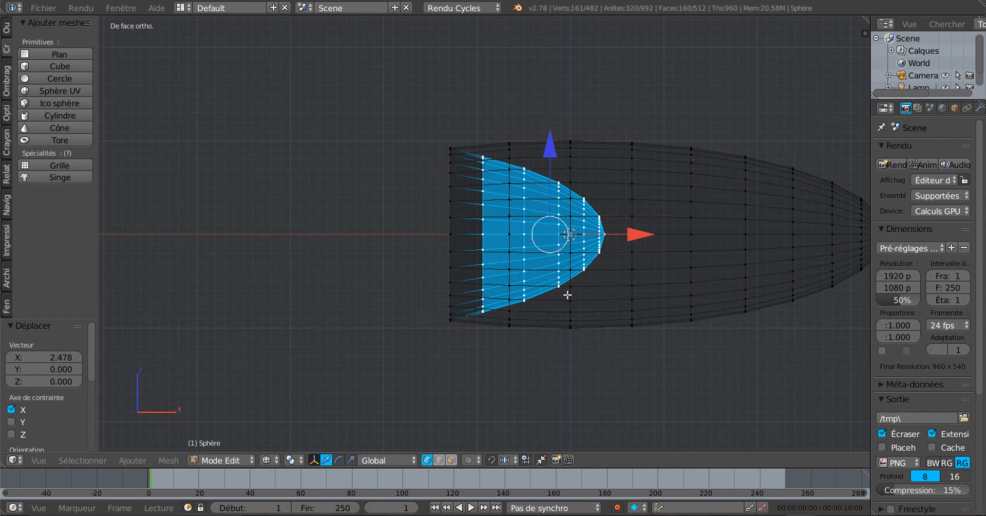
key("c")
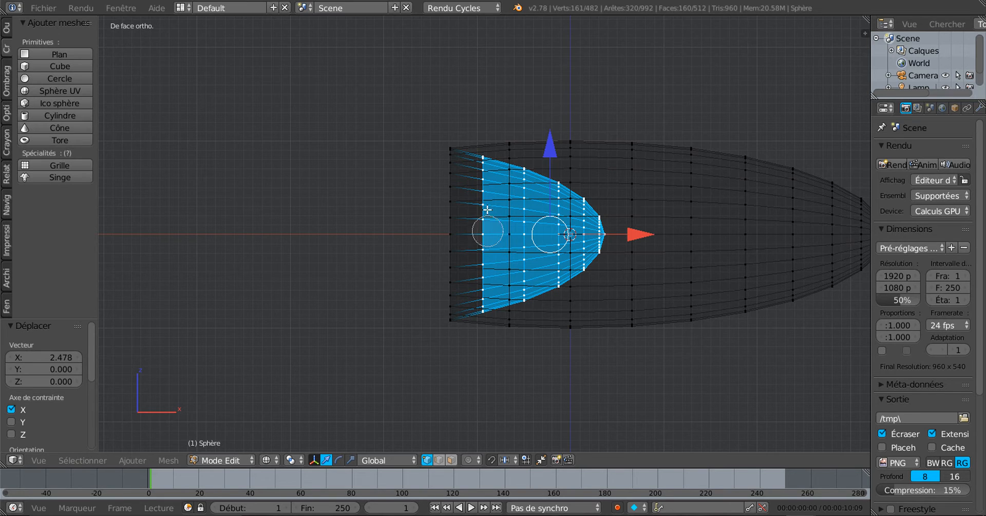
mouse_move(481, 132)
middle_mouse_down()
mouse_move(493, 220)
mouse_move(483, 323)
middle_mouse_up()
right_click(482, 323)
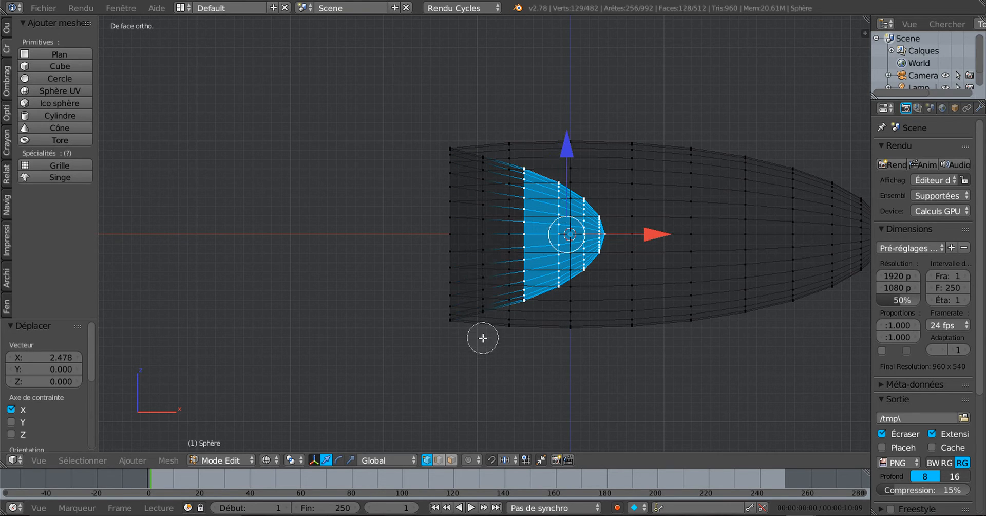
left_click(350, 460)
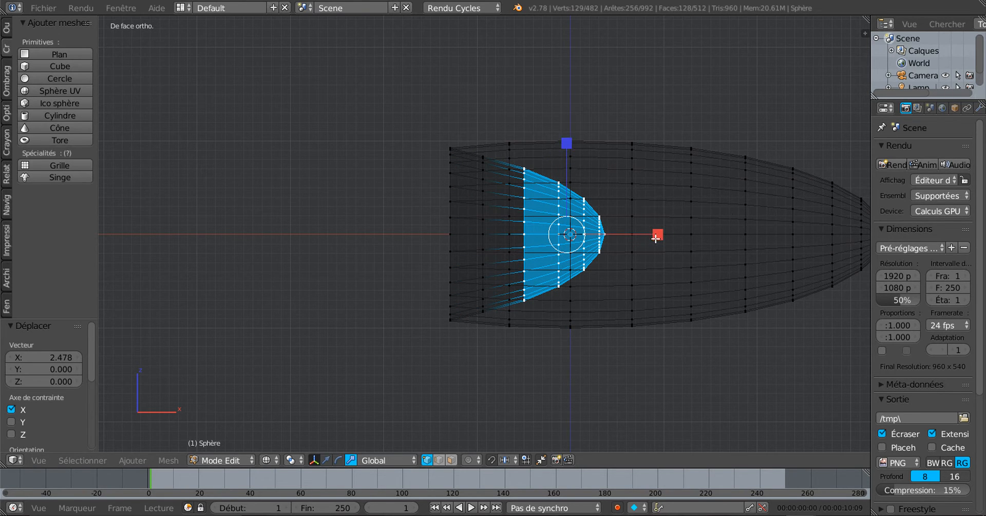
left_click_drag(656, 238, 437, 216)
- Shrink the selected inner cone uniformly to about 0.61 and stretch it by 2.455 along X
key("s")
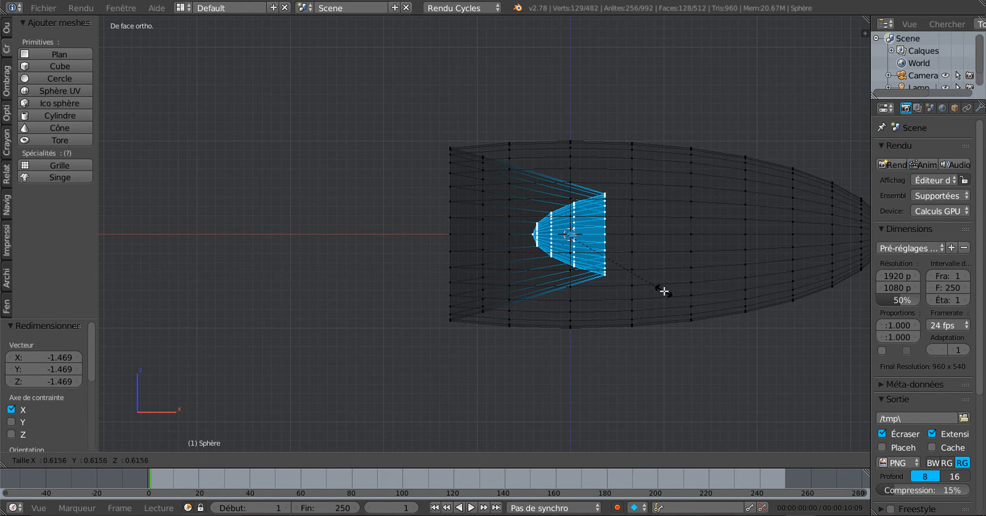
left_click(658, 282)
left_click_drag(657, 234, 783, 244)
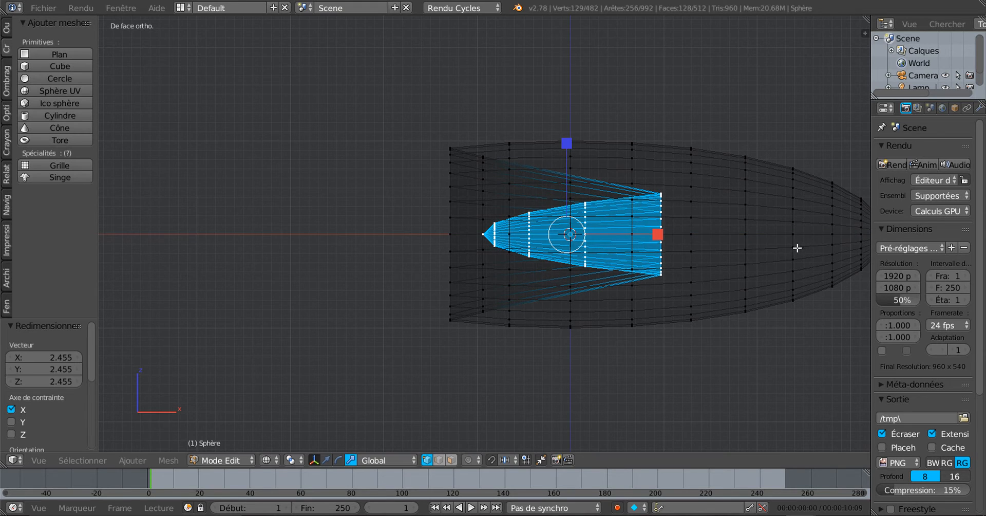
- Move the inner cone -1.234 along X so it protrudes from the opening, and check it in solid shading
left_click(325, 459)
left_click_drag(651, 237, 538, 247)
key("z")
mouse_move(419, 305)
middle_mouse_down()
mouse_move(540, 325)
mouse_move(572, 319)
mouse_move(459, 308)
mouse_move(571, 315)
mouse_move(477, 313)
middle_mouse_up()
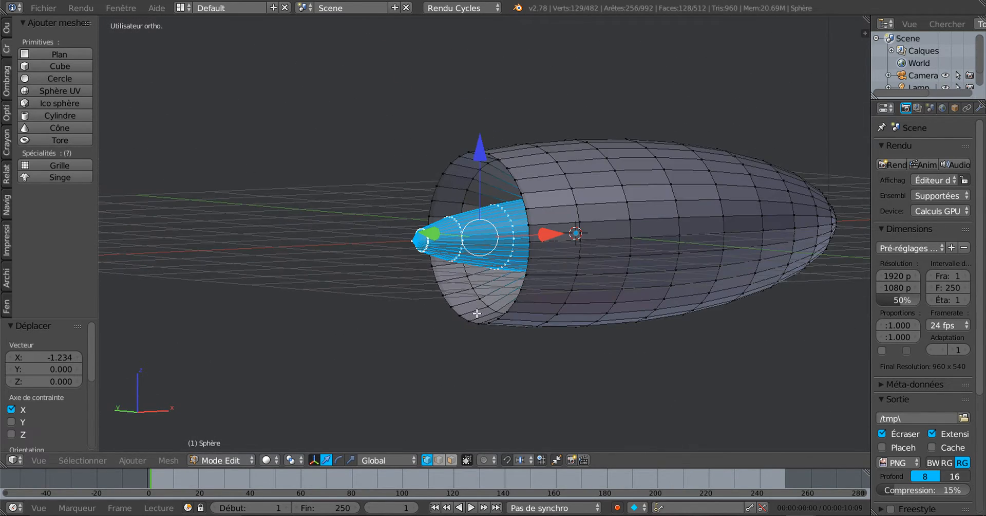
middle_click_drag(632, 338, 598, 339)
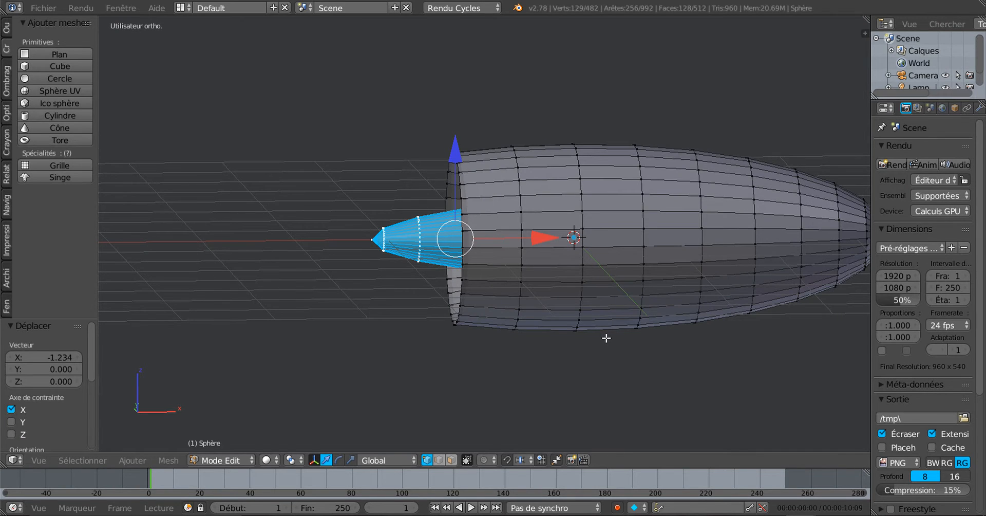
- Show the body from the front in wireframe shading and deselect all of its vertices
scroll(606, 338, "down", 1)
key("KP_1")
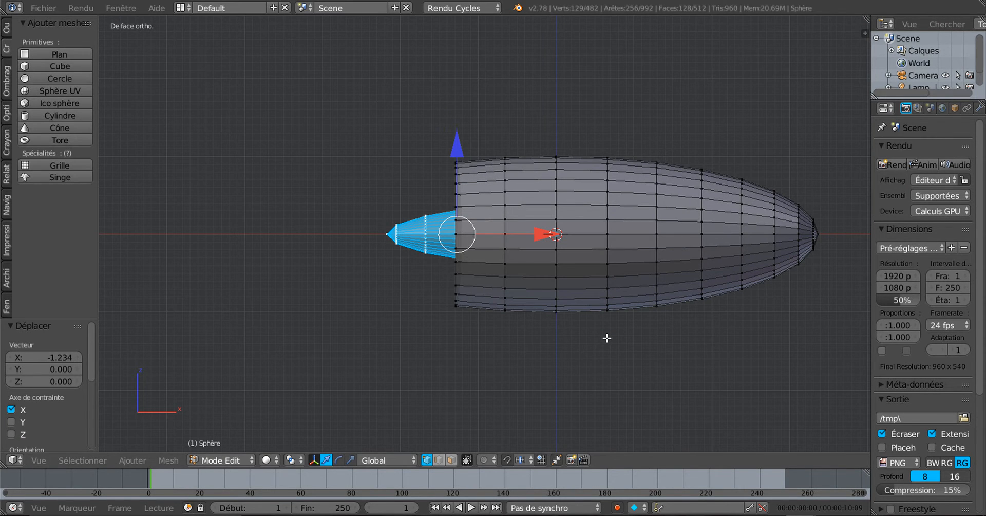
middle_click_drag(641, 363, 562, 366, "shift")
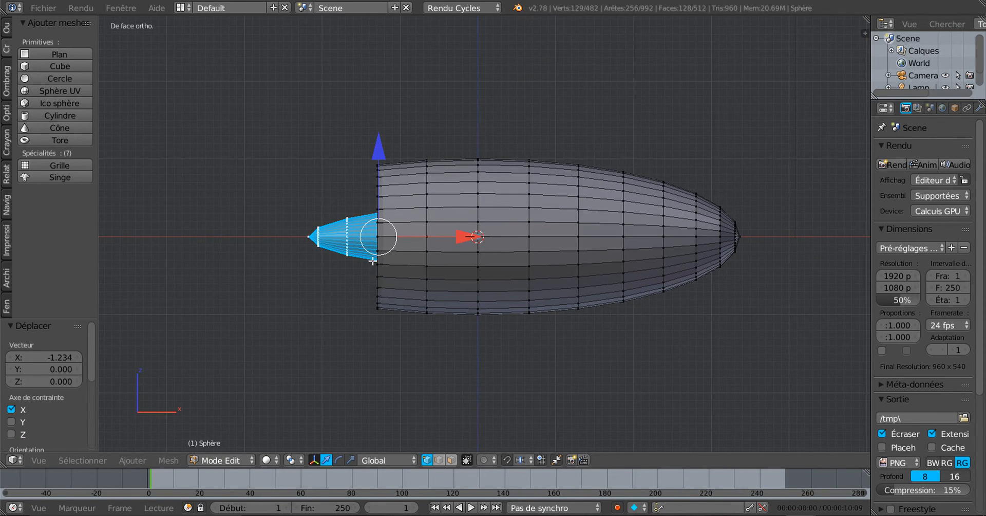
key("z")
key("z")
key("z")
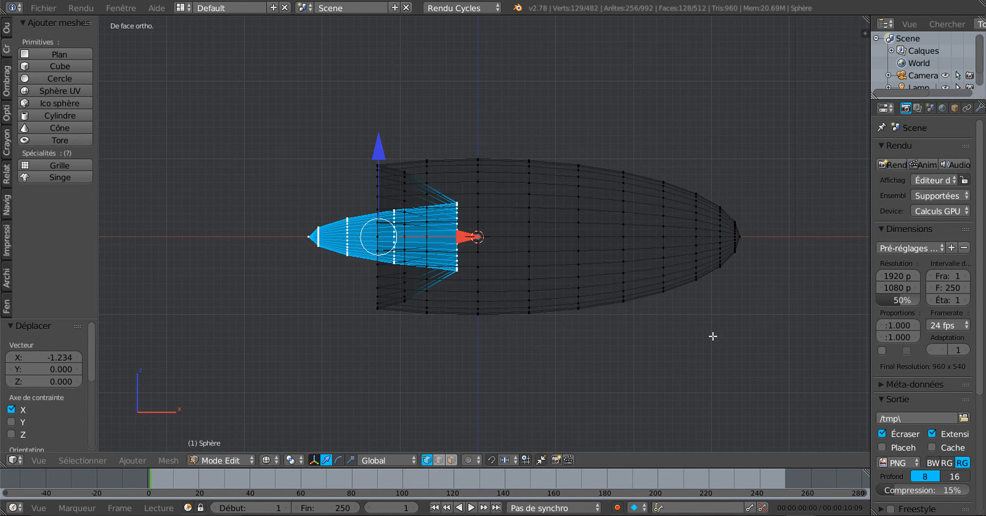
key("v")
key("z")
key("a")
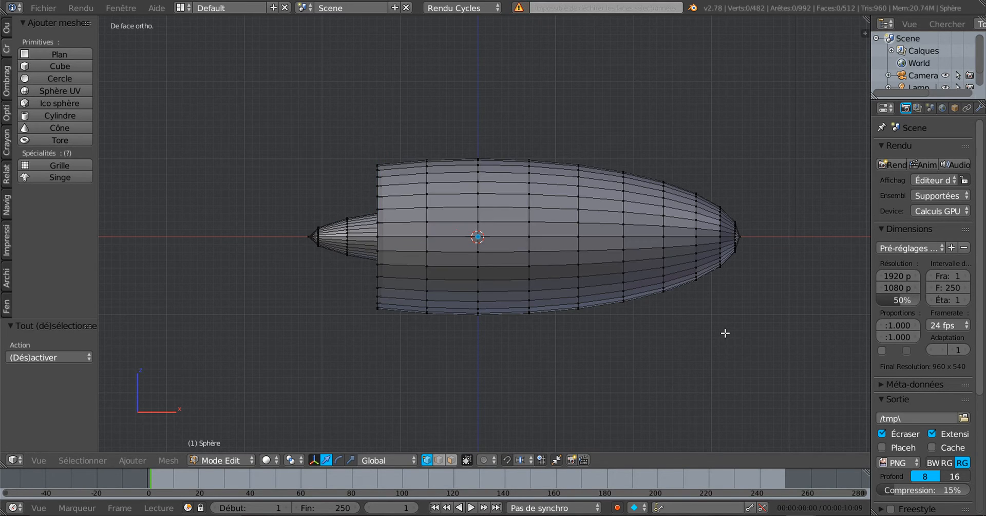
key("z")
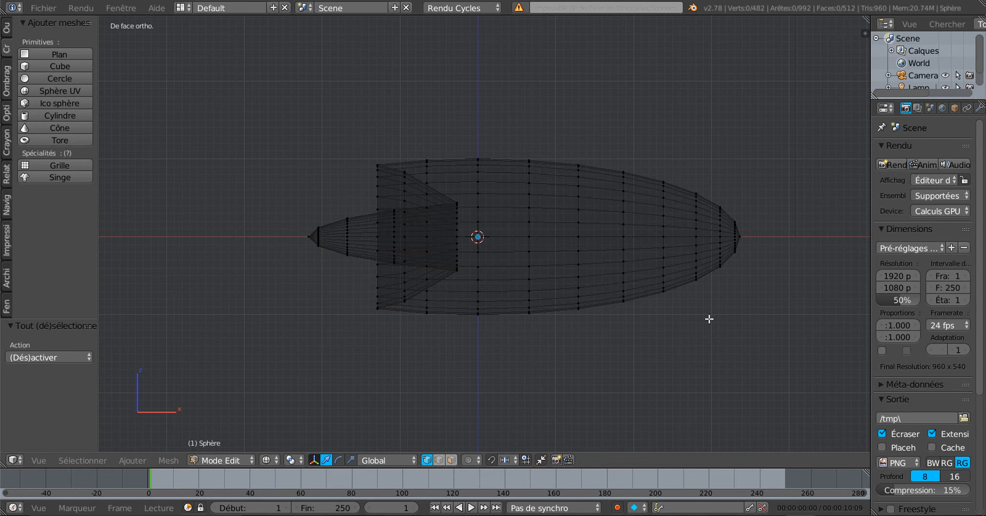
key("v")
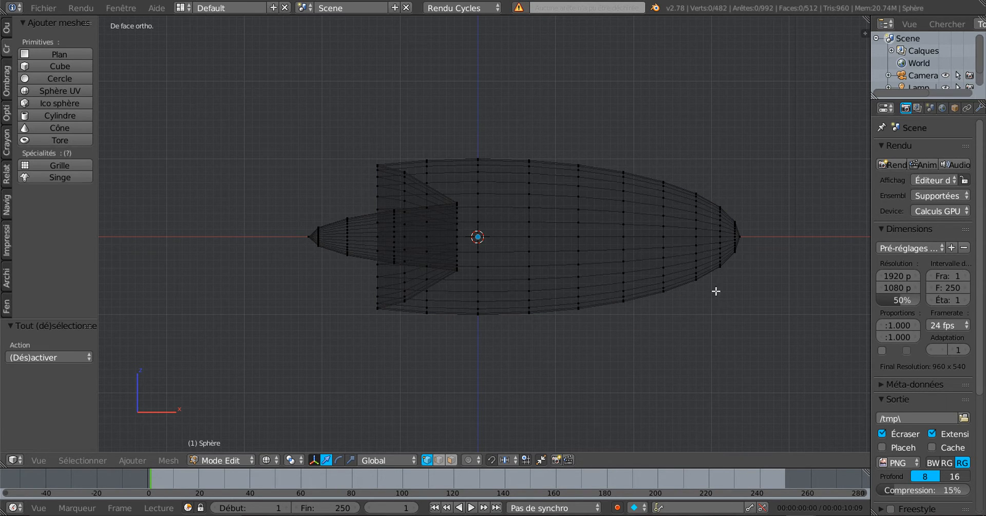
- Select the tip and last three rings at the body's +X end, scale them by -1.422 along X and move them -1.710 along X
key("c")
mouse_move(710, 282)
left_mouse_down()
mouse_move(717, 198)
mouse_move(720, 261)
left_mouse_up()
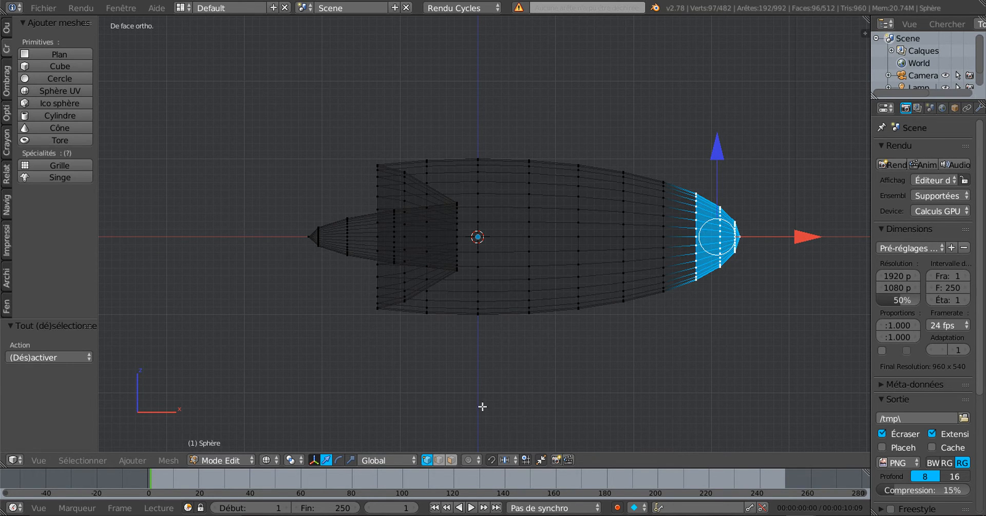
left_click(351, 459)
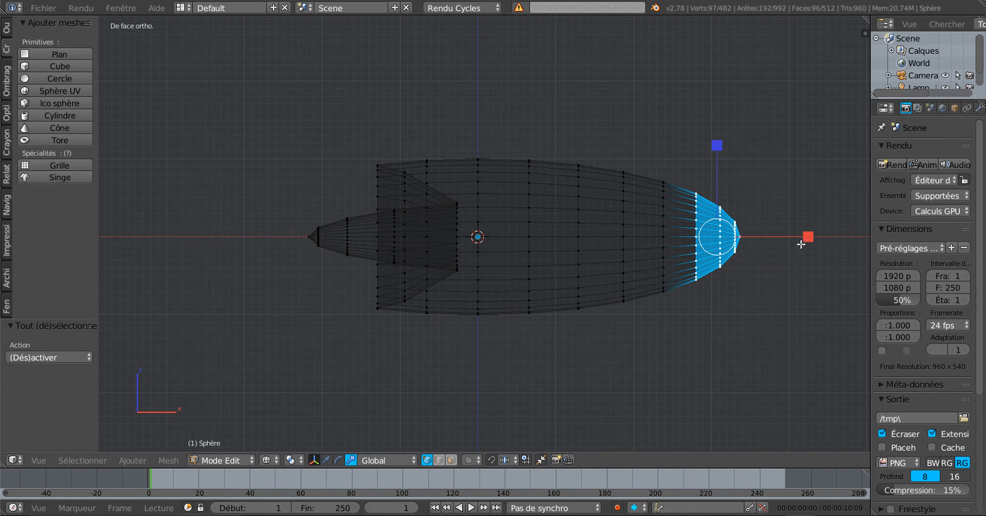
left_click_drag(806, 237, 600, 277)
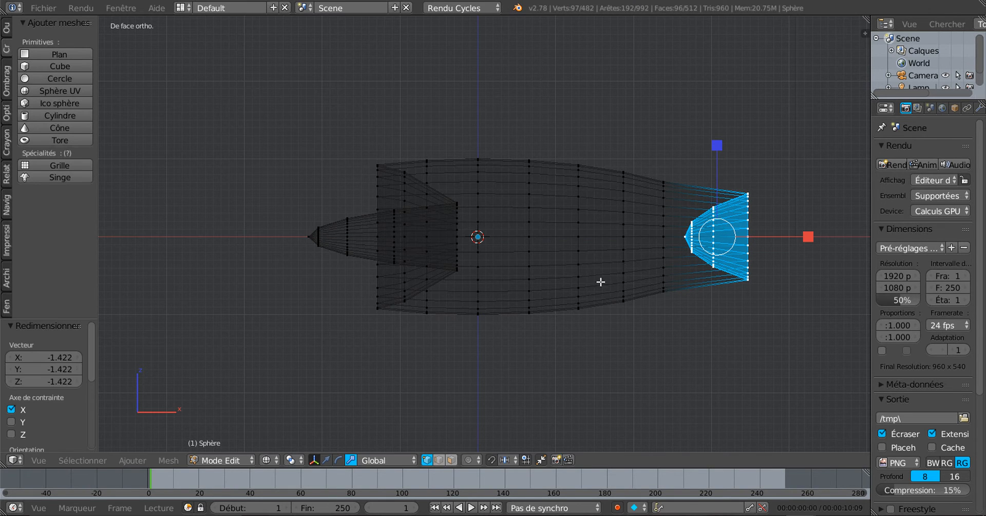
left_click(326, 460)
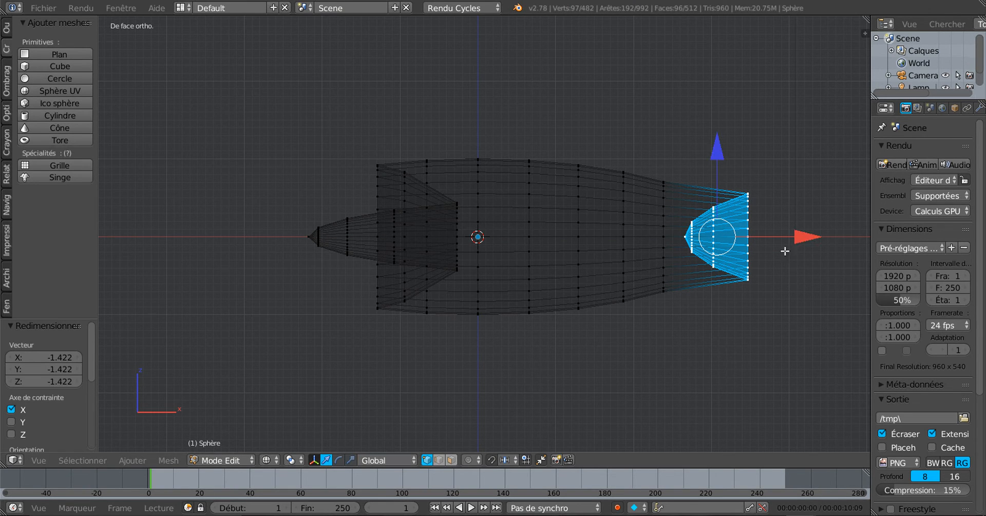
left_click_drag(803, 233, 672, 265)
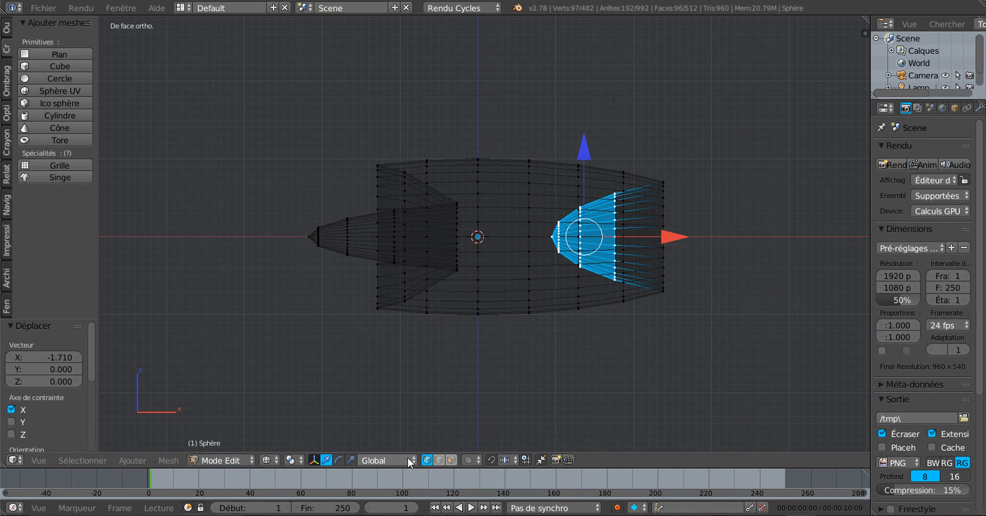
- Deselect the outermost ring of the flipped +X section and scale the remaining rings and tip by -3.417 along X
left_click(616, 211)
key("c")
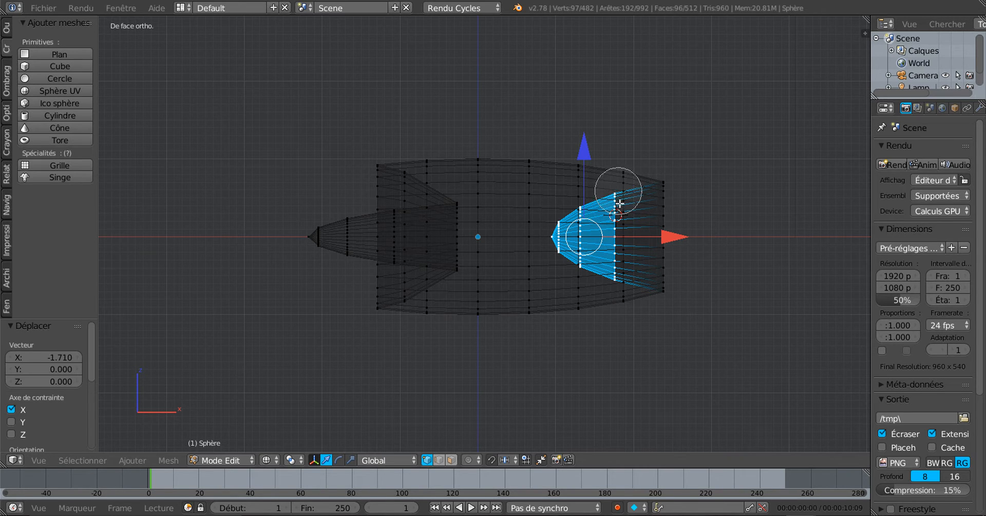
middle_click_drag(619, 195, 619, 296)
key("Escape")
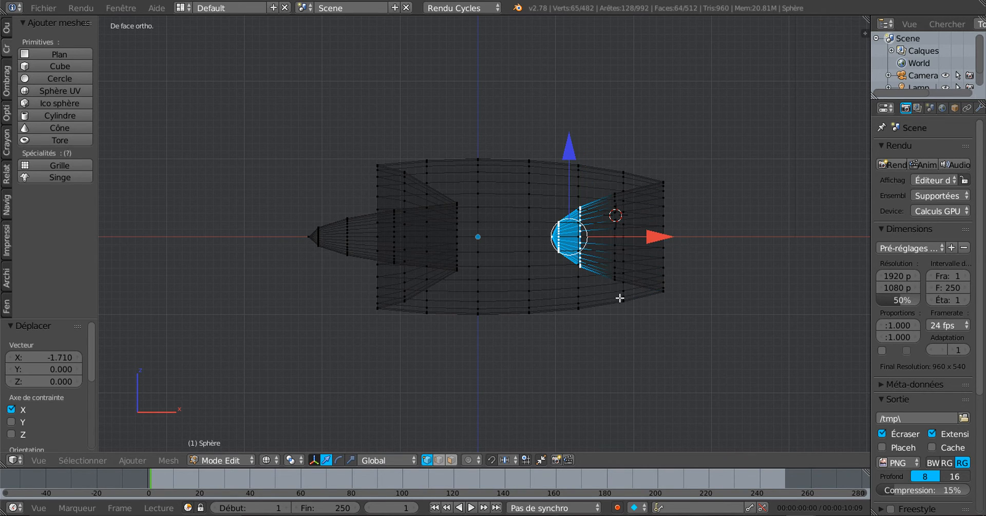
left_click(350, 459)
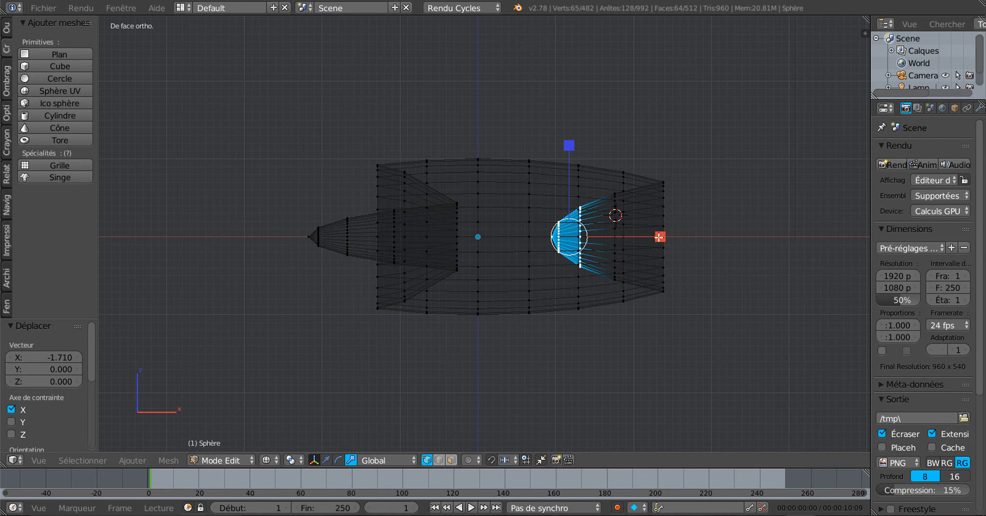
left_click_drag(660, 237, 264, 213)
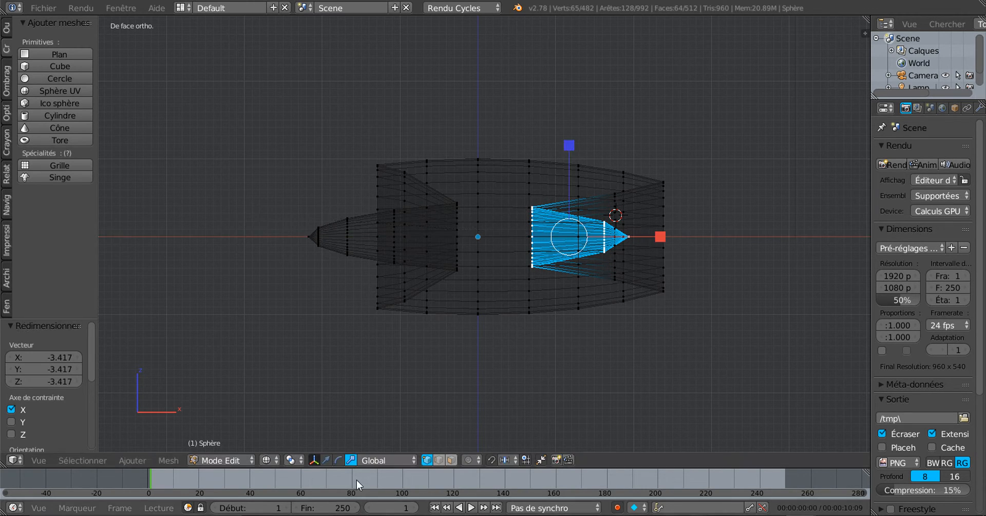
- Move the inner cone outward along X until it protrudes from the +X opening, and check the whole body in solid shading in Object Mode
left_click(326, 460)
left_click_drag(650, 238, 733, 248)
key("Tab")
mouse_move(733, 268)
middle_mouse_down()
mouse_move(676, 293)
mouse_move(749, 303)
mouse_move(693, 292)
middle_mouse_up()
key("z")
middle_click_drag(692, 287, 729, 285)
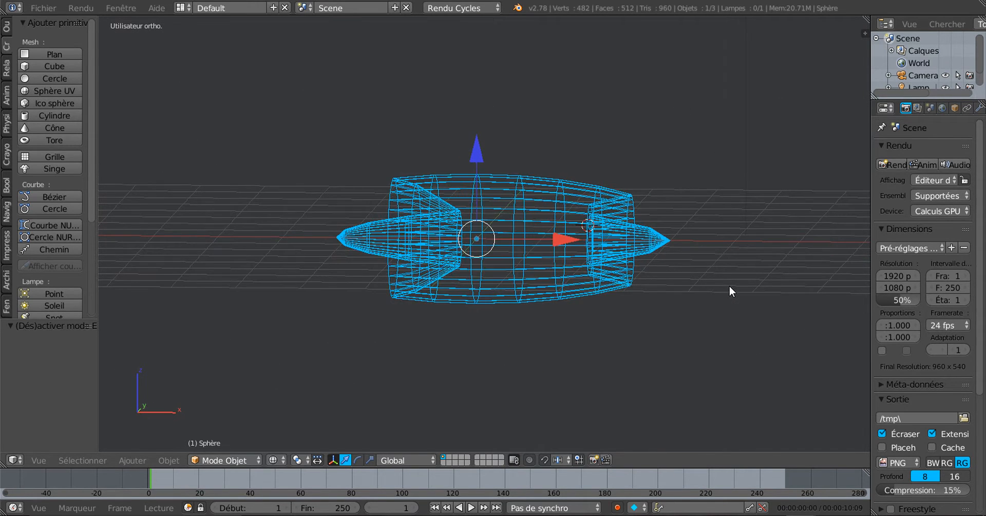
key("z")
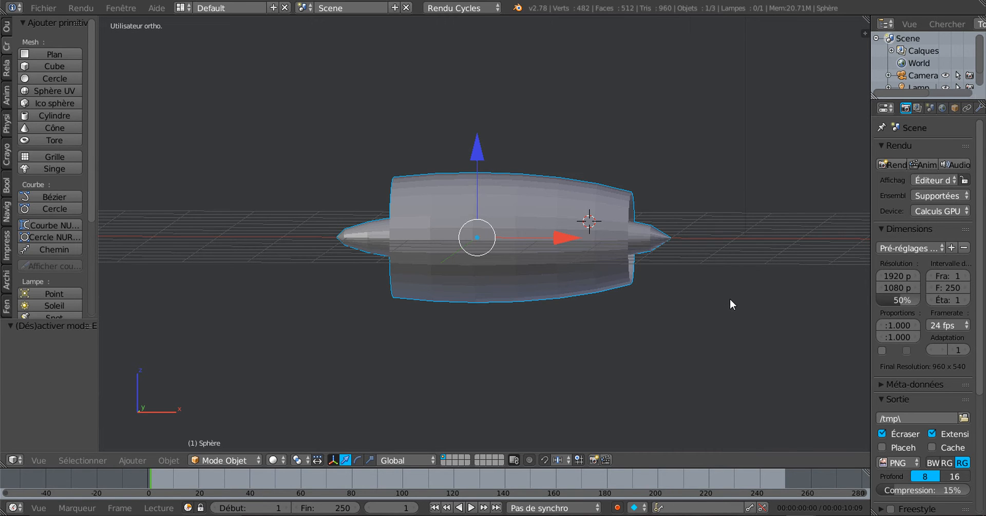
middle_click_drag(730, 297, 762, 312)
middle_click_drag(608, 320, 555, 339)
- Add one loop cut inside the wide opening at the -X end and scale it uniformly to 0.874 to thicken the rim
key("Tab")
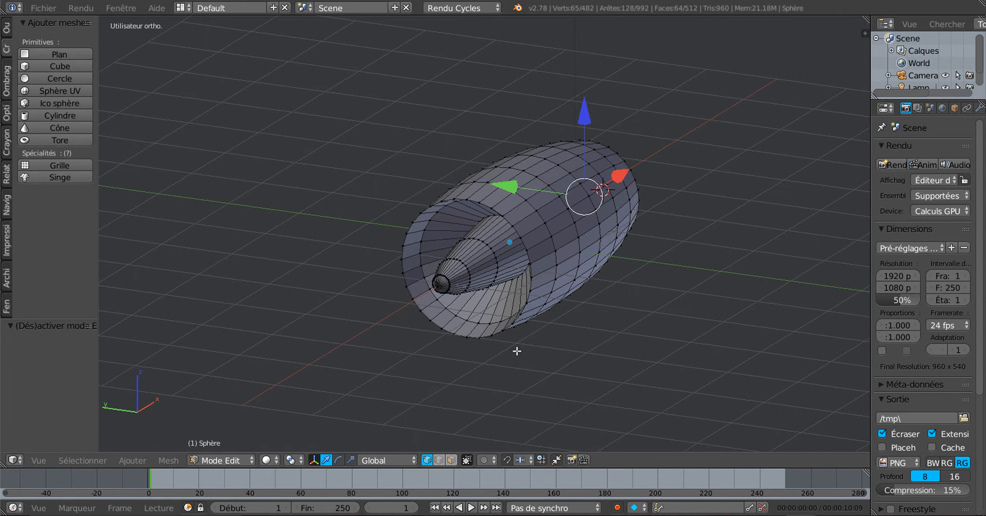
scroll(477, 353, "up", 2)
key("ctrl+r")
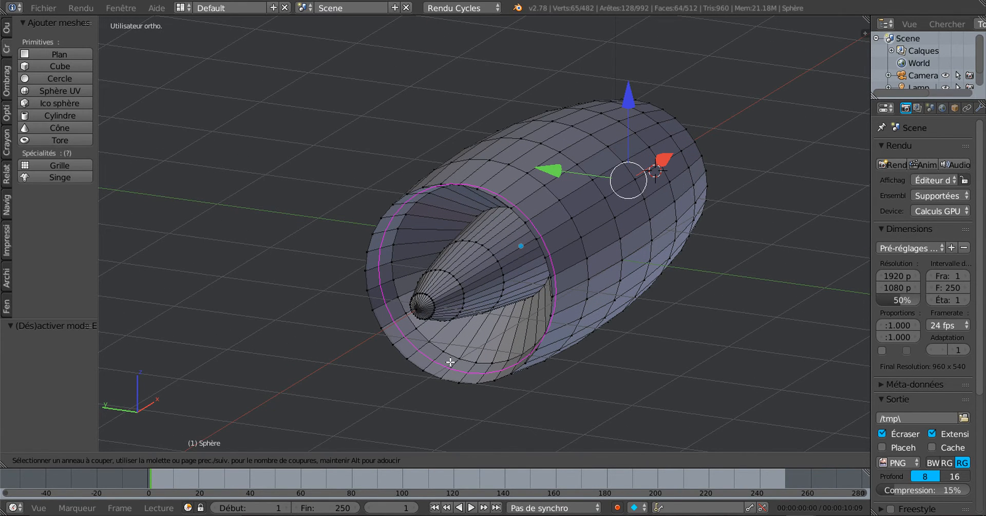
left_click(451, 362)
left_click(451, 362)
middle_click_drag(595, 419, 626, 402)
key("s")
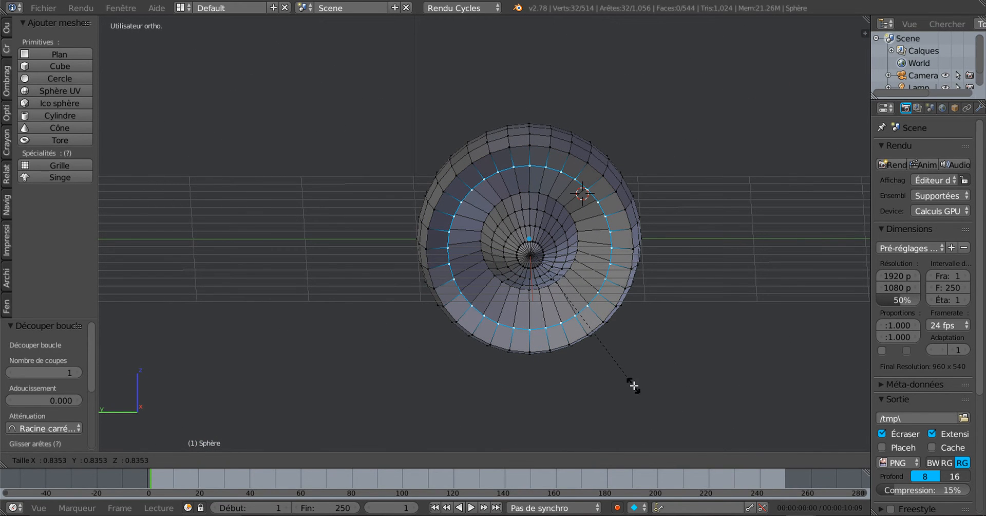
left_click(638, 392)
middle_click_drag(638, 392, 558, 388)
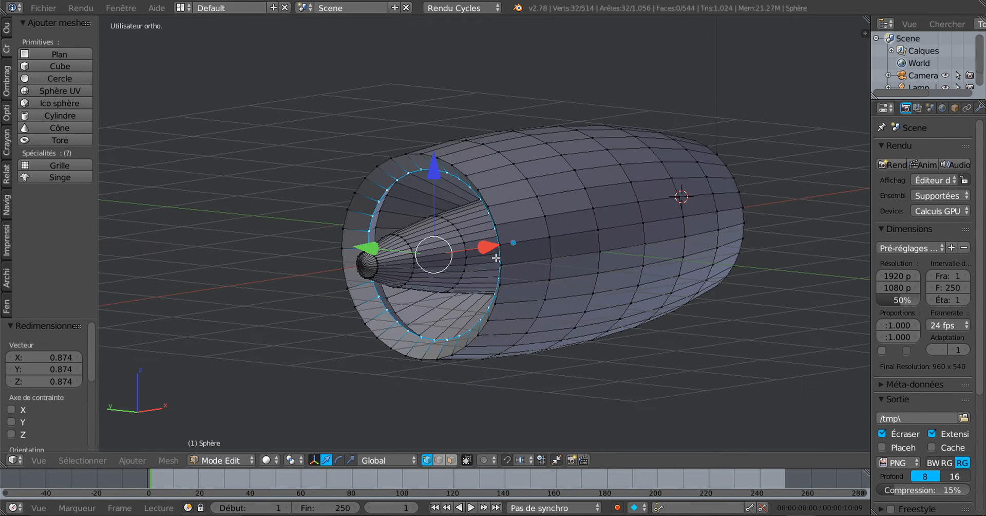
key("Tab")
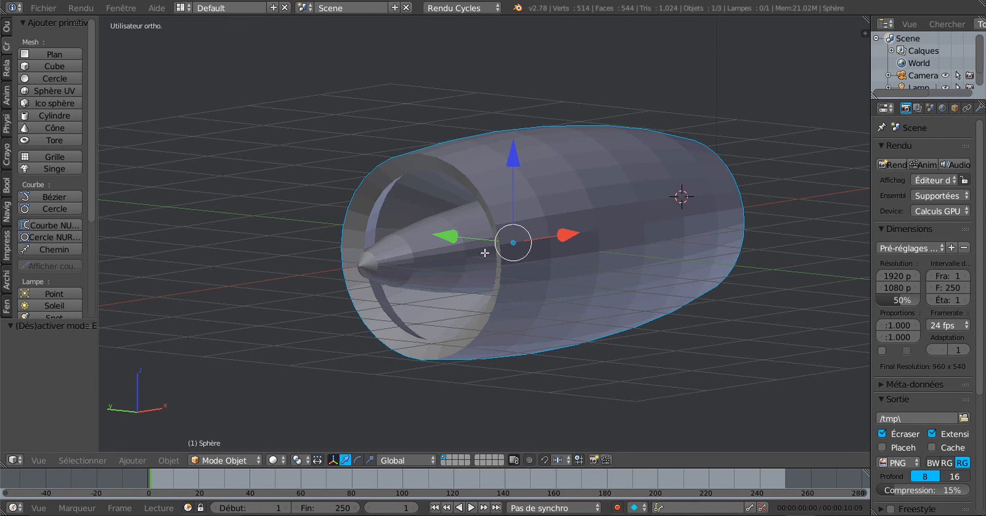
- Add one loop cut inside the +X opening, scale it uniformly to 0.838 and move it 0.196 along X
middle_click_drag(484, 253, 438, 332)
key("Tab")
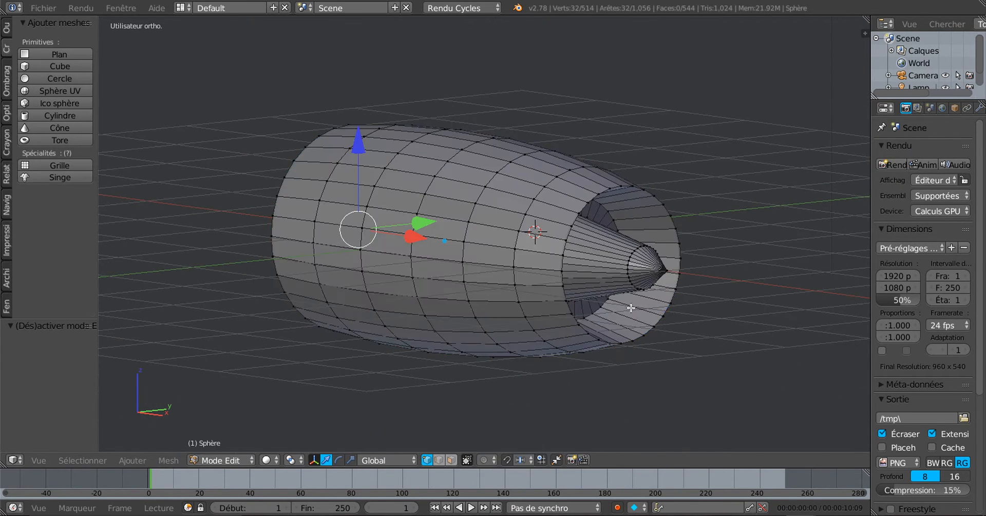
scroll(631, 307, "up", 3)
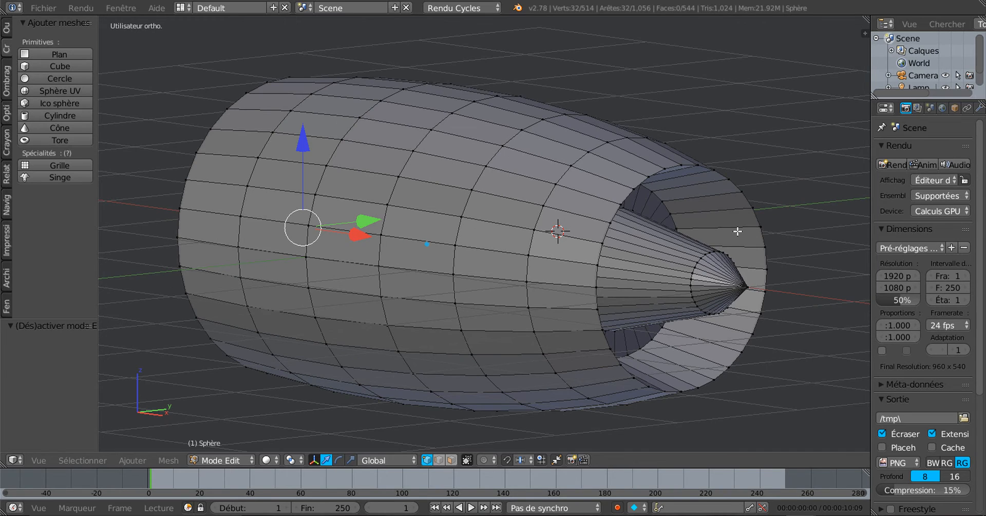
key("ctrl+r")
left_click(737, 232)
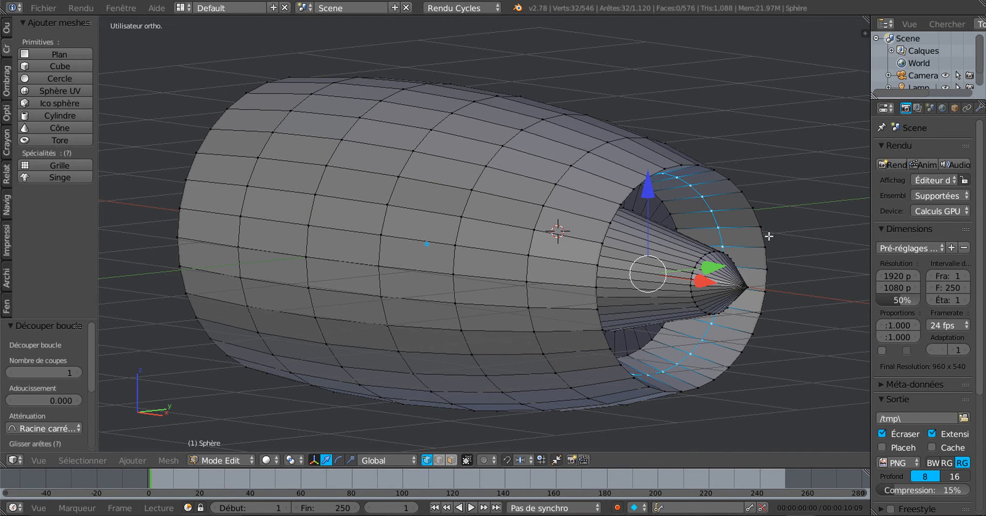
middle_click_drag(726, 302, 726, 308)
key("s")
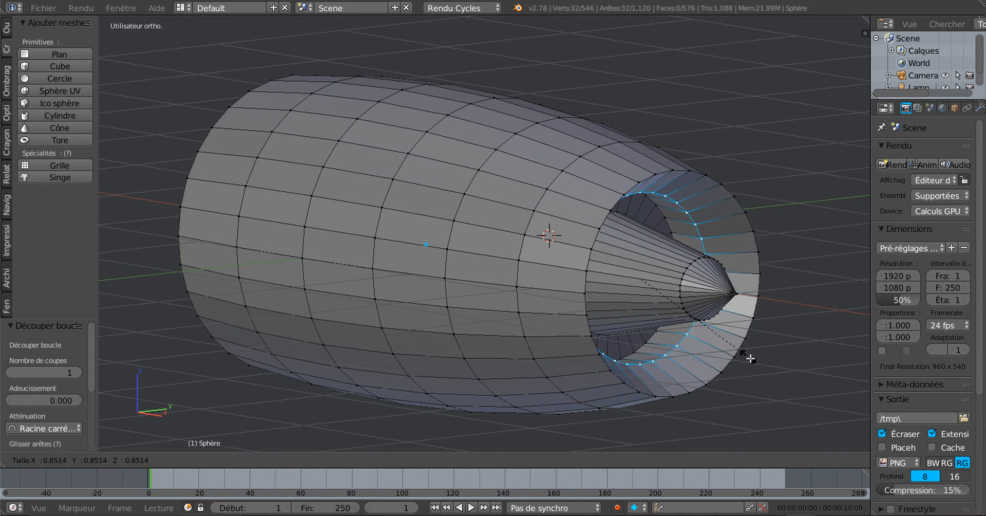
left_click(748, 353)
key("g")
key("x")
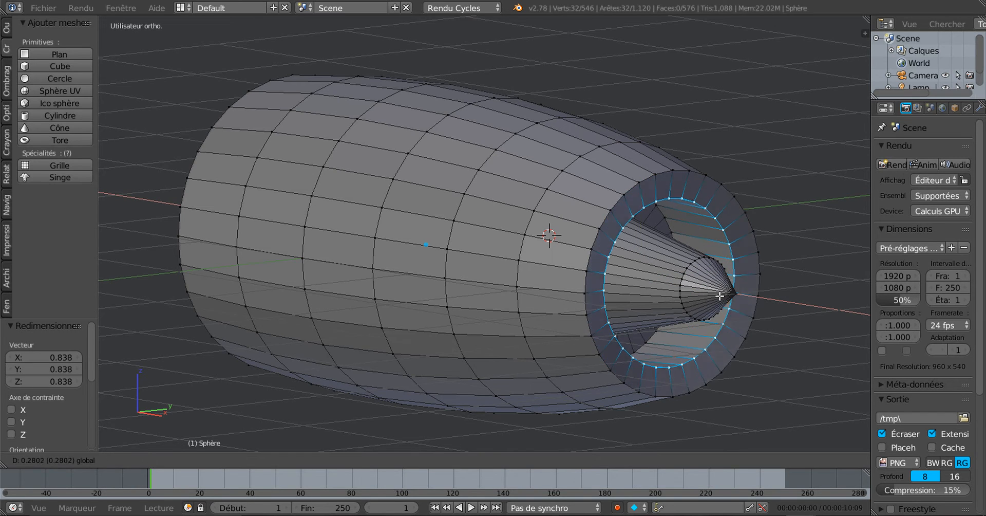
left_click(711, 290)
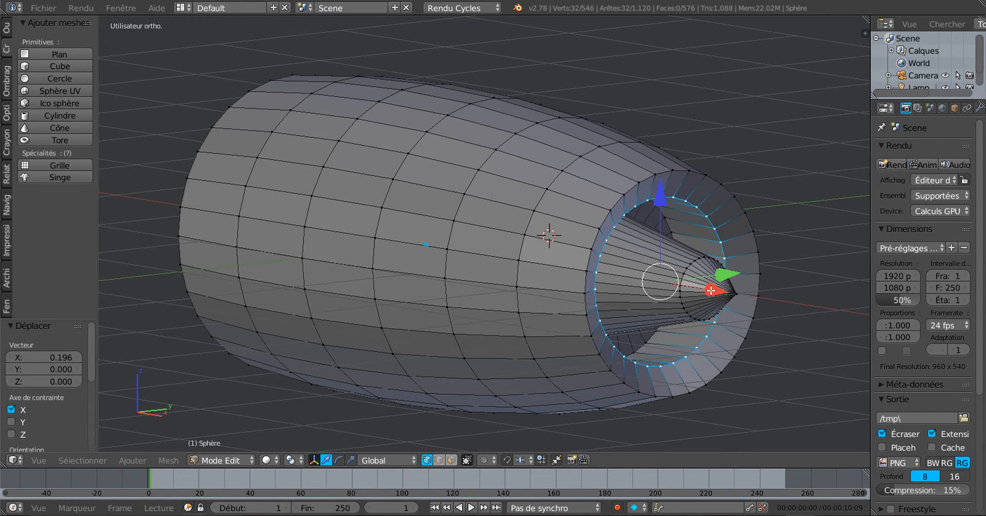
- Select only the end ring and tip of the +X cone in wireframe and scale them uniformly to 0.679
key("Tab")
scroll(713, 297, "down", 3)
middle_click_drag(637, 338, 729, 338)
key("Tab")
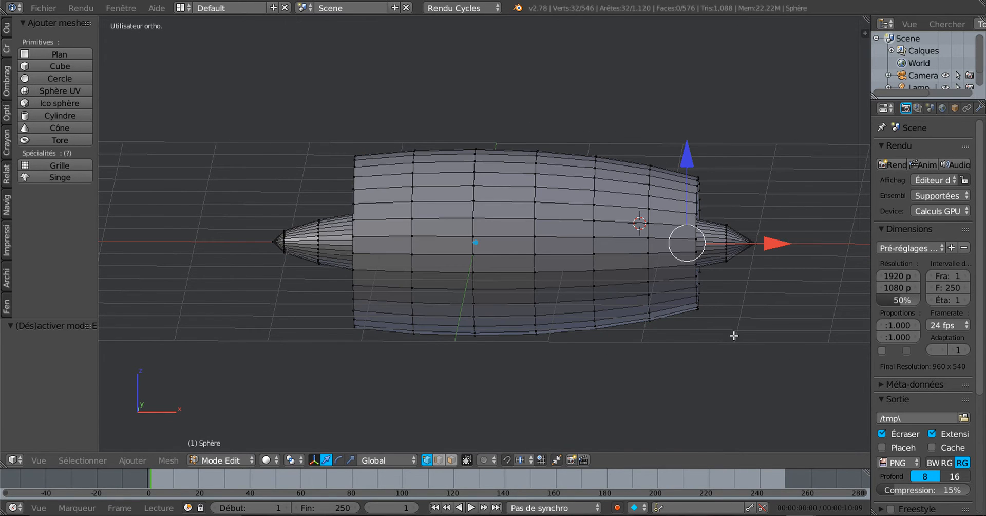
middle_click_drag(788, 311, 732, 316, "shift")
key("z")
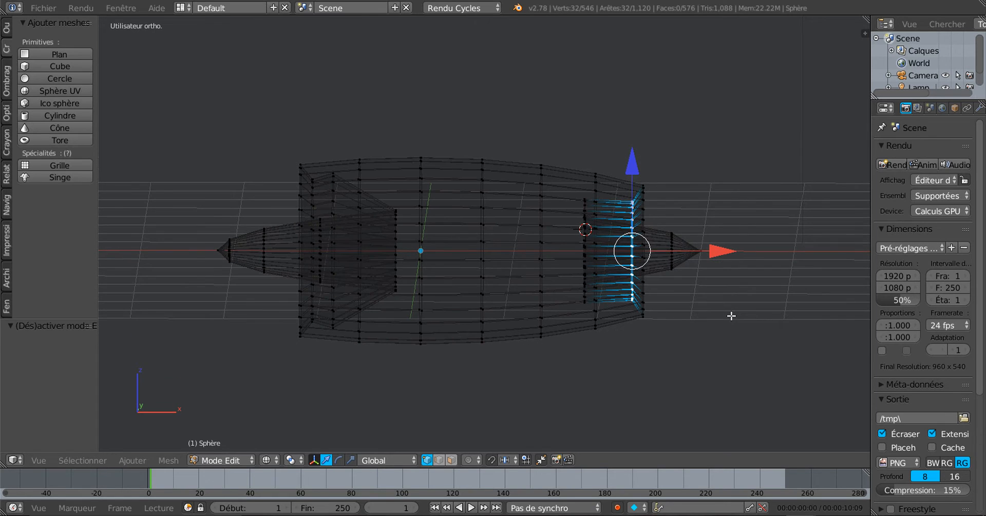
key("c")
mouse_move(698, 243)
left_mouse_down()
mouse_move(673, 238)
mouse_move(689, 301)
left_mouse_up()
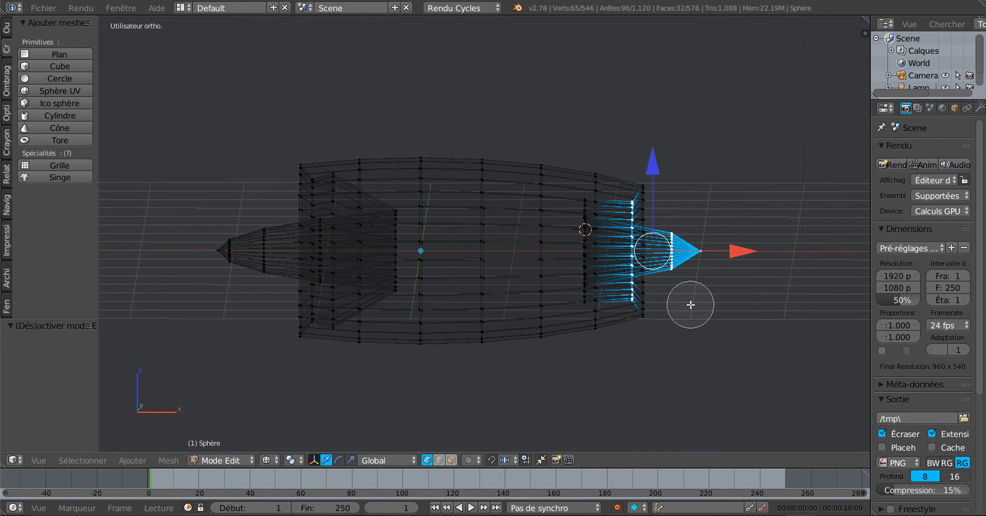
middle_click_drag(635, 187, 614, 325)
key("Escape")
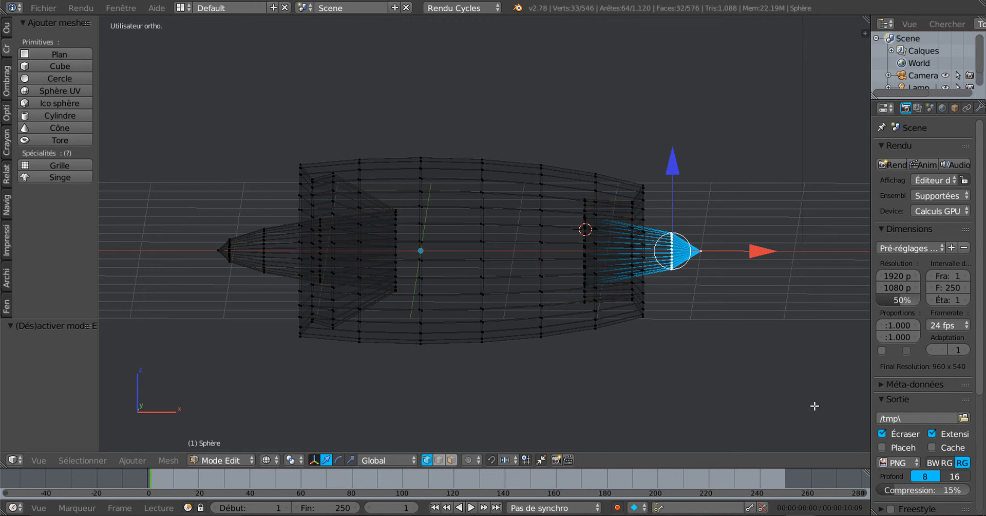
key("s")
left_click(773, 345)
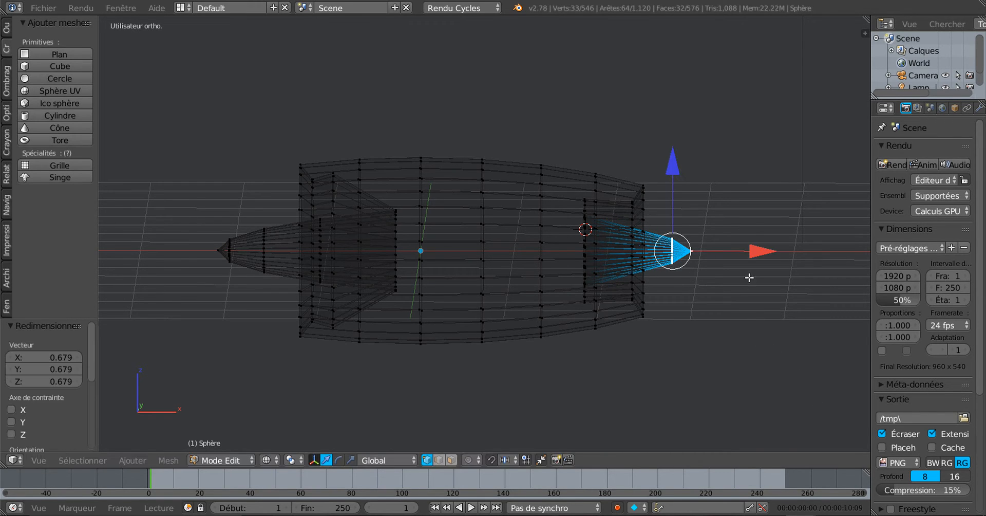
- Move the selected cone end 0.026 along X and return to Object Mode in solid shading
key("g")
key("x")
left_click(761, 256)
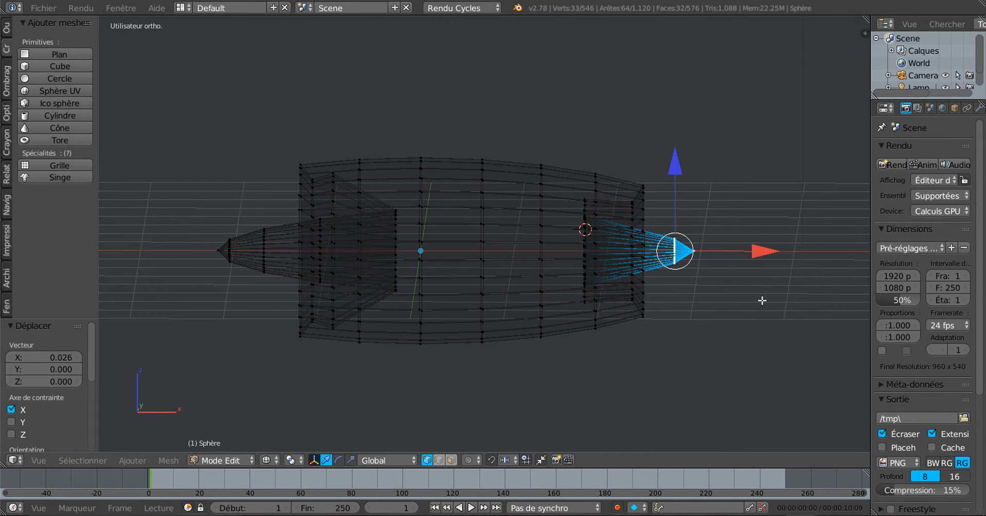
key("Tab")
key("z")
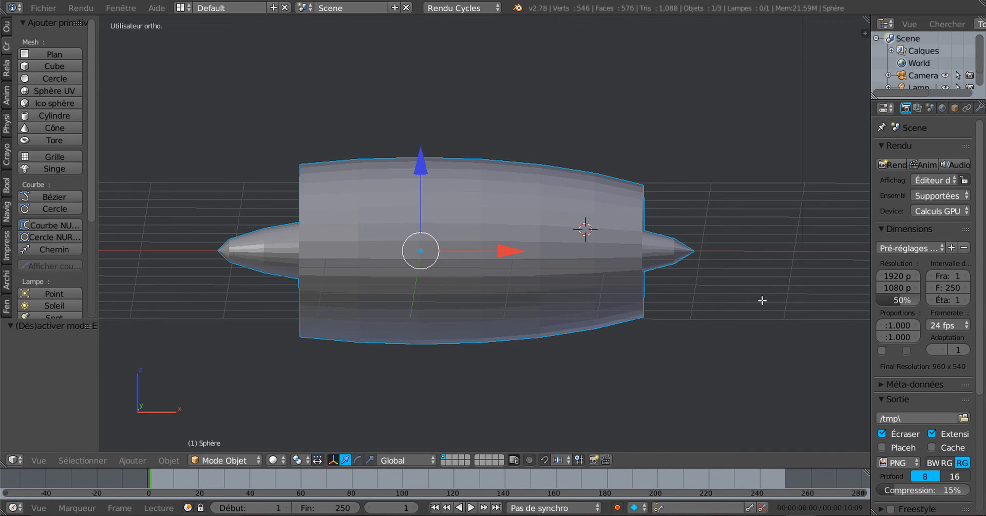
- Stretch the engine body along X in Object Mode to about twice its length, and enter Edit Mode in front view
scroll(761, 302, "down", 1)
middle_click_drag(757, 303, 696, 334)
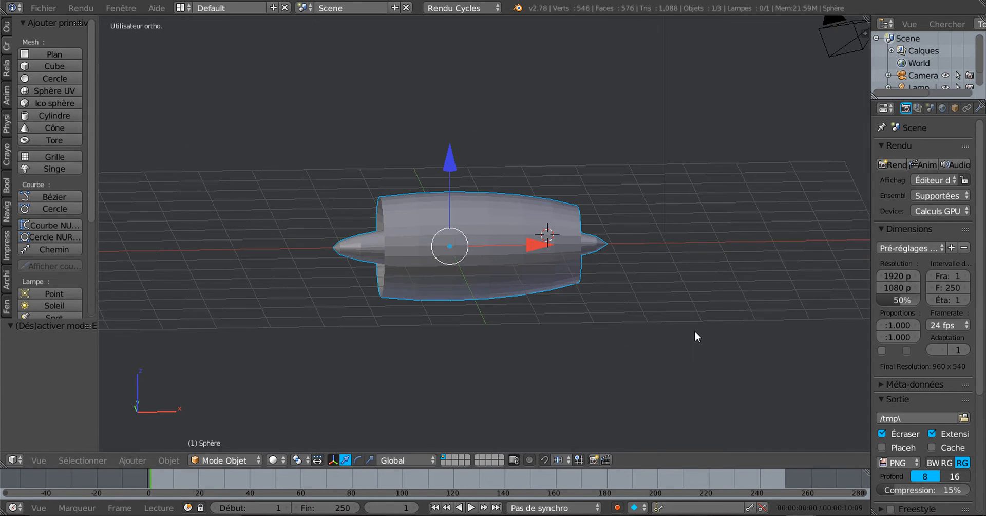
key("KP_1")
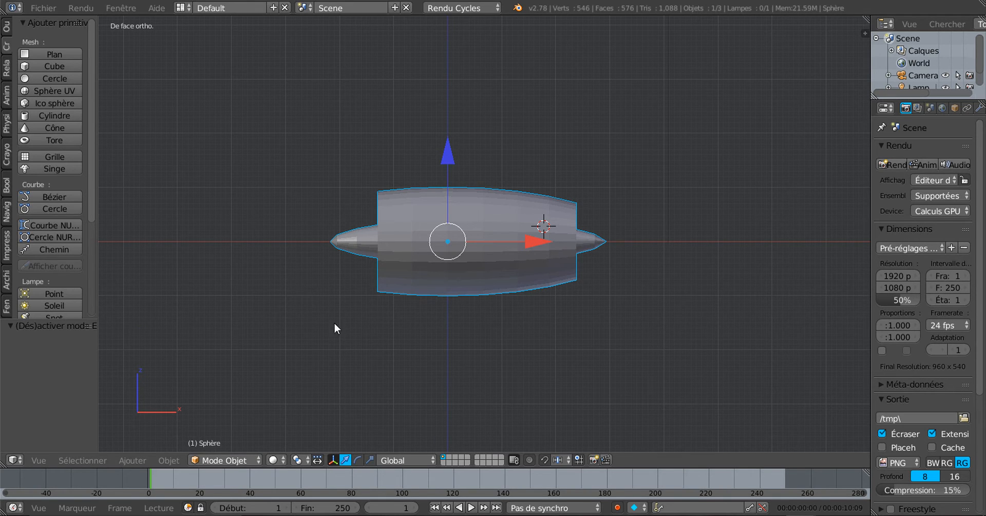
left_click(370, 460)
left_click_drag(532, 233, 618, 235)
key("Tab")
middle_click_drag(507, 334, 469, 332)
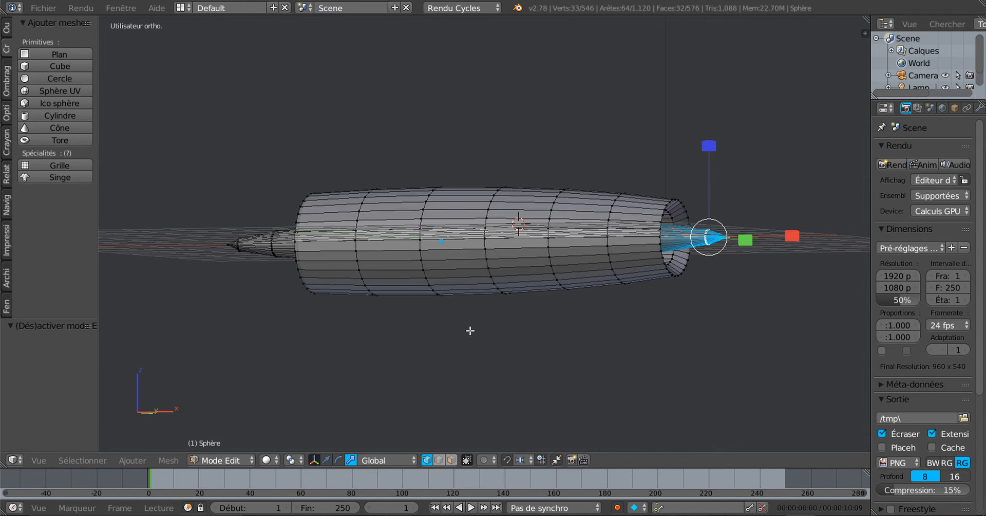
key("KP_1")
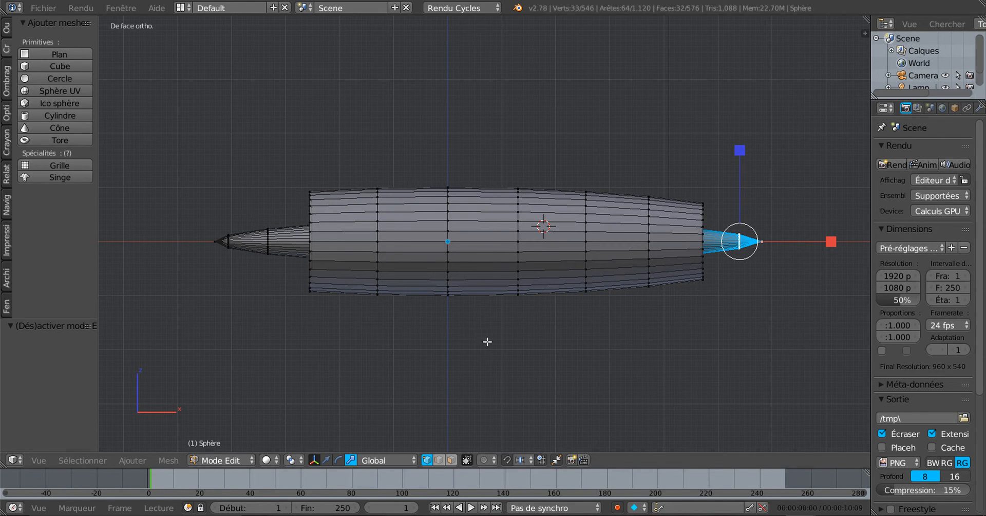
- Box-select the lower band of the body's wall through the mesh in wireframe, and return to solid shading
key("a")
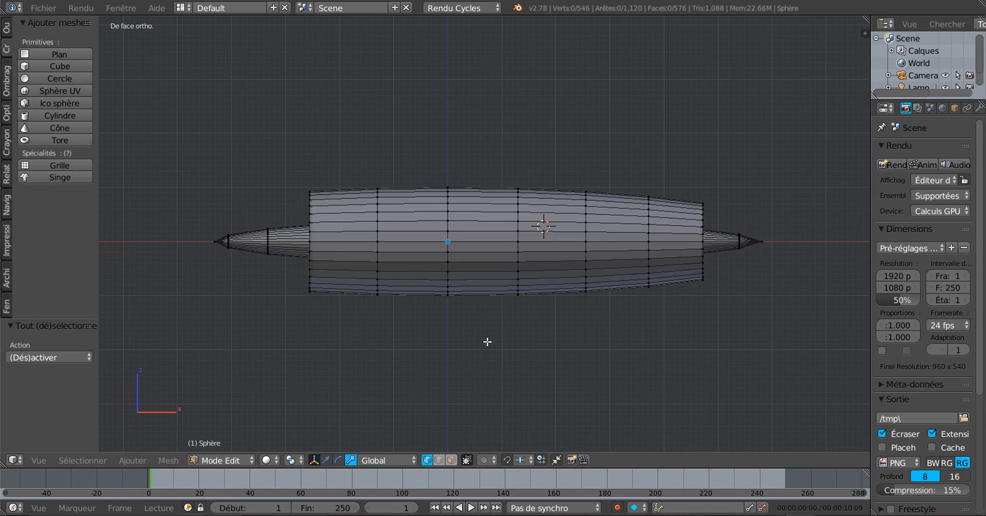
key("z")
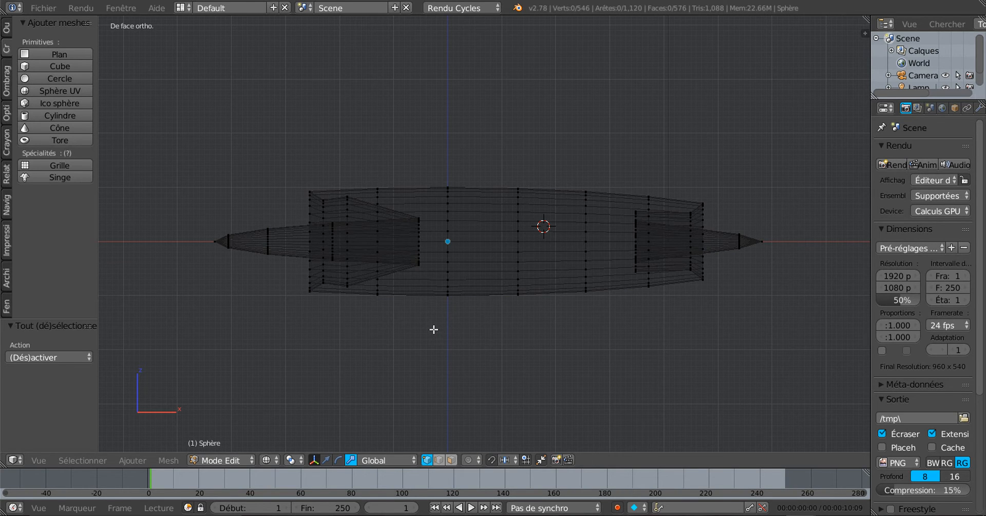
key("b")
left_click_drag(286, 273, 760, 307)
scroll(670, 336, "up", 1)
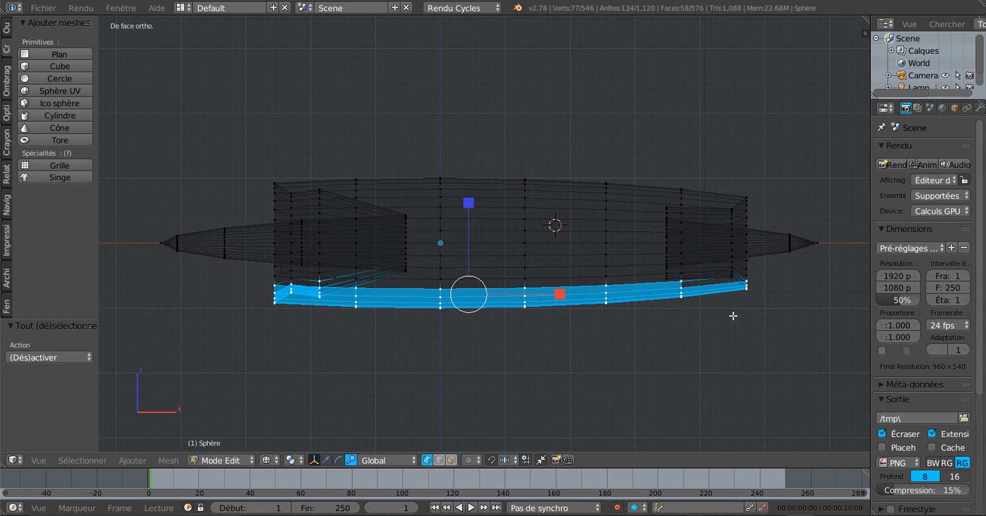
scroll(738, 315, "up", 1)
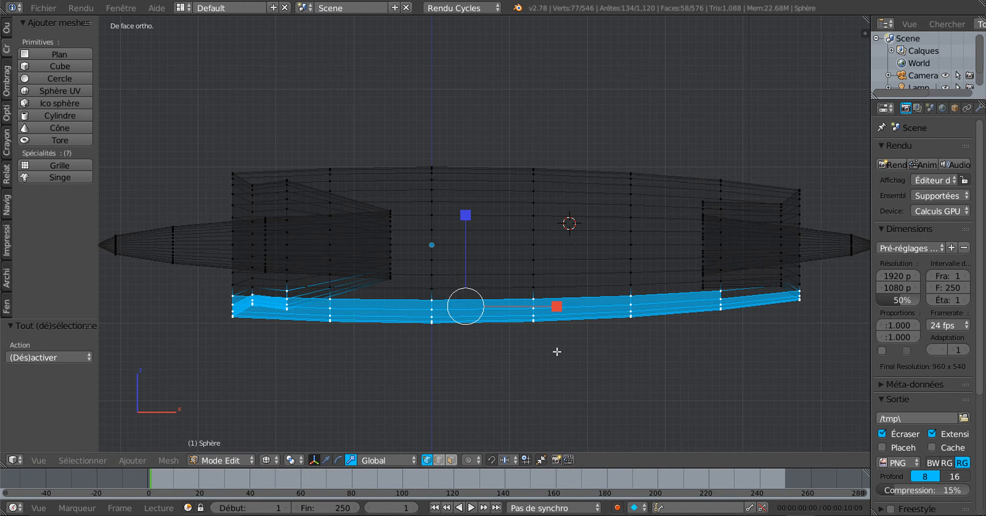
scroll(557, 351, "down", 1)
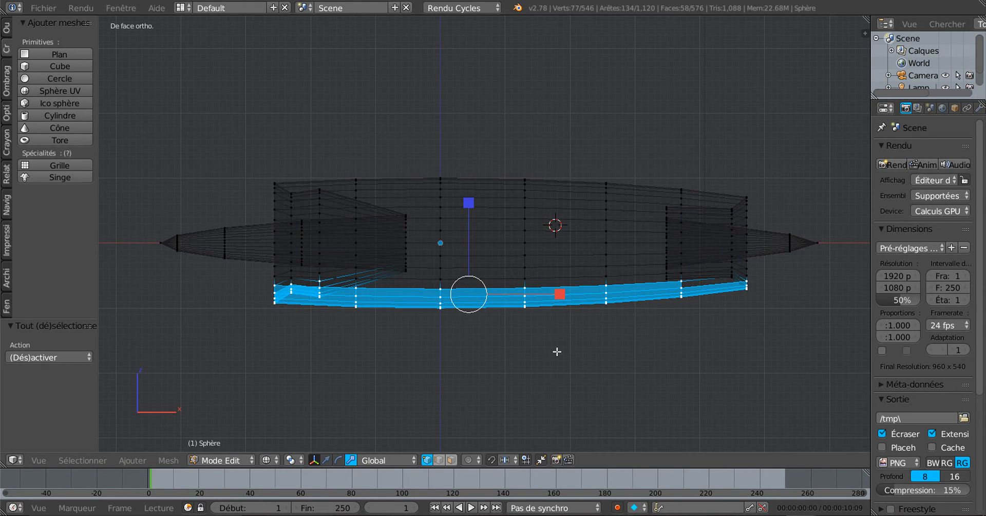
scroll(557, 351, "down", 1)
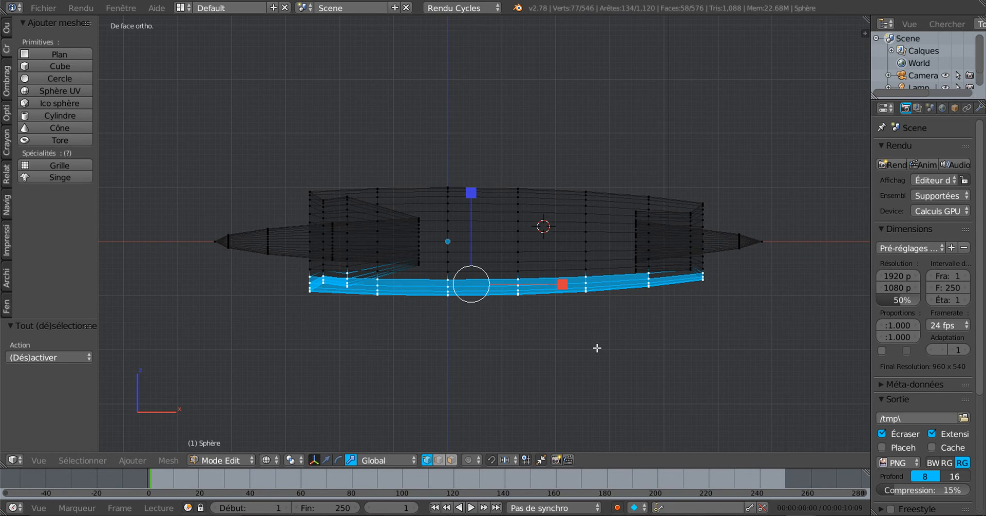
key("z")
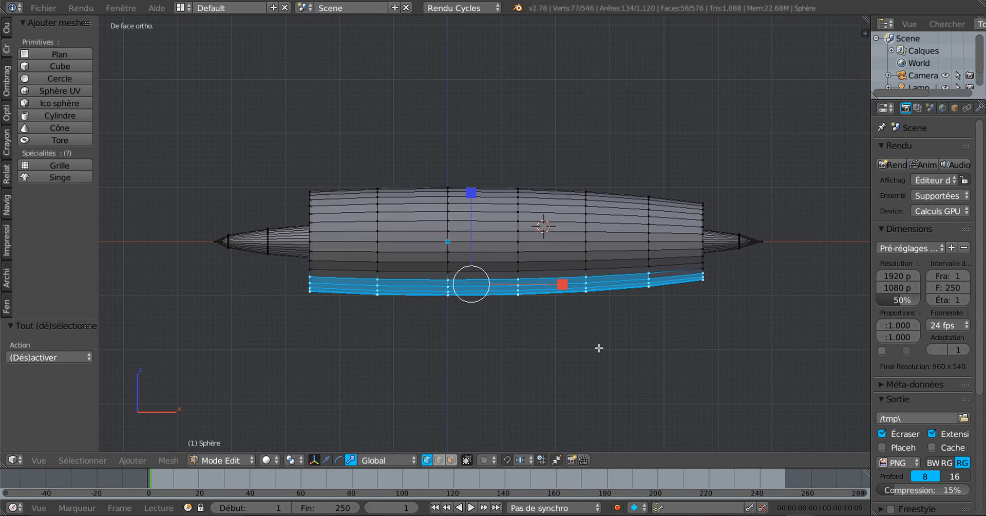
- Select the whole engine mesh and scale it to 0.536 along X, switching to wireframe
key("a")
scroll(599, 348, "down", 2)
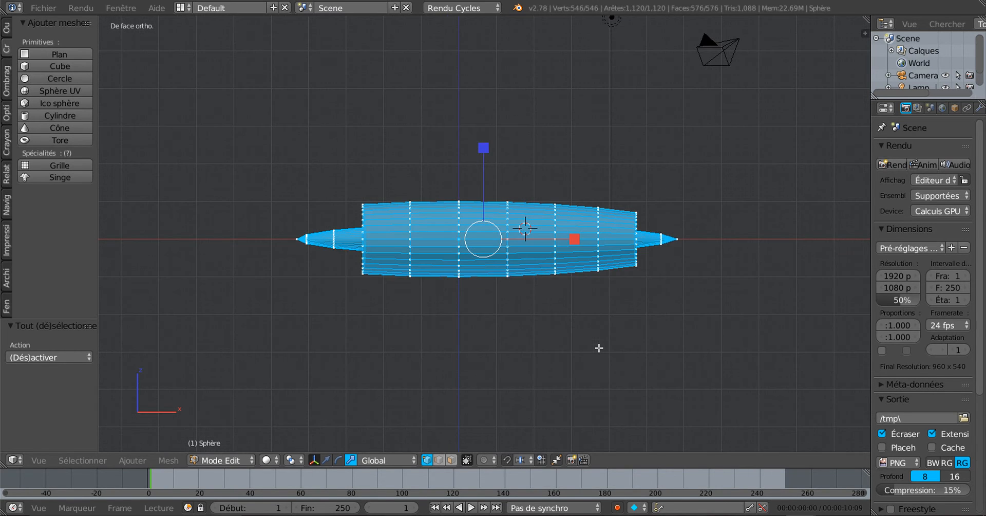
left_click_drag(573, 239, 532, 239)
scroll(508, 340, "up", 1)
key("z")
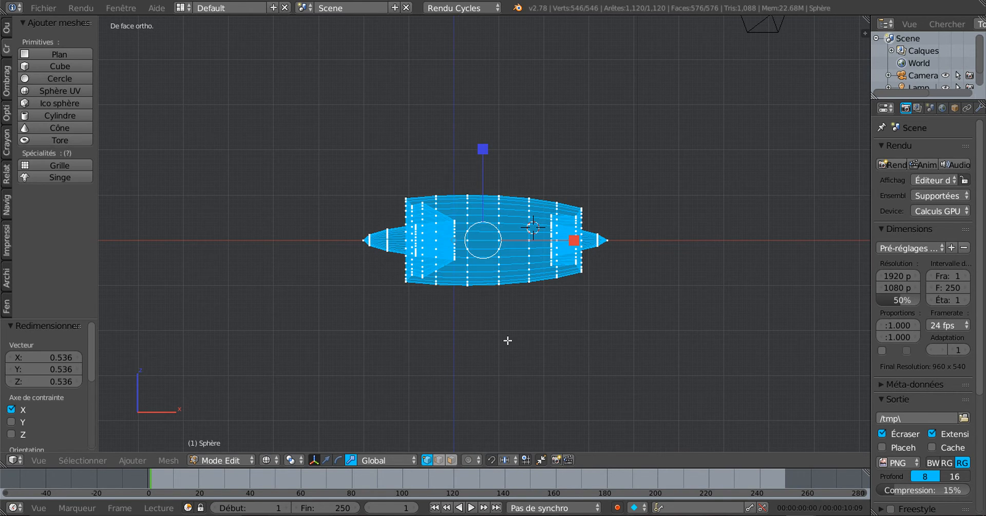
scroll(508, 341, "up", 2)
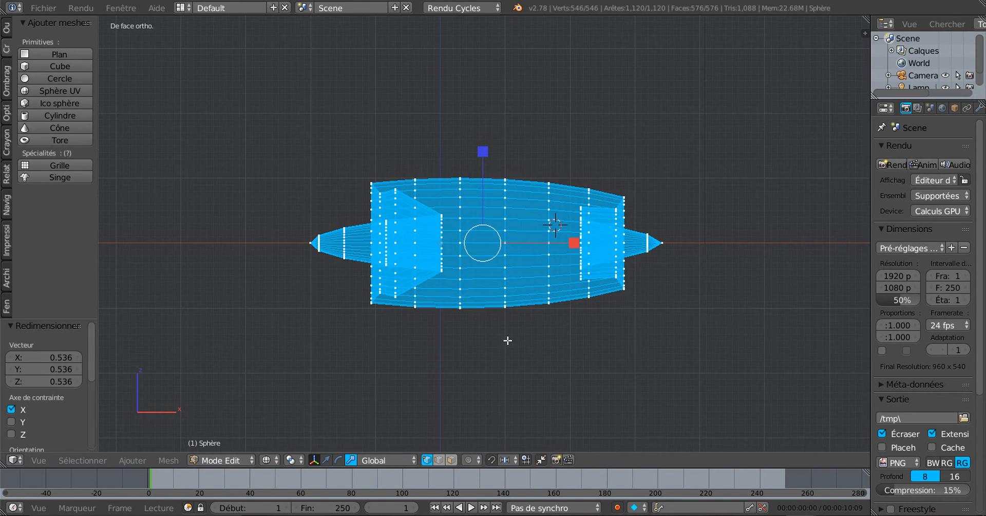
scroll(508, 340, "up", 1)
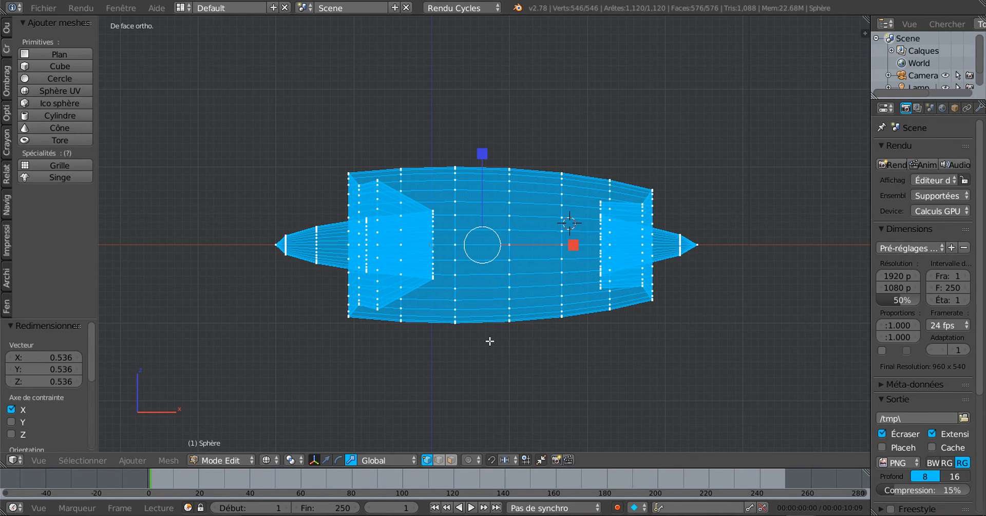
- Check the shortened body in Object Mode and return to Edit Mode in solid shading
mouse_move(490, 340)
middle_mouse_down()
mouse_move(604, 346)
mouse_move(585, 343)
mouse_move(603, 344)
mouse_move(599, 323)
mouse_move(623, 286)
mouse_move(610, 324)
mouse_move(612, 345)
mouse_move(638, 341)
mouse_move(627, 345)
middle_mouse_up()
key("Tab")
key("z")
key("z")
key("z")
key("Tab")
scroll(611, 347, "up", 2)
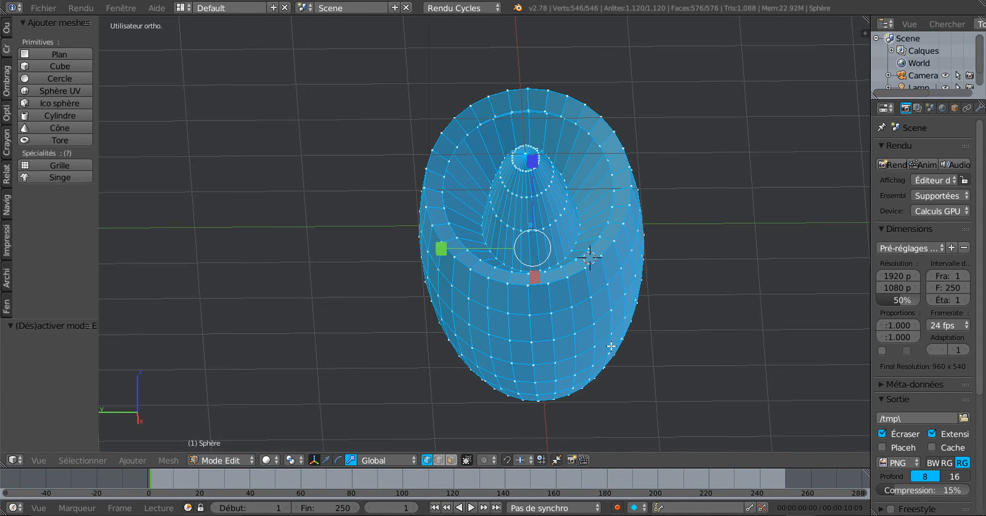
- Select eight adjacent lengthwise face loops along the underside of the body in face select mode, seen from below
right_click(579, 292)
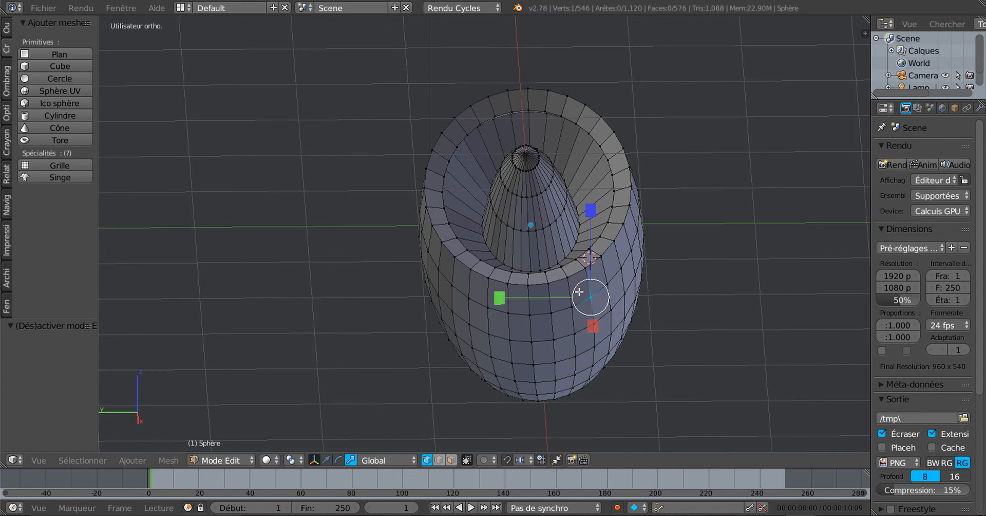
left_click(452, 460)
key("ctrl+KP_1")
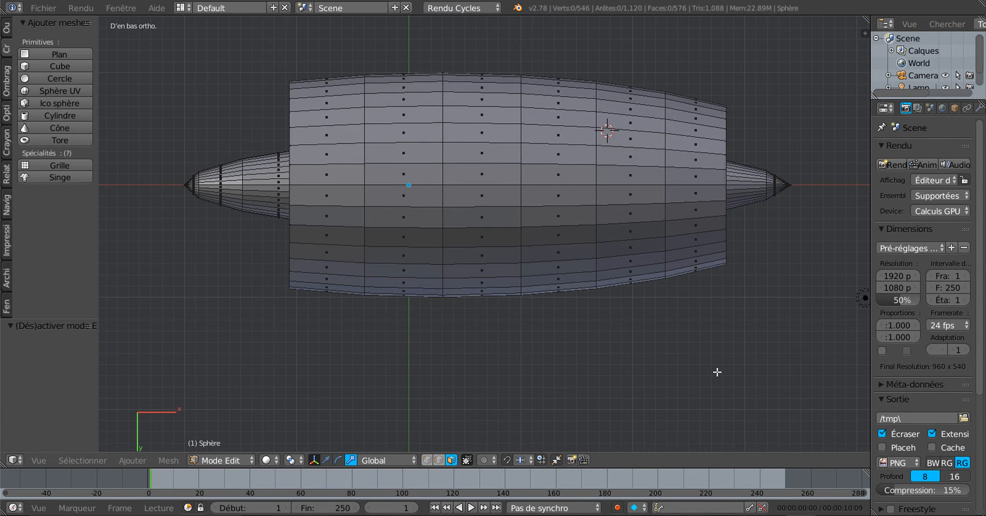
right_click(370, 150, "alt")
right_click(374, 131, "alt+shift")
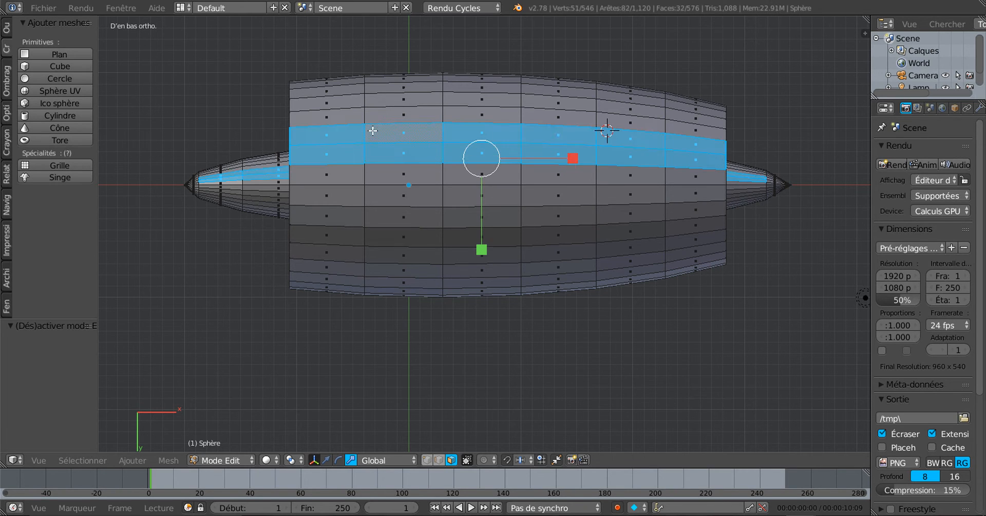
right_click(373, 115, "alt+shift")
right_click(365, 175, "alt+shift")
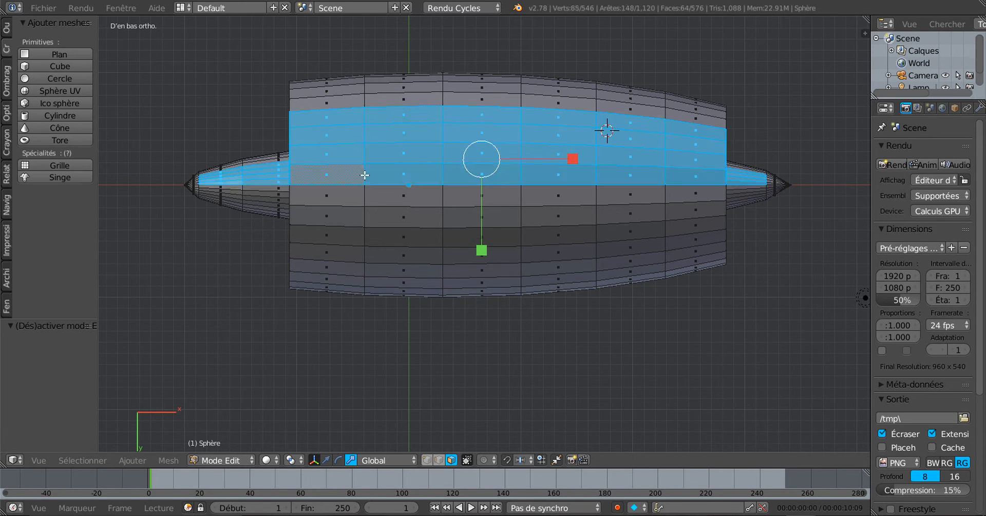
right_click(364, 191, "alt+shift")
right_click(370, 217, "alt+shift")
right_click(367, 233, "alt+shift")
right_click(364, 253, "alt+shift")
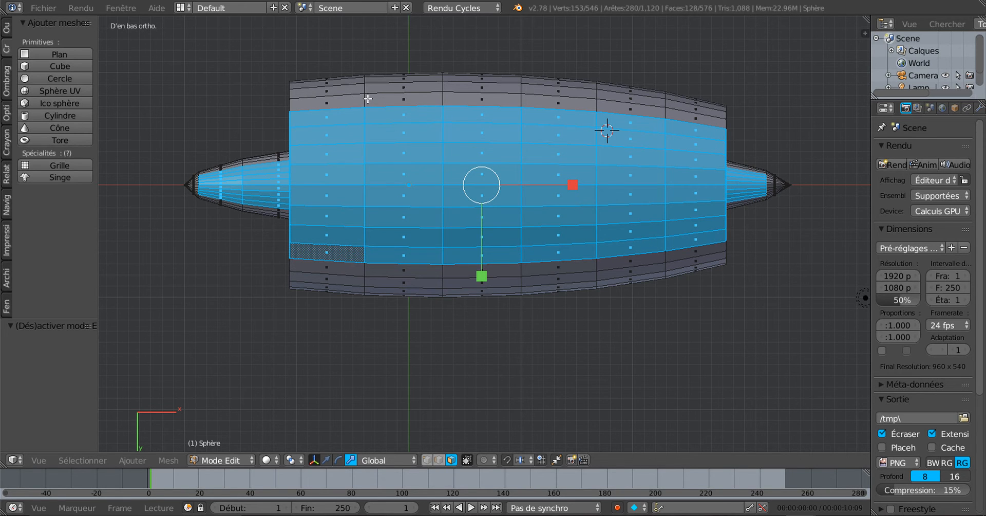
- Circle-deselect the inner and cone faces through the mesh in wireframe, keeping only the lower outer wall band, and return to solid shading
middle_click_drag(368, 103, 570, 264)
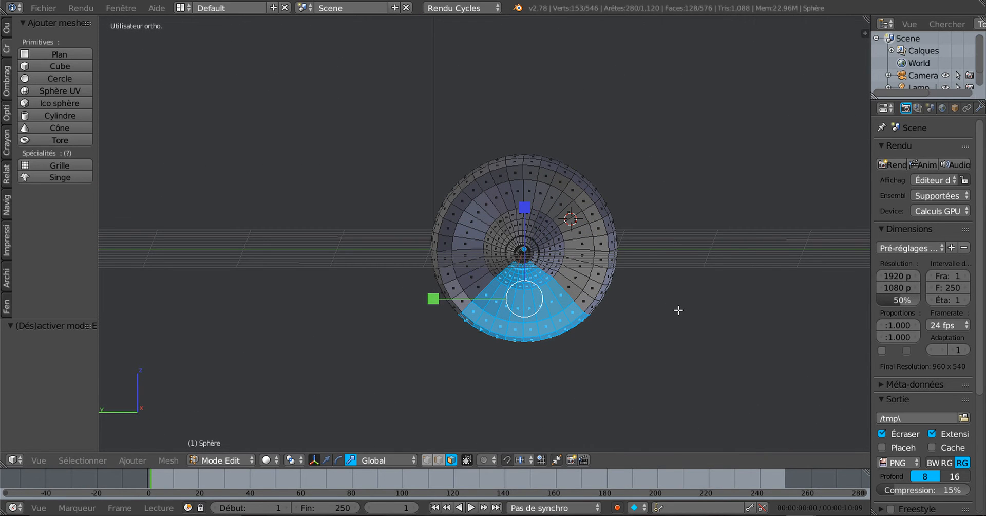
key("z")
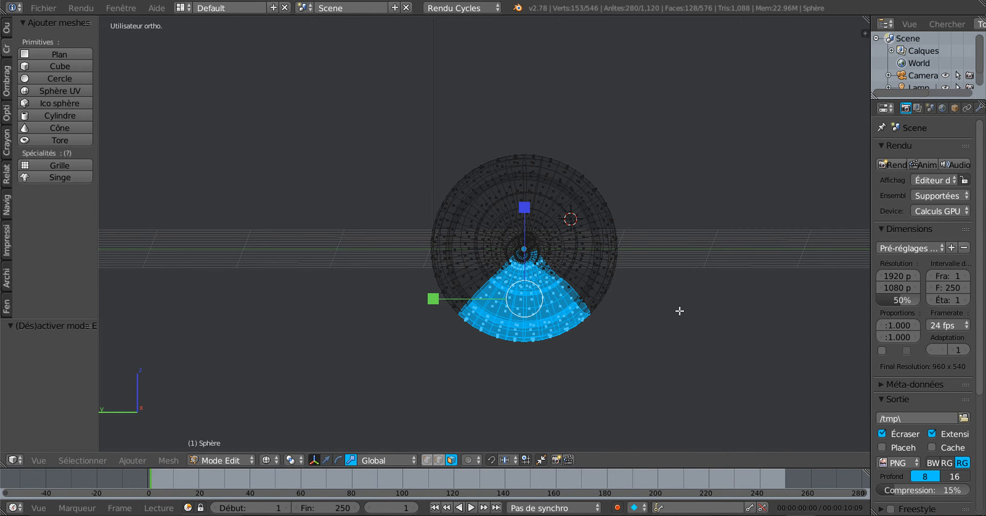
key("c")
mouse_move(529, 265)
middle_mouse_down()
mouse_move(503, 267)
mouse_move(562, 276)
mouse_move(534, 280)
mouse_move(539, 290)
mouse_move(501, 286)
mouse_move(518, 291)
middle_mouse_up()
key("Escape")
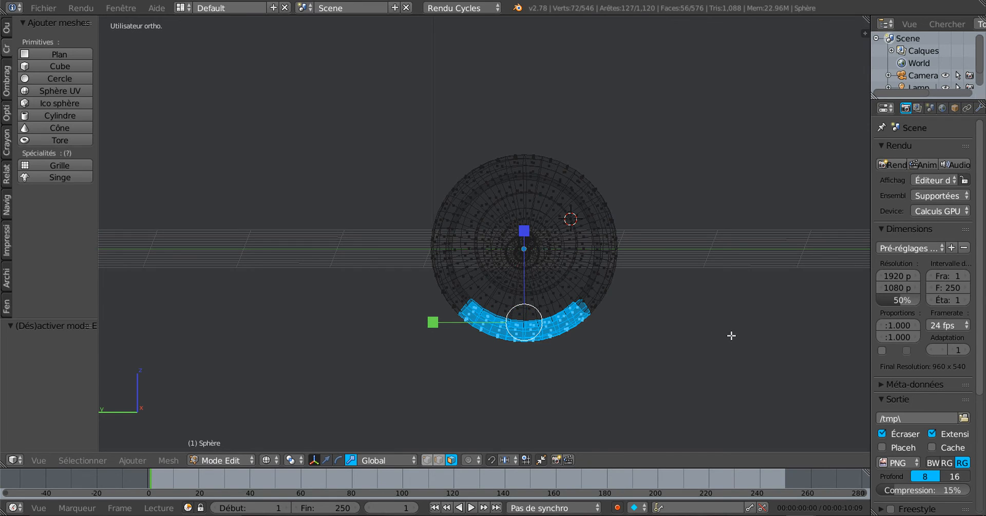
mouse_move(701, 335)
middle_mouse_down()
mouse_move(537, 321)
mouse_move(559, 332)
mouse_move(537, 321)
mouse_move(547, 336)
mouse_move(537, 348)
mouse_move(561, 334)
mouse_move(574, 372)
mouse_move(572, 359)
mouse_move(611, 374)
mouse_move(574, 373)
mouse_move(572, 336)
middle_mouse_up()
key("z")
- Add the eight missing outer wall faces bordering the +X opening to the underside selection
scroll(592, 284, "up", 2)
right_click(628, 258, "shift")
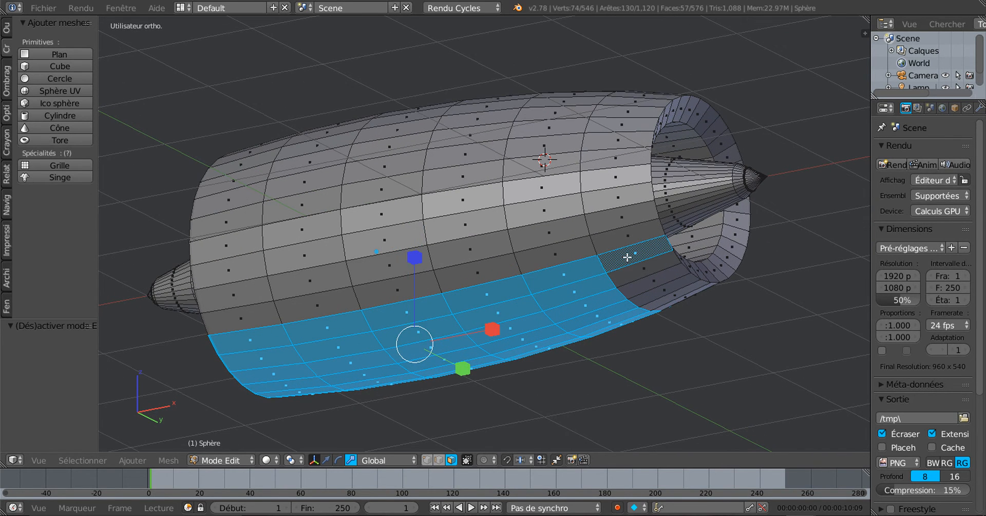
right_click(651, 277, "shift")
right_click(656, 282, "shift")
right_click(660, 288, "shift")
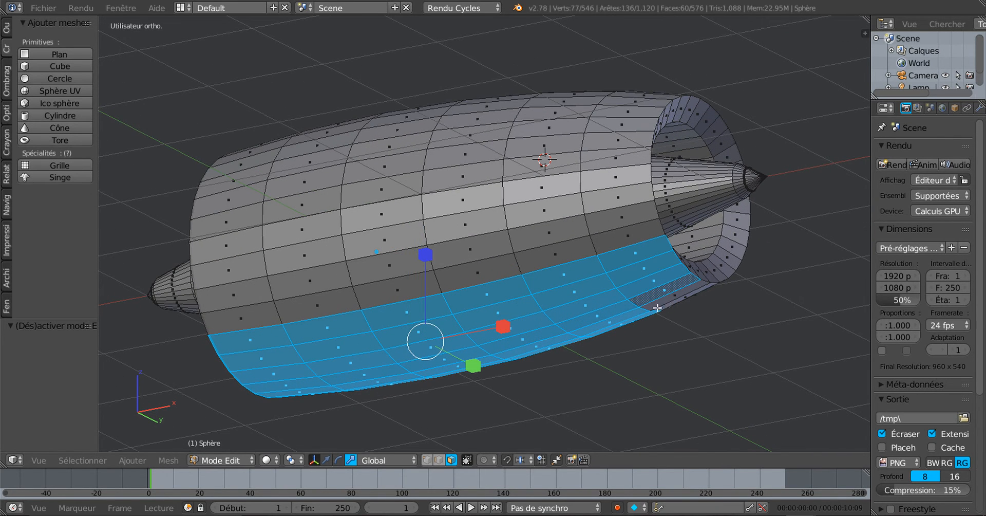
middle_click_drag(662, 306, 403, 193)
right_click(416, 191, "shift")
right_click(434, 184, "shift")
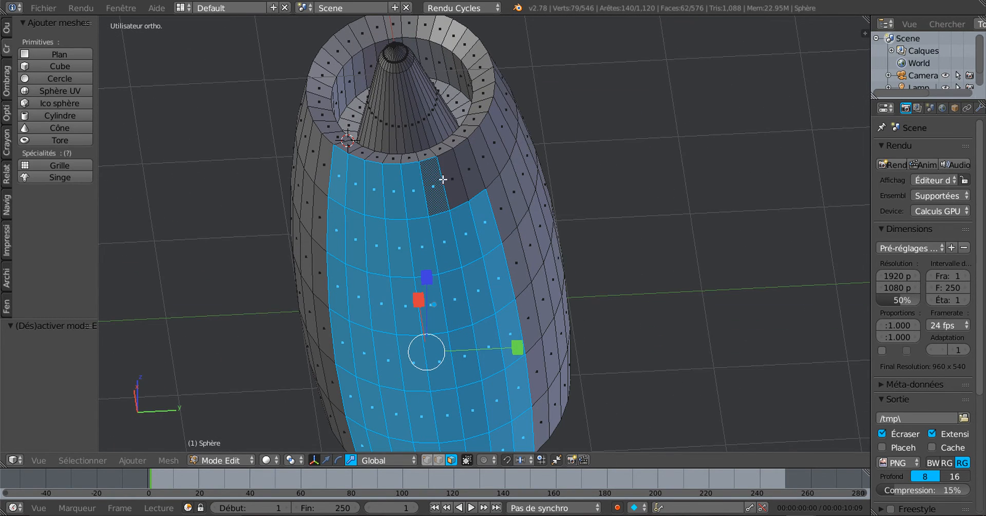
right_click(455, 174, "shift")
right_click(469, 177, "shift")
- Add the eight lower rim faces of the +X opening to the underside selection
middle_click_drag(528, 218, 526, 241)
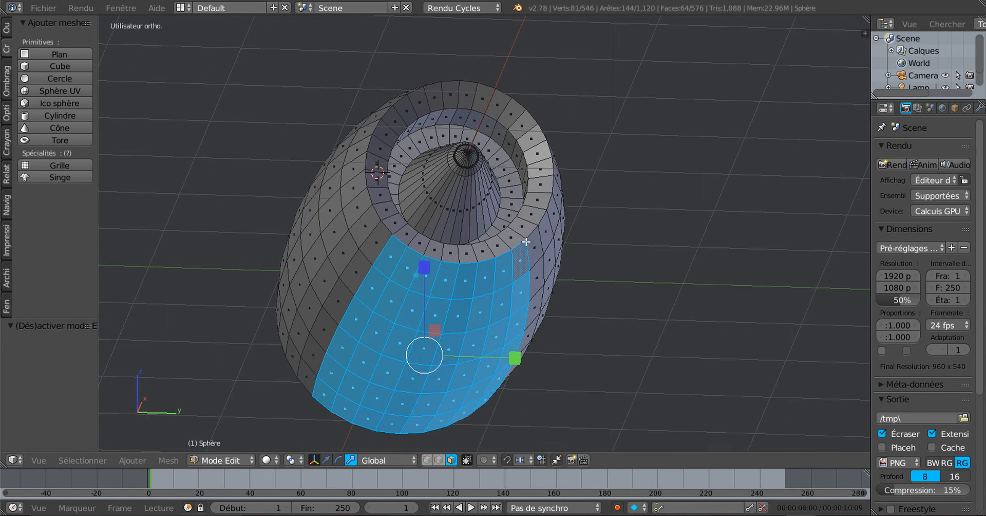
right_click(510, 239, "shift")
right_click(495, 244, "shift")
right_click(481, 249, "shift")
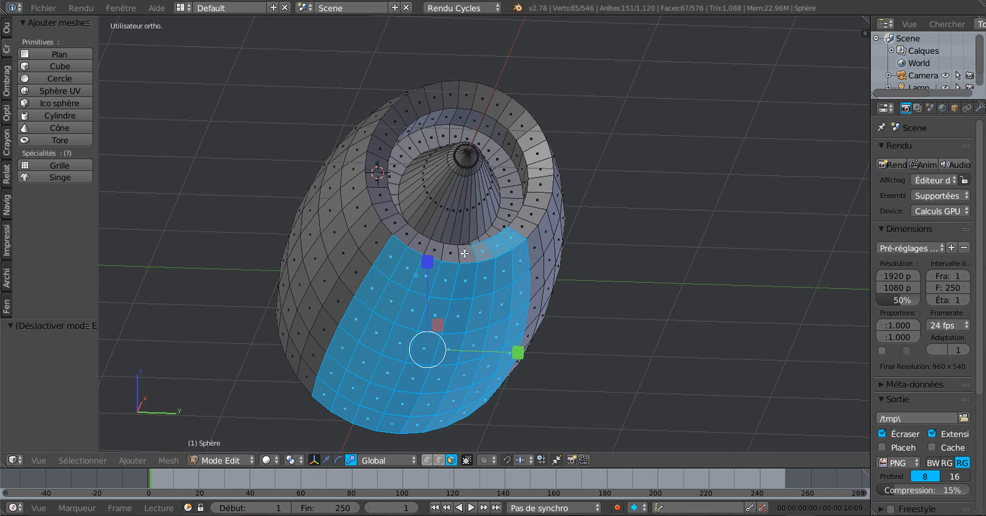
right_click(465, 252, "shift")
right_click(448, 252, "shift")
right_click(433, 249, "shift")
right_click(420, 243, "shift")
right_click(406, 237, "shift")
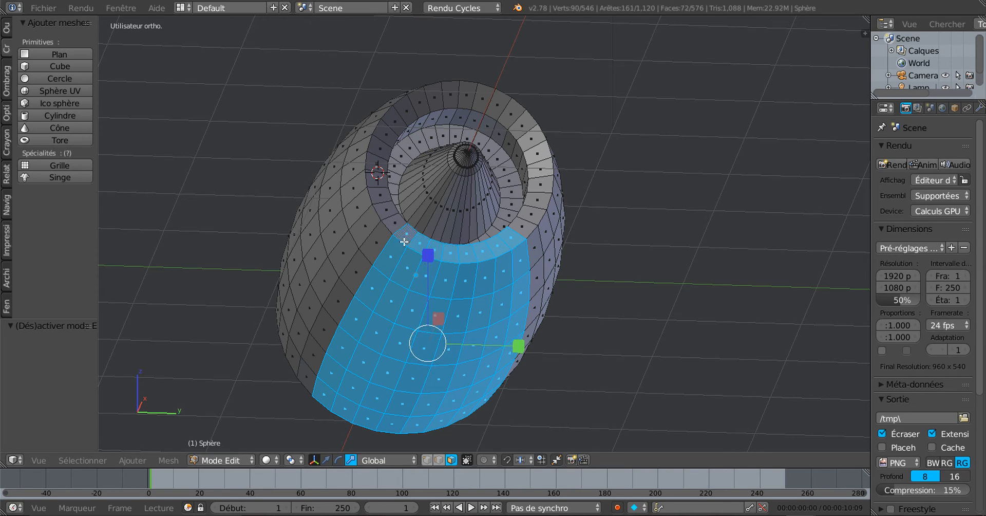
- Scale the selected underside faces to 0.682 along Z and 1.259 along X
middle_click_drag(495, 301, 589, 316)
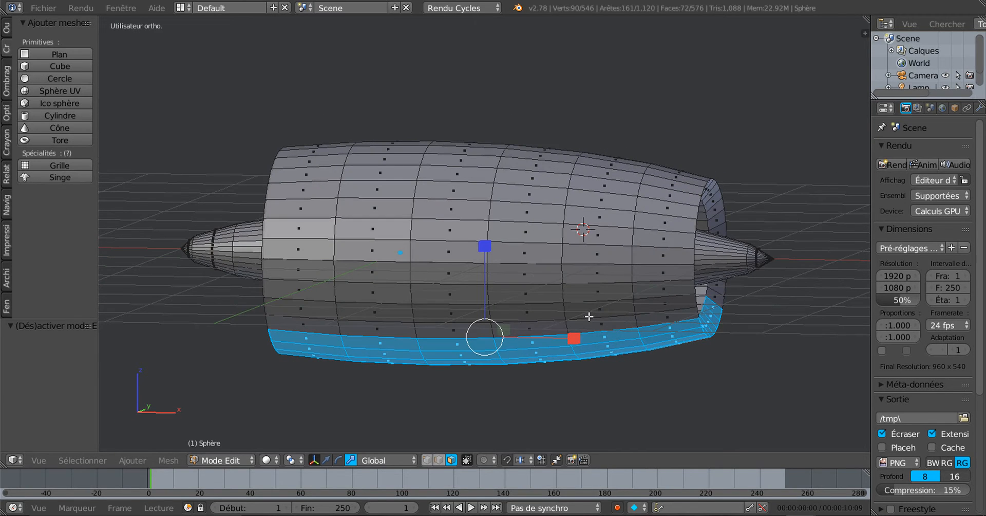
left_click_drag(484, 246, 484, 274)
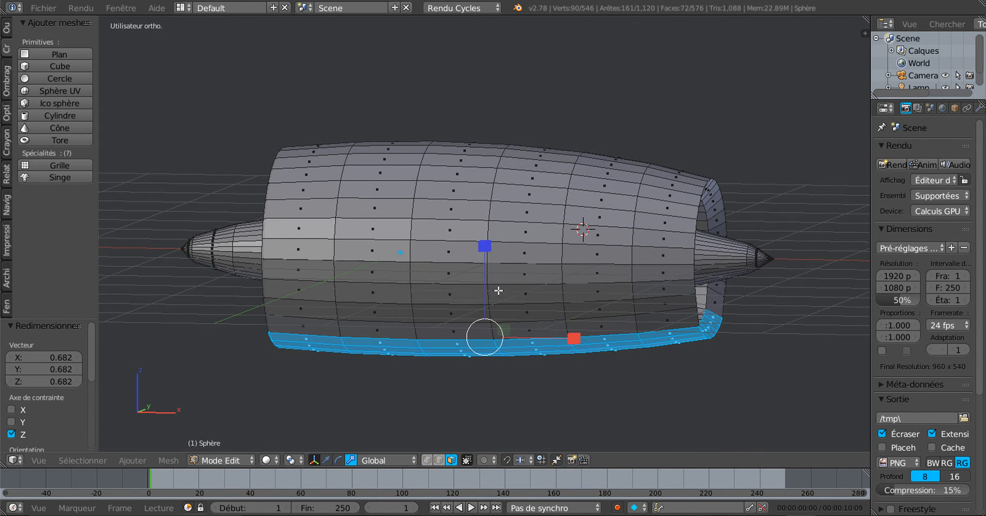
middle_click_drag(499, 288, 513, 283)
left_click_drag(583, 335, 605, 339)
middle_click_drag(584, 370, 636, 378)
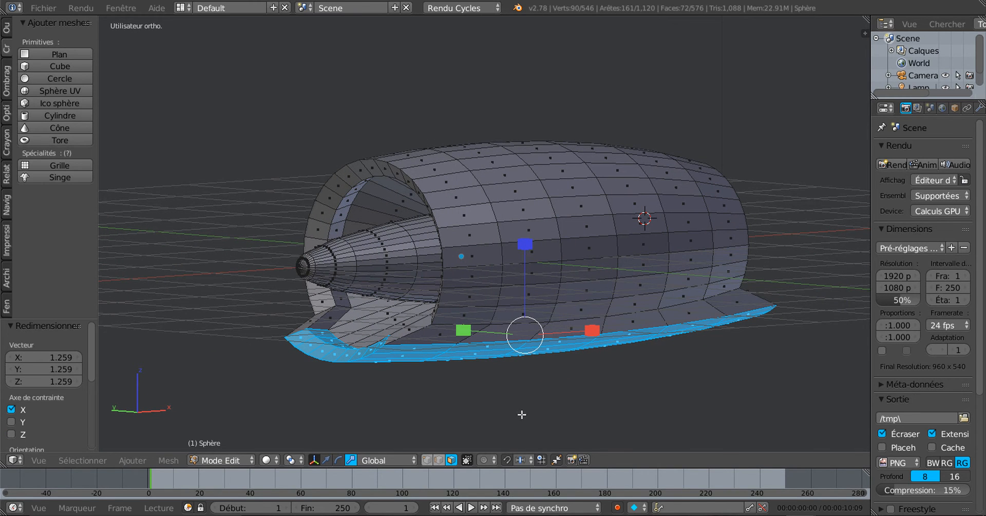
- Move the selected underside faces -0.033 along X
left_click(326, 459)
middle_click_drag(525, 374, 468, 380)
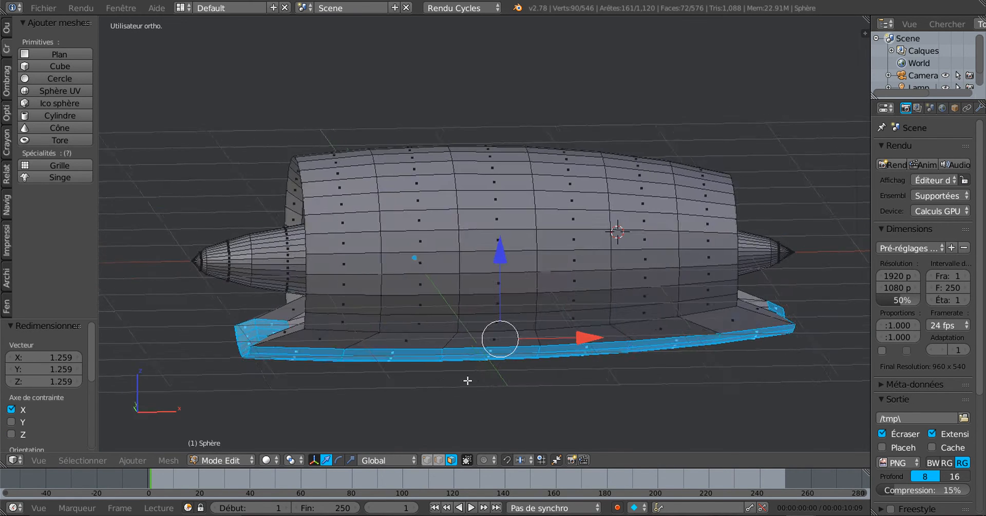
left_click_drag(590, 337, 529, 345)
middle_click_drag(528, 345, 706, 320)
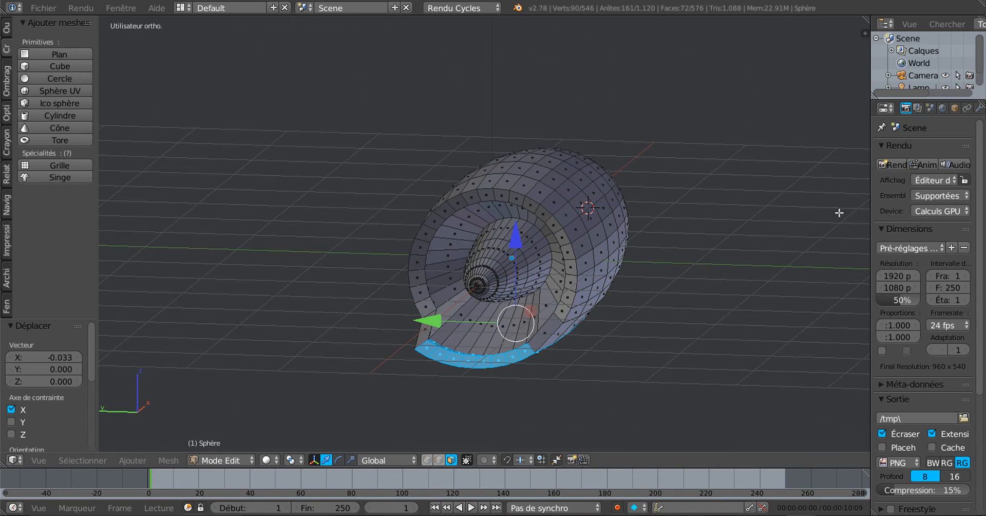
- Add a Subdivision Surface modifier to the engine body and set its viewport subdivisions to 2
left_click_drag(871, 200, 739, 200)
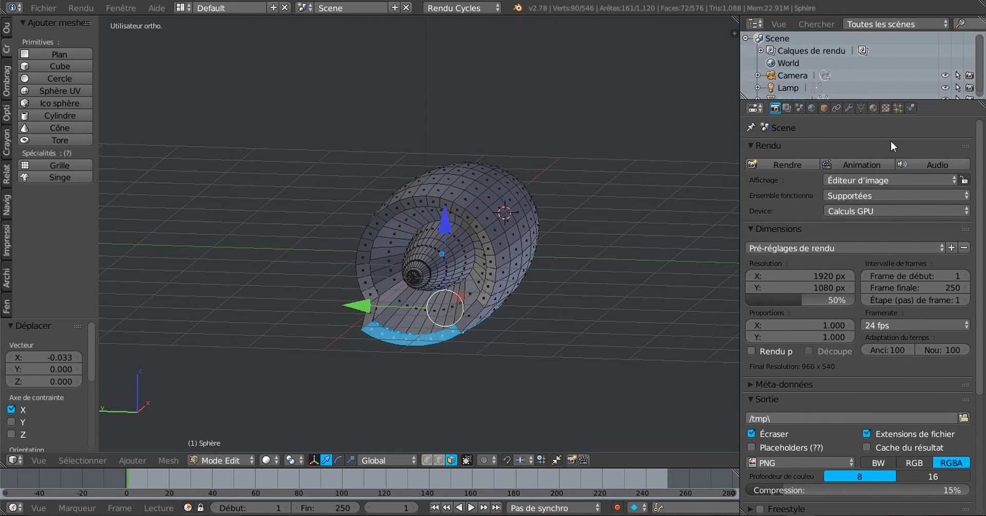
left_click(848, 108)
left_click(841, 150)
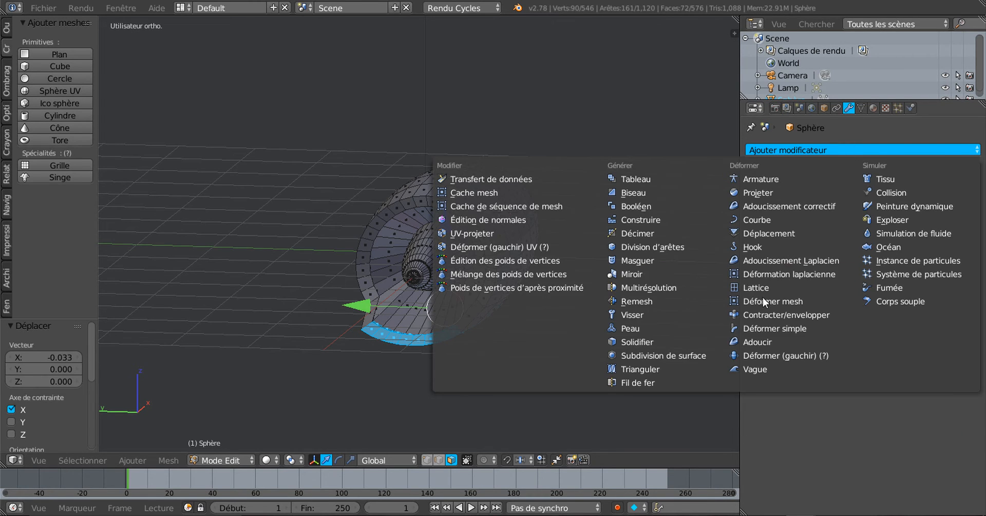
left_click(677, 355)
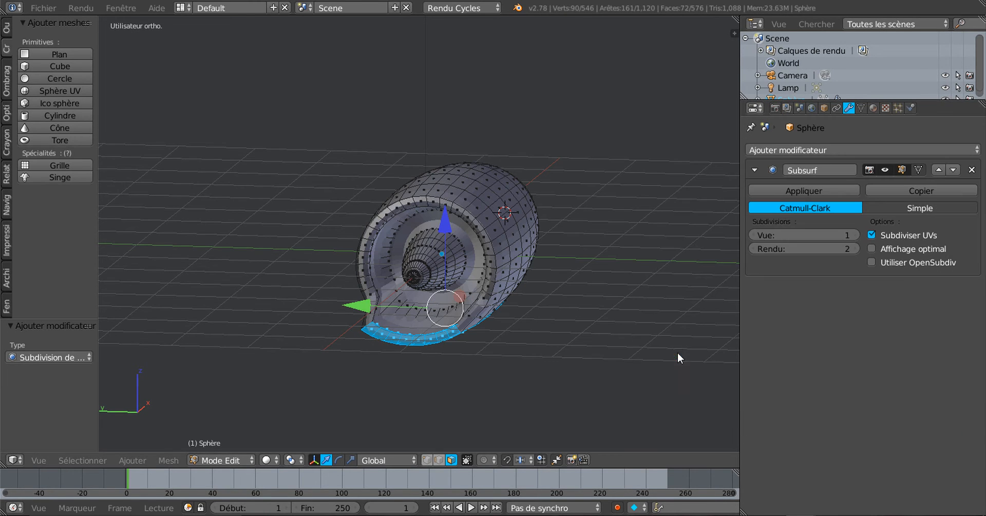
left_click(853, 235)
key("Tab")
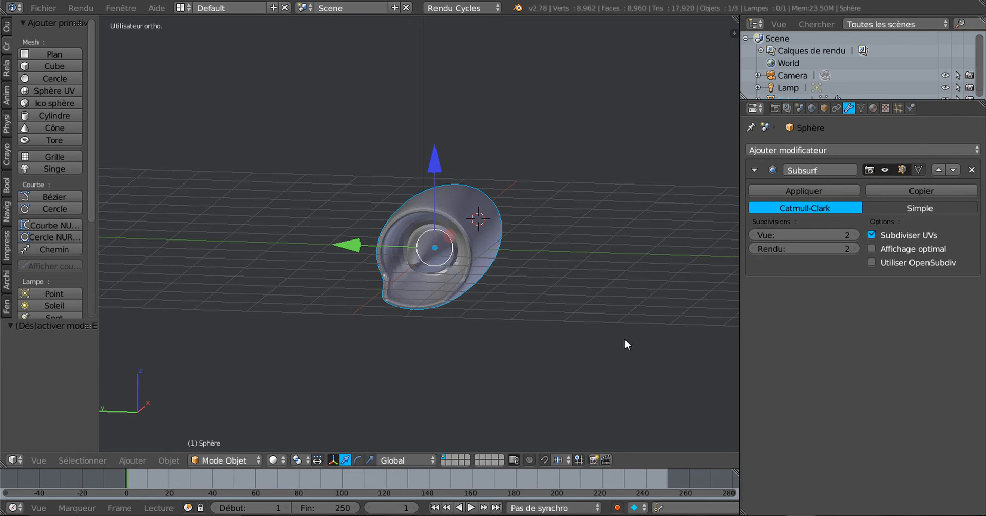
- Stretch the whole engine body along X and widen it along Y in object mode
middle_click_drag(625, 341, 451, 346)
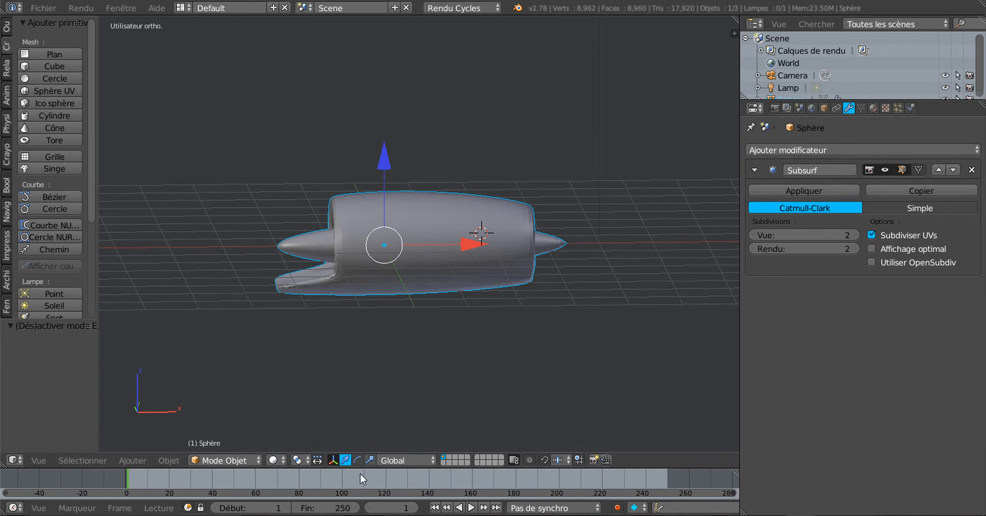
left_click_drag(484, 248, 558, 237)
middle_click_drag(475, 318, 623, 318)
left_click_drag(343, 246, 311, 245)
key("Tab")
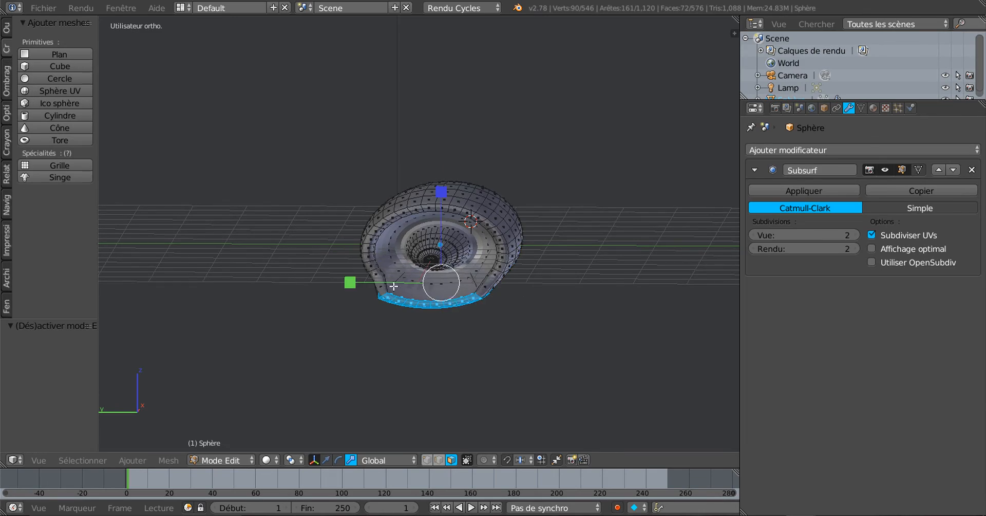
mouse_move(495, 310)
middle_mouse_down()
mouse_move(387, 347)
mouse_move(310, 308)
mouse_move(334, 355)
mouse_move(409, 40)
mouse_move(449, 31)
mouse_move(480, 192)
mouse_move(356, 339)
mouse_move(481, 325)
mouse_move(512, 306)
middle_mouse_up()
key("Tab")
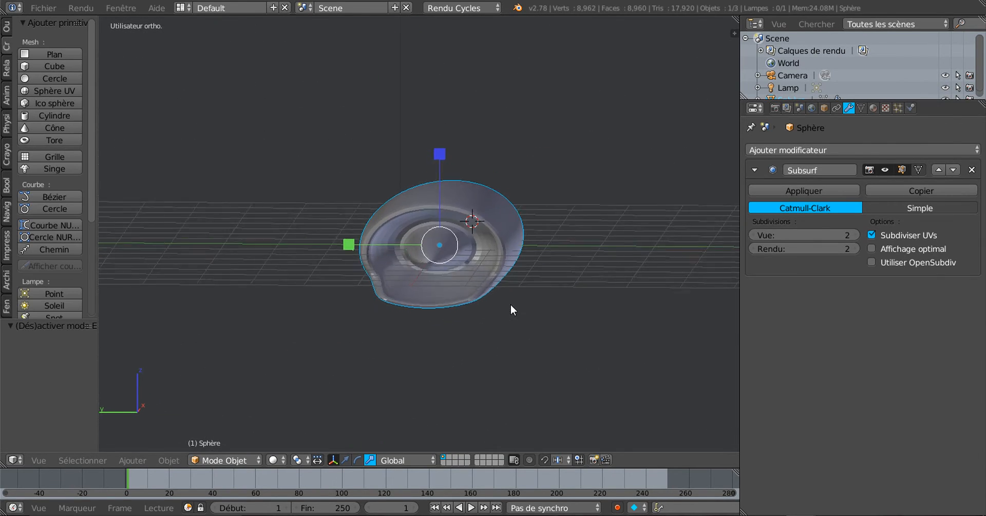
- Move the selected underside faces of the engine body downward along Z
scroll(513, 306, "up", 4)
middle_click_drag(602, 281, 457, 298)
key("Tab")
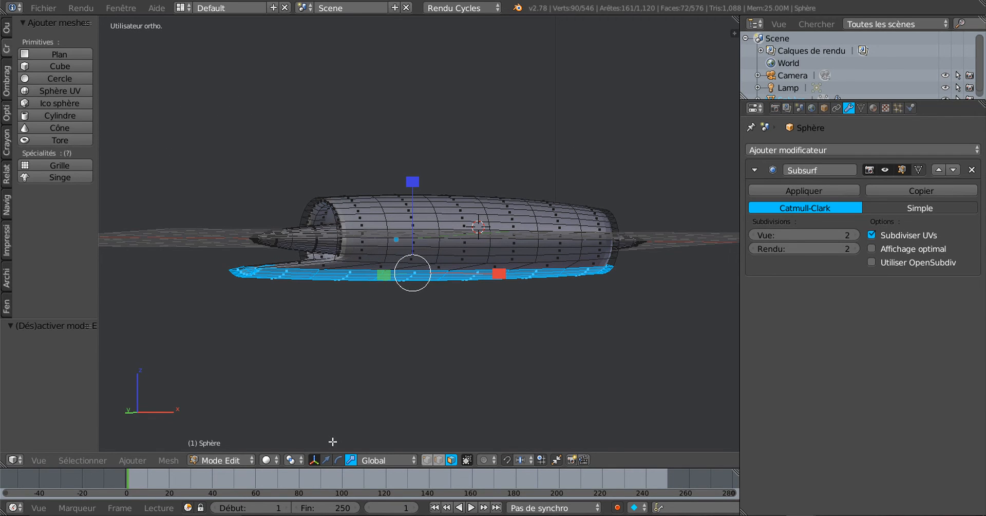
left_click_drag(413, 191, 415, 209)
key("Tab")
middle_click_drag(462, 238, 515, 296)
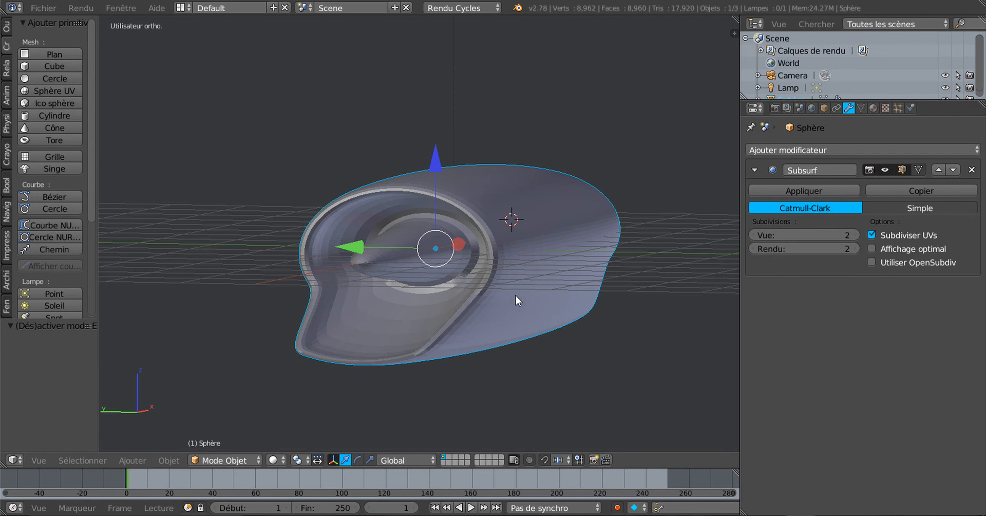
- Apply smooth shading to the engine body
left_click(7, 27)
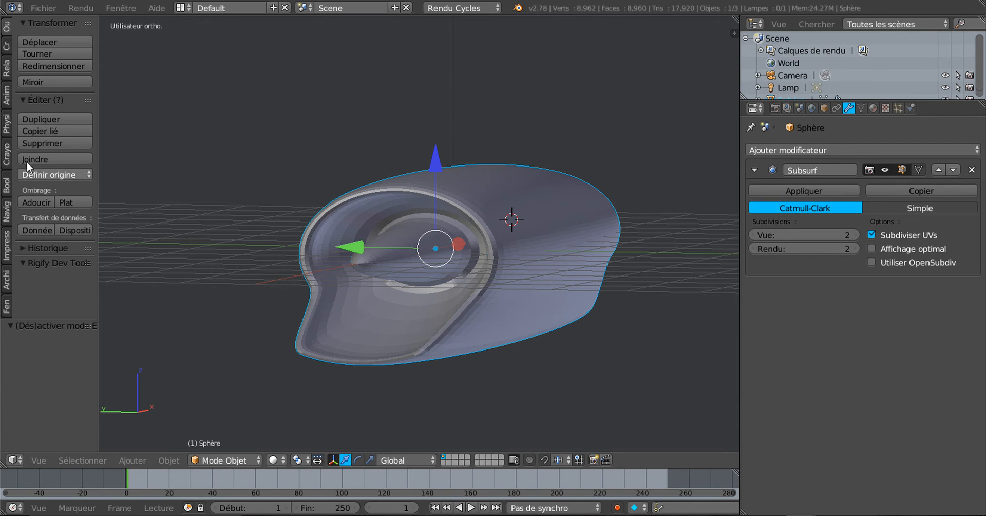
left_click(36, 203)
middle_click_drag(221, 216, 284, 220)
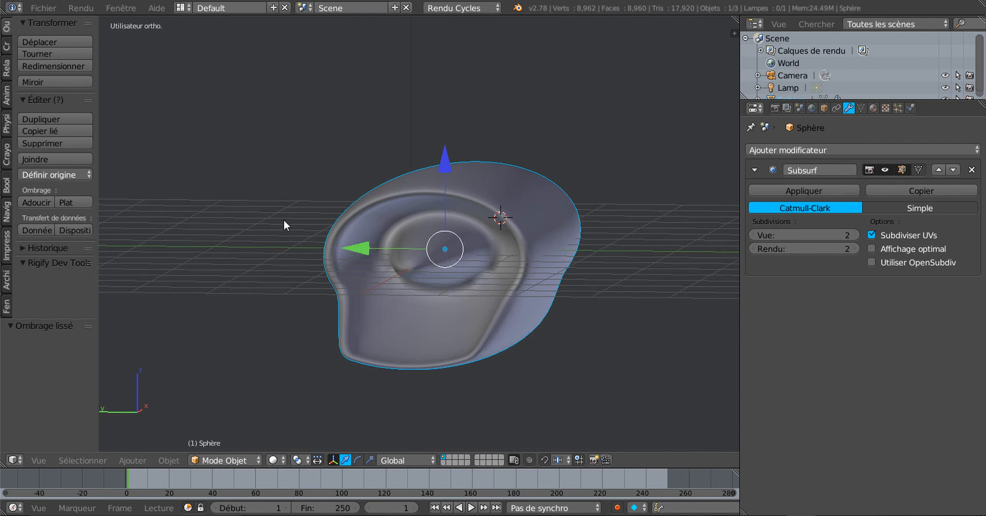
- Select four consecutive faces in a lengthwise row on top of the engine body and raise them along Z
key("Tab")
mouse_move(381, 255)
middle_mouse_down()
mouse_move(368, 256)
mouse_move(382, 257)
middle_mouse_up()
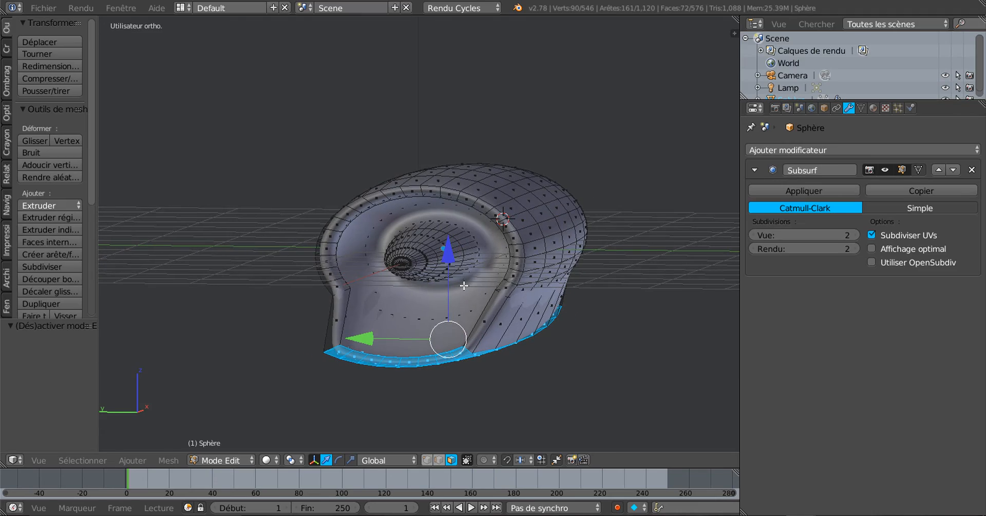
middle_click_drag(464, 286, 400, 291, "shift")
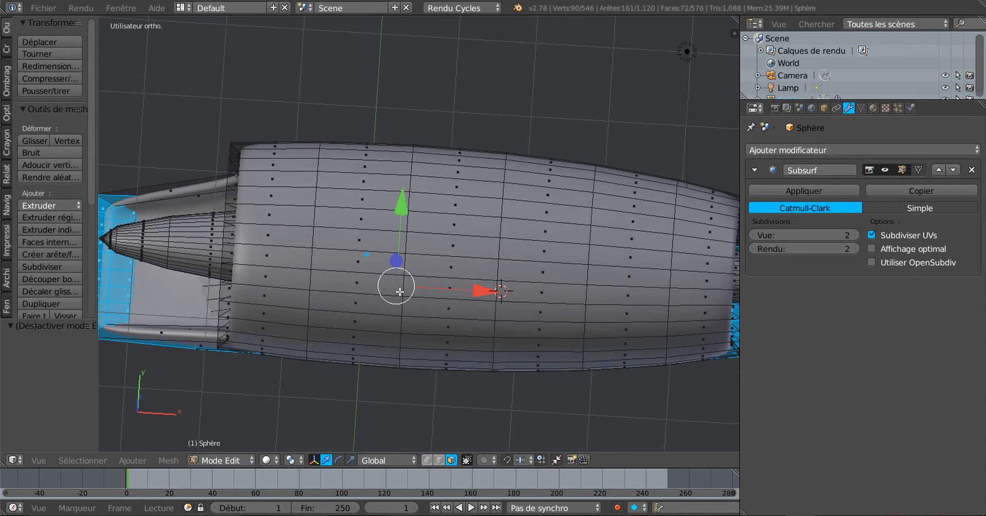
key("KP_7")
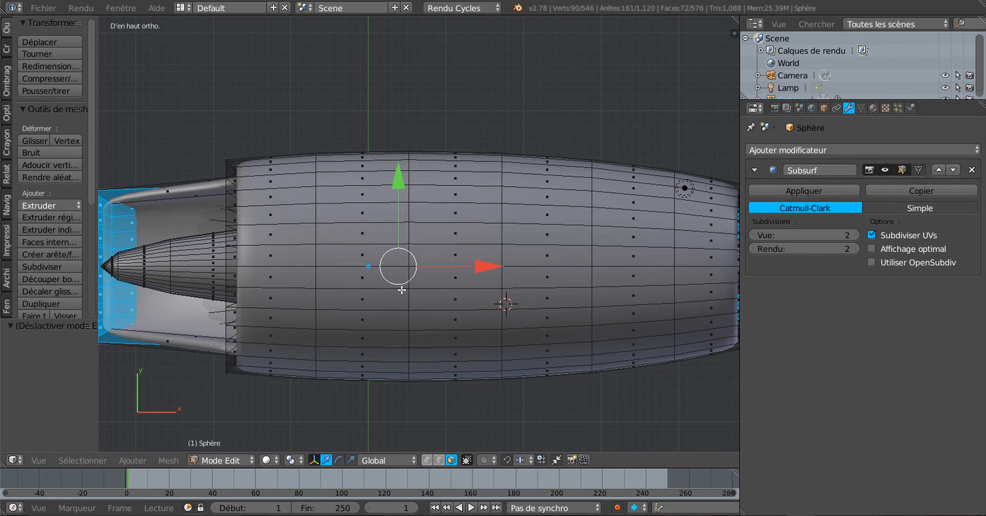
right_click(361, 252)
right_click(455, 253, "shift")
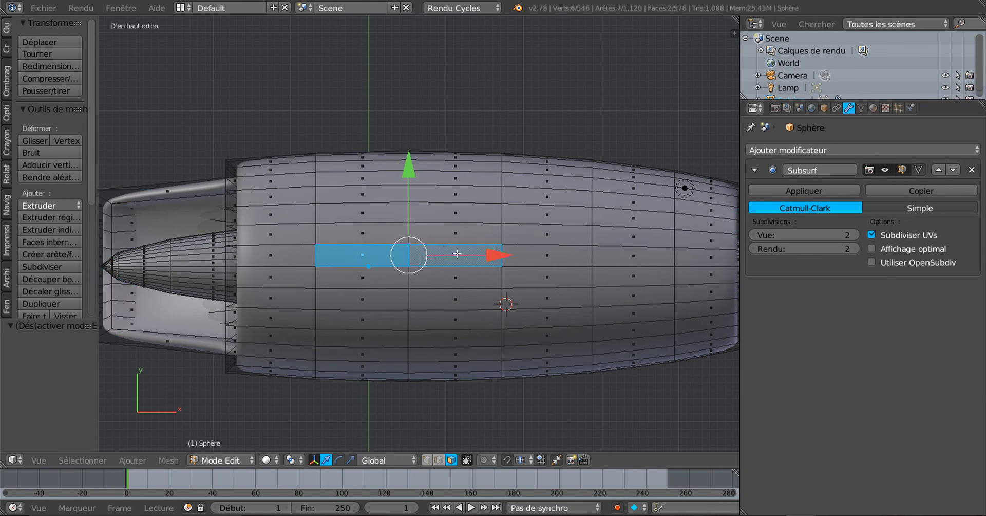
right_click(564, 265, "shift")
right_click(643, 259, "shift")
middle_click_drag(549, 341, 474, 256)
key("g")
key("z")
left_click(507, 123)
key("Tab")
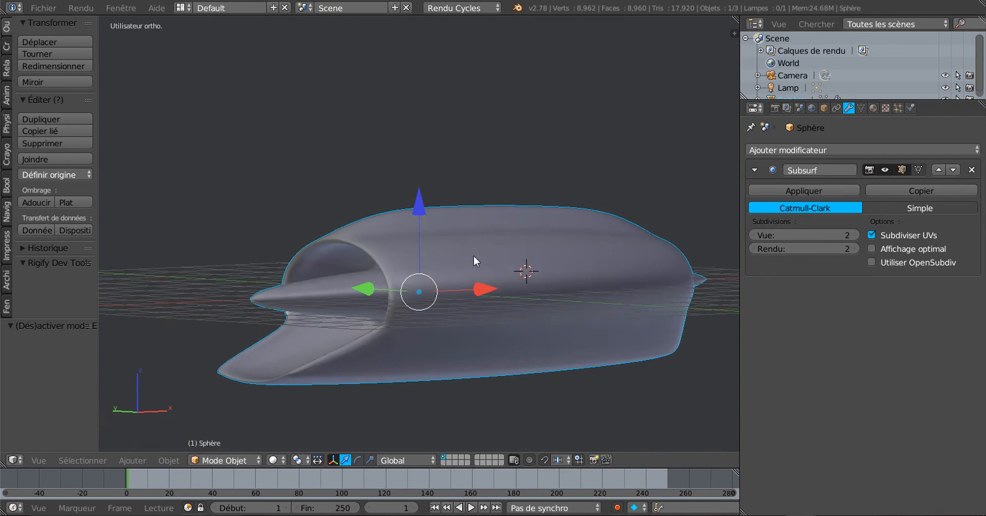
- Select the edge loop near the tip of the +X end cone and rip the tip loose along it
key("Tab")
mouse_move(431, 297)
middle_mouse_down()
mouse_move(396, 314)
mouse_move(518, 285)
mouse_move(444, 297)
middle_mouse_up()
scroll(508, 298, "up", 1)
middle_click_drag(535, 292, 414, 271)
middle_click_drag(505, 305, 516, 351)
scroll(537, 296, "up", 2)
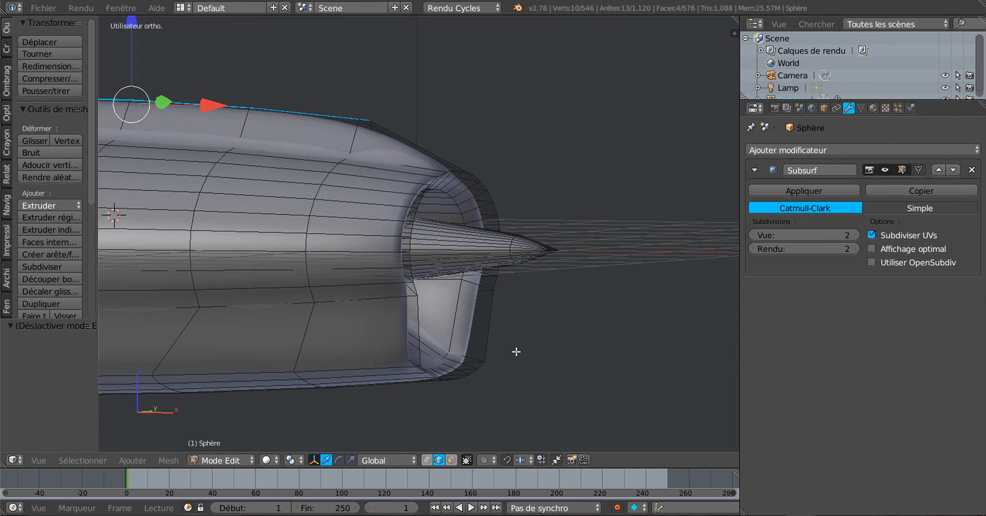
scroll(520, 349, "up", 2)
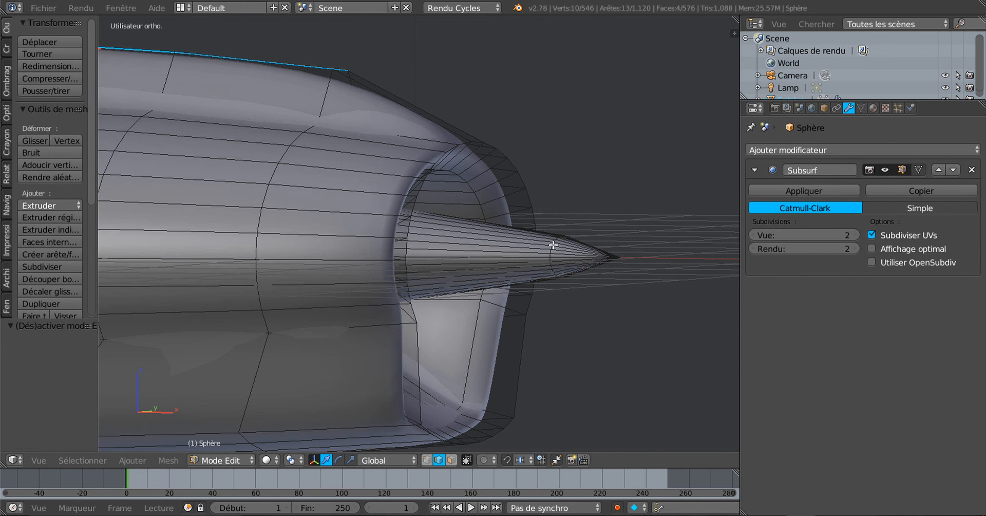
scroll(597, 260, "up", 2)
scroll(611, 313, "down", 4)
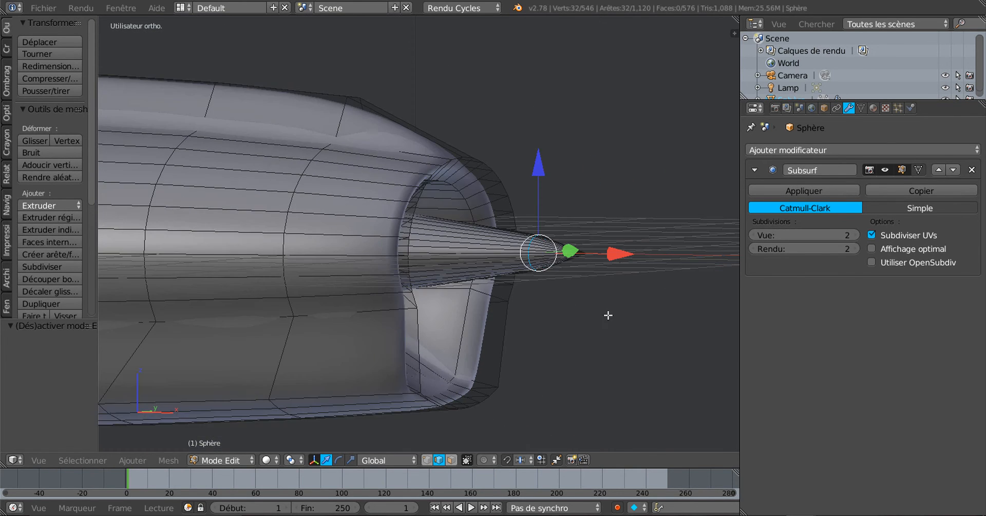
middle_click_drag(577, 339, 590, 337)
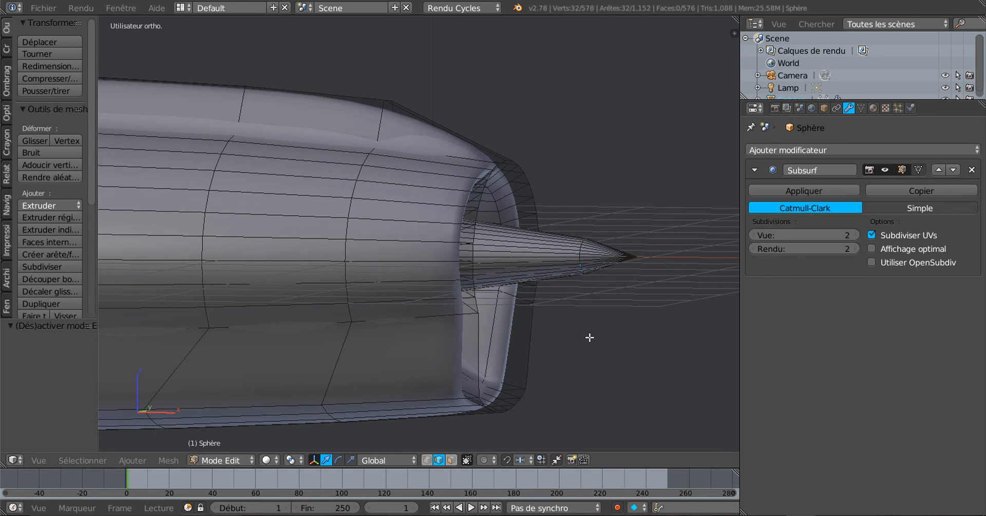
key("v")
right_click(590, 337)
- Select all linked geometry of the detached +X cone tip and delete its edges
right_click(629, 253)
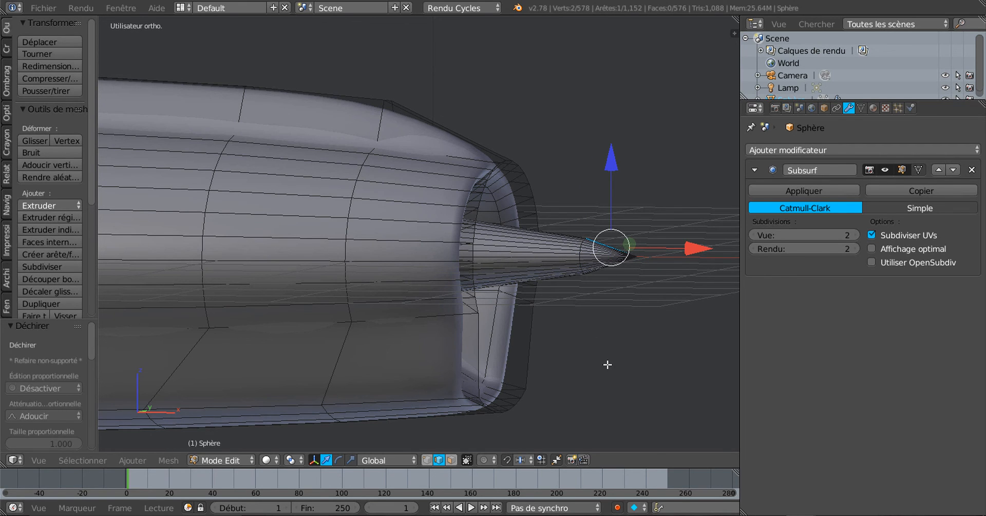
key("ctrl+l")
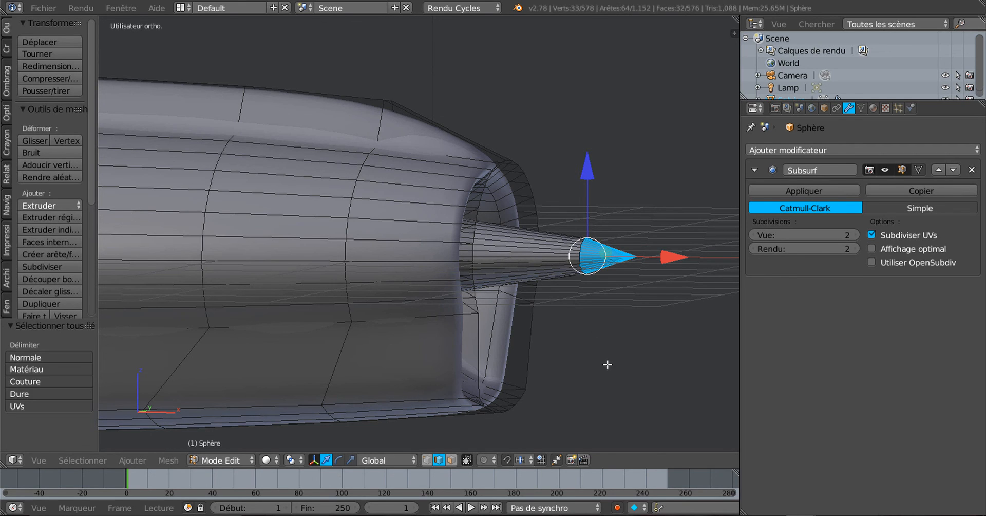
key("x")
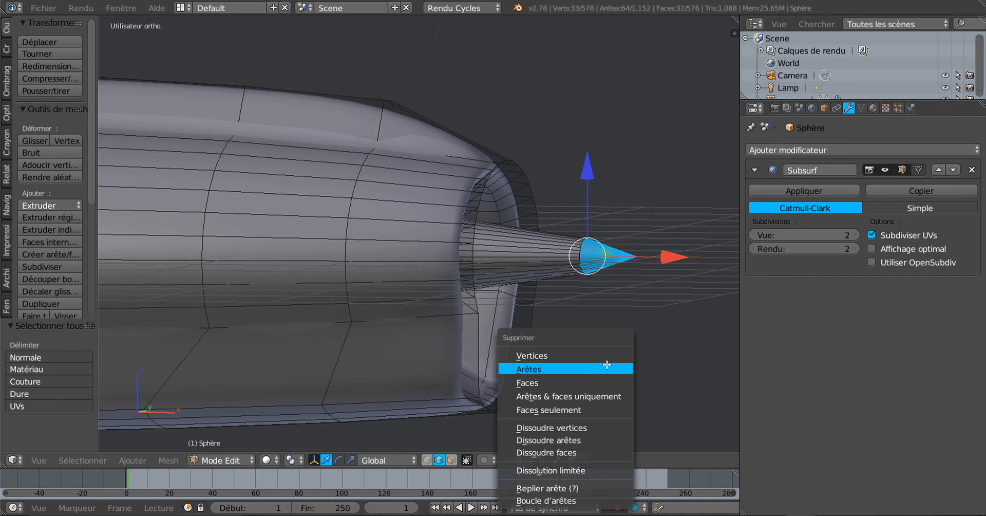
left_click(596, 370)
- Select the open edge loop at the cut +X cone end and move it -0.206 along X
middle_click_drag(610, 328, 559, 340)
scroll(563, 338, "up", 3)
scroll(539, 351, "up", 2)
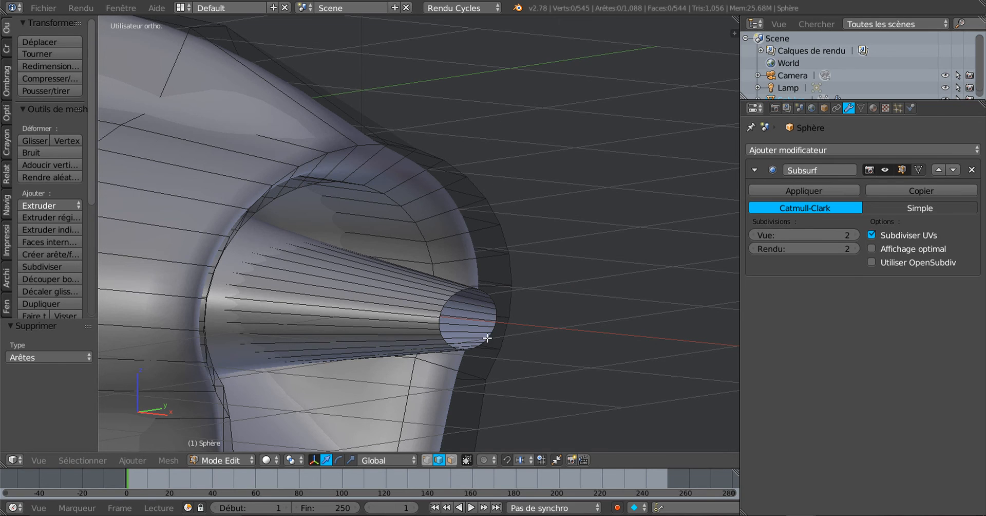
right_click(495, 305, "alt")
scroll(517, 367, "down", 4)
middle_click_drag(517, 368, 632, 302)
scroll(641, 318, "down", 2)
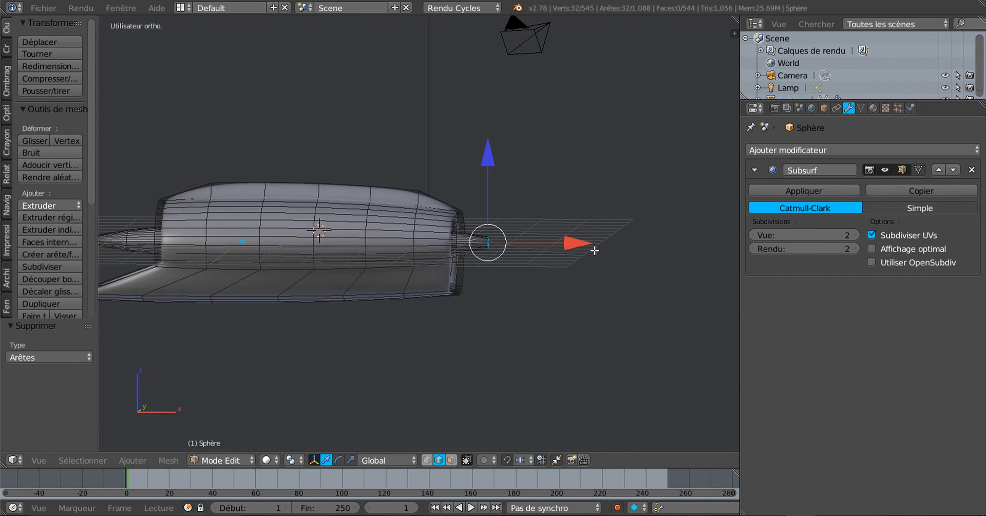
left_click_drag(578, 245, 566, 245)
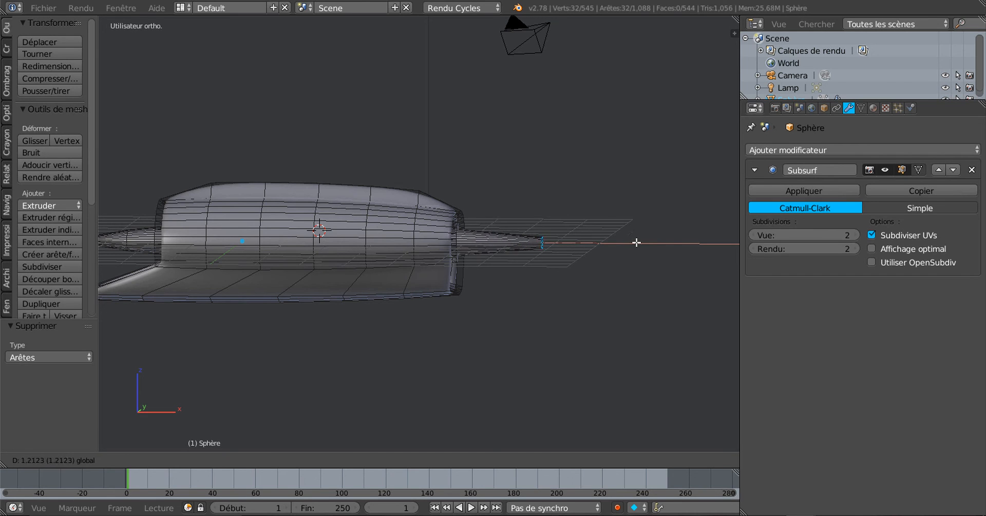
left_click_drag(720, 243, 572, 249)
- Scale the cut cone's open end loop up to roughly double its size
scroll(538, 297, "up", 3)
middle_click_drag(524, 324, 501, 331)
key("s")
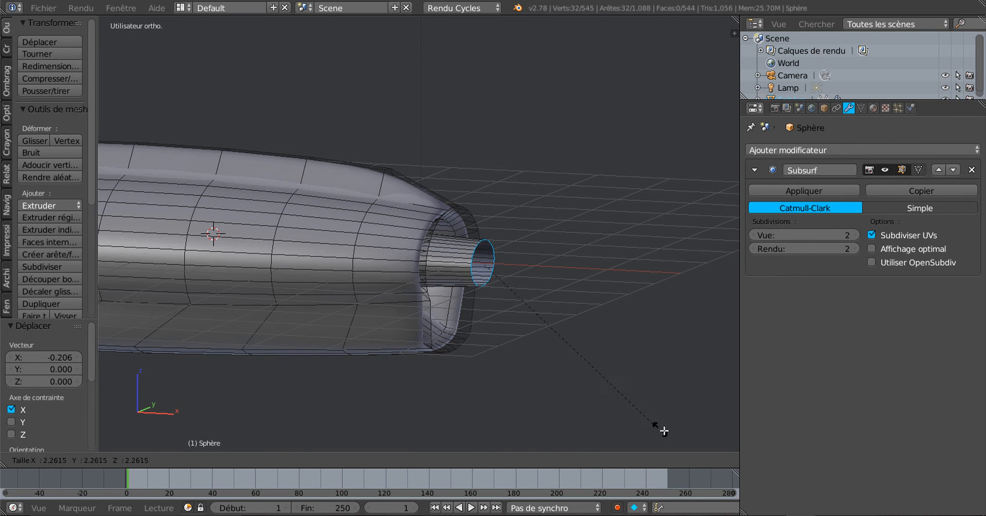
left_click(645, 421)
key("Tab")
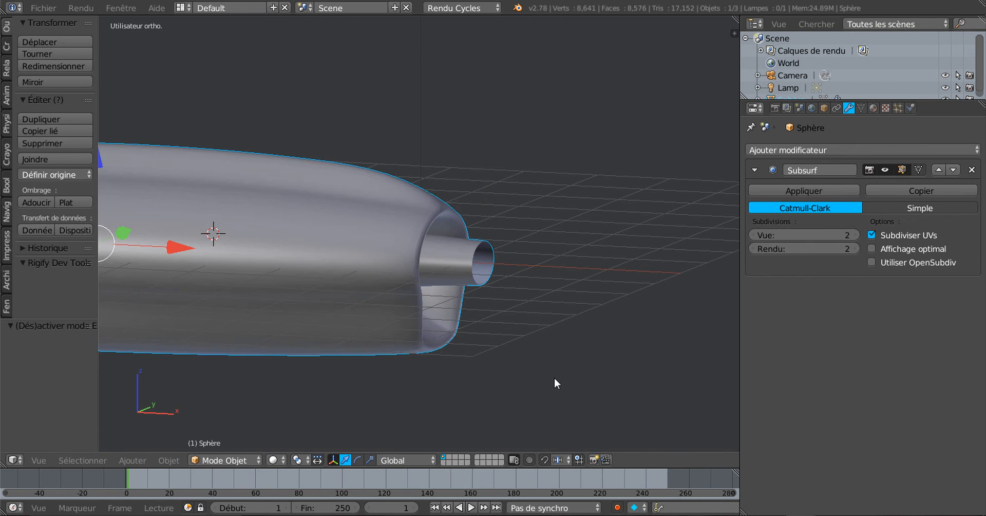
- Extrude the open end loop of the +X nozzle inward, scaling the new ring to 0.764
scroll(554, 376, "down", 3)
middle_click_drag(556, 371, 483, 403)
scroll(437, 352, "up", 3)
key("Tab")
scroll(462, 365, "up", 1)
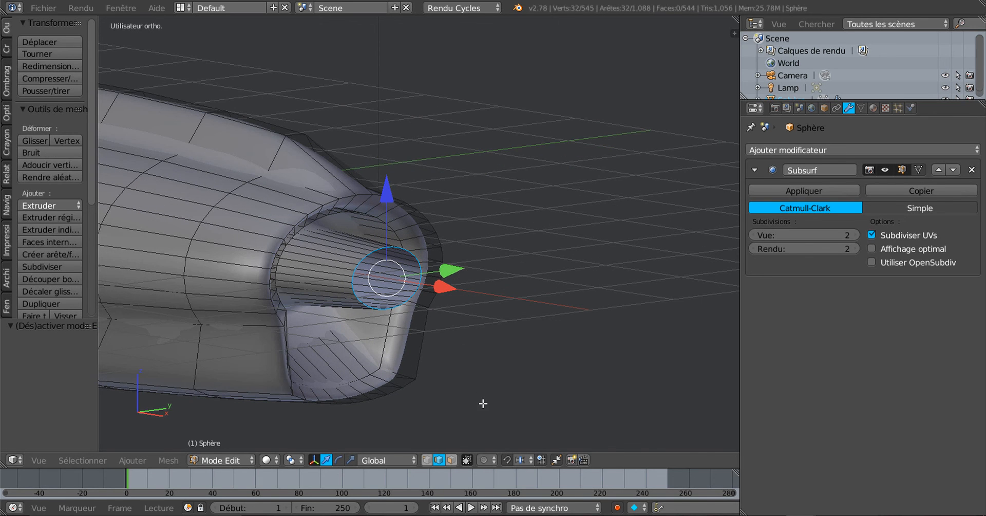
key("e")
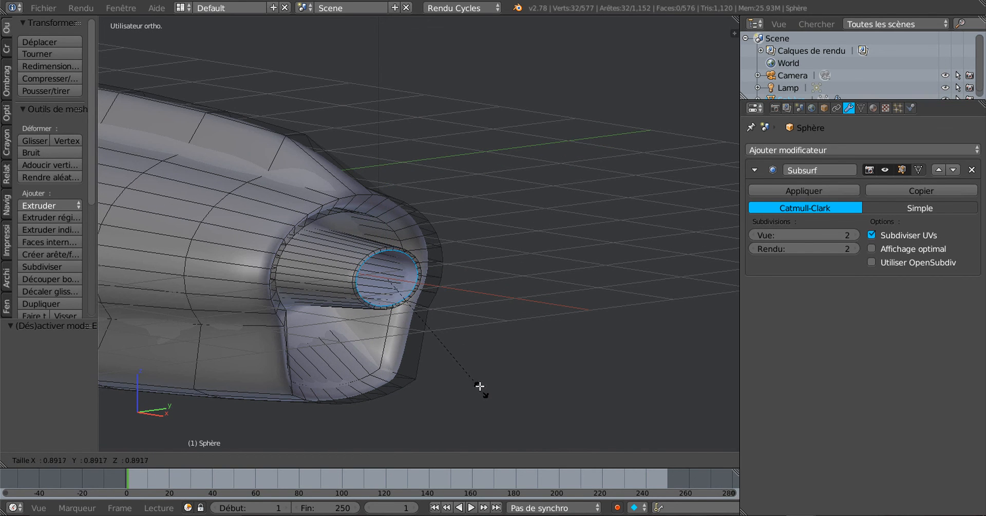
left_click(473, 369)
middle_click_drag(473, 369, 567, 364)
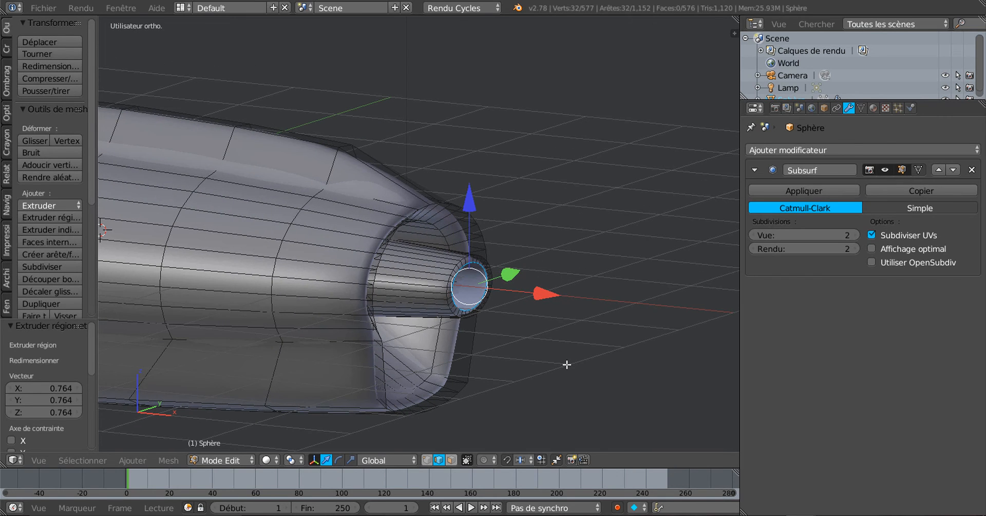
- Extrude the nozzle's inner ring again and move it -0.475 along X to hollow out the end
key("e")
right_click(565, 345)
left_click_drag(534, 293, 497, 289)
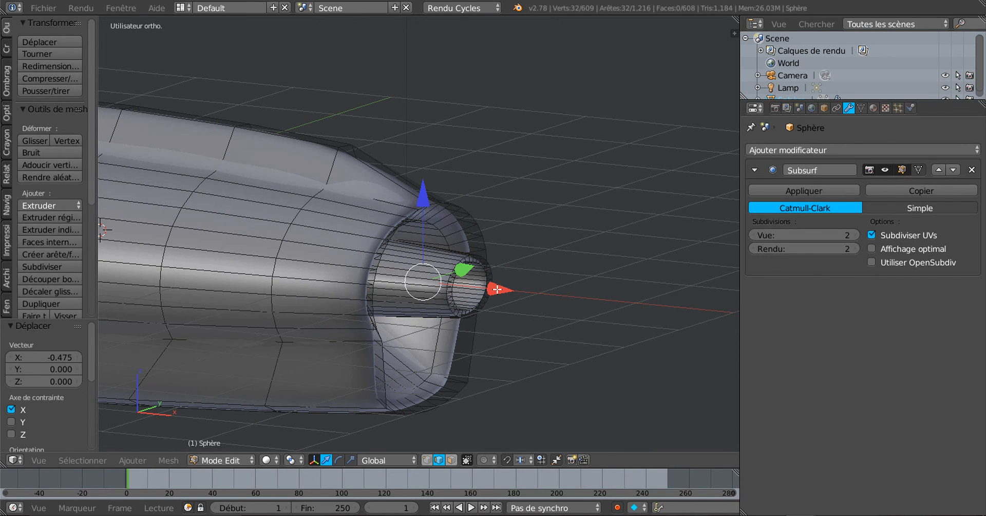
scroll(497, 342, "down", 3)
key("Tab")
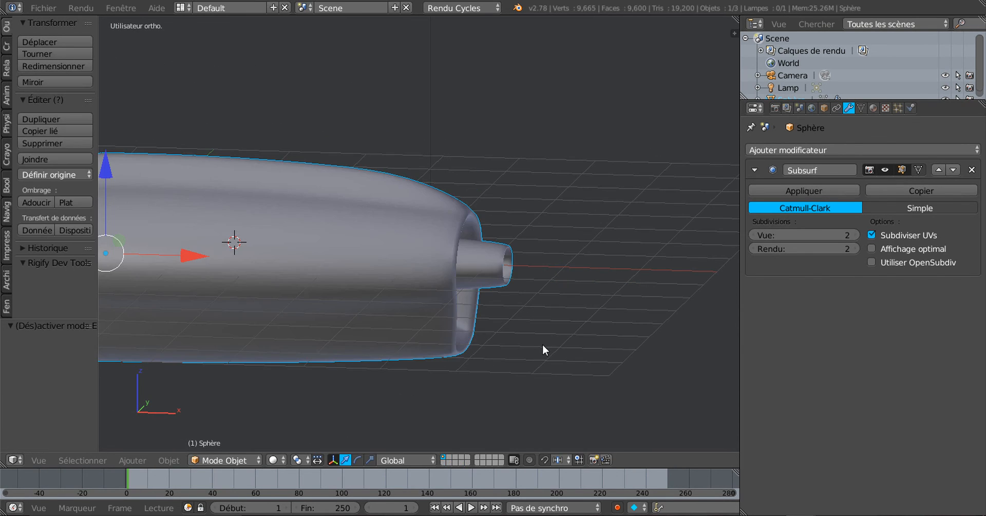
- Enlarge the 3D viewport and examine the smoothed engine body from both ends and the side
middle_click_drag(542, 344, 718, 314)
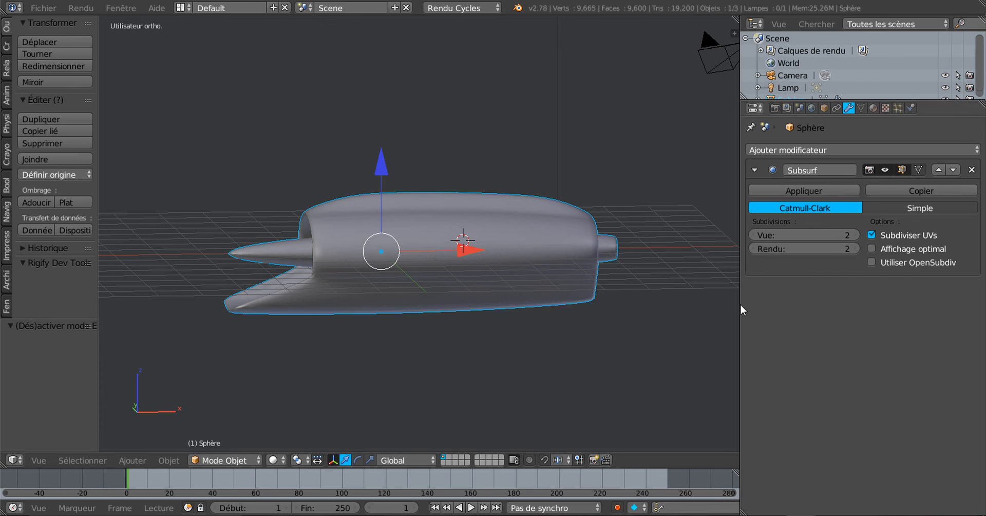
left_click_drag(739, 304, 898, 308)
middle_click_drag(696, 340, 656, 337)
scroll(575, 363, "up", 3)
middle_click_drag(574, 362, 516, 361)
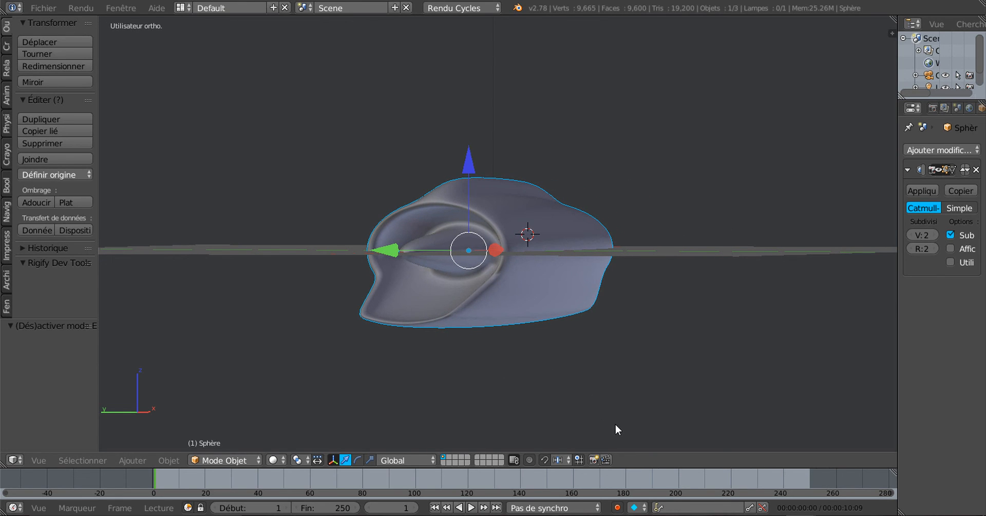
middle_click_drag(615, 423, 555, 433)
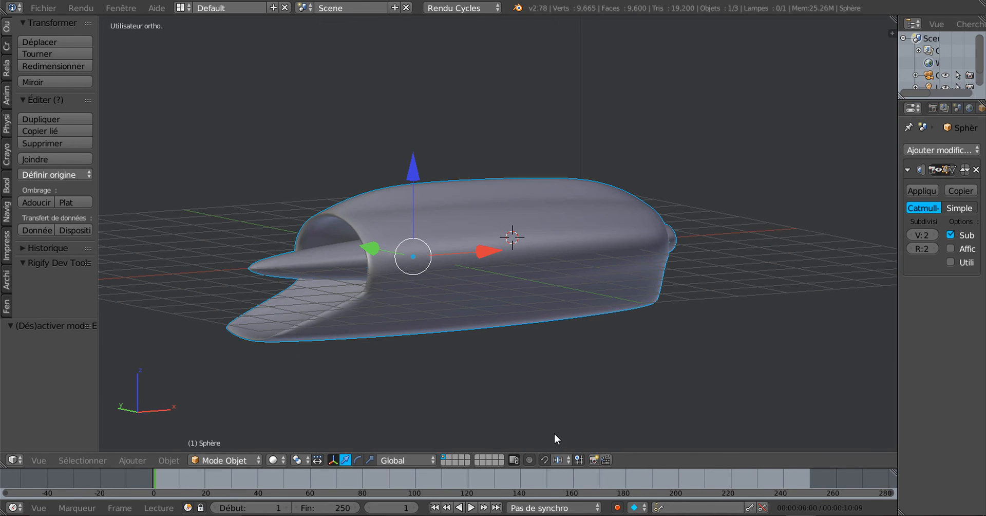
mouse_move(561, 373)
middle_mouse_down()
mouse_move(606, 372)
mouse_move(485, 365)
mouse_move(592, 366)
mouse_move(572, 380)
mouse_move(742, 366)
mouse_move(497, 377)
mouse_move(448, 334)
mouse_move(596, 370)
mouse_move(775, 369)
mouse_move(709, 377)
mouse_move(645, 368)
mouse_move(553, 386)
middle_mouse_up()
scroll(482, 372, "up", 3)
- Display the engine body as a wireframe in object mode and examine its inner openings and end cones
key("Tab")
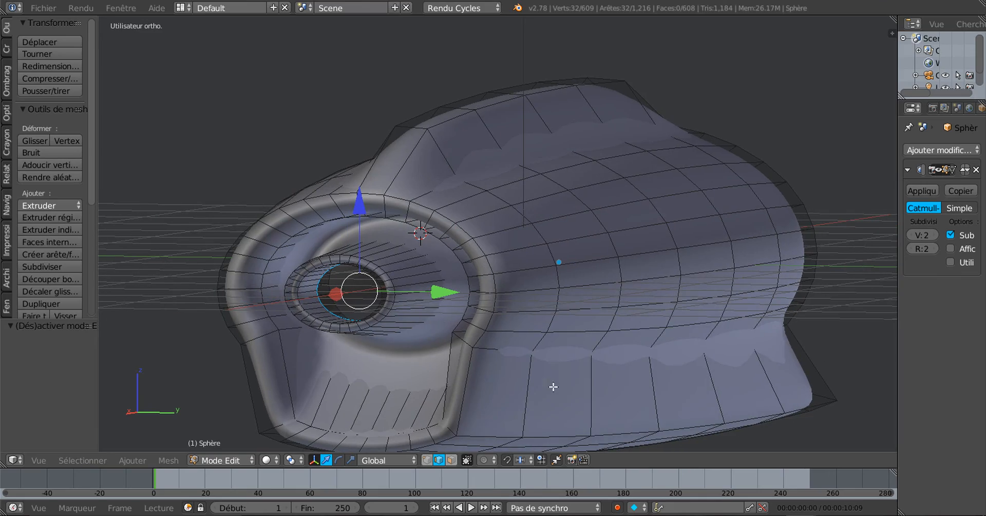
key("Tab")
key("Tab")
key("z")
mouse_move(541, 372)
middle_mouse_down()
mouse_move(498, 383)
mouse_move(346, 381)
mouse_move(554, 381)
middle_mouse_up()
key("Tab")
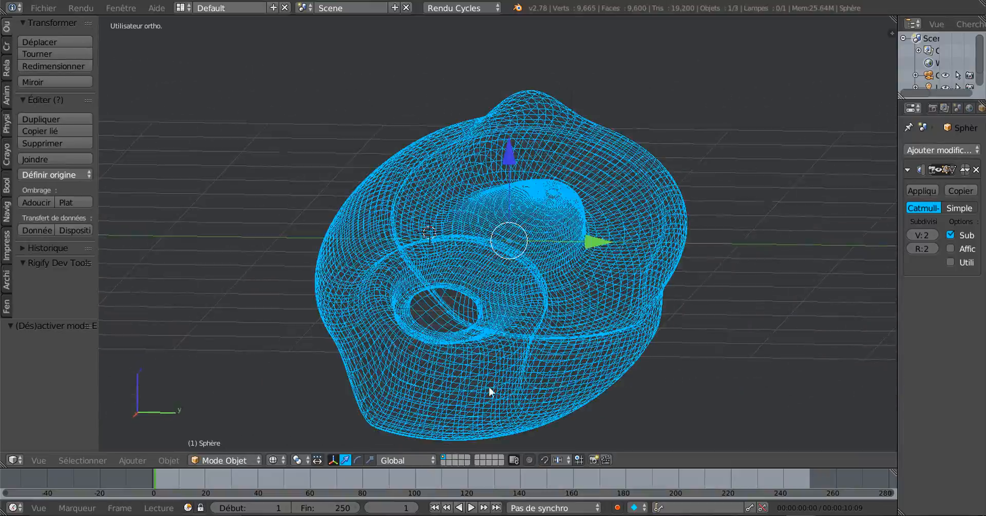
middle_click_drag(489, 393, 624, 354)
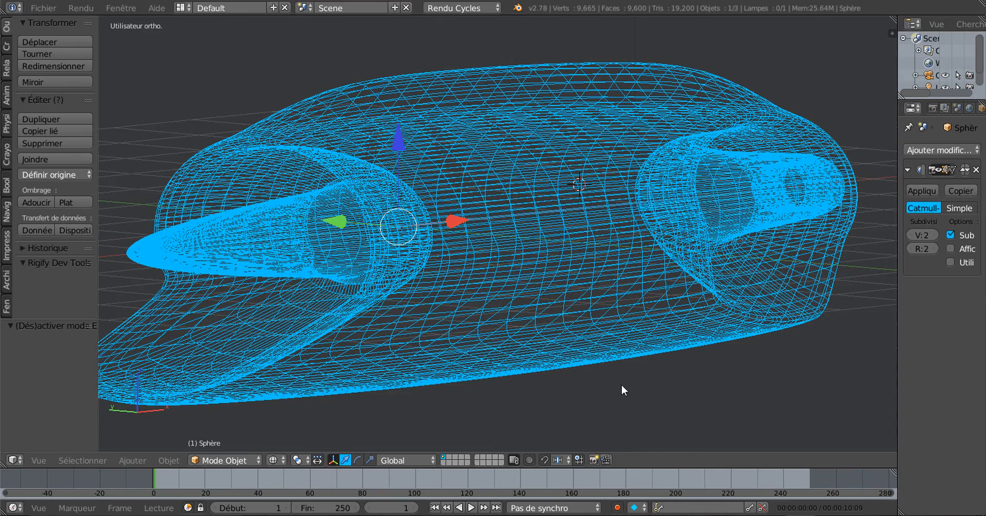
middle_click_drag(729, 386, 591, 386)
scroll(590, 387, "up", 2)
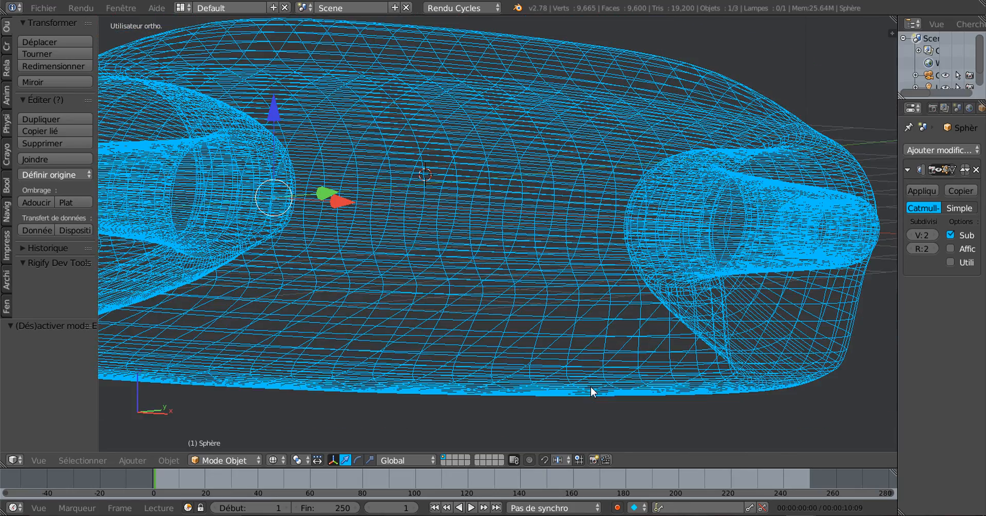